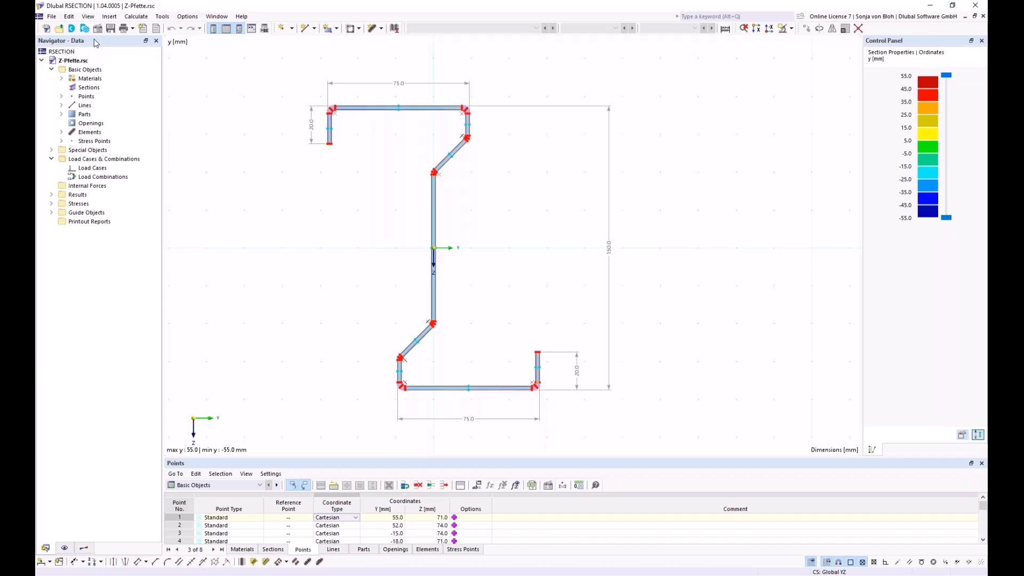
Step: Inspect the definition of point 1 and the commands available for the Points category
click(62, 97)
double_click(115, 105)
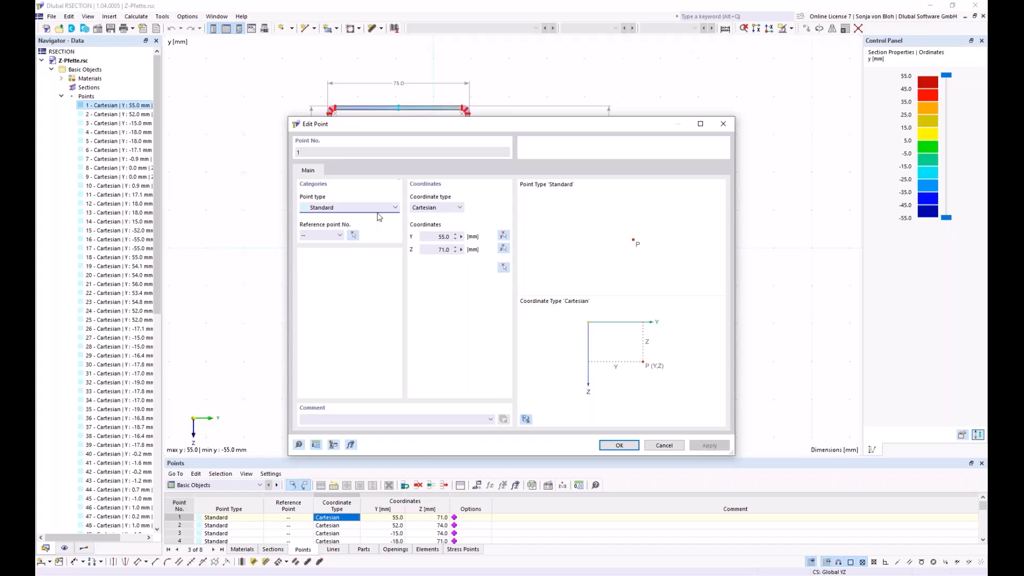
click(725, 127)
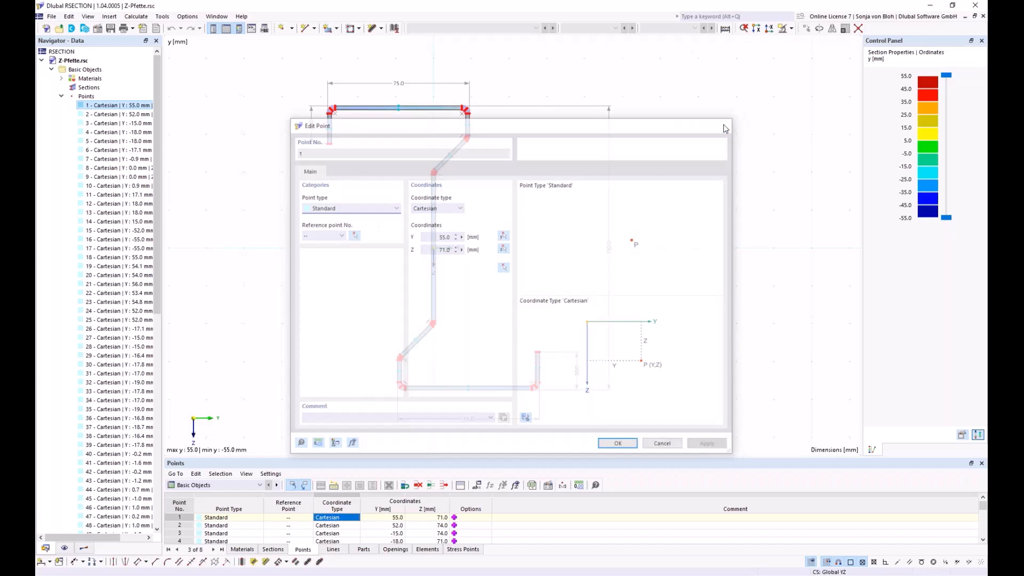
click(62, 97)
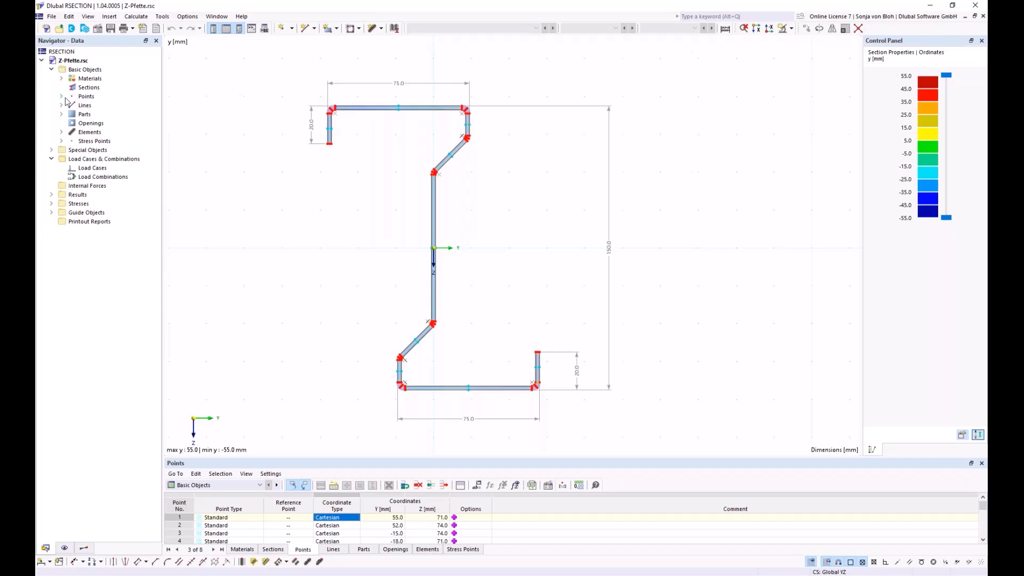
click(62, 96)
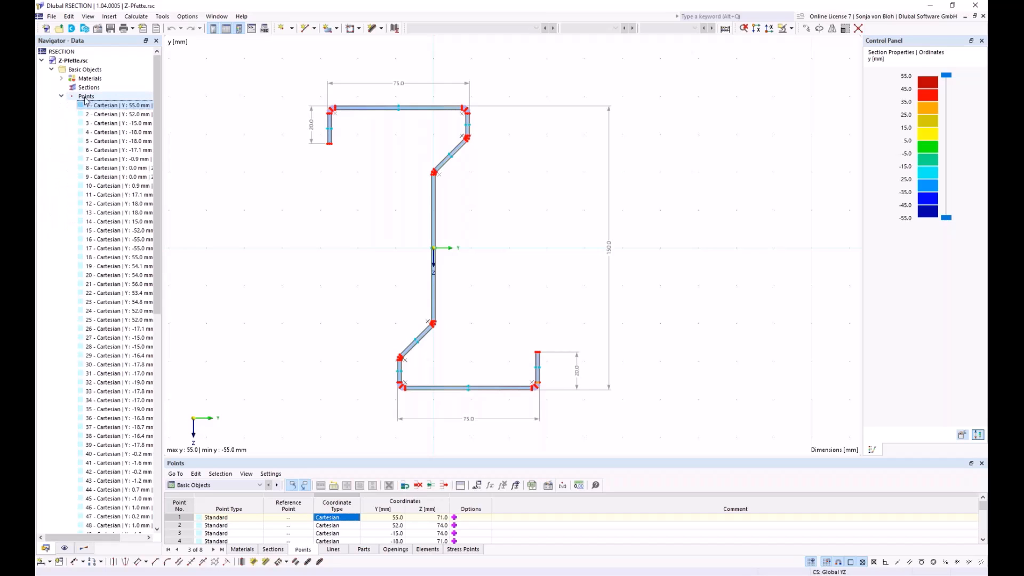
right_click(85, 97)
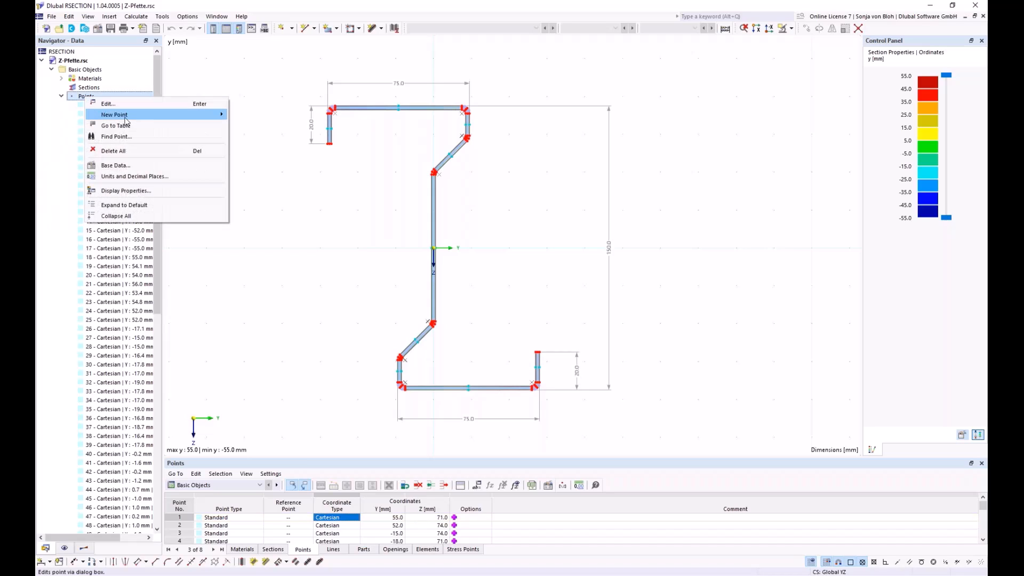
mouse_move(126, 121)
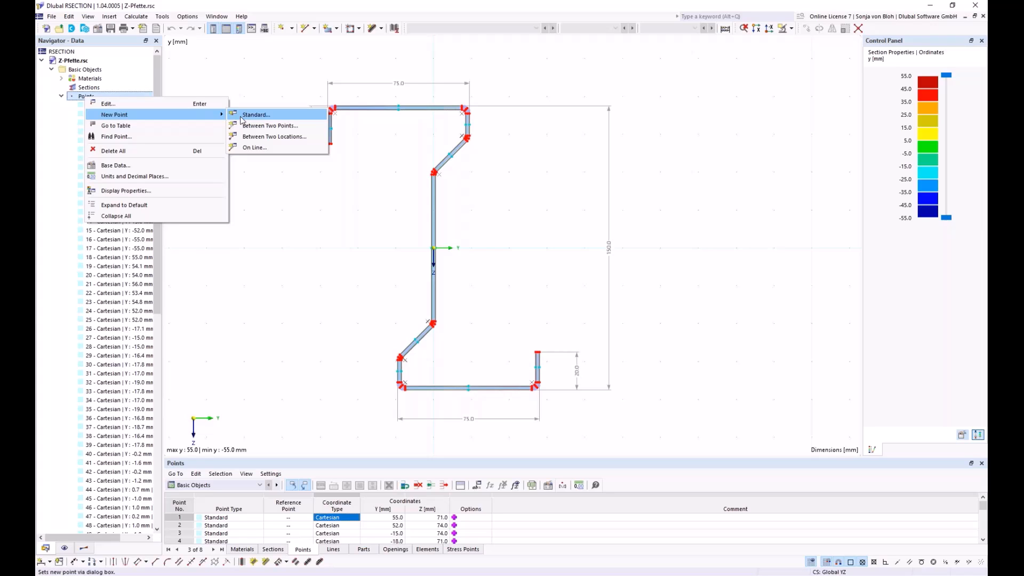
Step: Hide the model's points in the display and show them again
click(66, 548)
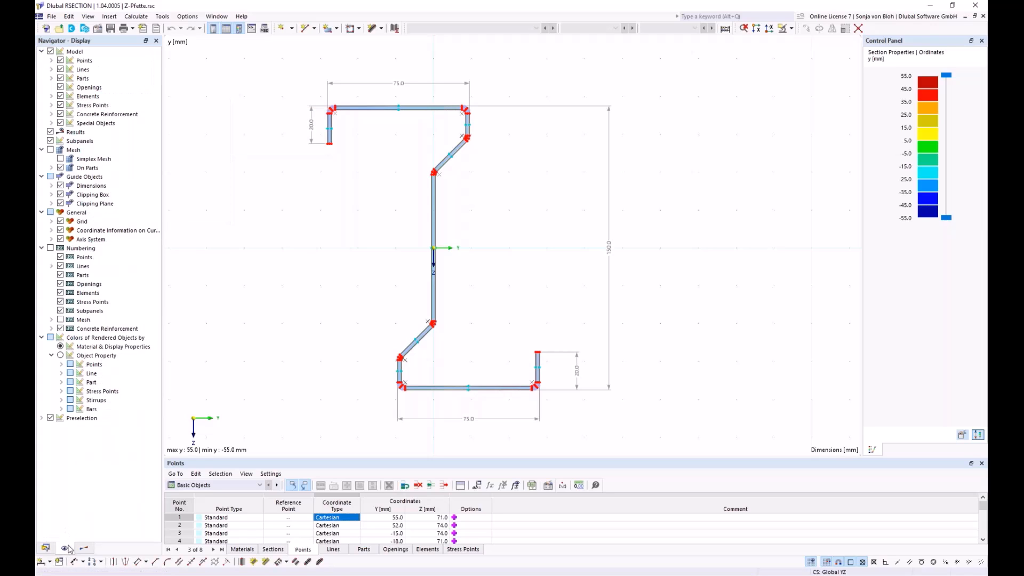
click(60, 60)
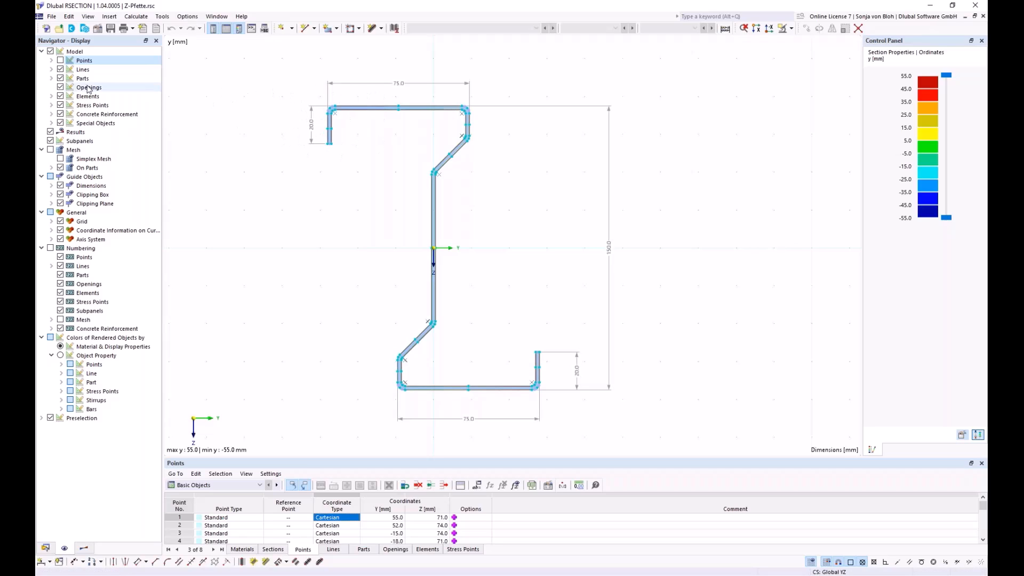
click(60, 61)
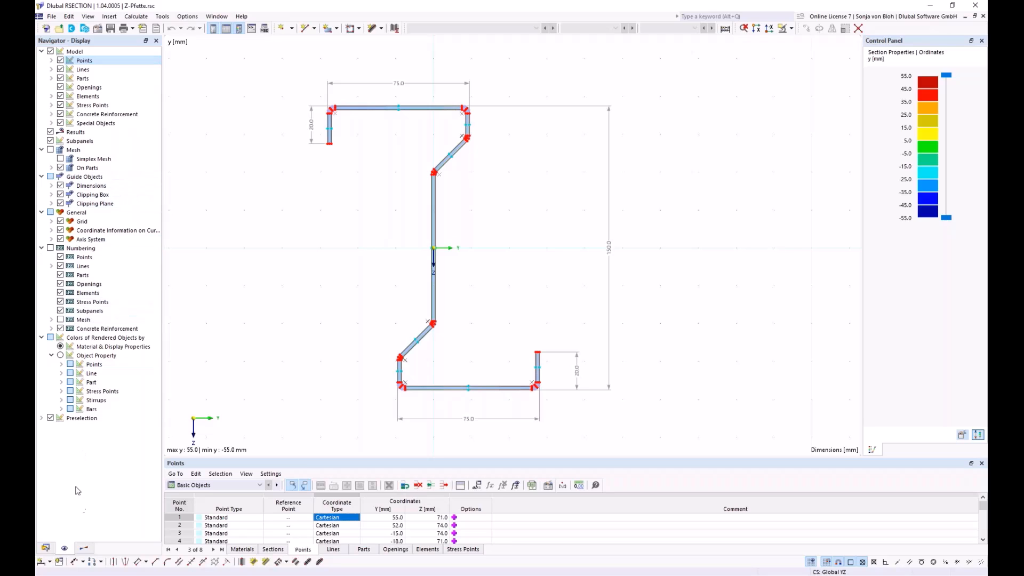
Step: Switch the results list from Effective Thin-Walled Analysis to Thin-Walled Analysis
click(94, 549)
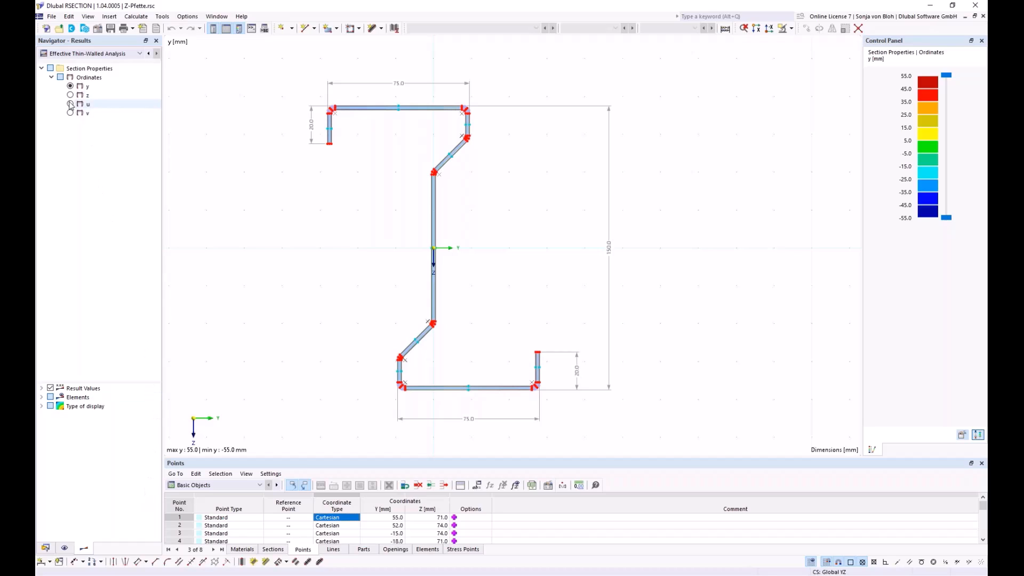
click(92, 54)
click(89, 63)
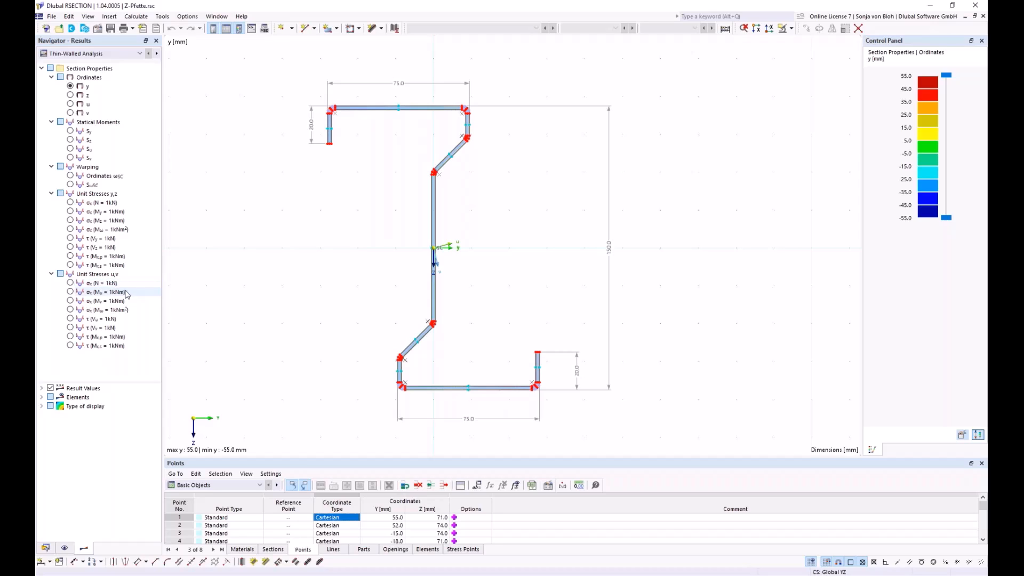
middle_drag(333, 258, 314, 236)
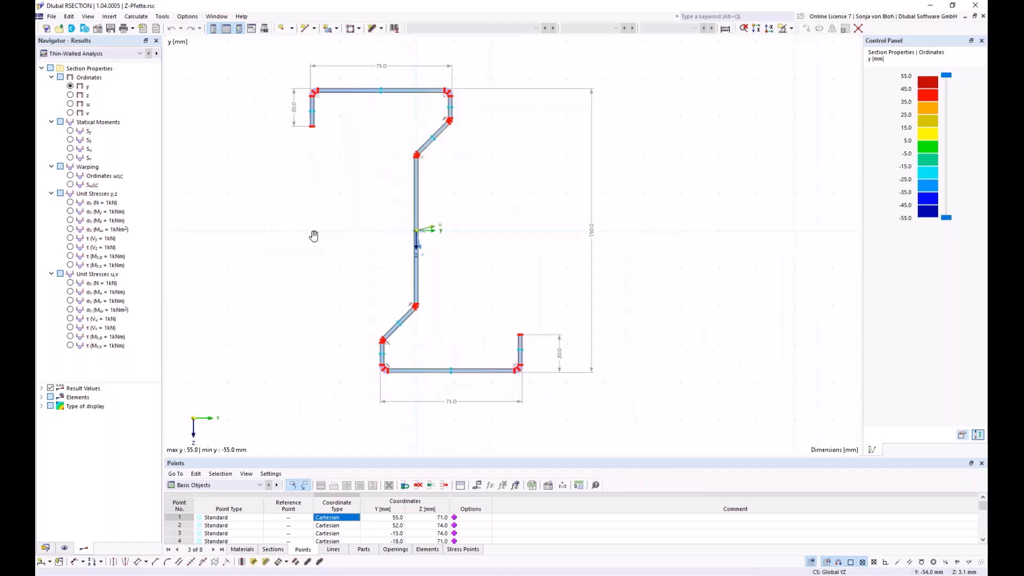
scroll(313, 235, down, 4)
scroll(314, 235, up, 4)
scroll(418, 243, down, 3)
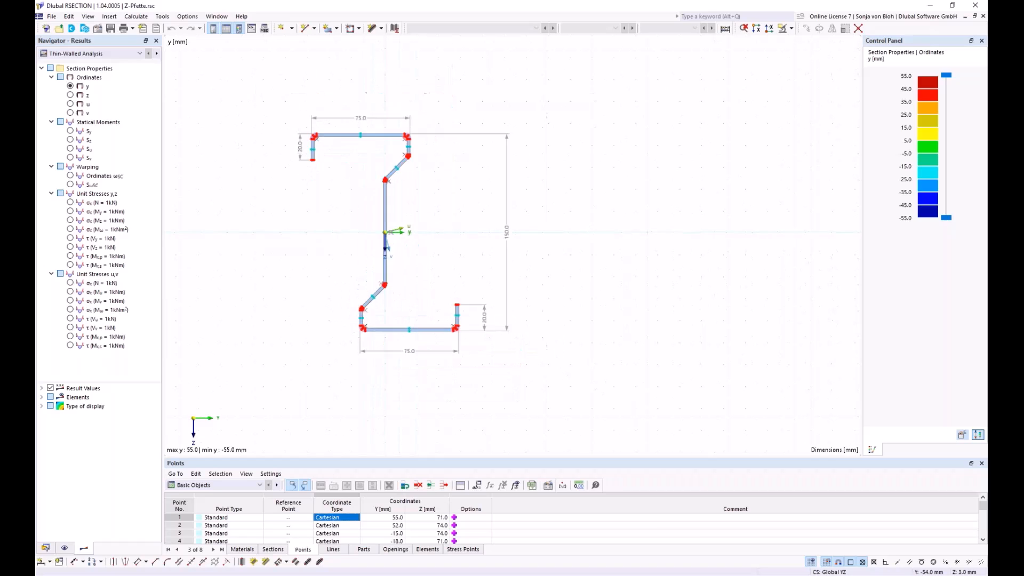
scroll(418, 242, up, 3)
right_click(304, 223)
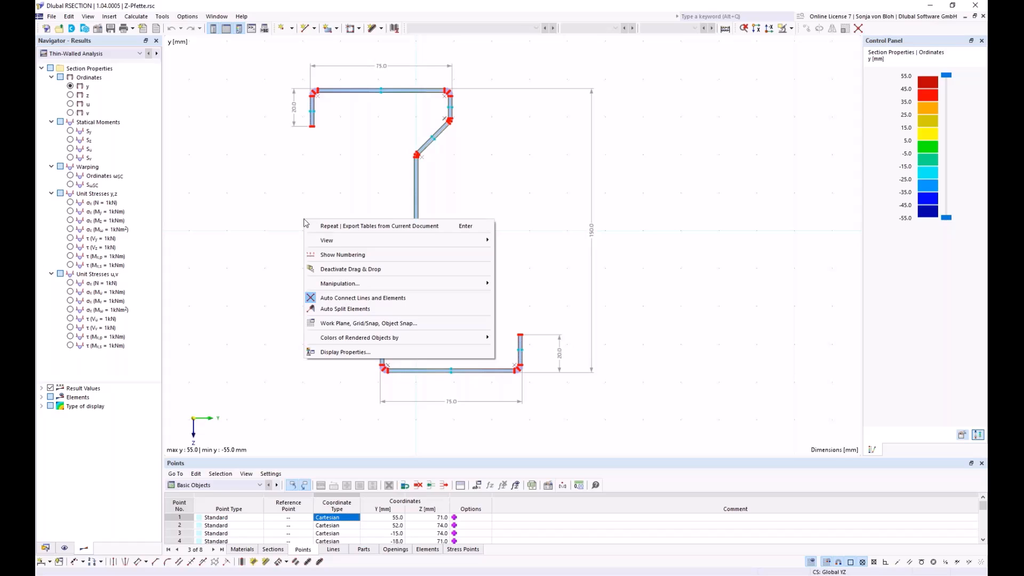
click(281, 176)
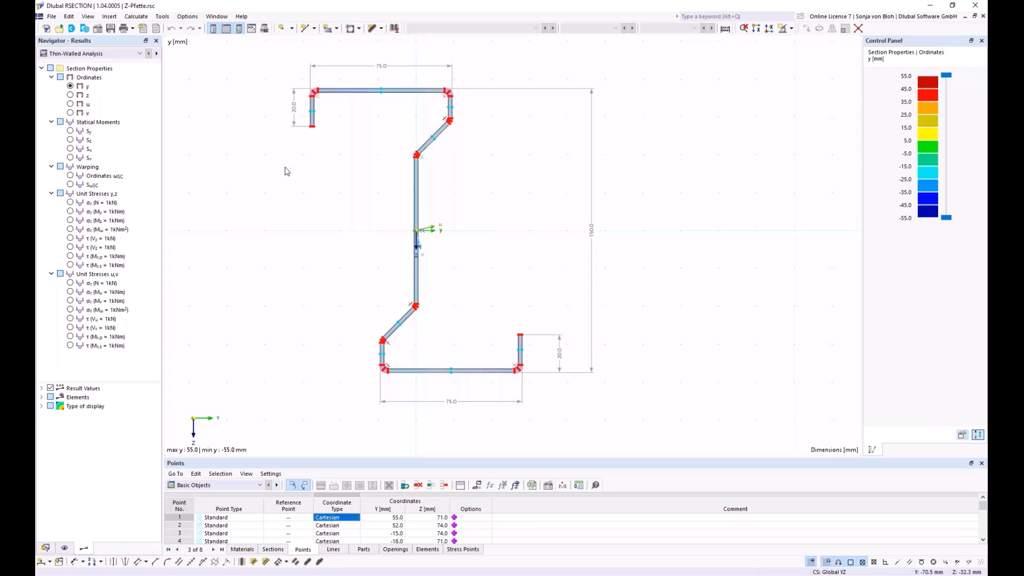
Step: Window-select the Z-section's upper free lip in both selection directions and clear the selection
drag(253, 61, 347, 154)
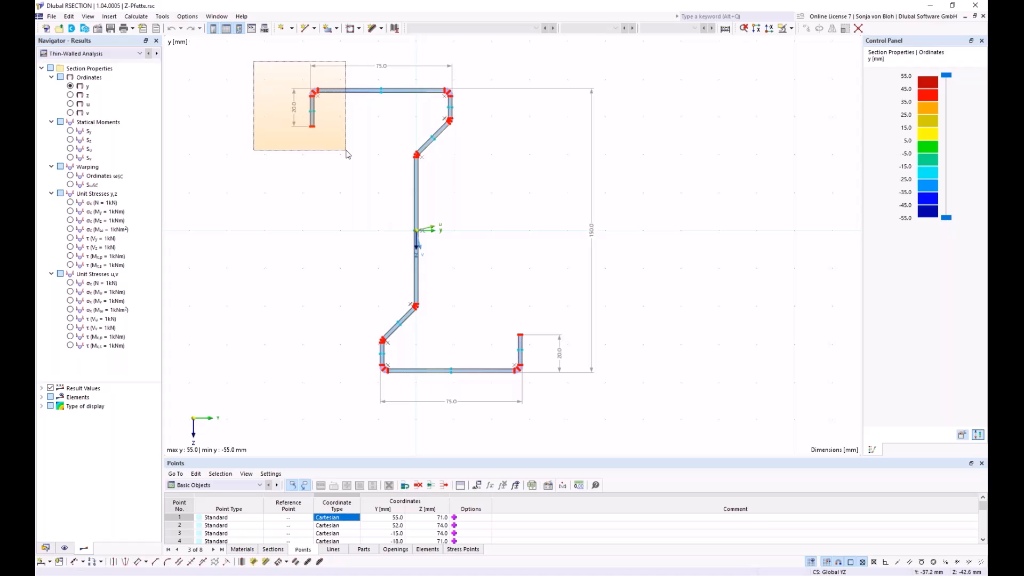
drag(346, 154, 347, 154)
click(347, 155)
drag(342, 153, 265, 78)
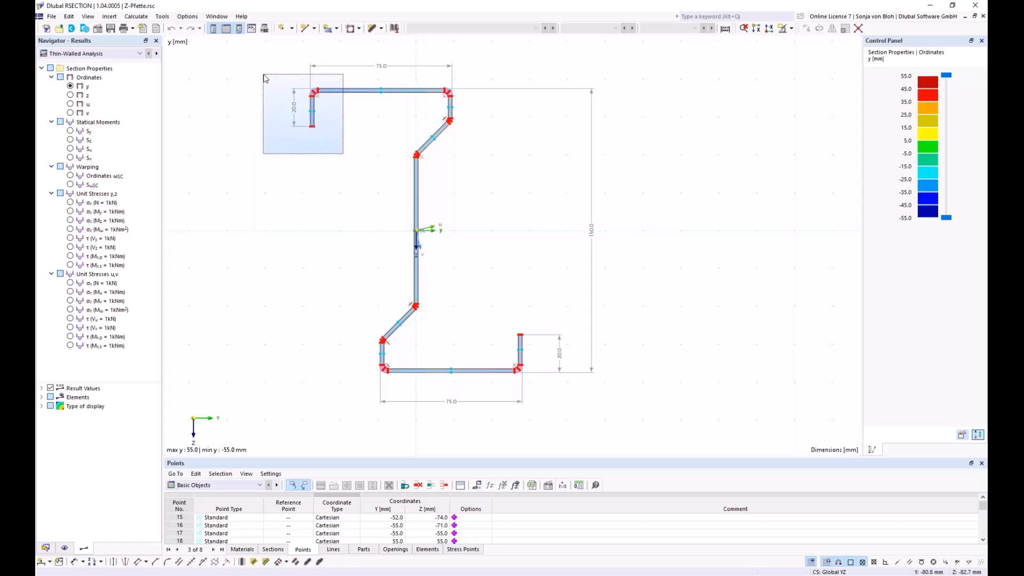
drag(265, 79, 265, 78)
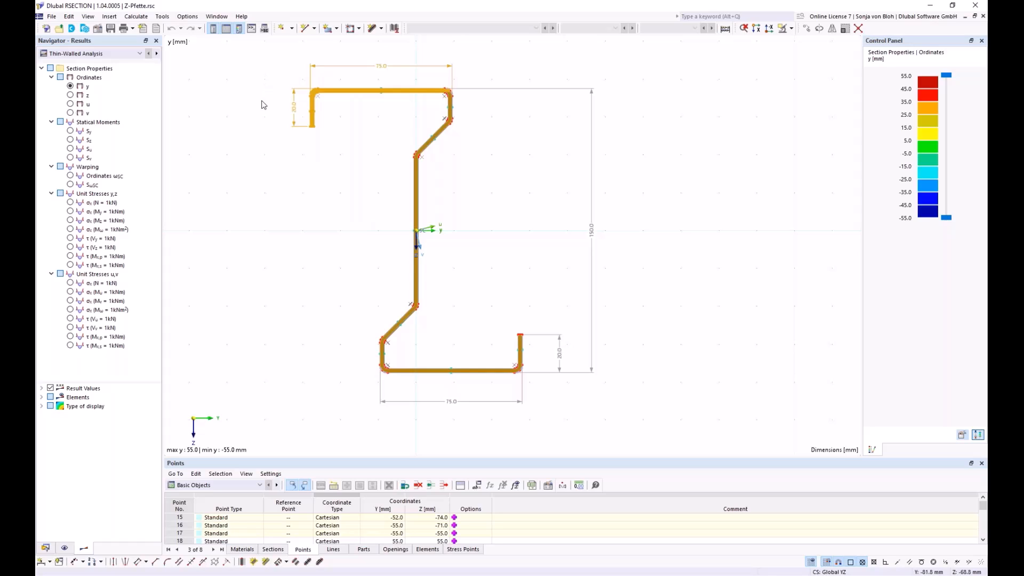
click(287, 144)
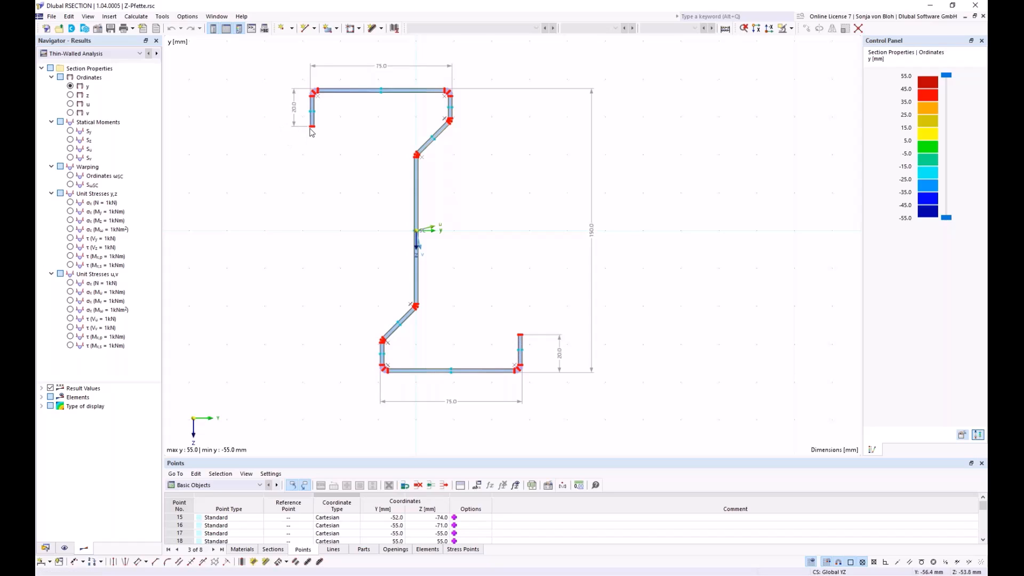
scroll(307, 138, up, 2)
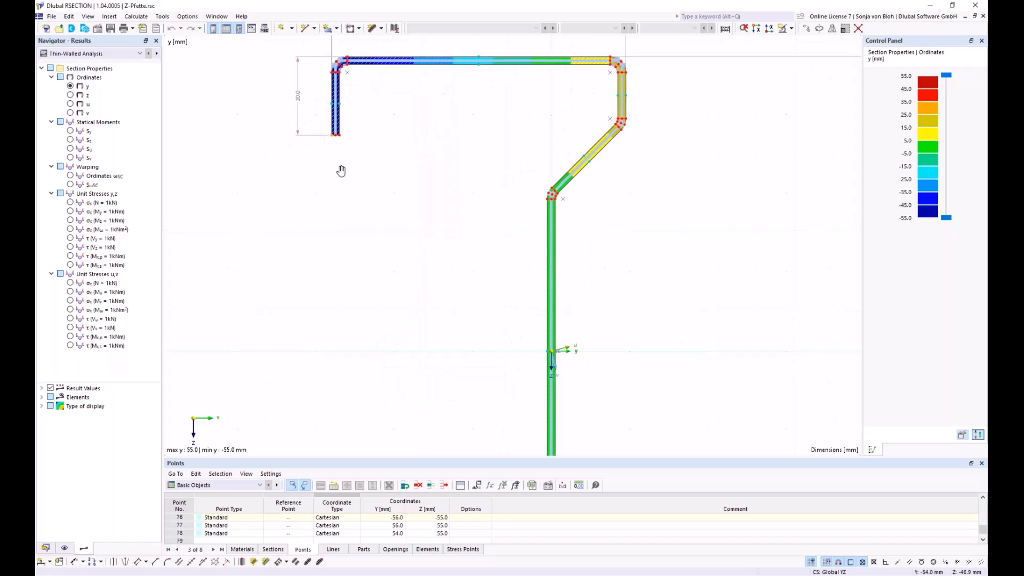
scroll(373, 236, up, 4)
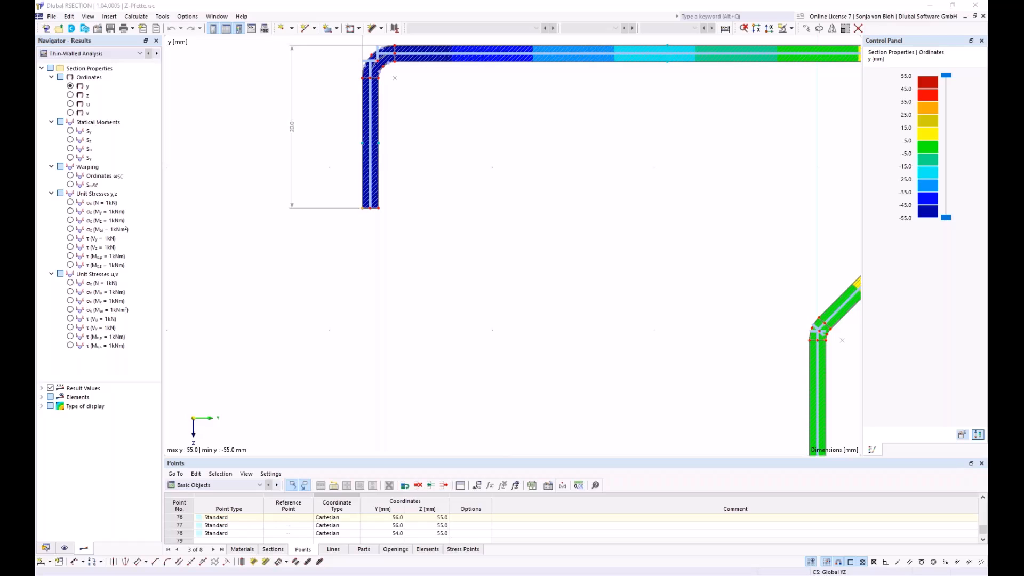
Step: Start a new model named Example 1 with Thin-Walled Analysis as its analysis method
click(47, 30)
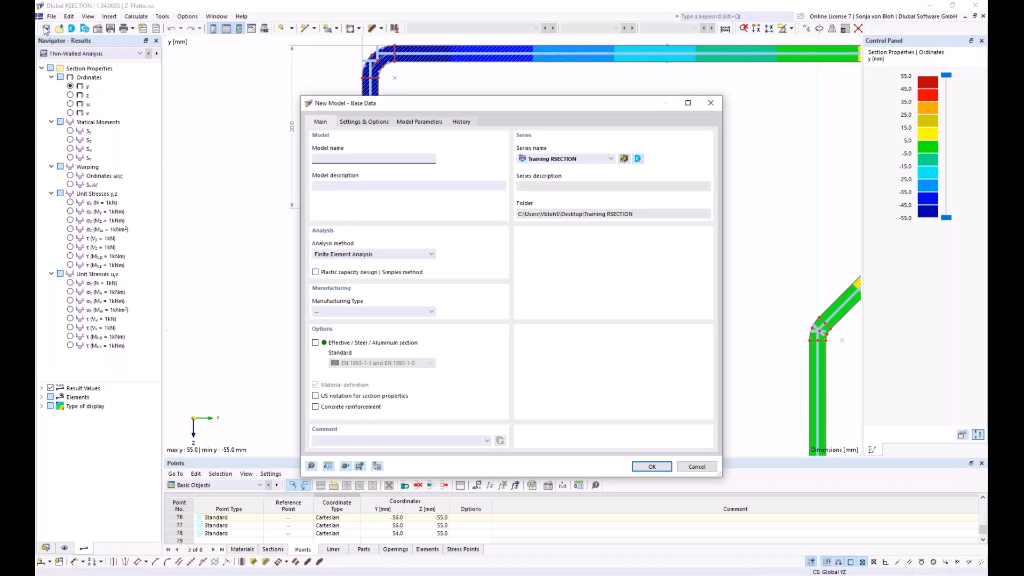
drag(386, 103, 359, 80)
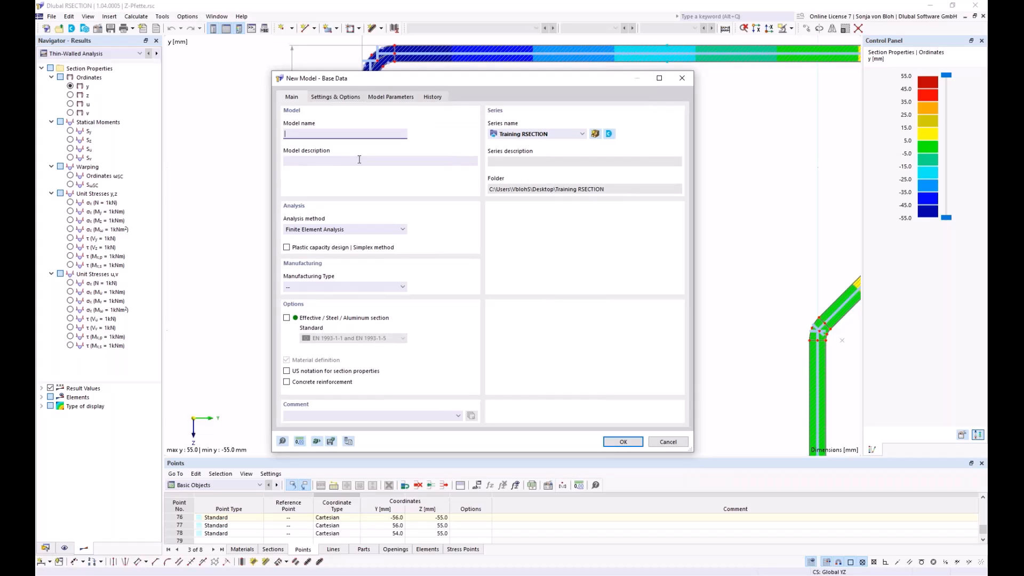
text(Example 1)
click(404, 230)
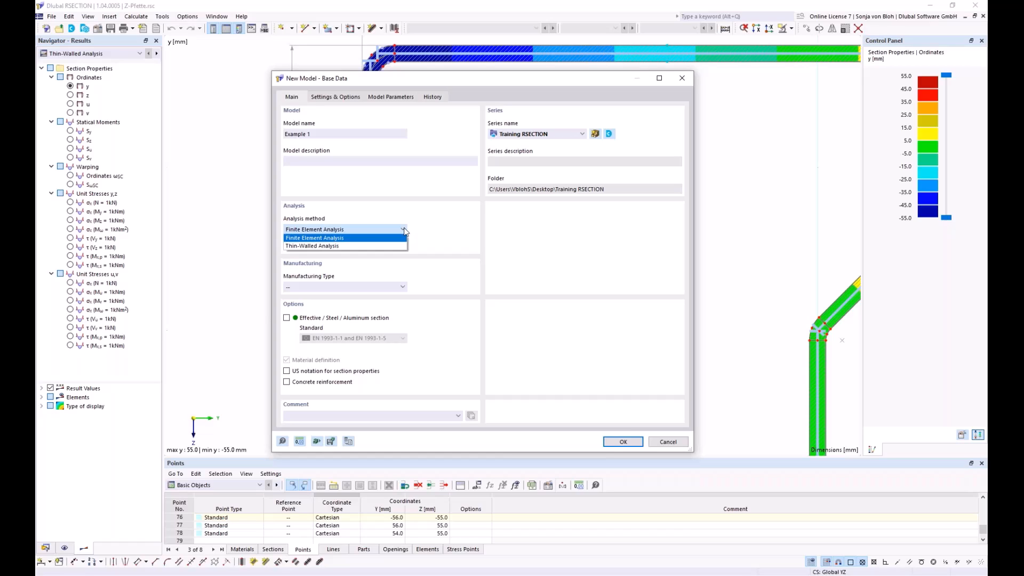
click(324, 246)
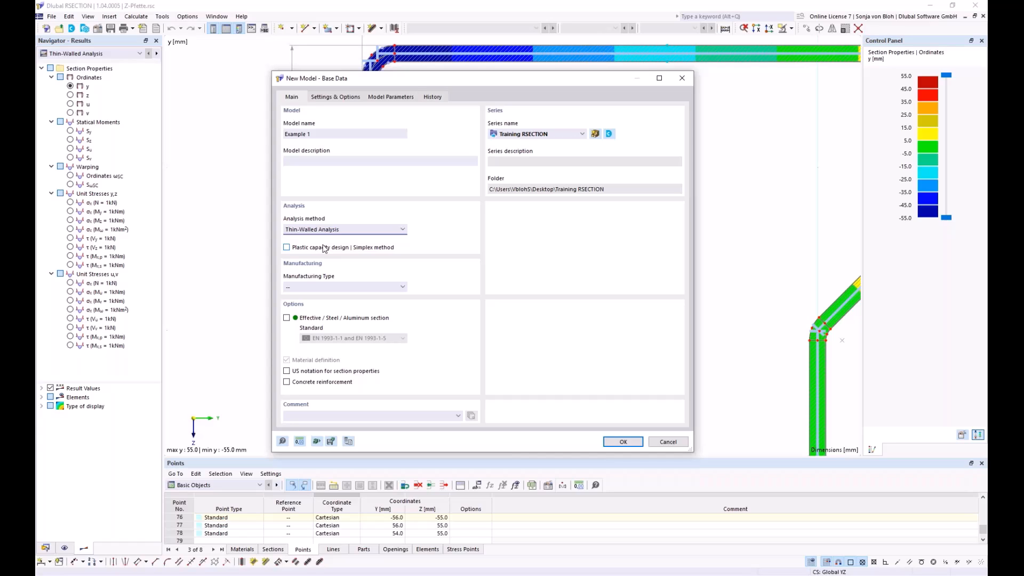
Step: Enable the Effective / Steel / Aluminum section option with standard EN 1993-1-1 and EN 1993-1-5, and create the model
click(288, 318)
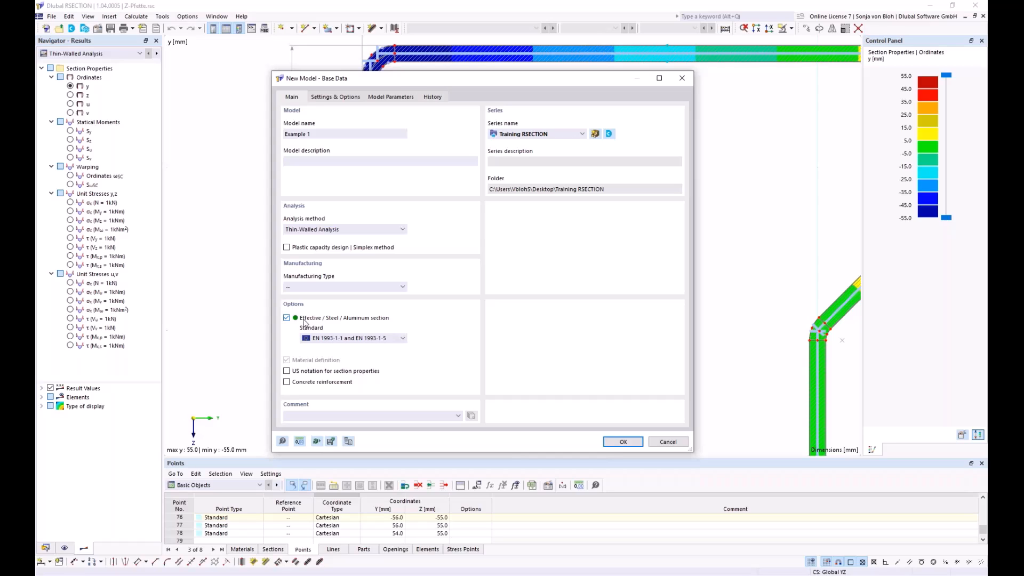
click(403, 340)
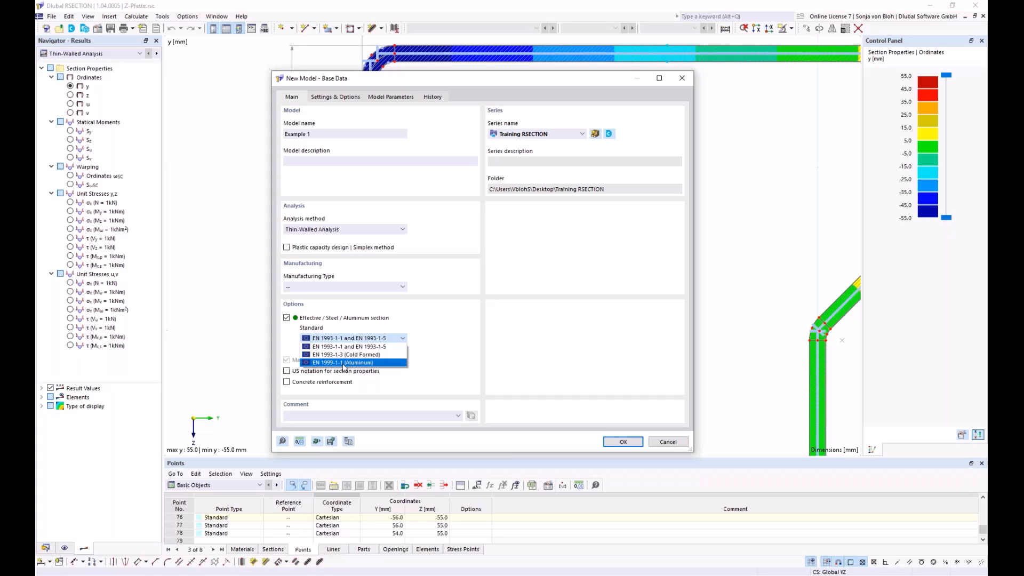
click(390, 347)
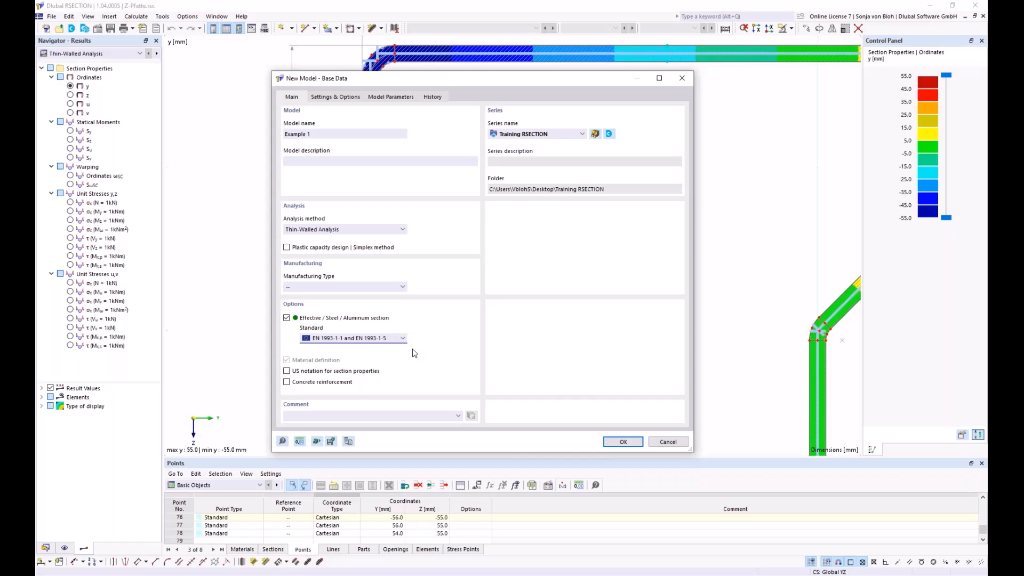
click(624, 443)
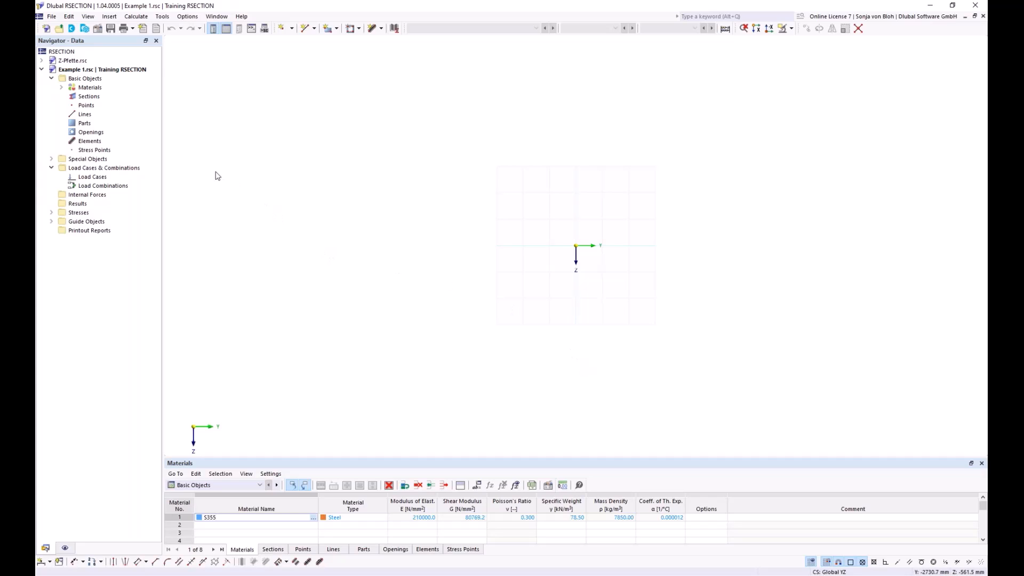
Step: Open Example 1's S355 material for editing
click(62, 88)
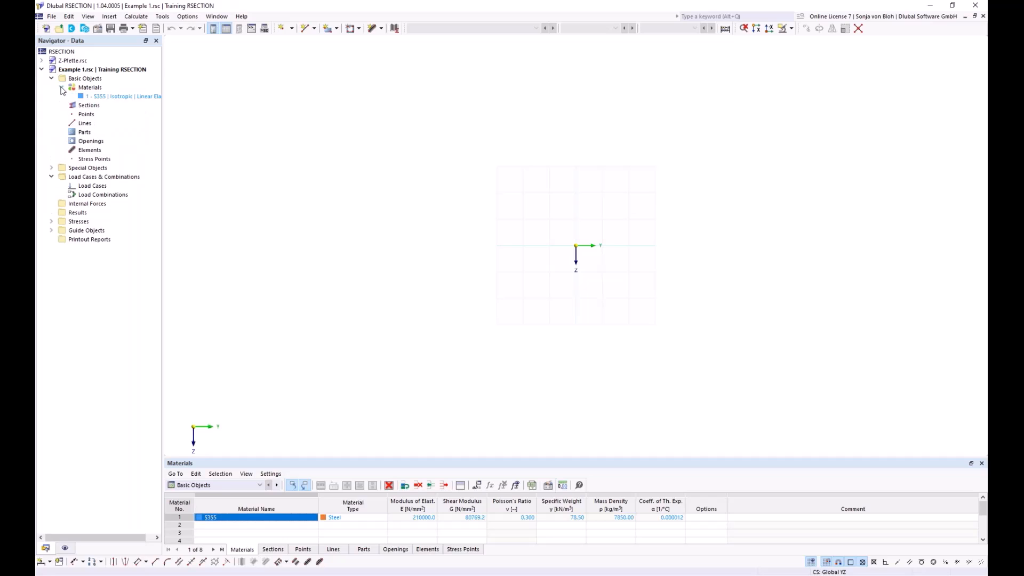
double_click(107, 96)
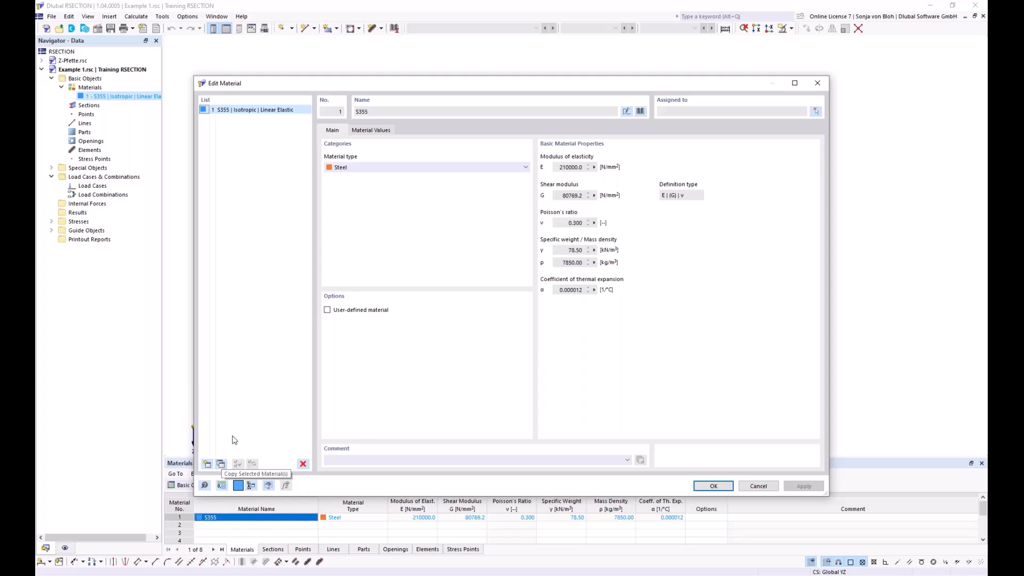
click(395, 113)
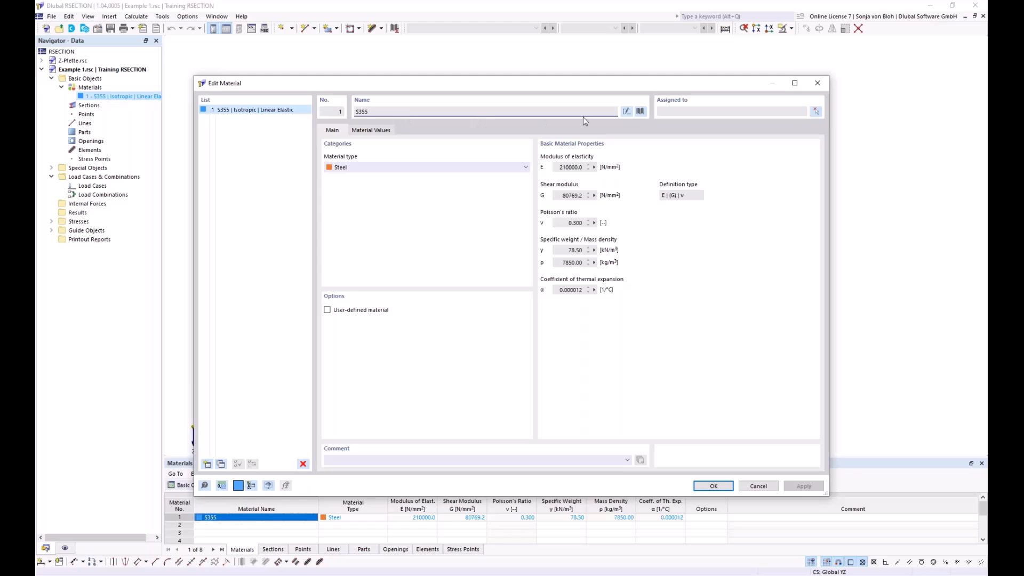
Step: Switch the material name to manual entry and enter S235 to look up matching library grades
click(627, 112)
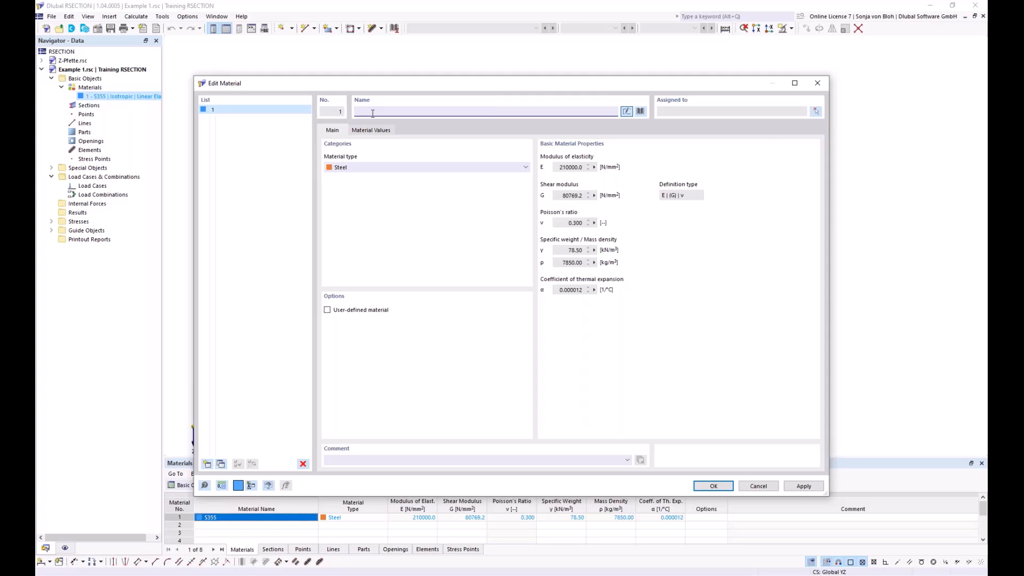
text(S23)
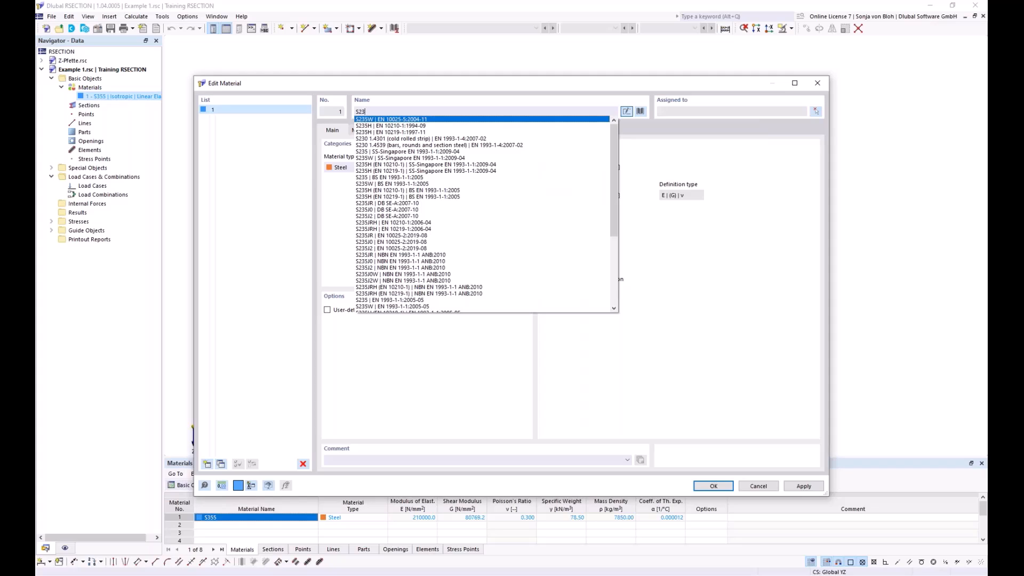
text(5)
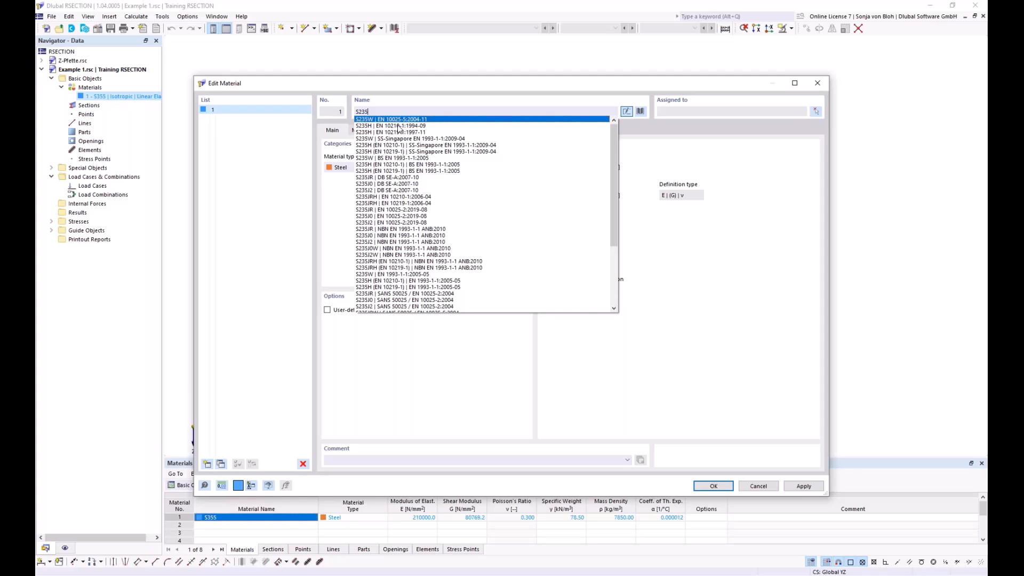
click(410, 90)
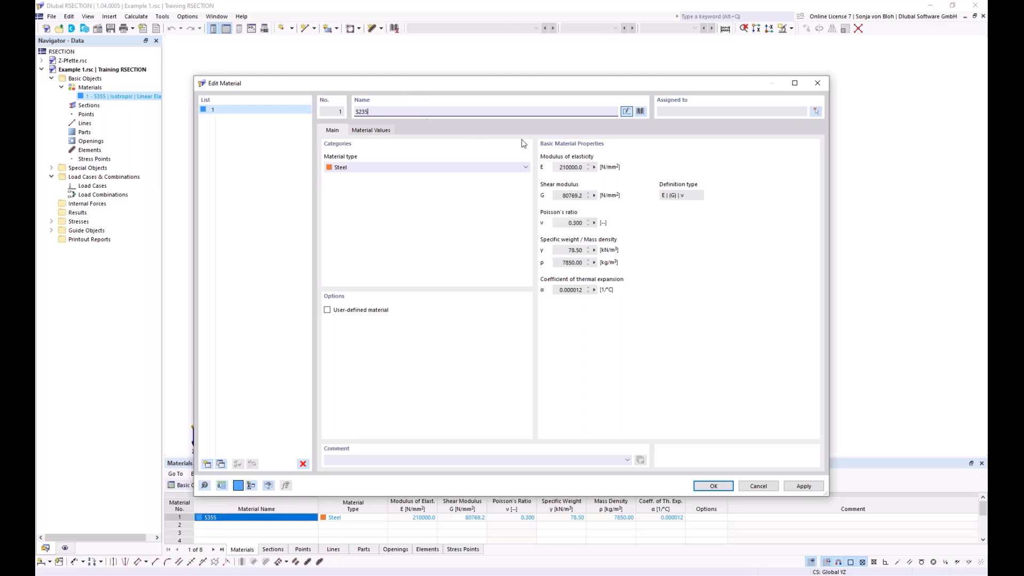
Step: Choose S355 from the material library, filtering by material type Steel and searching for "S 355"
click(640, 112)
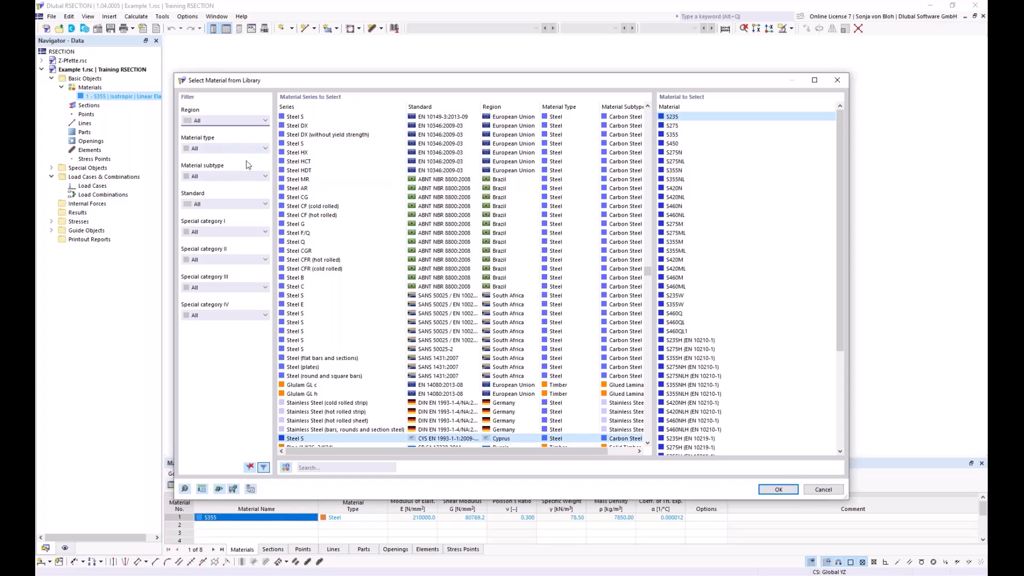
click(266, 150)
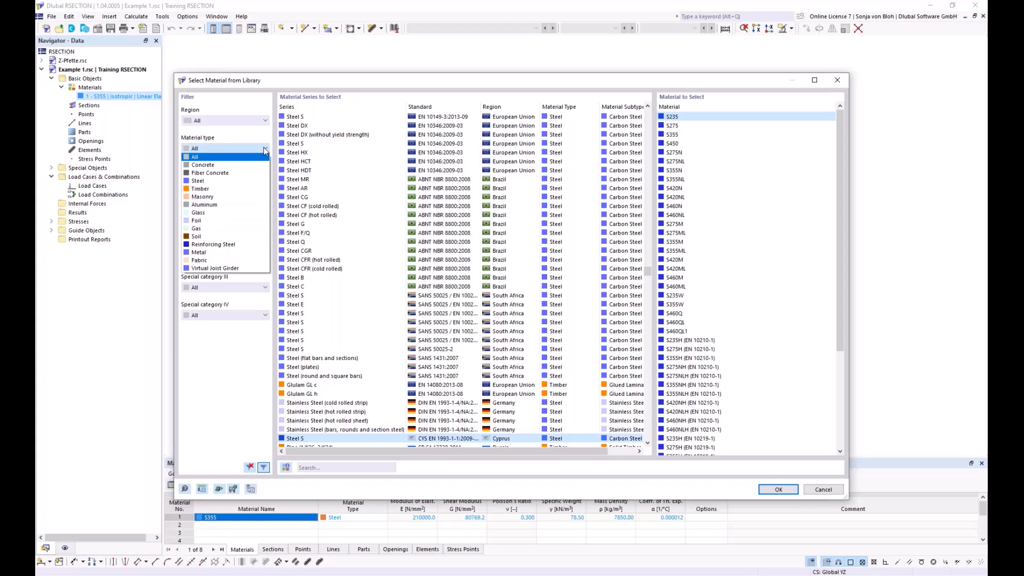
click(212, 181)
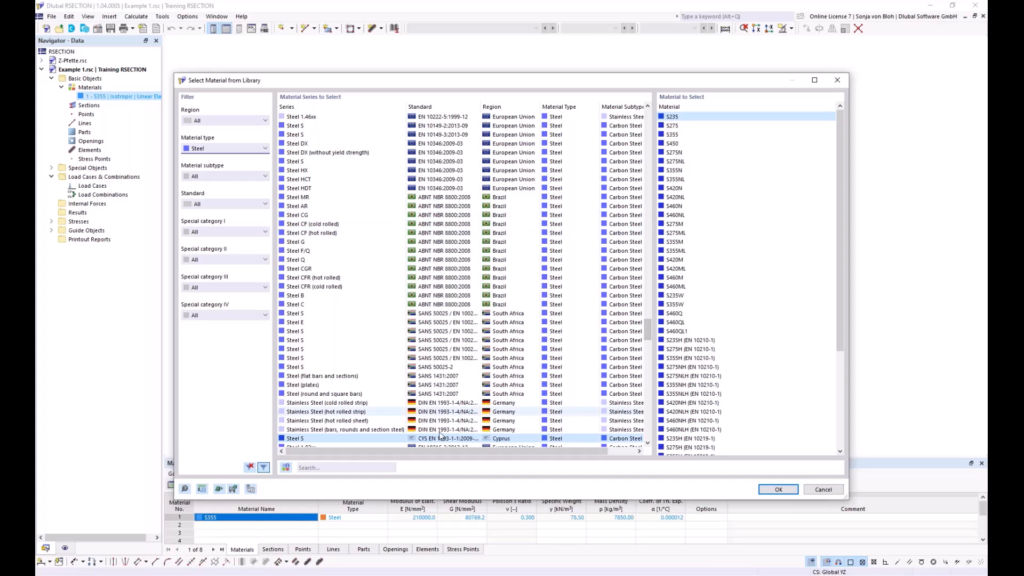
click(311, 468)
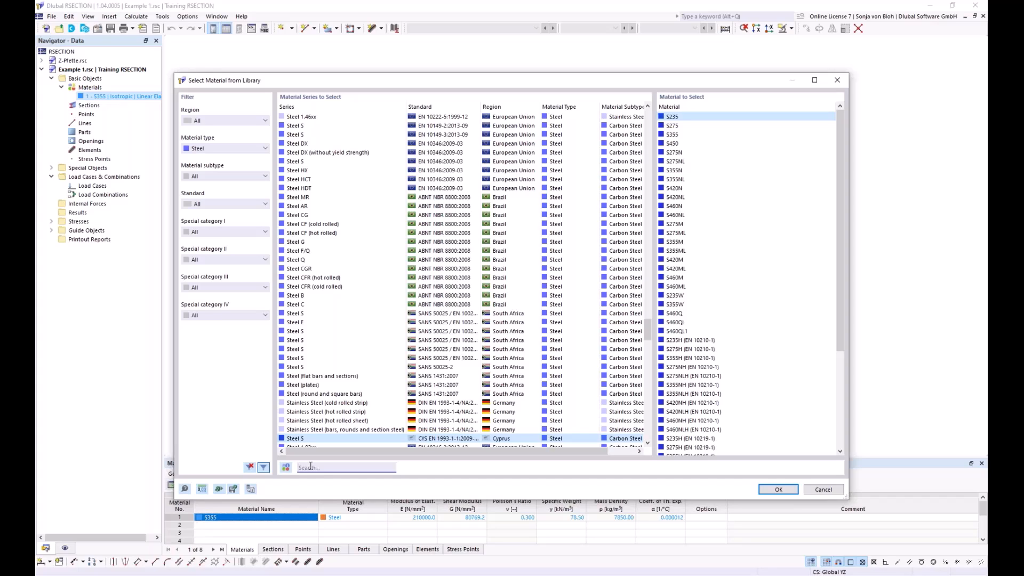
text(S 355)
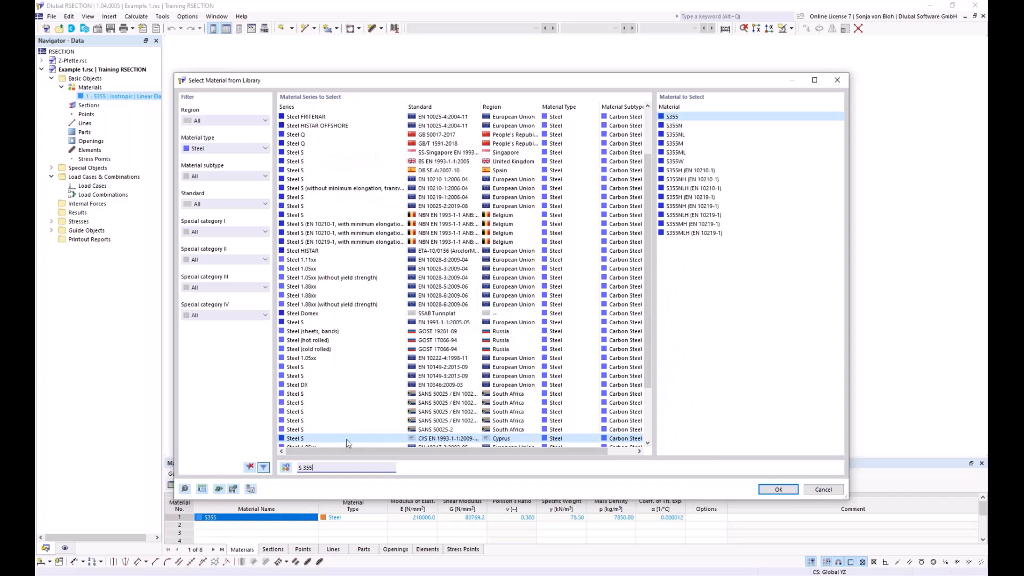
scroll(422, 362, down, 2)
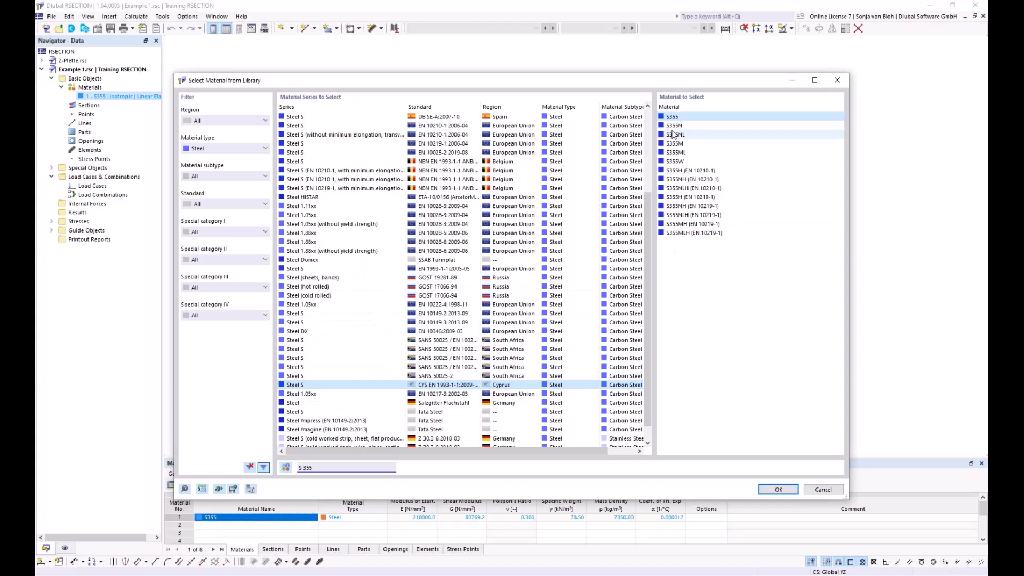
click(776, 489)
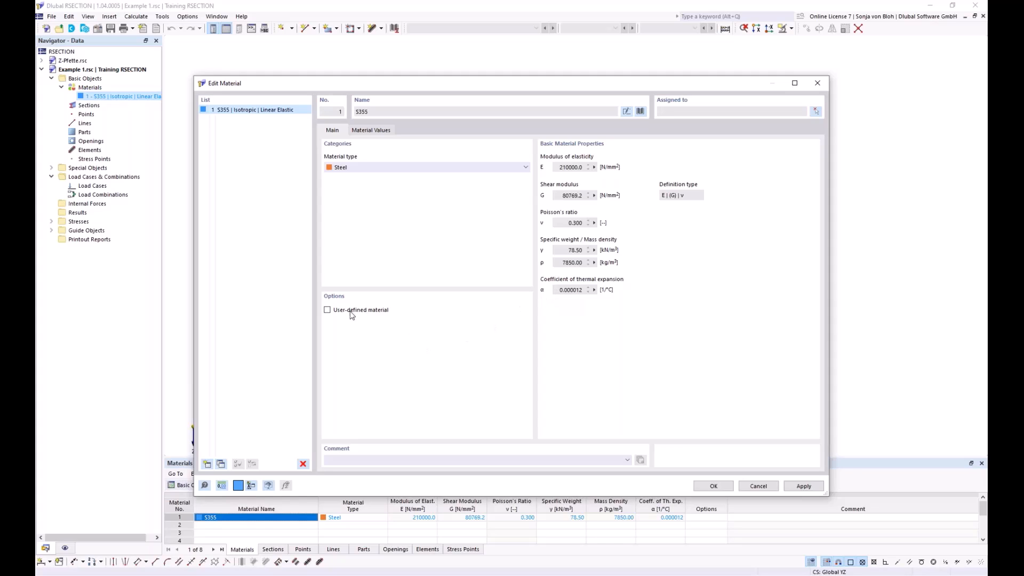
Step: Review the S355 material values with the user-defined option enabled, then disable the option and accept the material
click(327, 310)
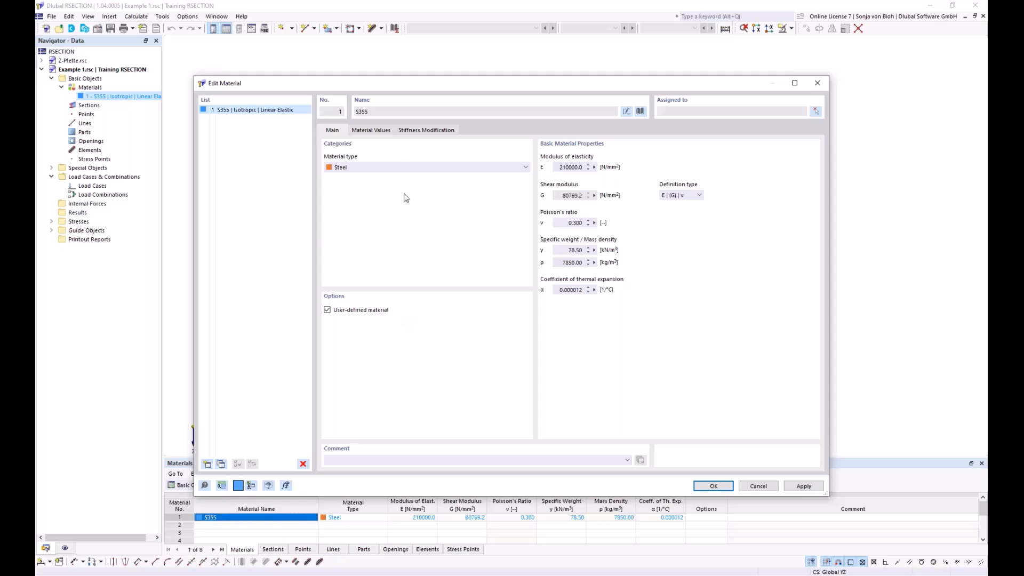
click(376, 132)
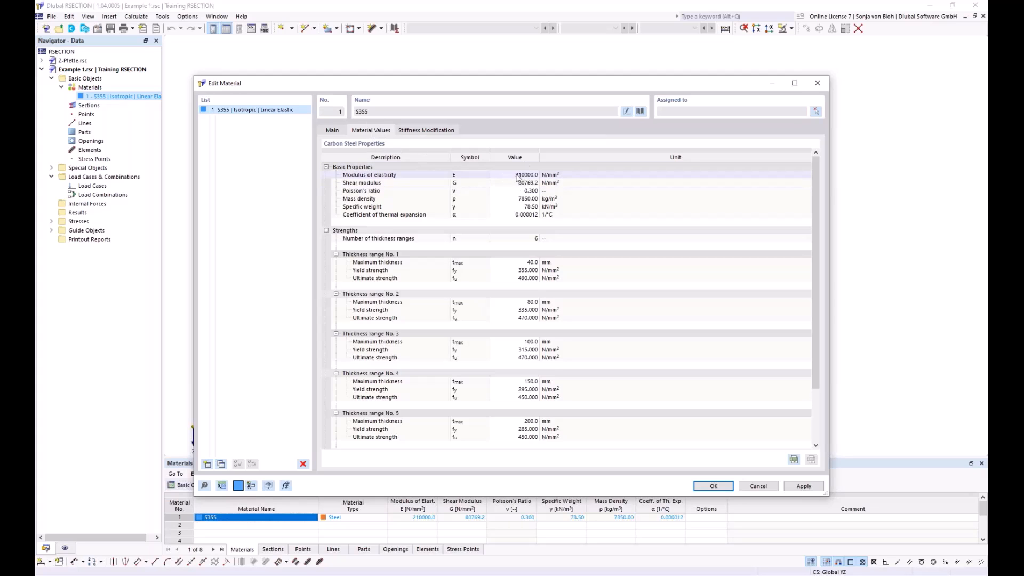
click(334, 130)
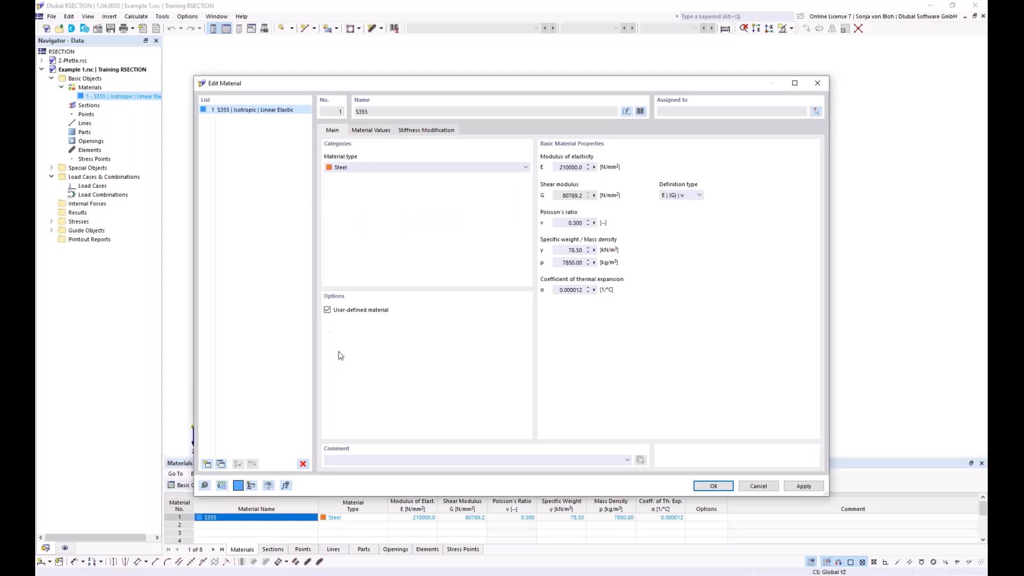
click(327, 310)
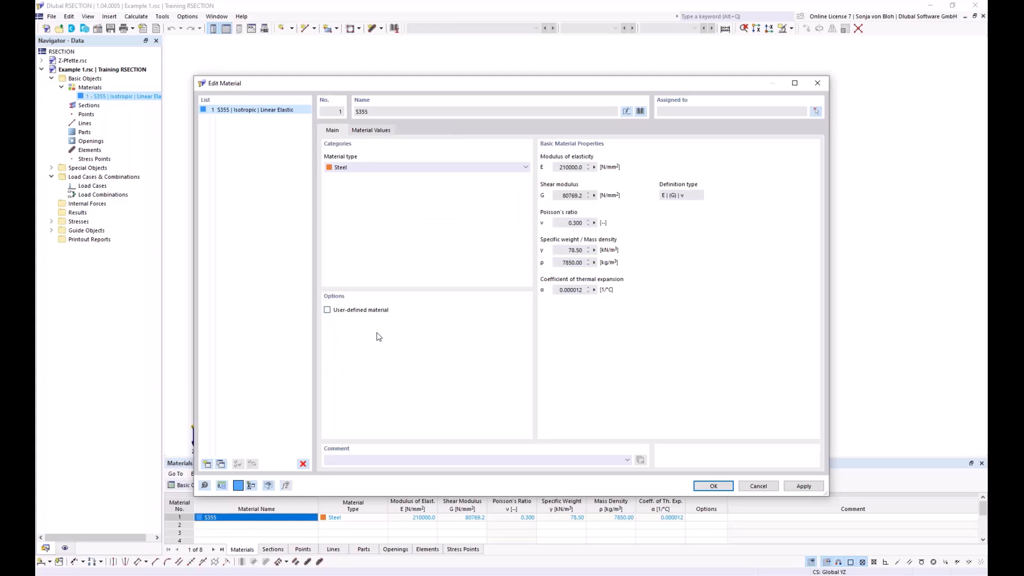
click(715, 486)
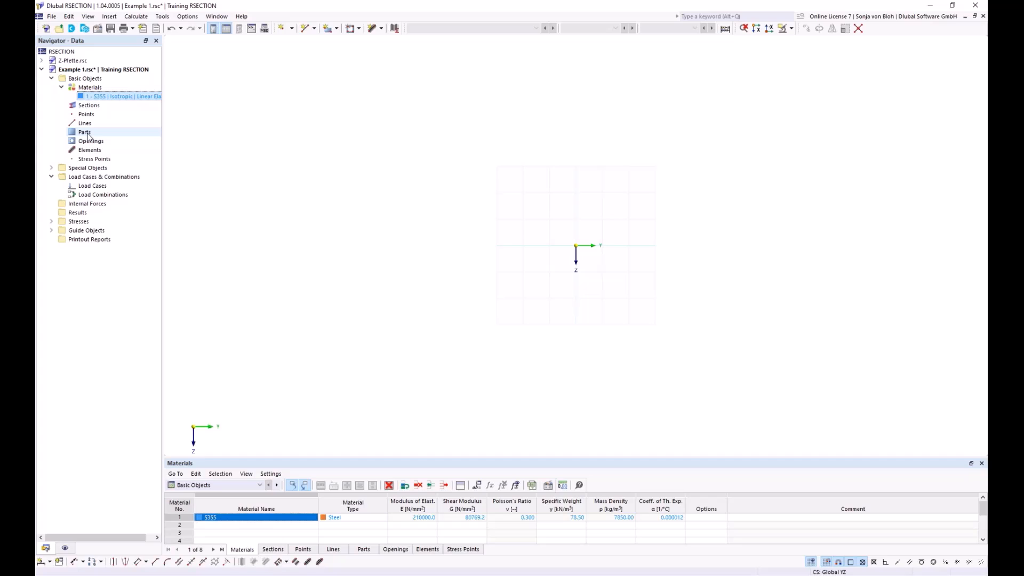
click(382, 28)
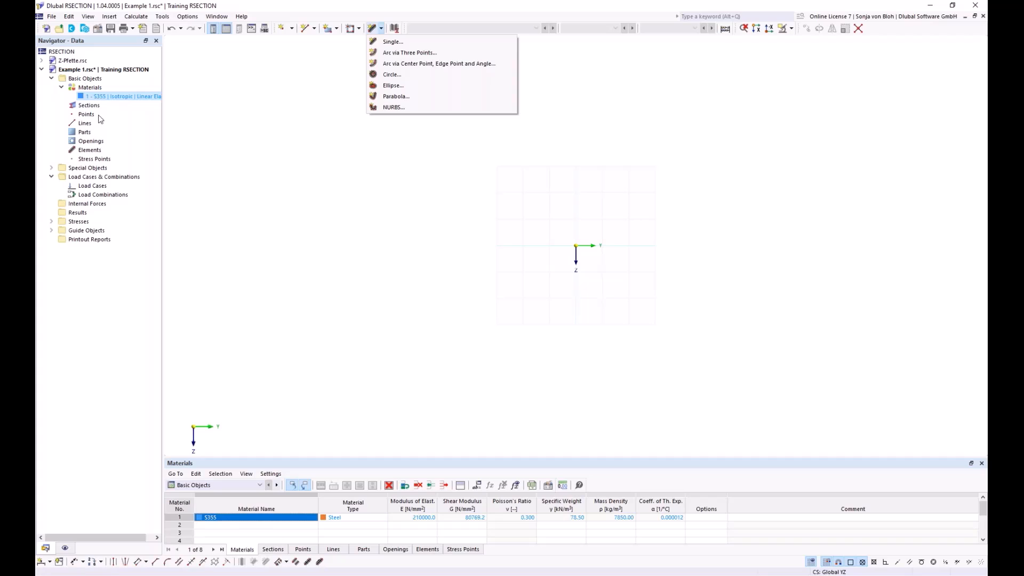
click(95, 152)
right_click(95, 152)
mouse_move(130, 168)
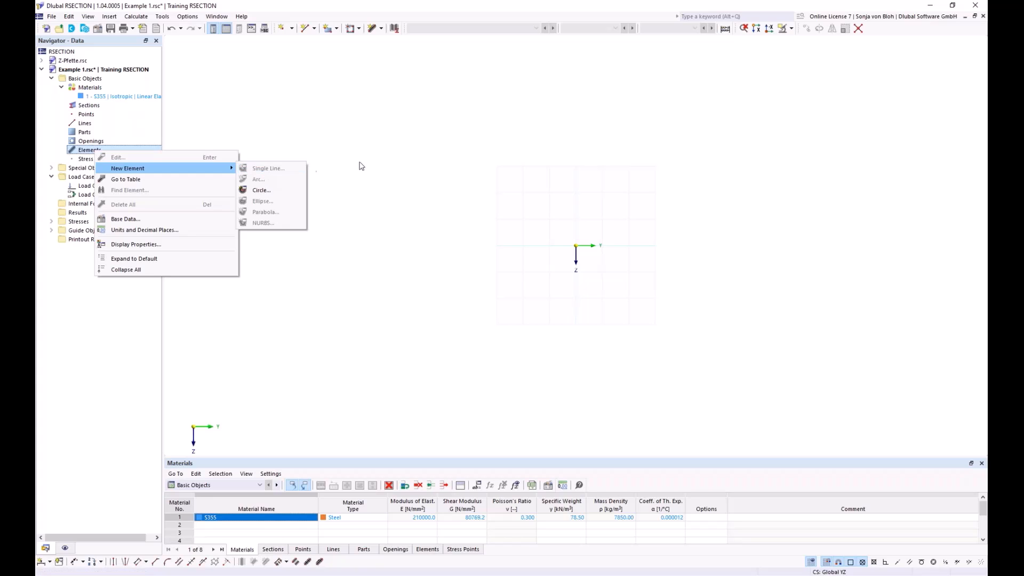
click(361, 166)
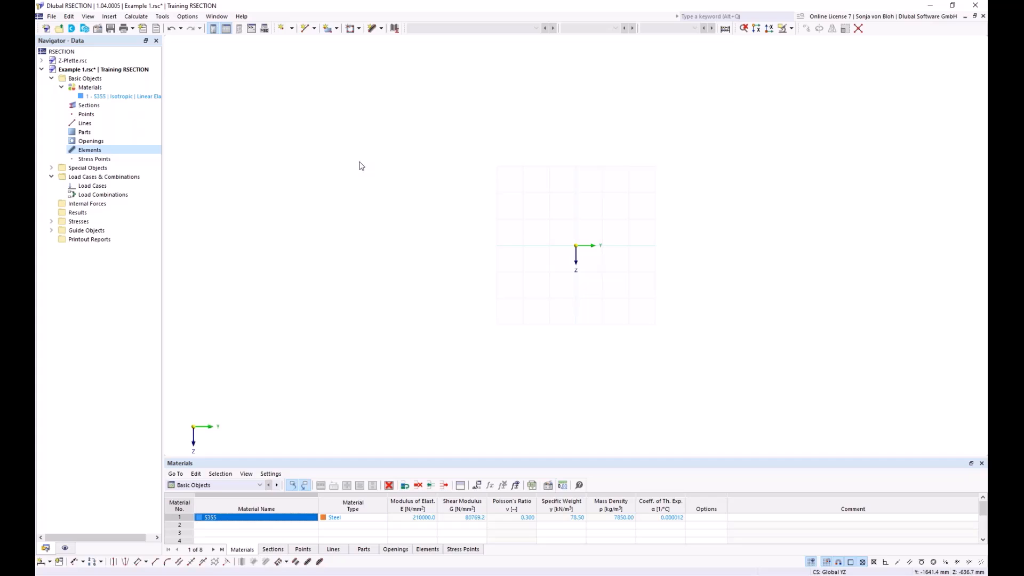
Step: Create a horizontal single-line element 150 mm long and 10.7 mm thick from the origin, using length and direction input
click(382, 29)
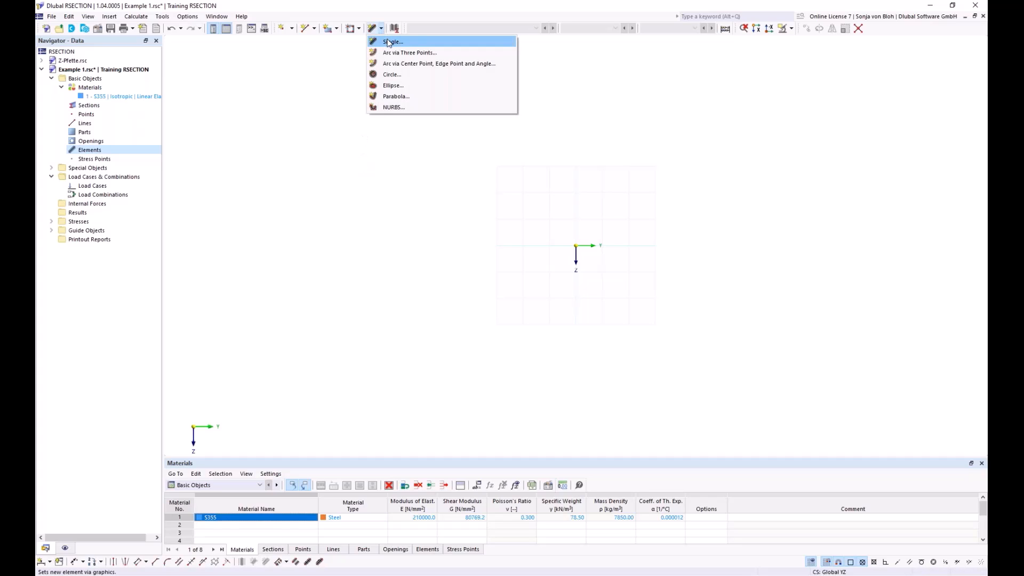
click(388, 42)
drag(176, 50, 315, 94)
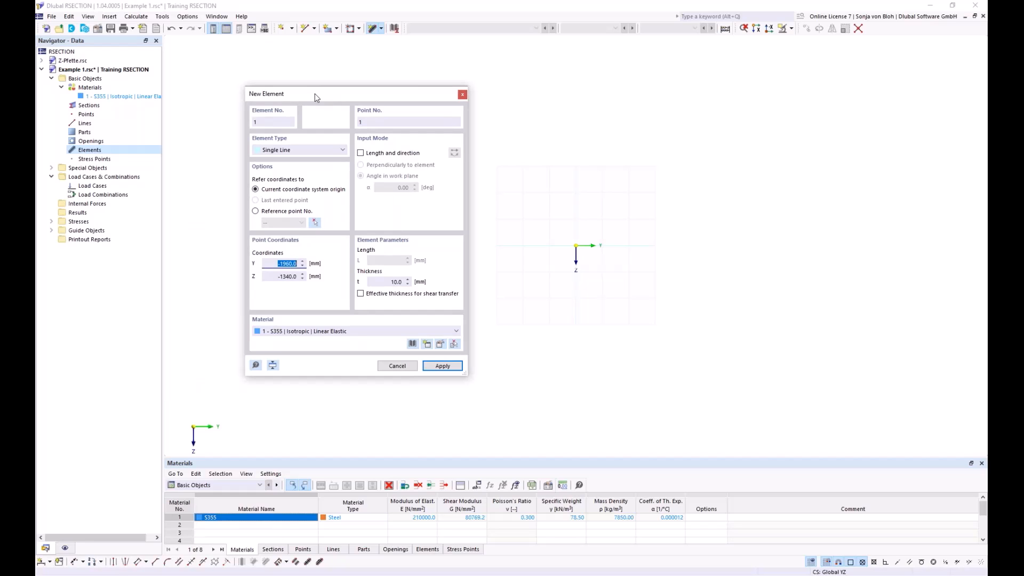
click(361, 153)
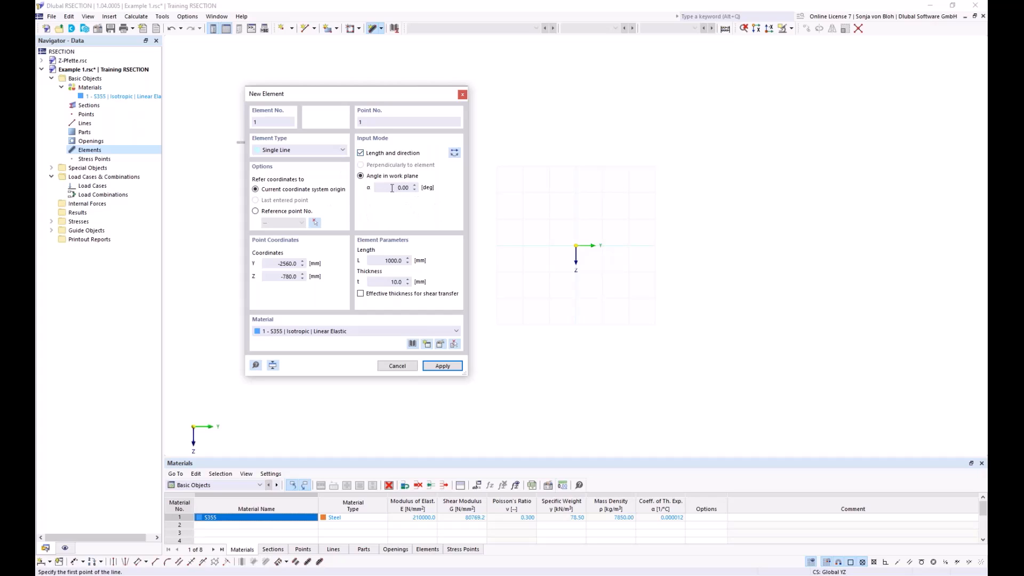
click(394, 260)
text(150)
drag(386, 284, 411, 287)
text(10,7)
scroll(599, 253, up, 10)
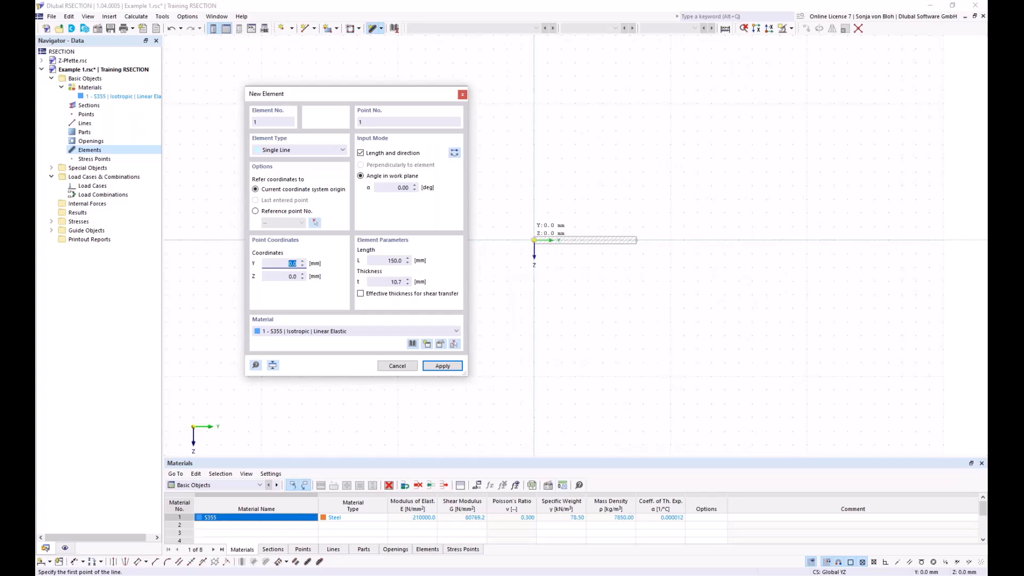
click(534, 240)
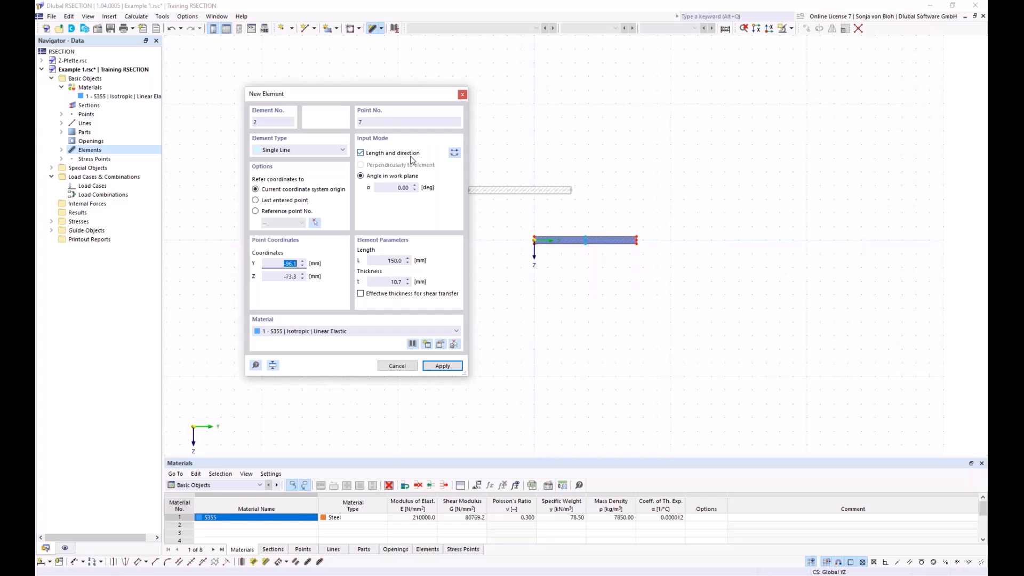
Step: Add an element 289.3 mm long and 7.1 mm thick at 90° with reversed direction, running upward from the horizontal plate's midpoint
click(403, 188)
text(90)
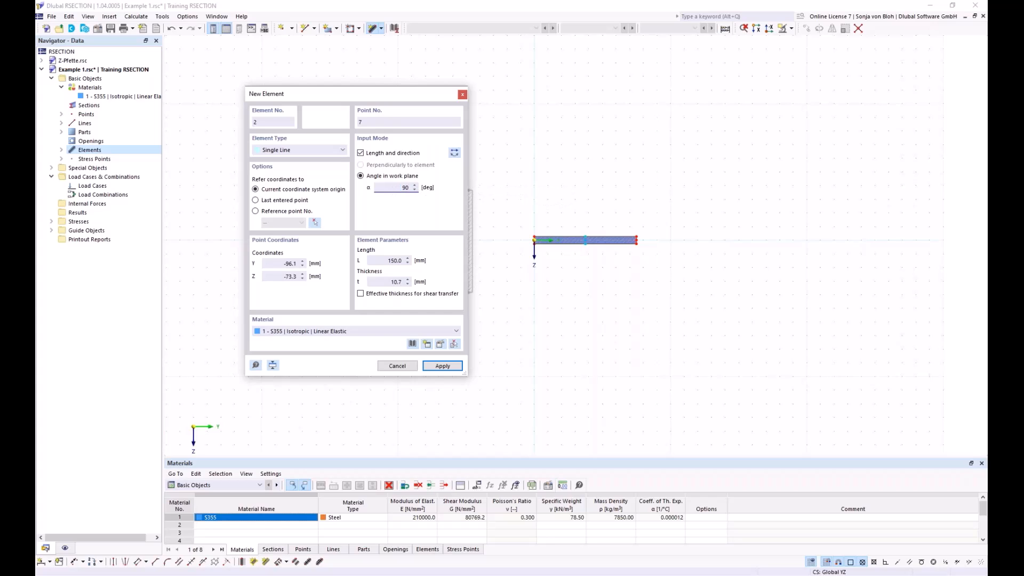
click(453, 153)
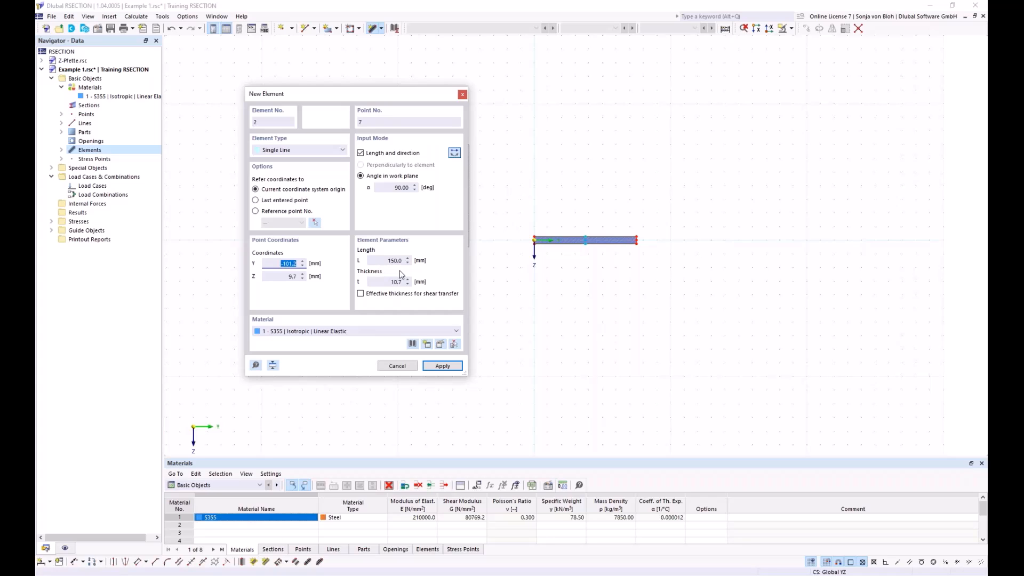
click(381, 261)
text(2)
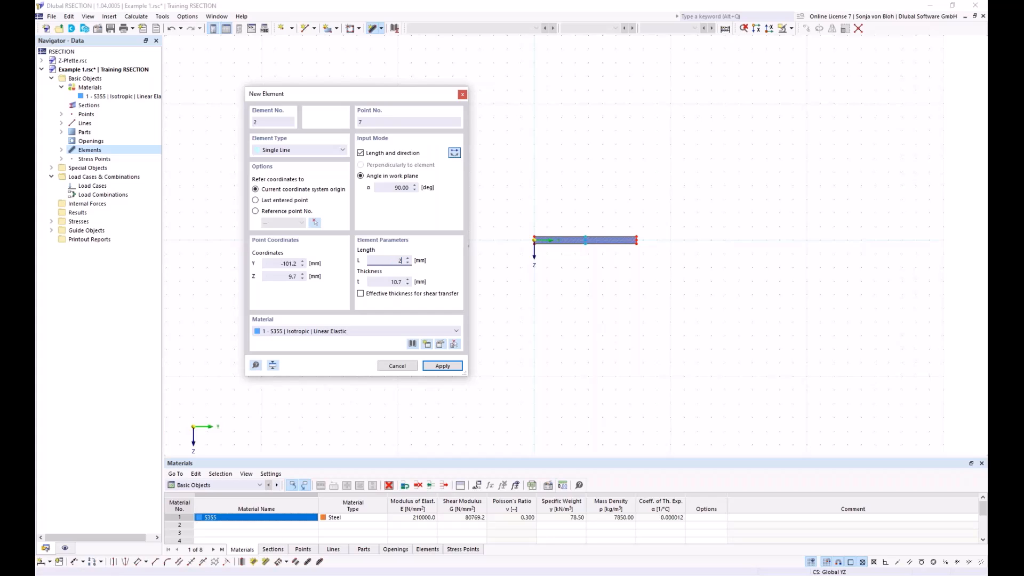
text(89,3)
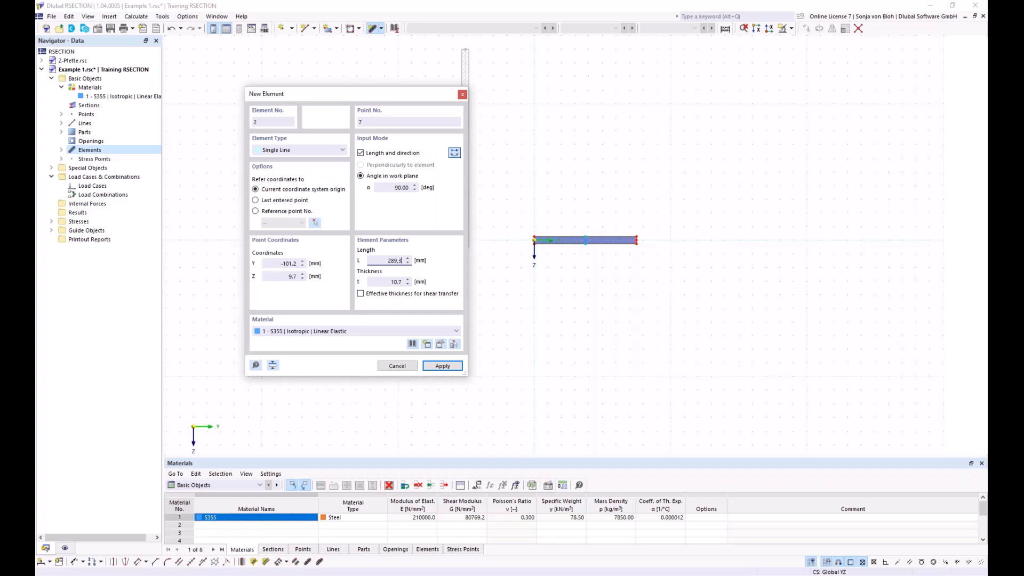
key(Tab)
text(7,1)
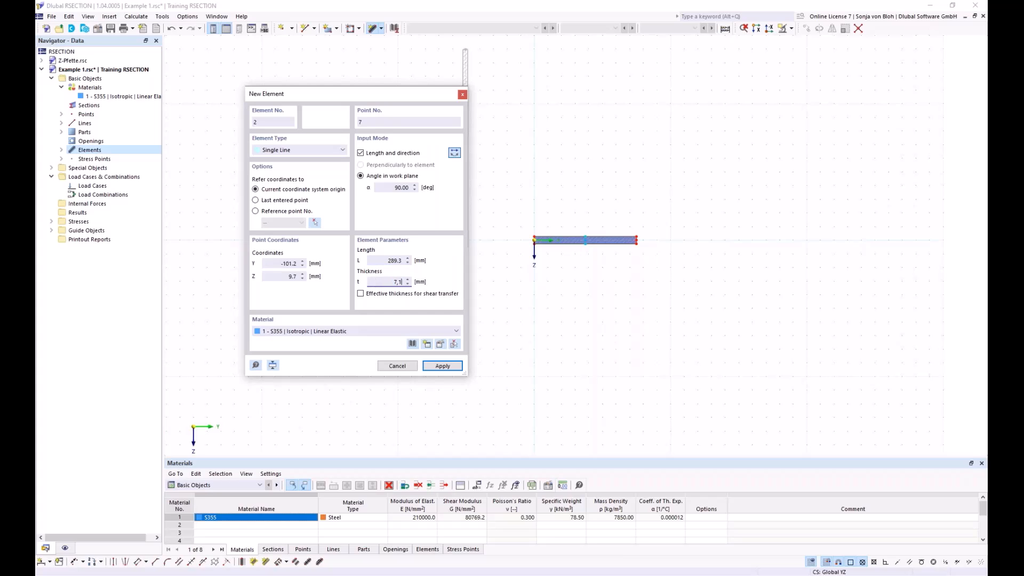
scroll(585, 296, up, 3)
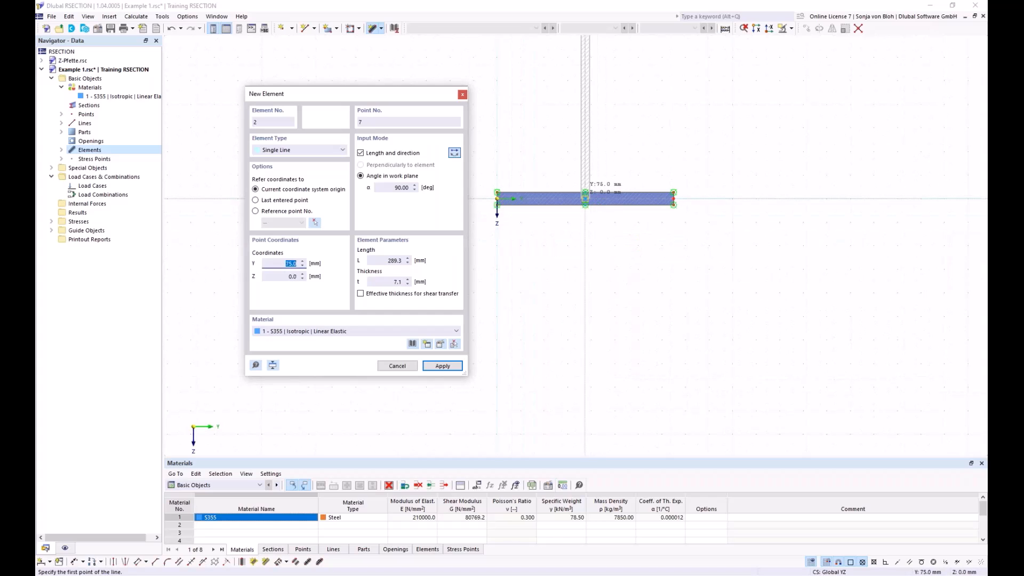
click(586, 199)
Step: Add a horizontal flange element 75 mm long and 10.7 mm thick at 0°, running left from the web's upper end
scroll(616, 331, down, 3)
middle_drag(618, 327, 612, 395)
scroll(616, 288, up, 2)
middle_drag(621, 309, 629, 292)
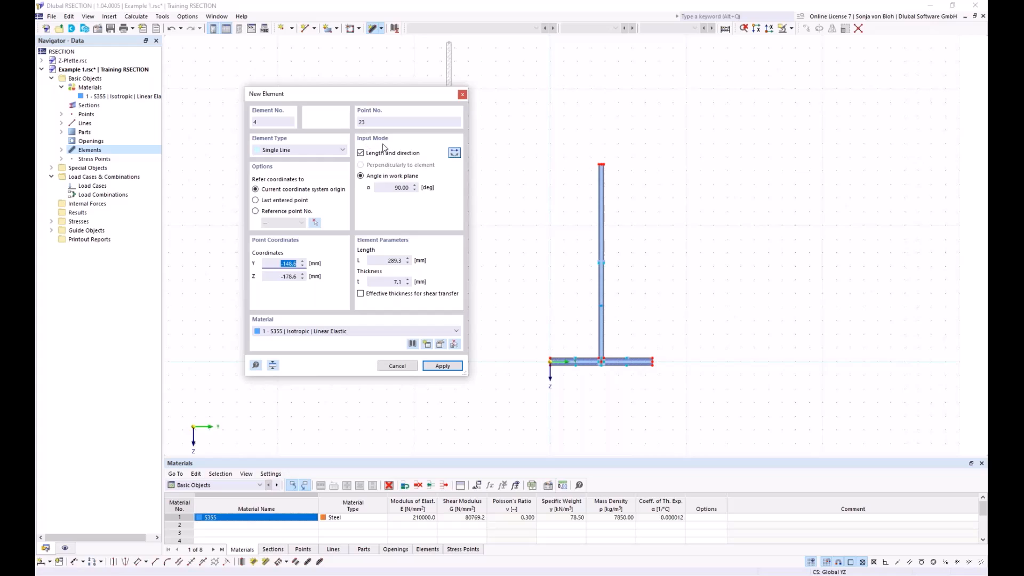
double_click(389, 190)
text(0)
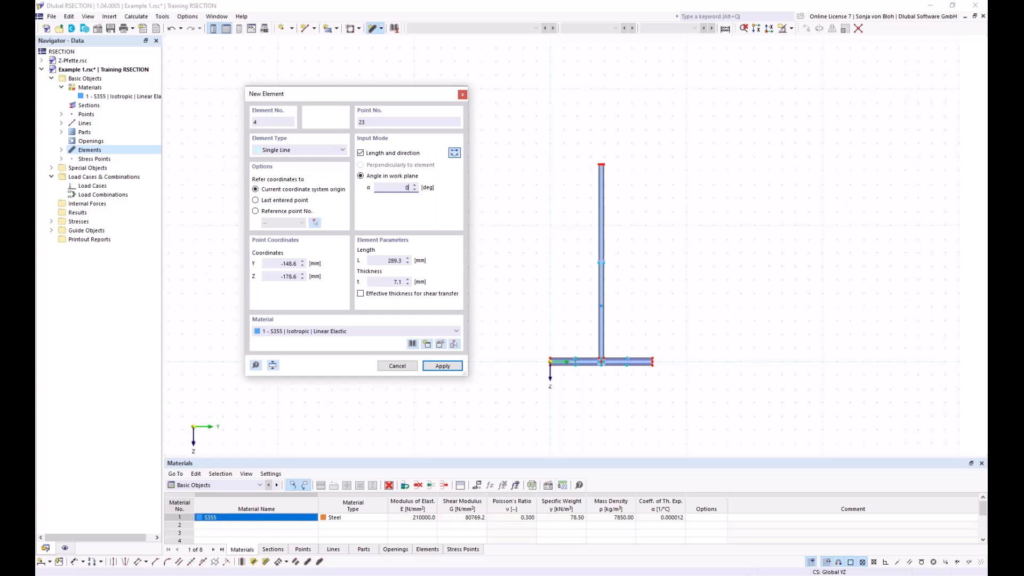
double_click(388, 262)
text(75)
drag(383, 281, 410, 281)
text(1)
text(0,7)
scroll(619, 150, up, 3)
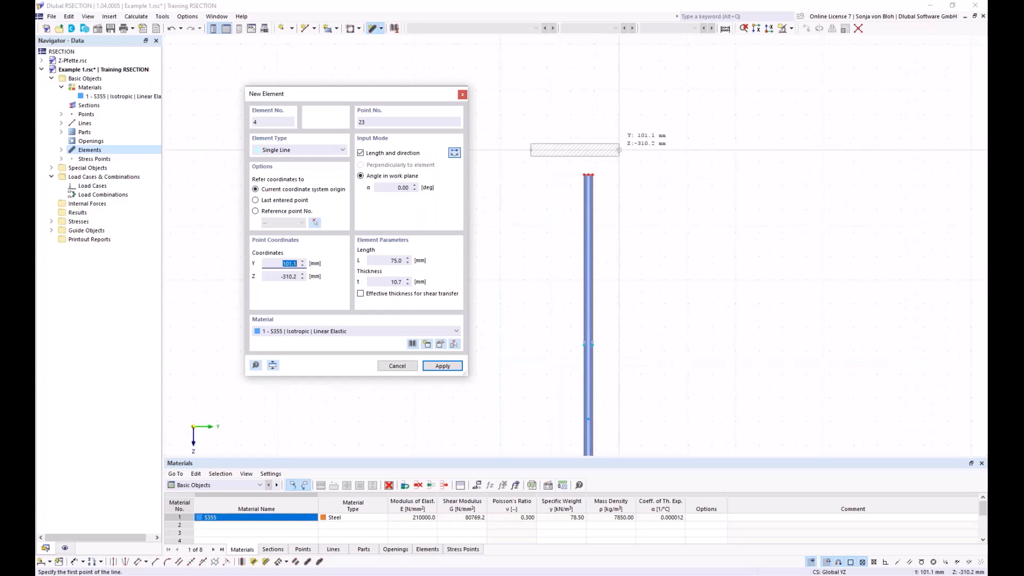
click(583, 180)
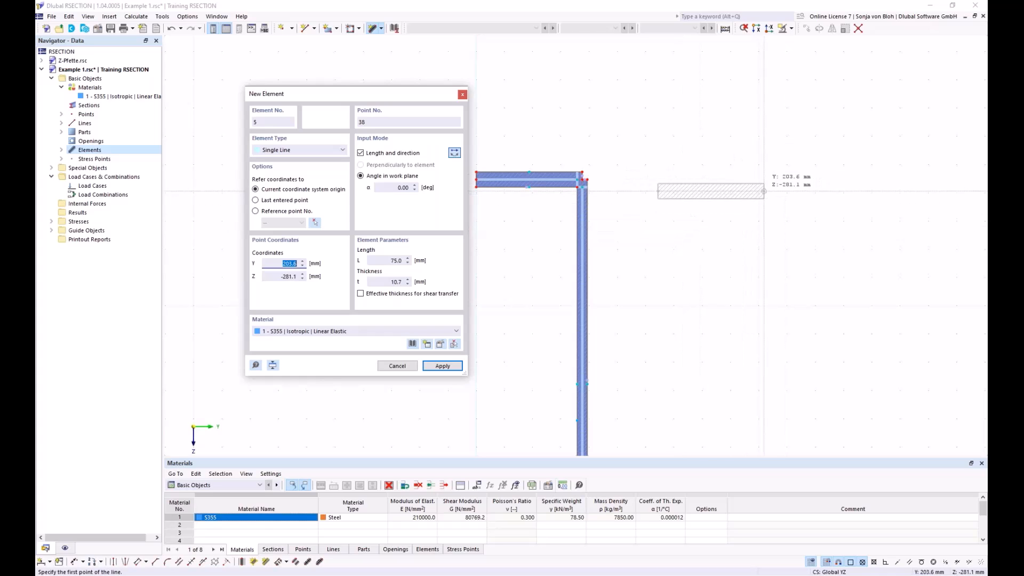
Step: Reverse the element direction and add the other 75 mm upper flange half from the web's upper end, finishing element input
click(455, 155)
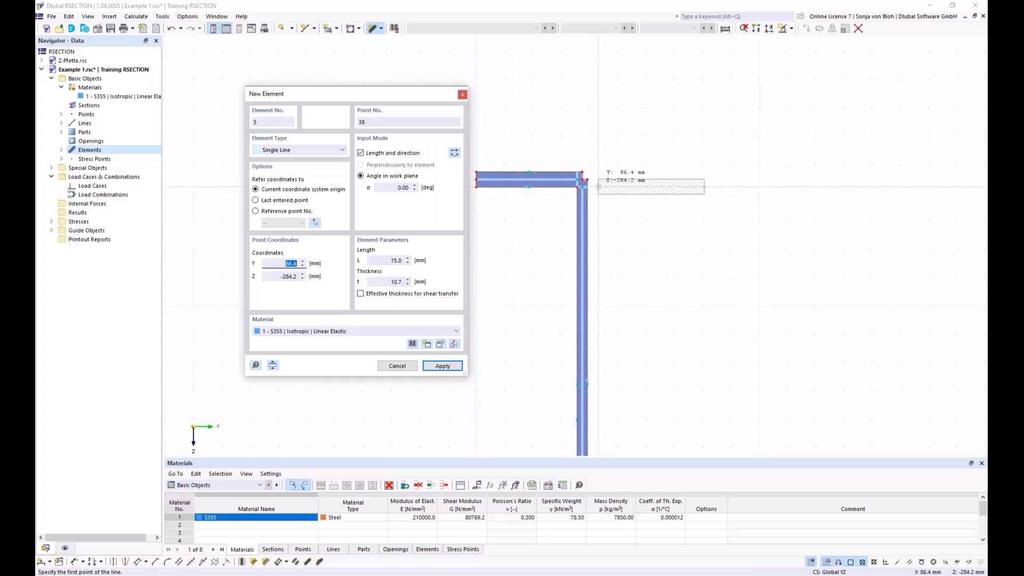
scroll(593, 178, up, 3)
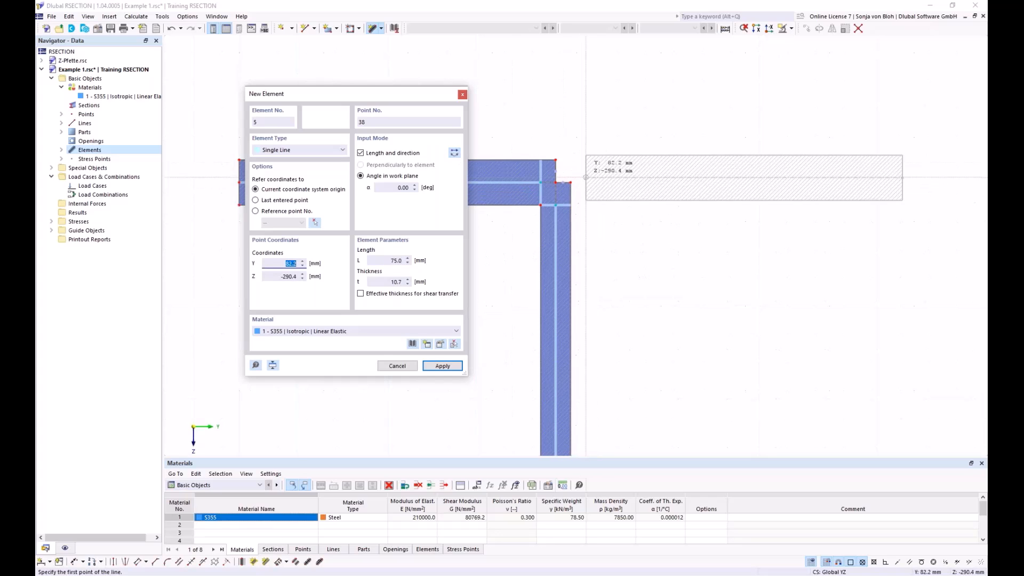
click(555, 182)
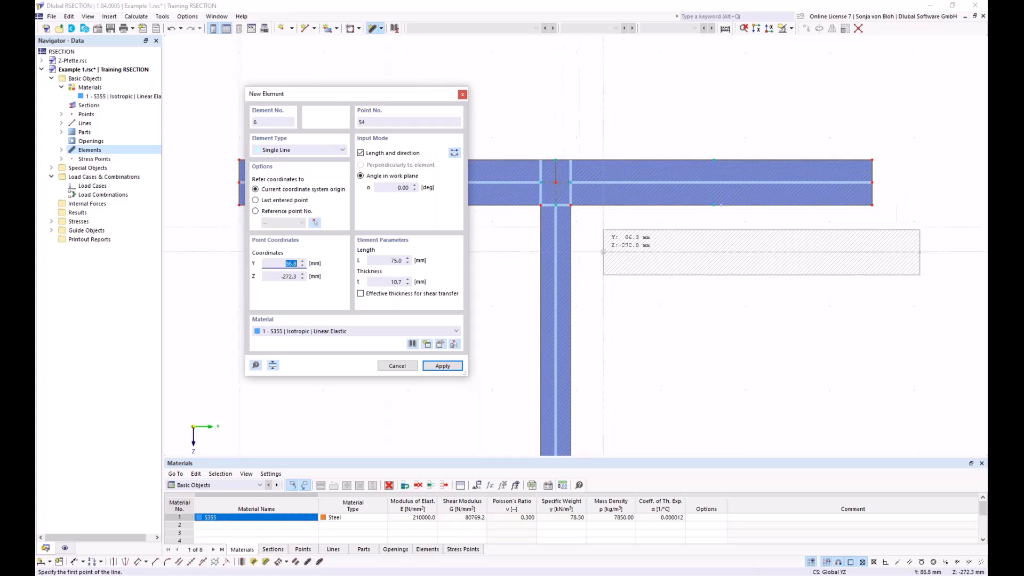
scroll(547, 216, down, 2)
scroll(547, 219, down, 3)
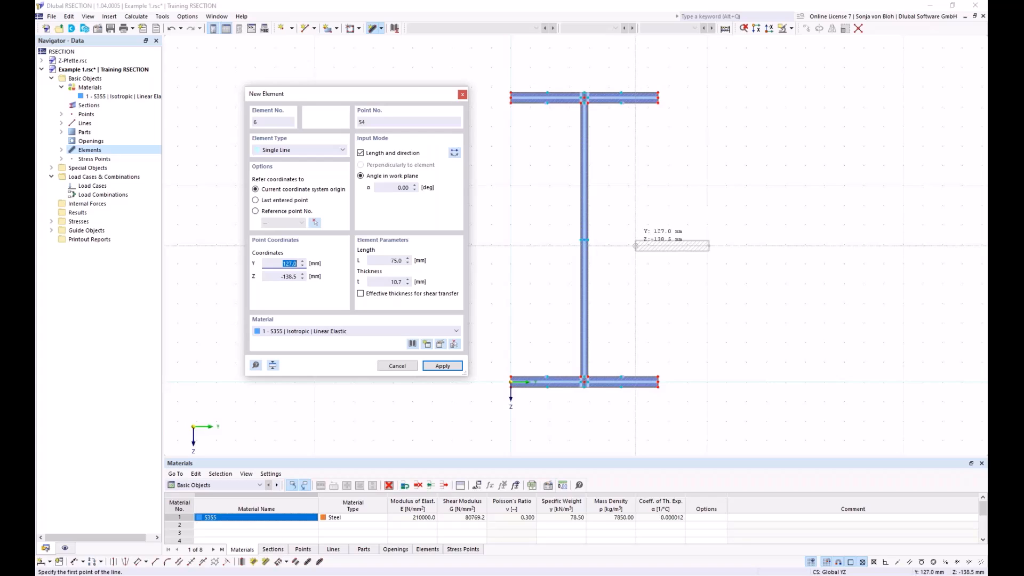
key(Escape)
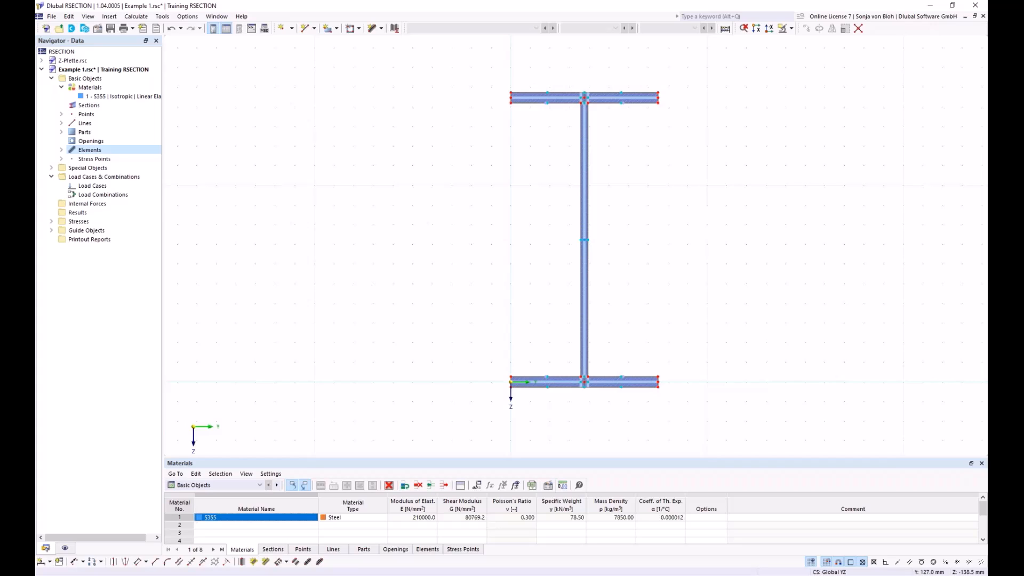
Step: Round both inner corners between the upper flange and the web with a 15 mm radius
click(167, 563)
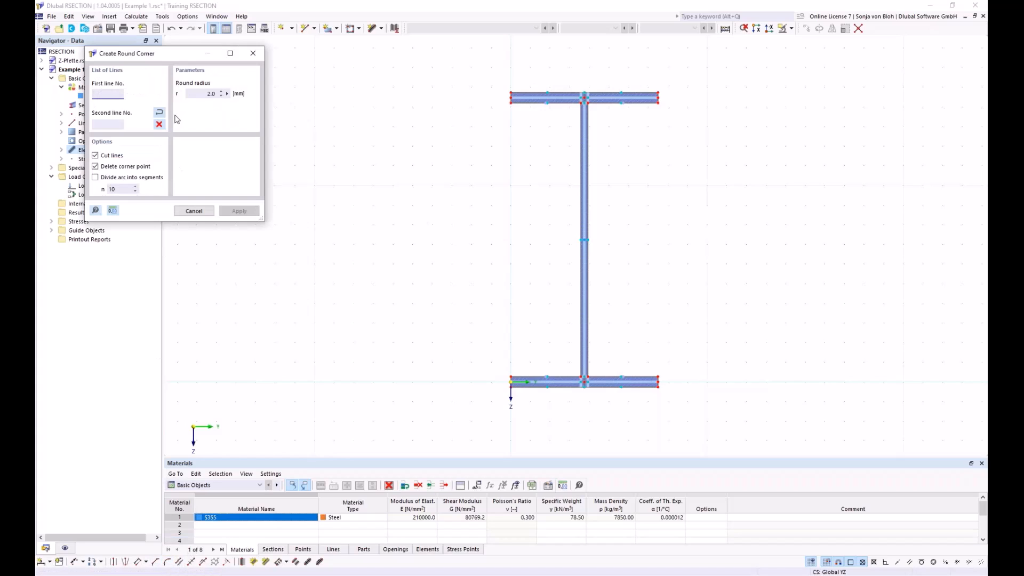
drag(151, 62, 273, 95)
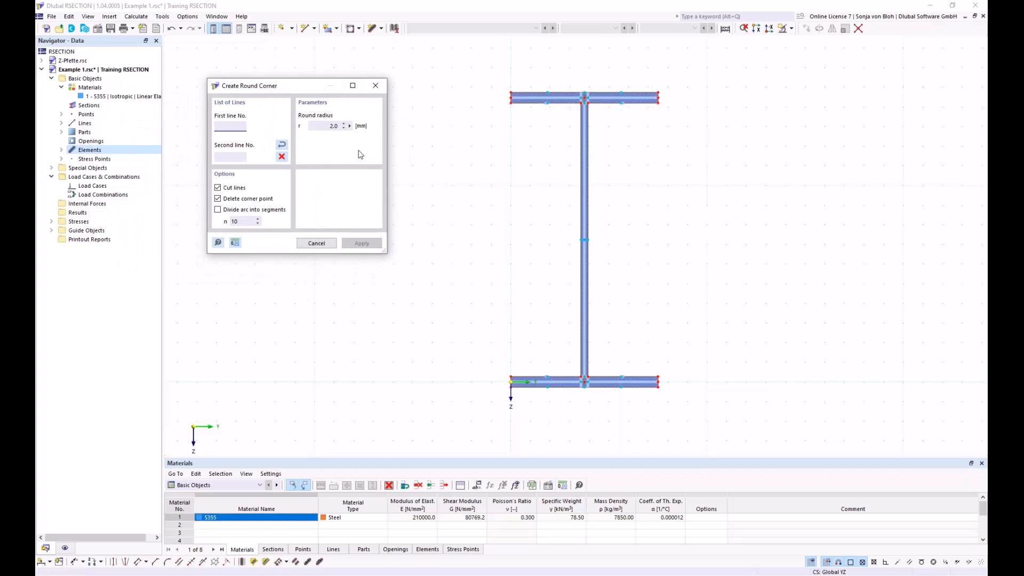
double_click(333, 125)
text(15)
scroll(396, 96, up, 2)
middle_drag(593, 152, 519, 250)
scroll(559, 229, up, 2)
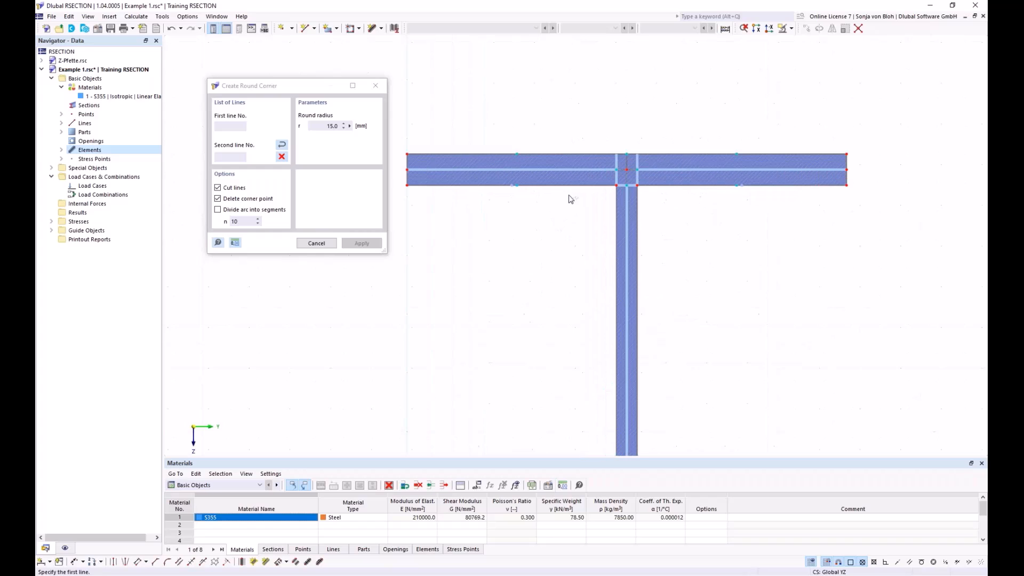
click(570, 185)
click(615, 224)
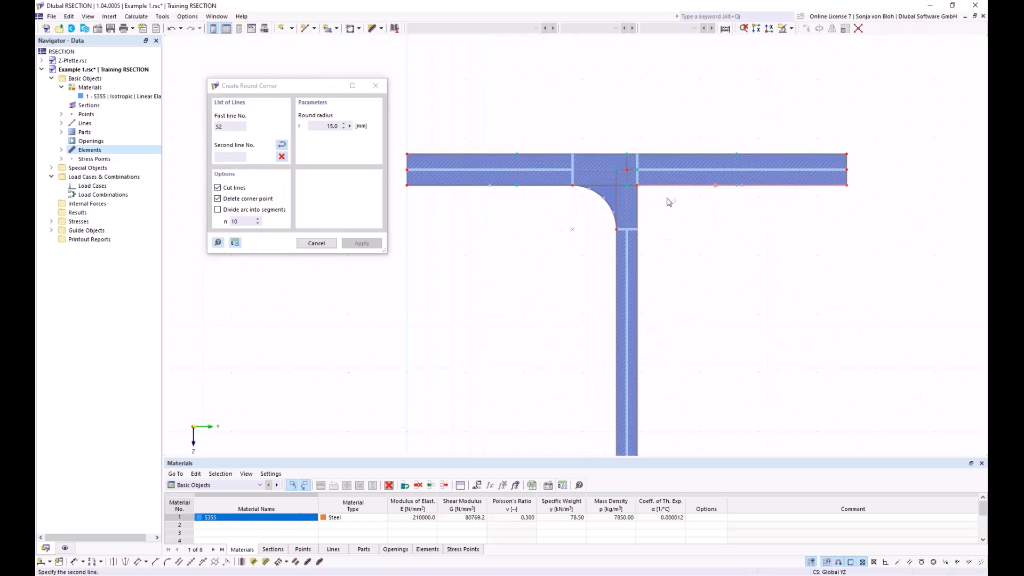
click(642, 215)
scroll(574, 205, down, 8)
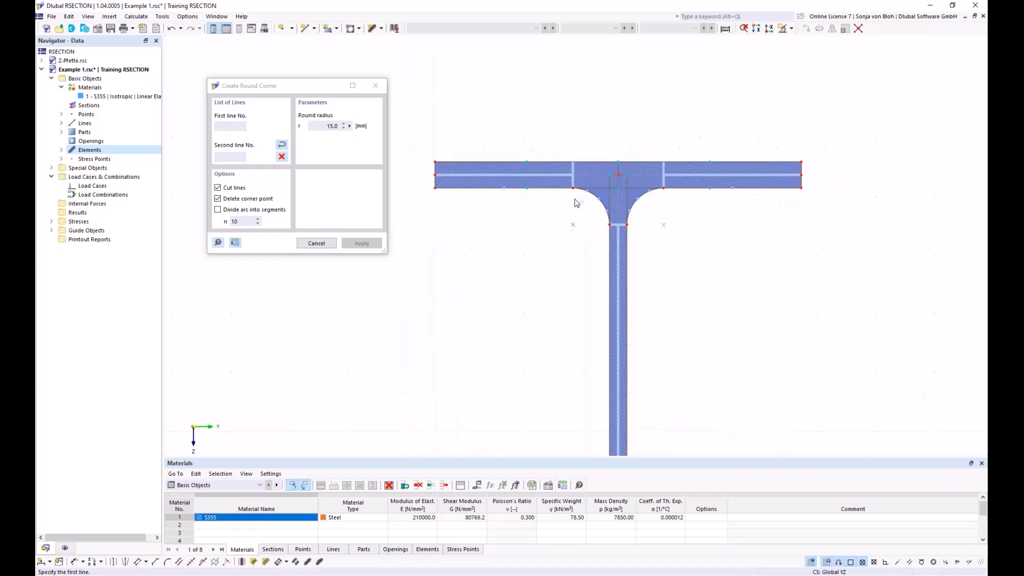
middle_drag(536, 309, 520, 197)
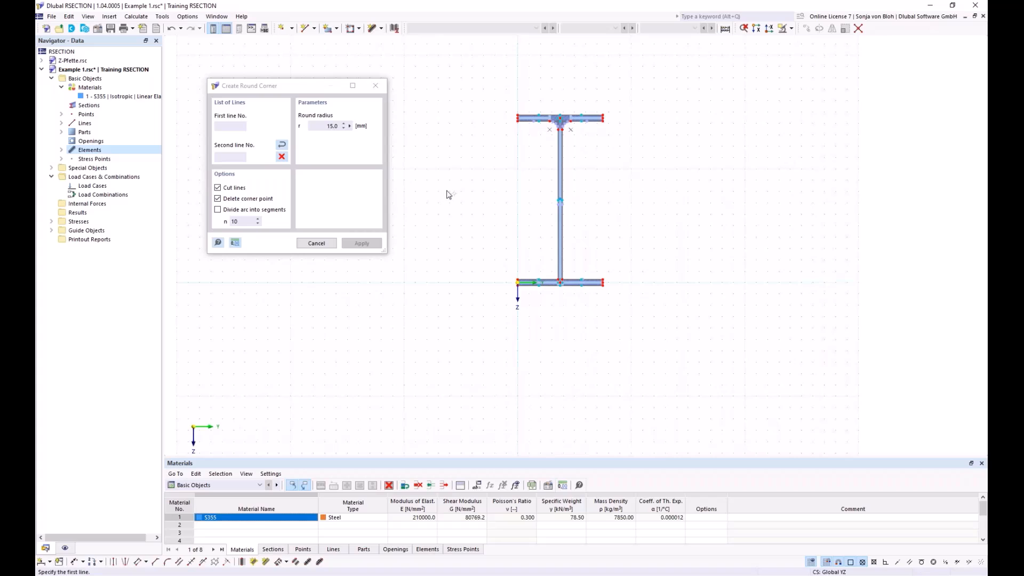
key(Escape)
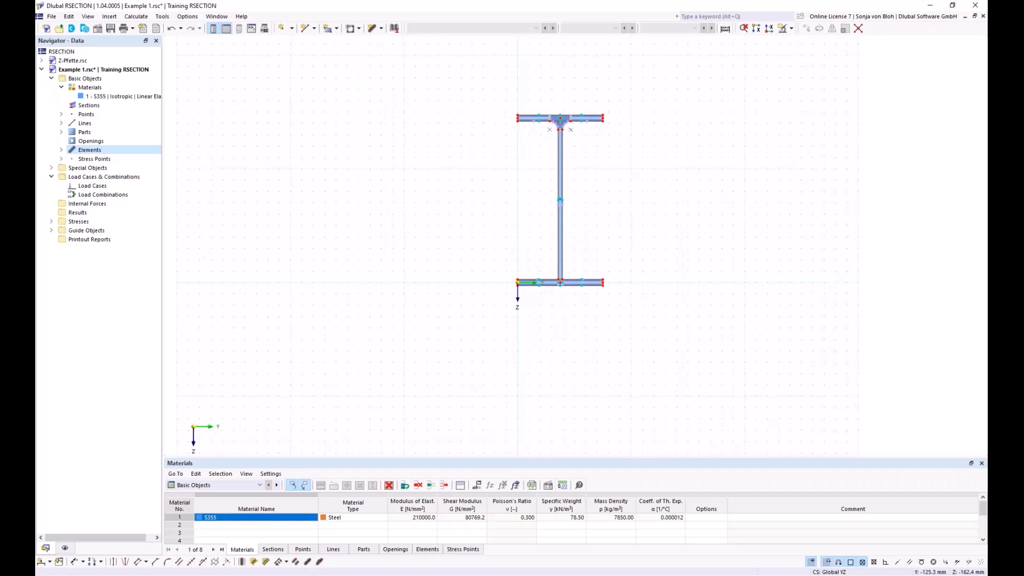
Step: Set up angled corner creation with corner type Edge and Angle, L1 as 6*sqrt(2) mm and an angle of 45°
middle_drag(457, 185, 434, 231)
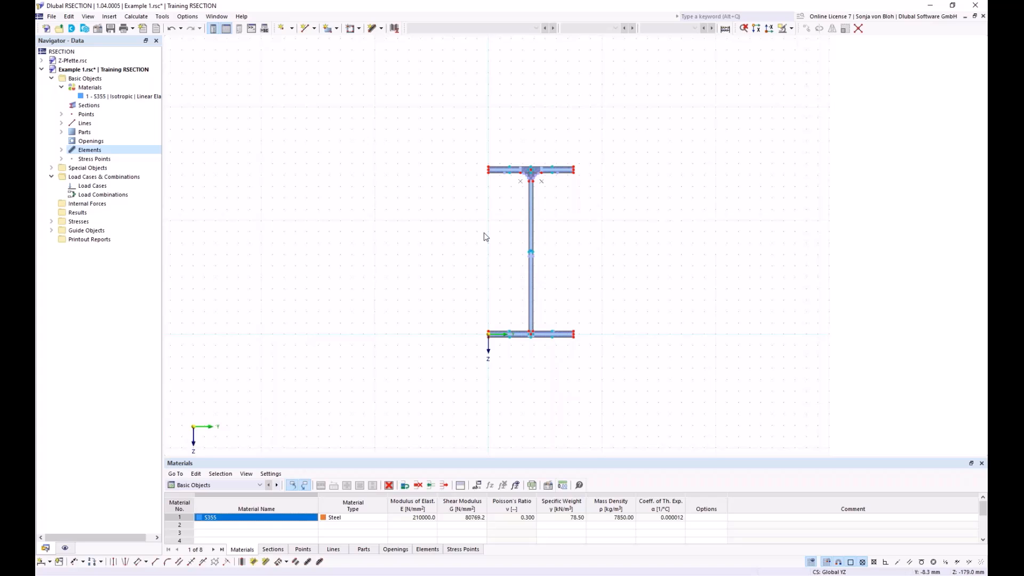
scroll(393, 316, down, 1)
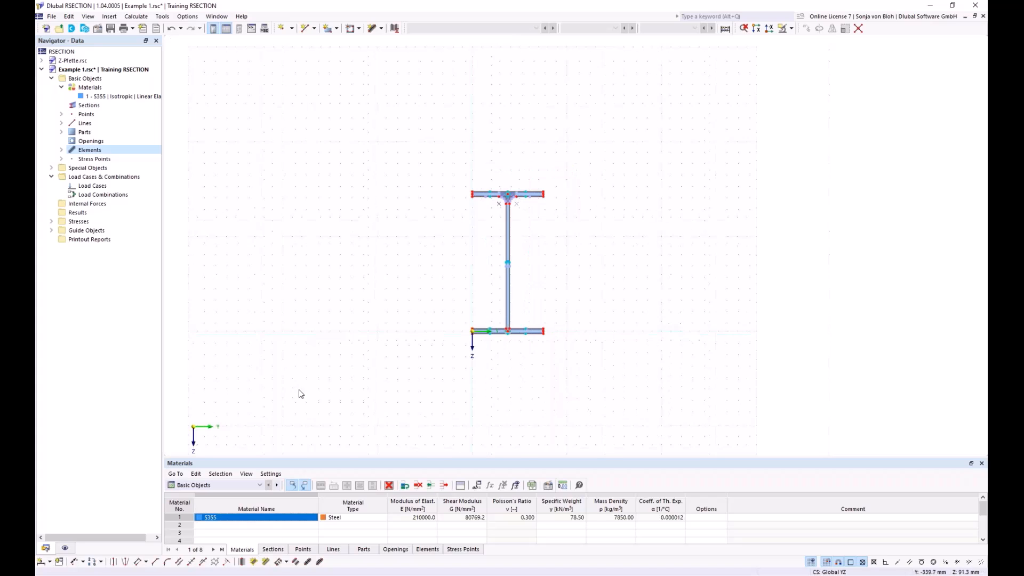
click(155, 562)
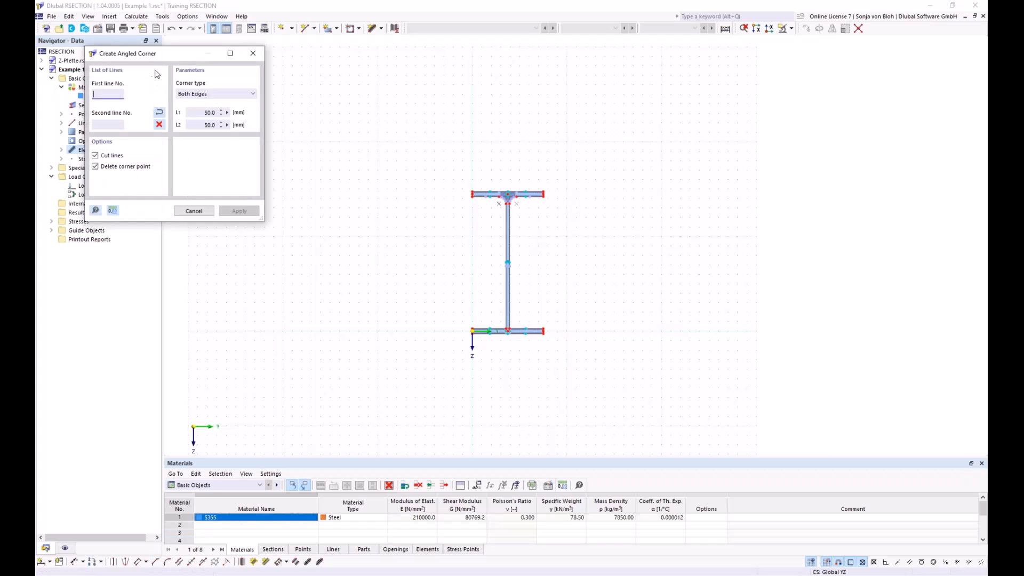
drag(156, 57, 259, 101)
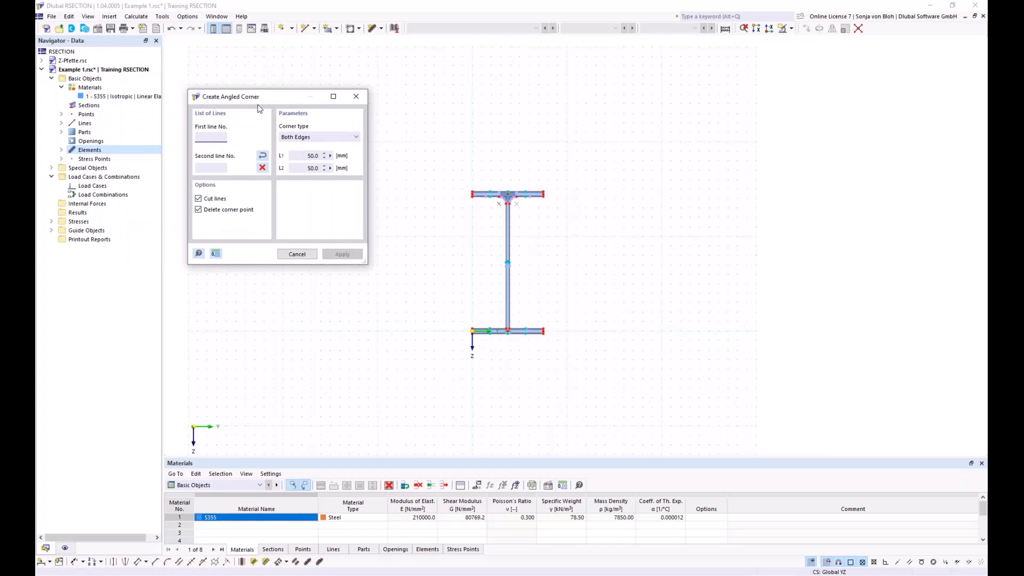
click(354, 139)
click(355, 138)
click(332, 137)
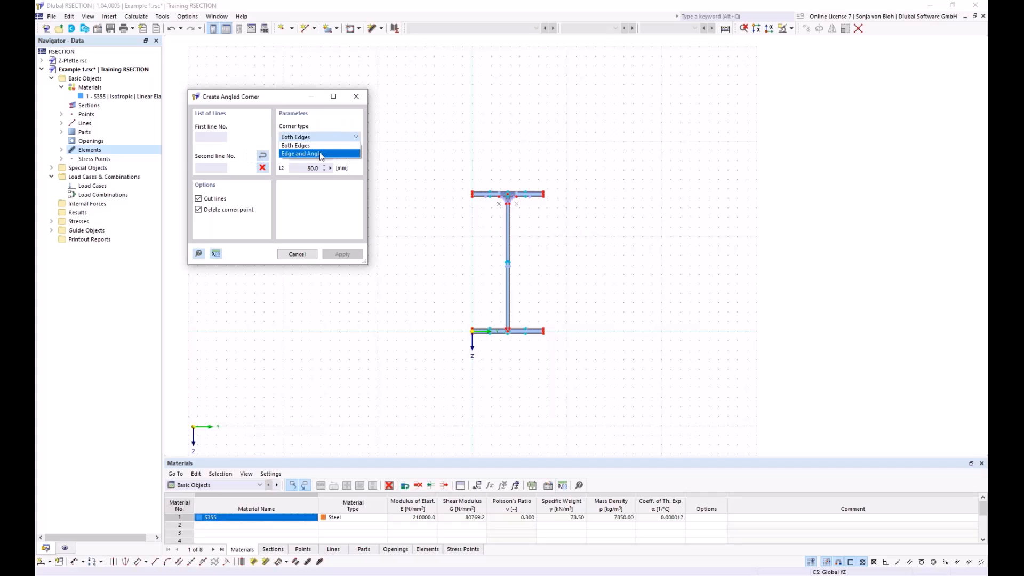
click(320, 154)
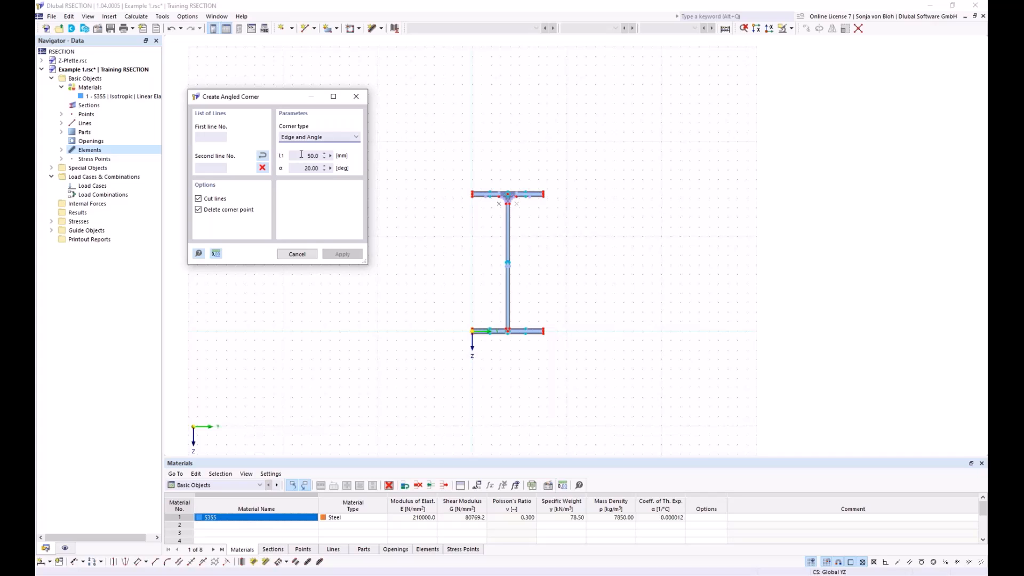
drag(301, 155, 325, 156)
text(6*sqrt(2)
click(302, 168)
drag(301, 168, 335, 173)
text(45)
Step: Create the angled corners on both sides of the web where it meets the lower flange
scroll(453, 341, up, 5)
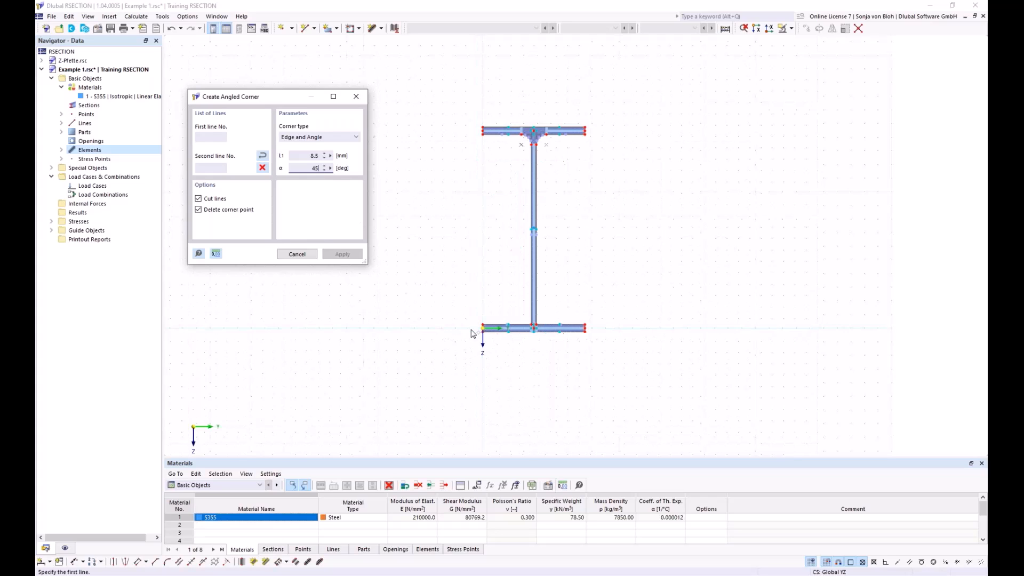
click(533, 326)
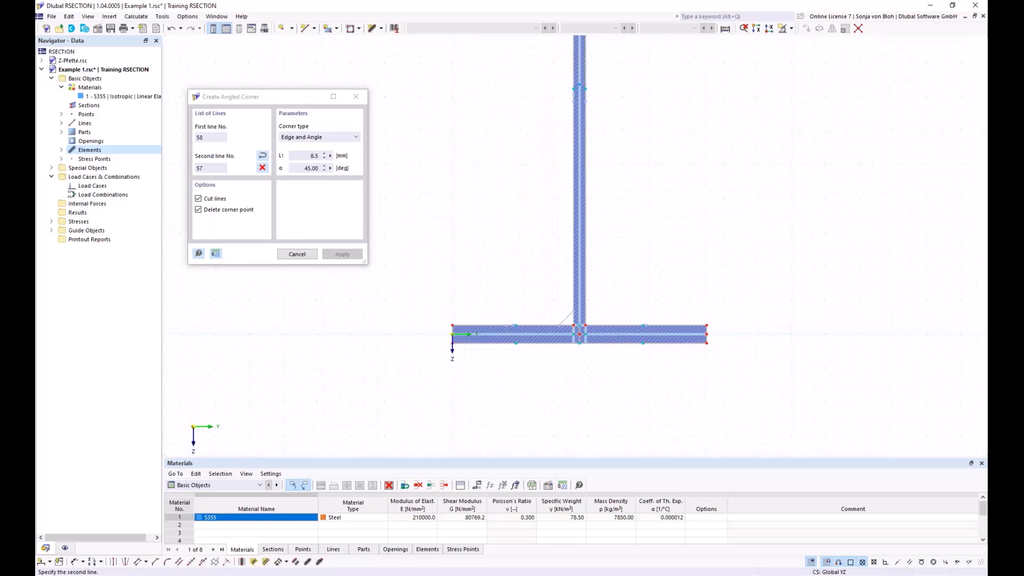
click(569, 310)
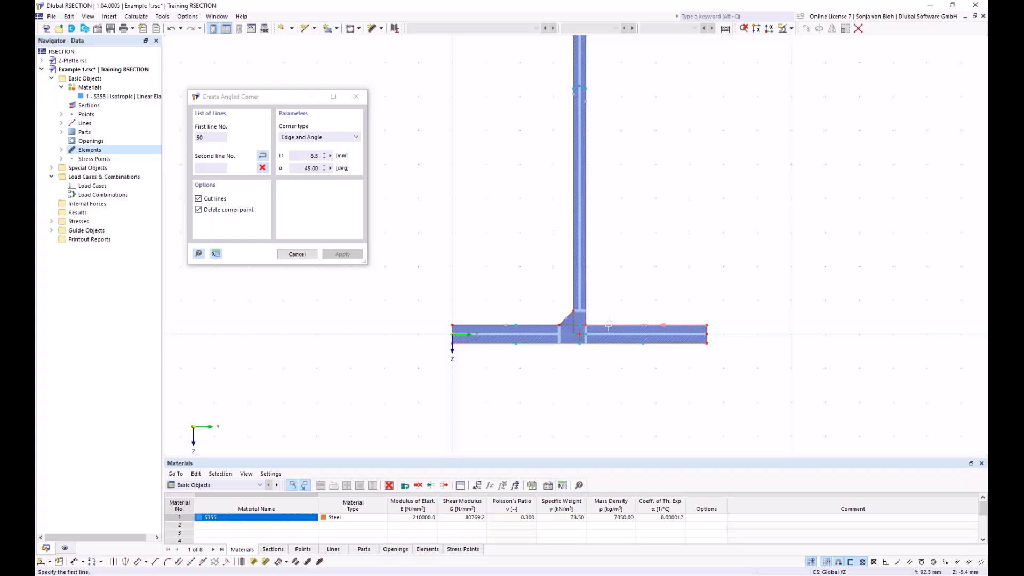
click(578, 324)
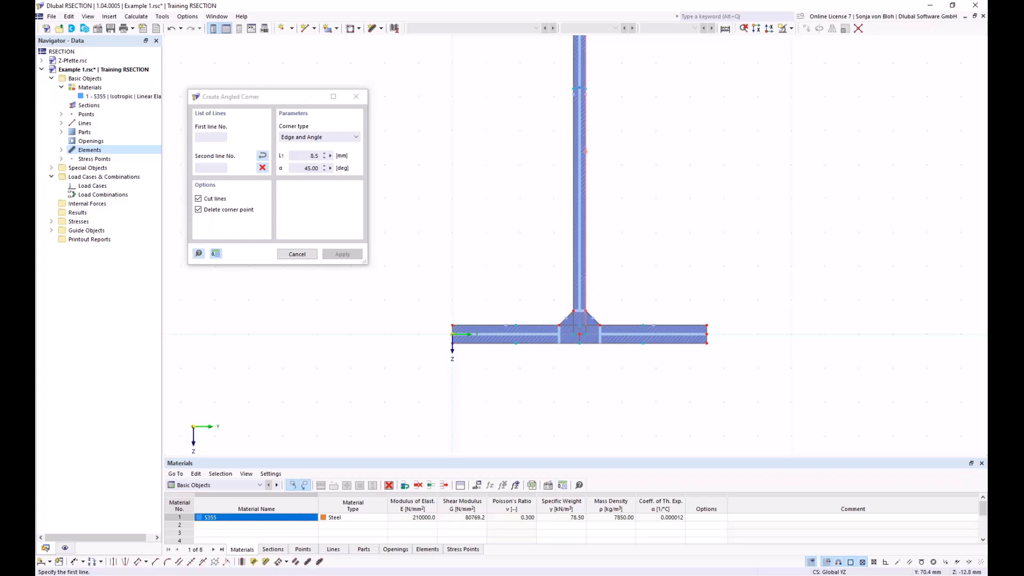
key(Escape)
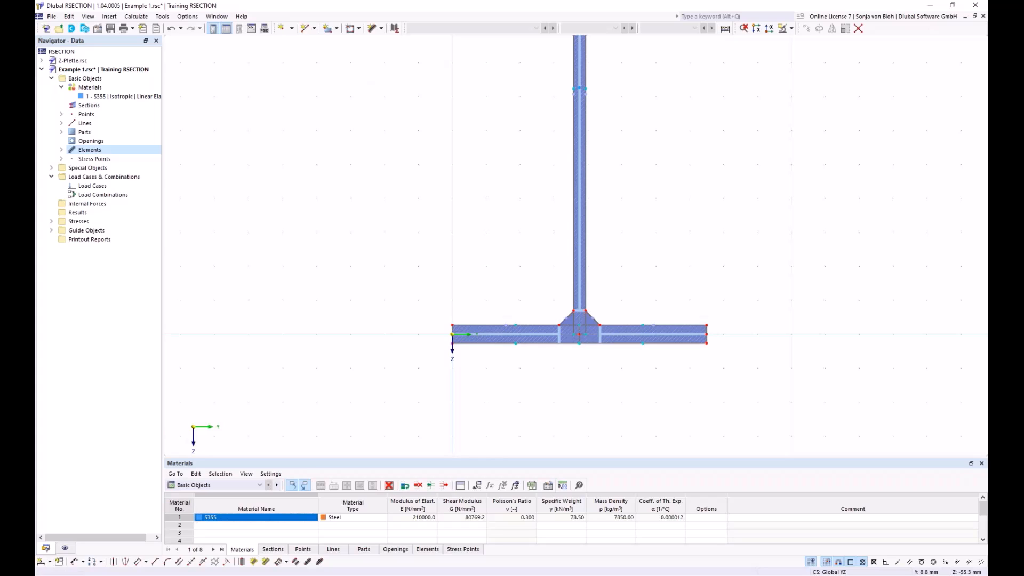
Step: Create two permanent load cases, naming LC1 N and LC2 M
scroll(560, 275, down, 3)
middle_drag(568, 243, 540, 337)
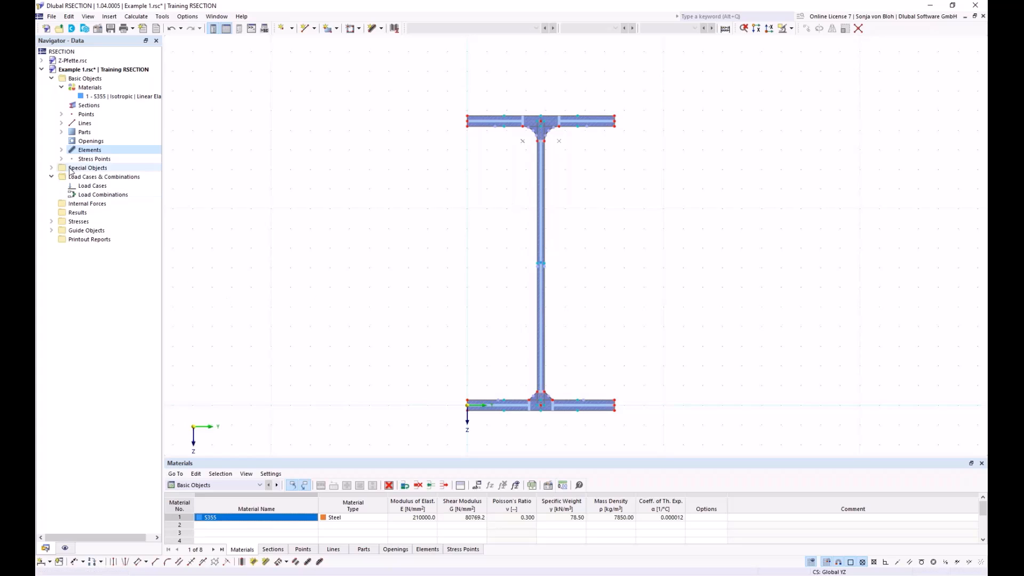
right_click(90, 189)
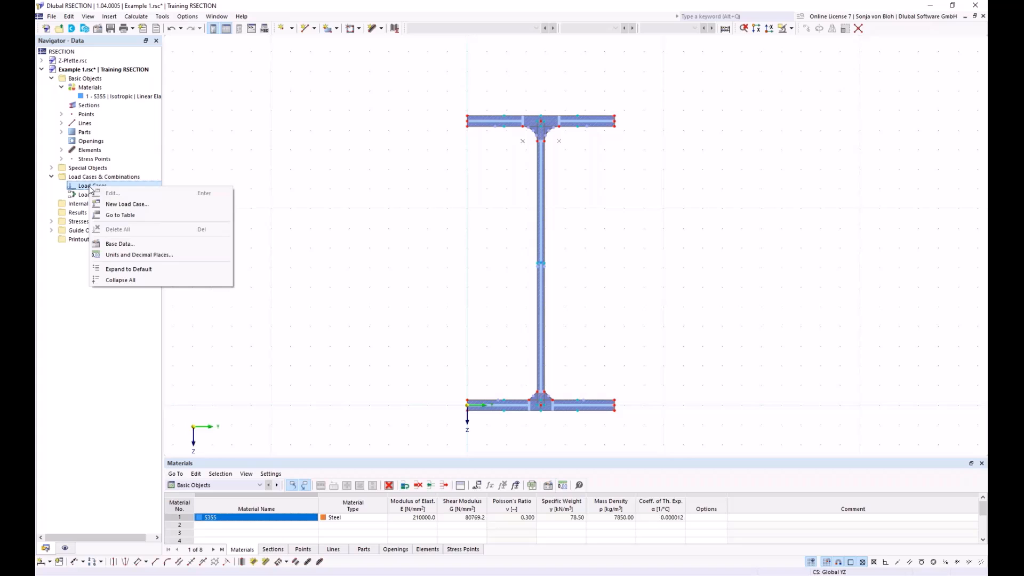
click(123, 207)
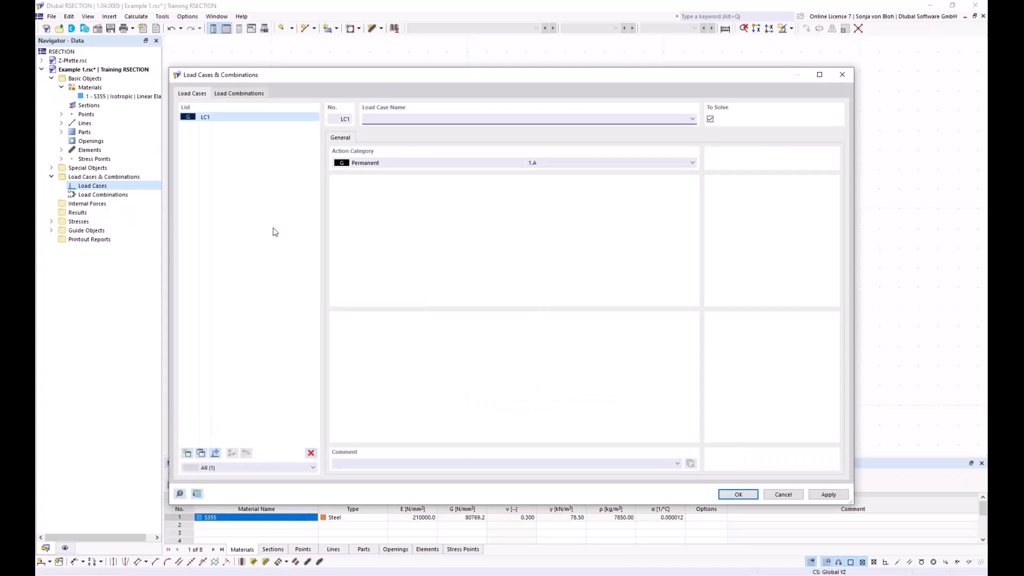
text(N)
click(187, 454)
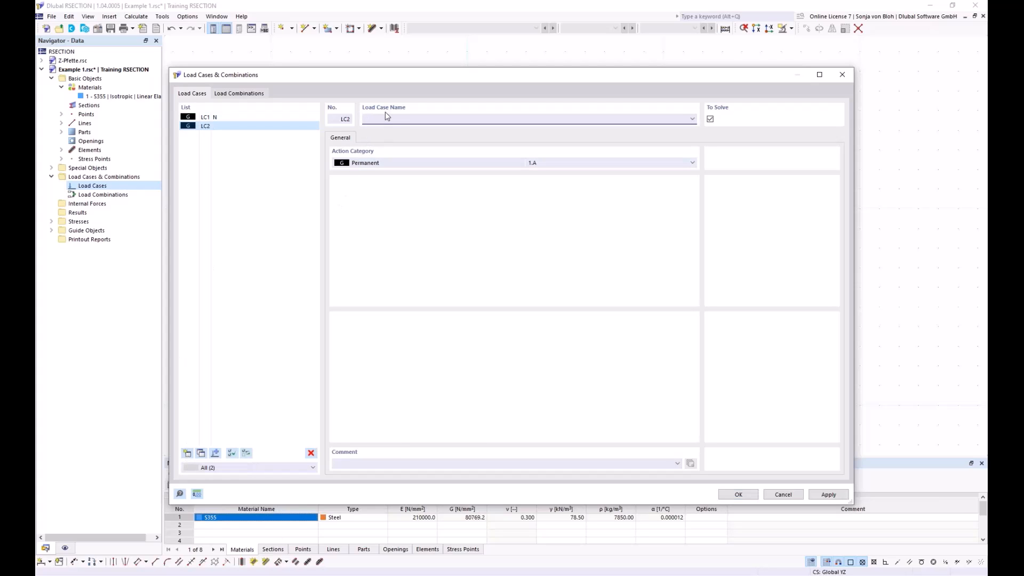
text(M)
Step: Create a load combination and assign both load cases N and M to it with factor 1.00
click(239, 93)
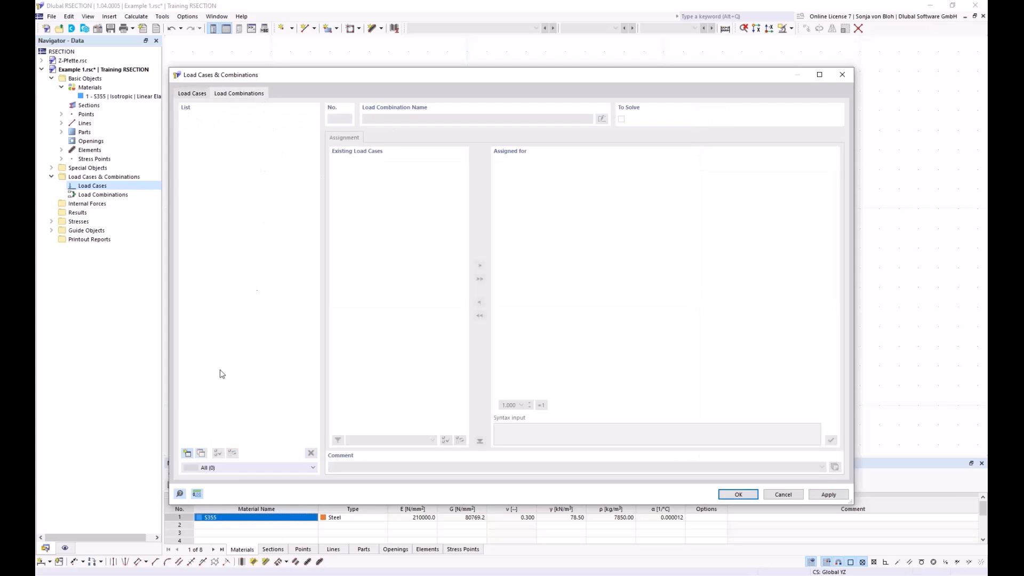
click(187, 454)
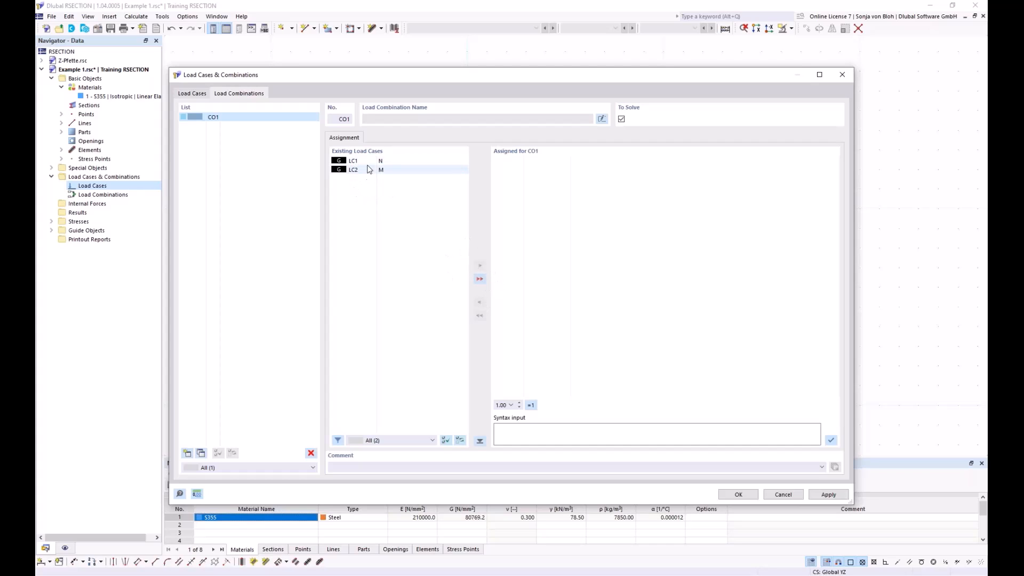
click(480, 280)
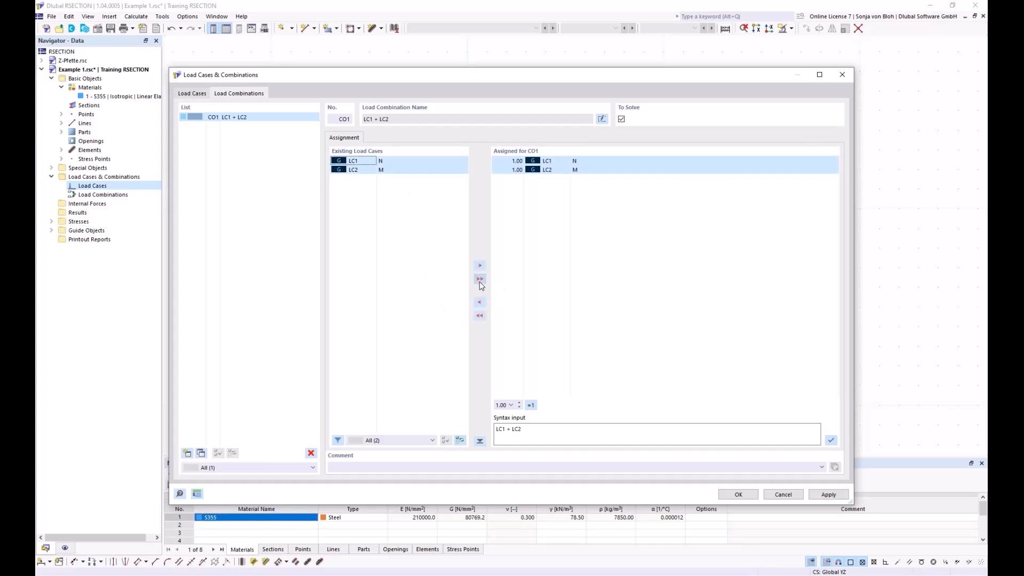
Step: Check the factor options for LC1 in the load combination and save the load cases and combination
click(504, 162)
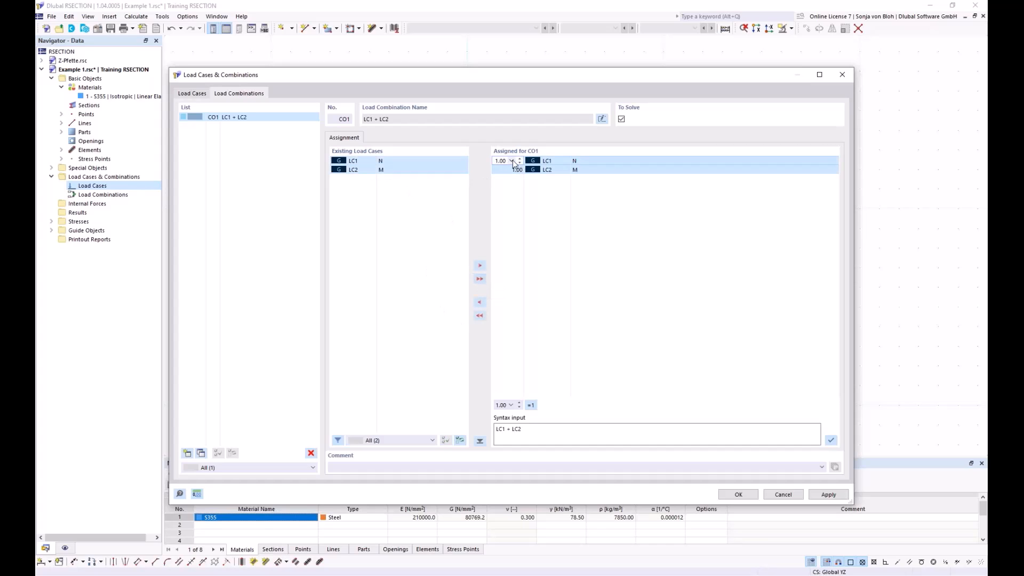
click(511, 161)
click(513, 161)
click(733, 494)
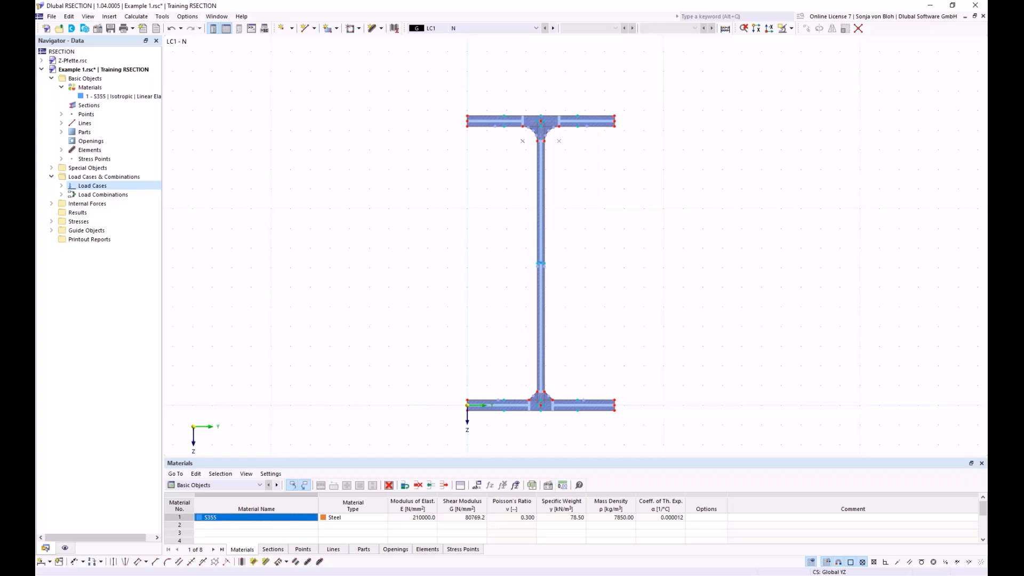
Step: Add internal forces for load case LC1 N with an axial force N of -10 kN
click(260, 485)
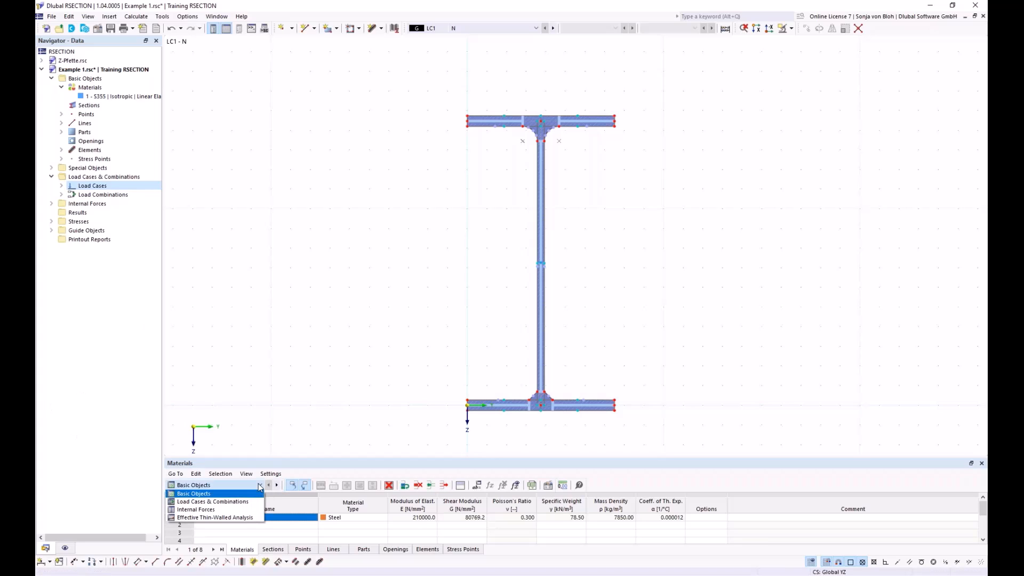
click(218, 511)
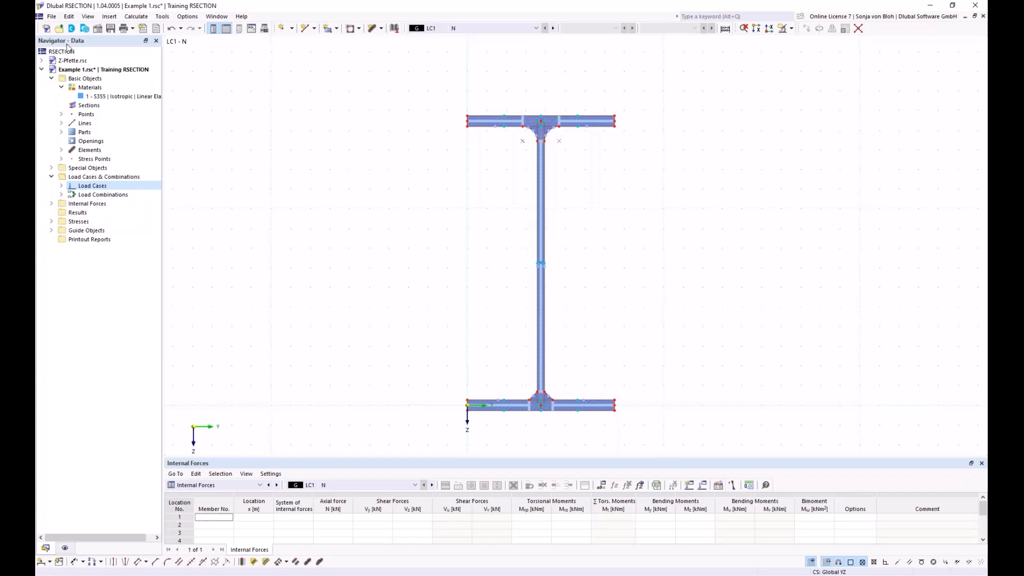
click(51, 204)
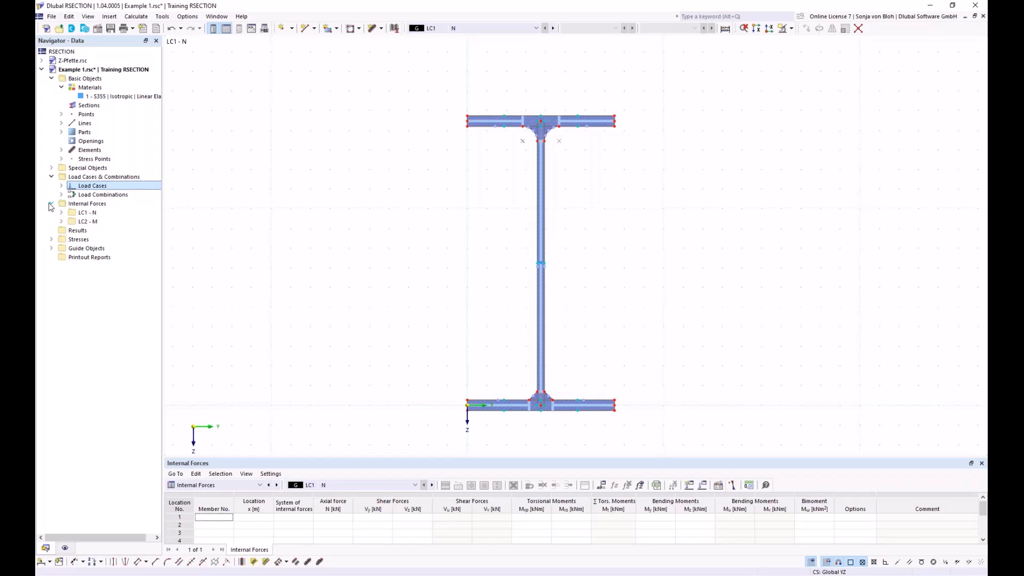
click(62, 212)
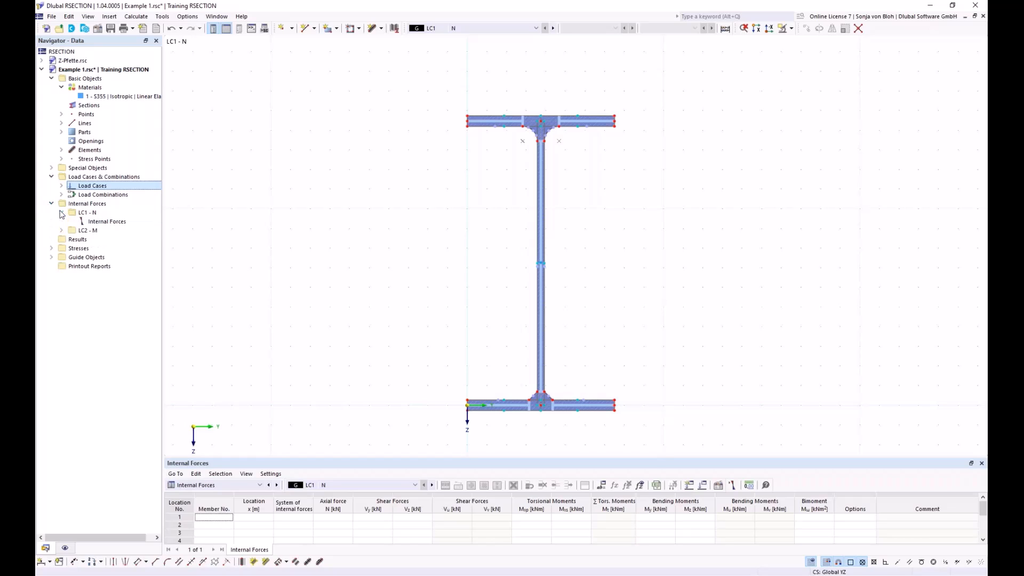
double_click(104, 222)
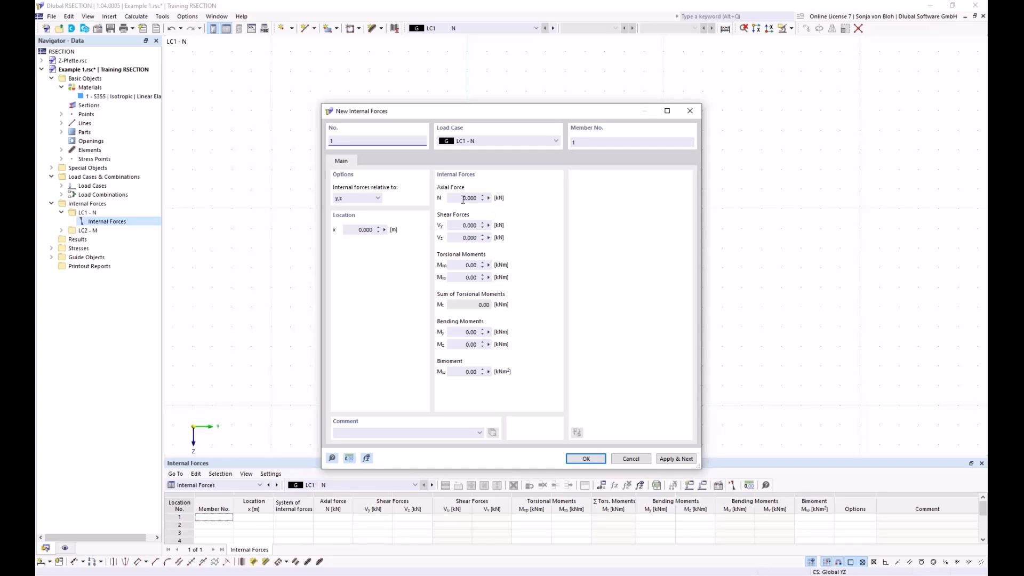
drag(456, 199, 489, 198)
key(BackSpace)
click(674, 458)
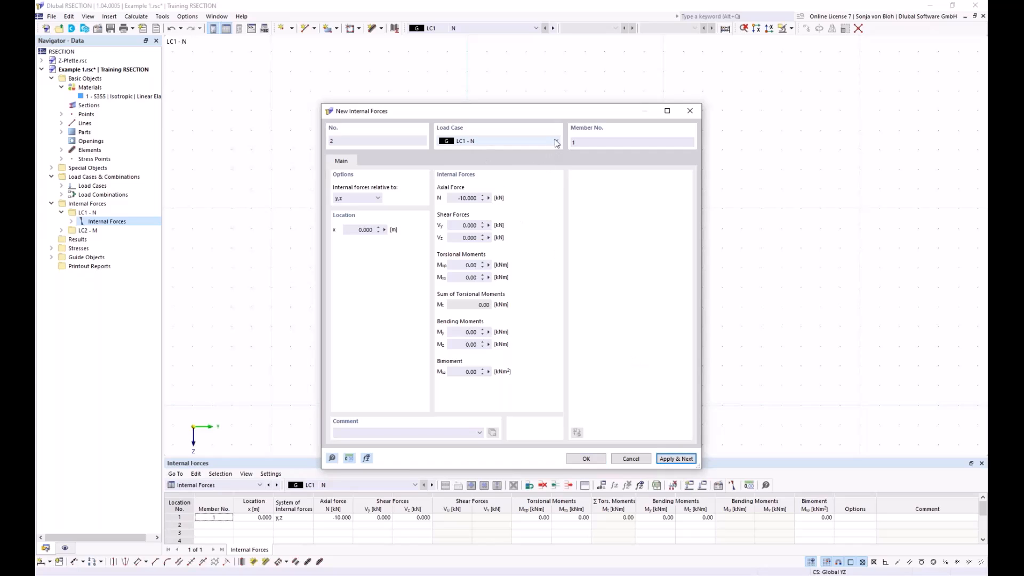
Step: Add internal forces for load case LC2 M with axial force N 0 and bending moment My 1 kNm
click(555, 141)
click(489, 158)
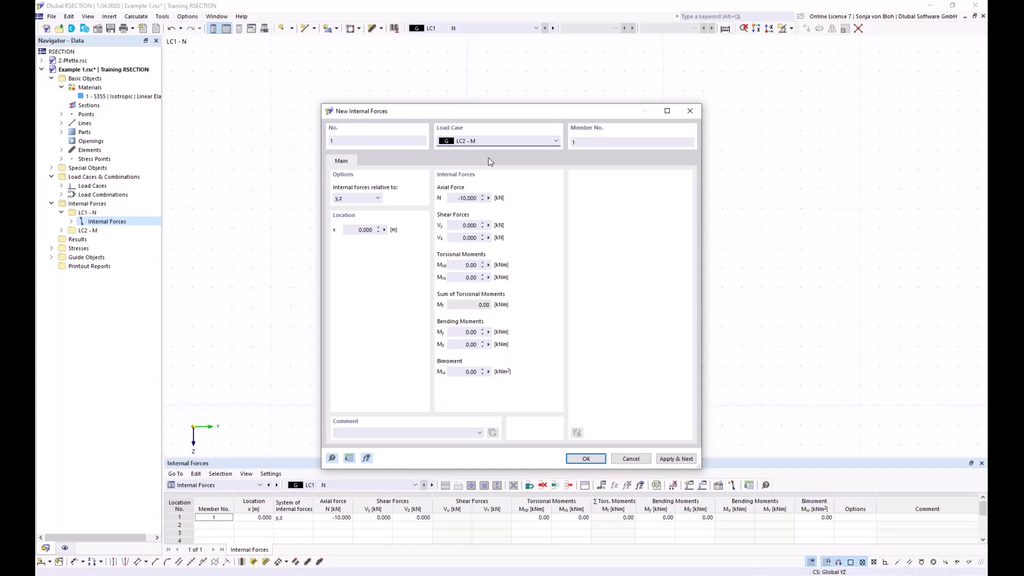
drag(454, 198, 536, 206)
text(0)
drag(460, 332, 496, 332)
text(1)
click(587, 459)
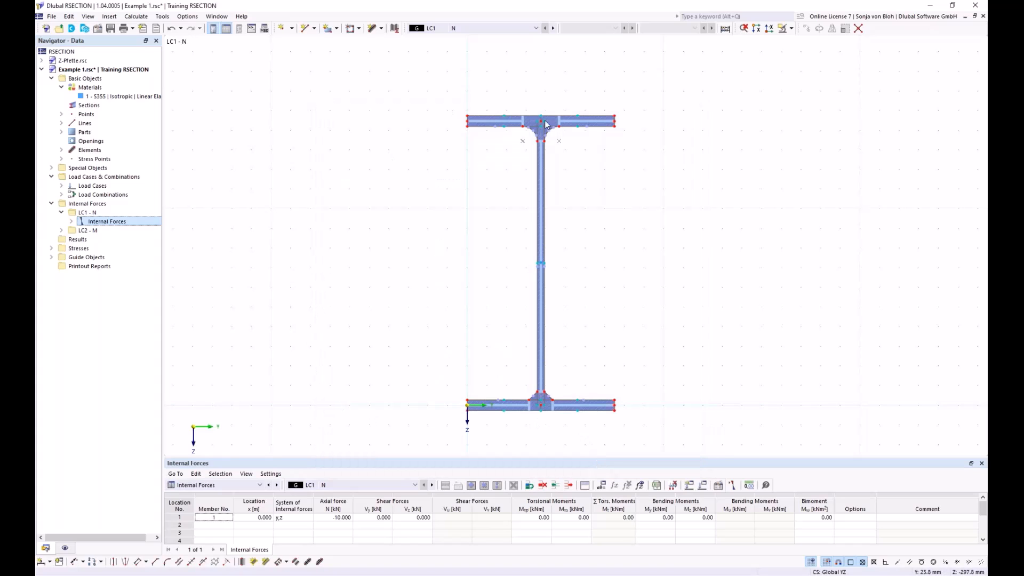
scroll(511, 115, up, 3)
mouse_move(446, 112)
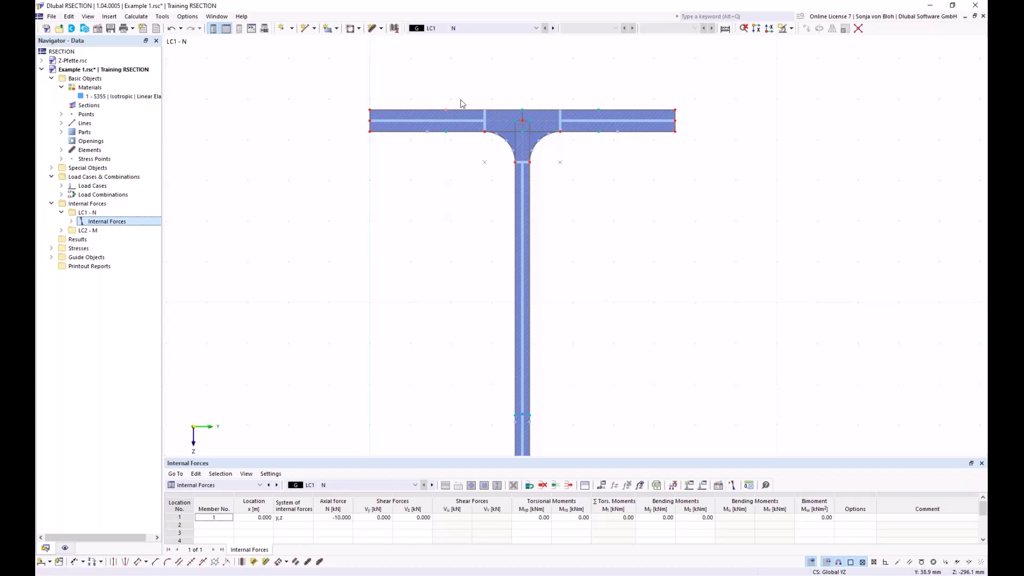
scroll(469, 160, down, 3)
scroll(441, 218, up, 3)
scroll(441, 218, down, 3)
middle_drag(450, 261, 432, 189)
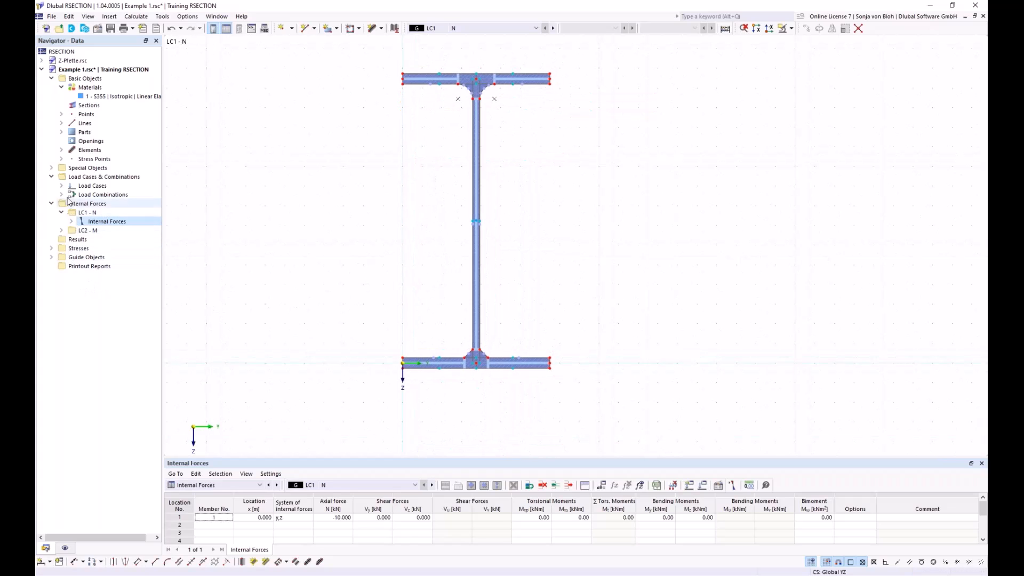
Step: Create a new standard stress point on the web at Cartesian coordinates Y 75 mm and Z -100 mm
click(61, 159)
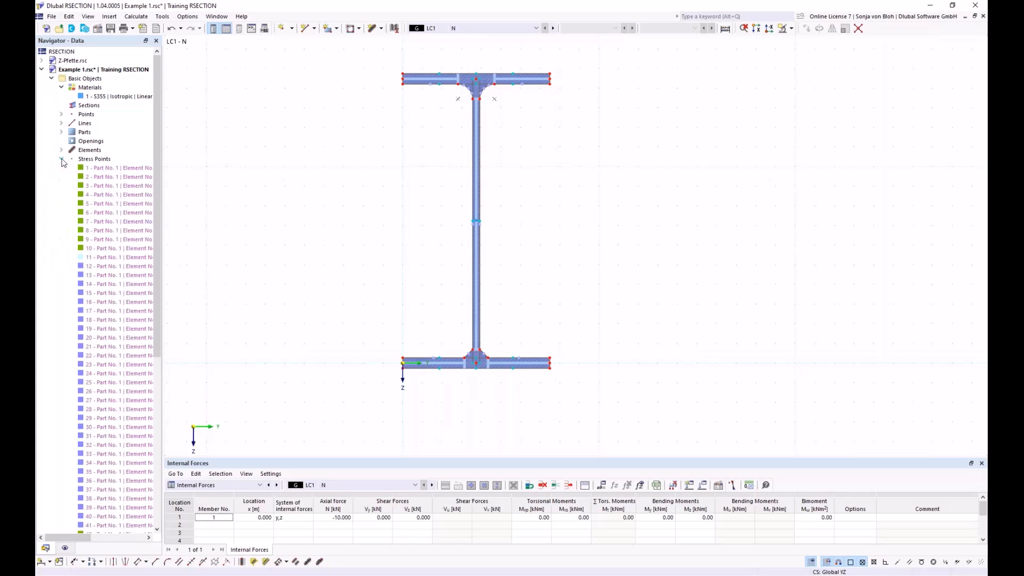
right_click(92, 162)
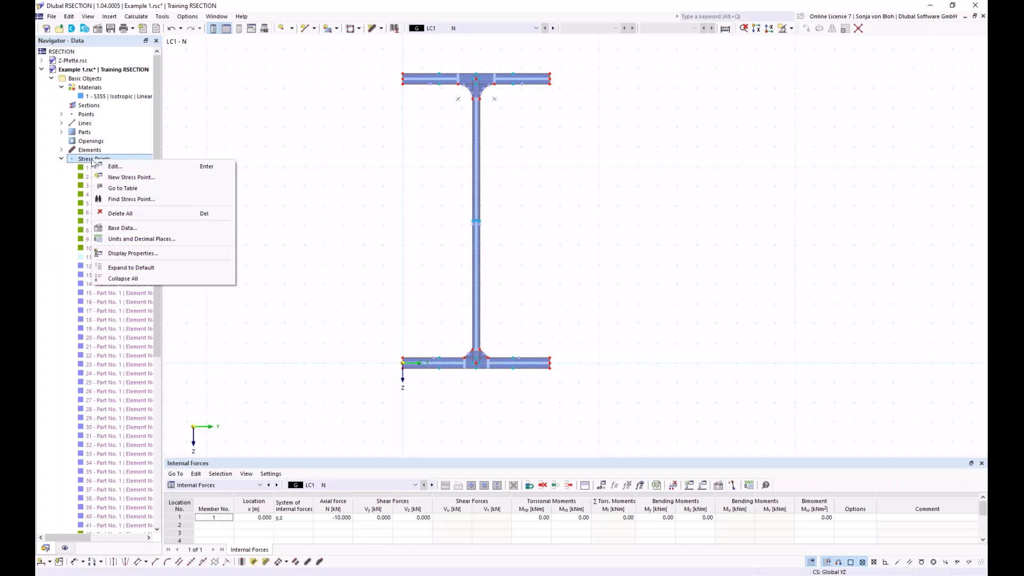
click(124, 177)
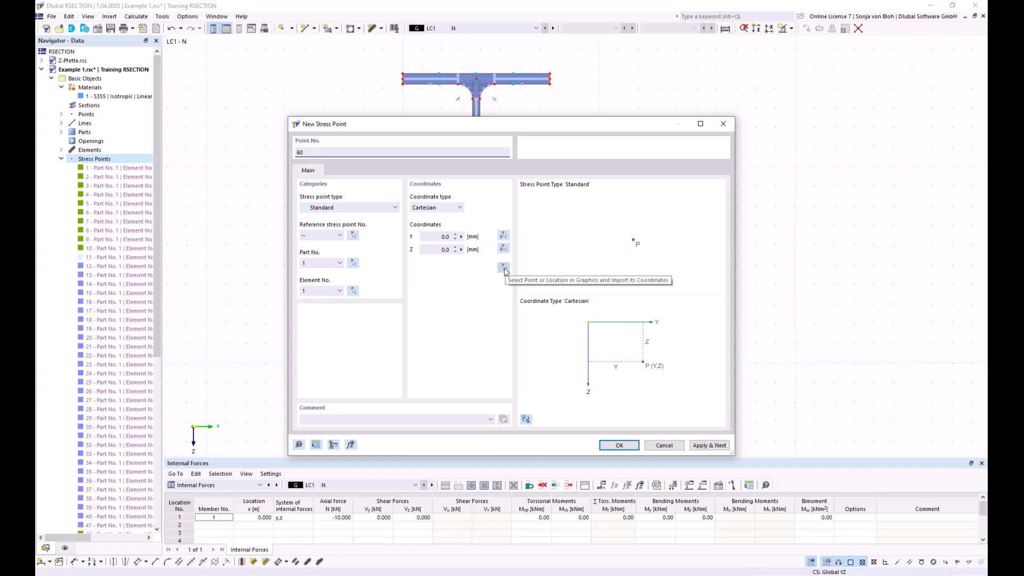
click(429, 236)
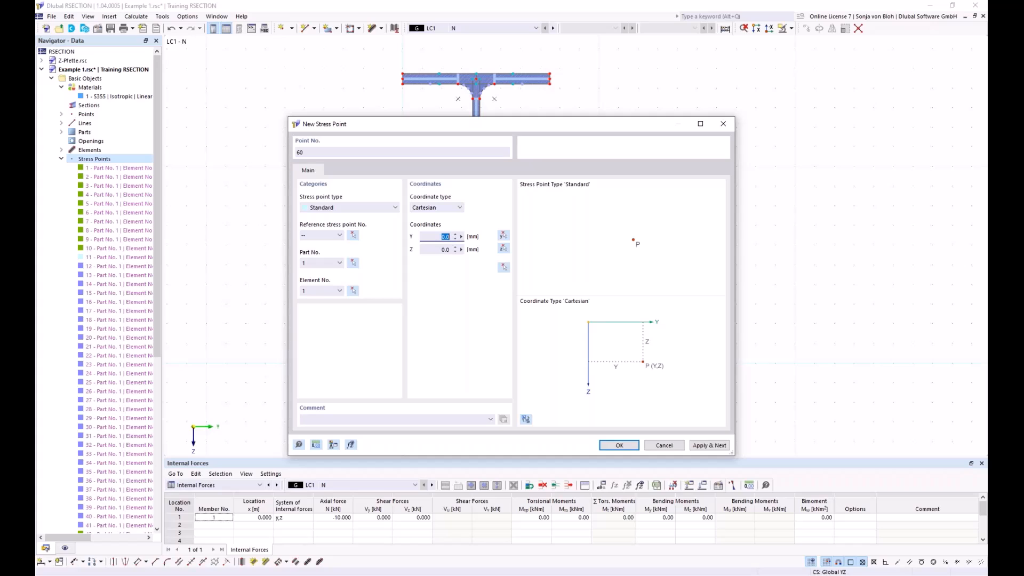
text(75)
key(Tab)
text(-100)
click(615, 447)
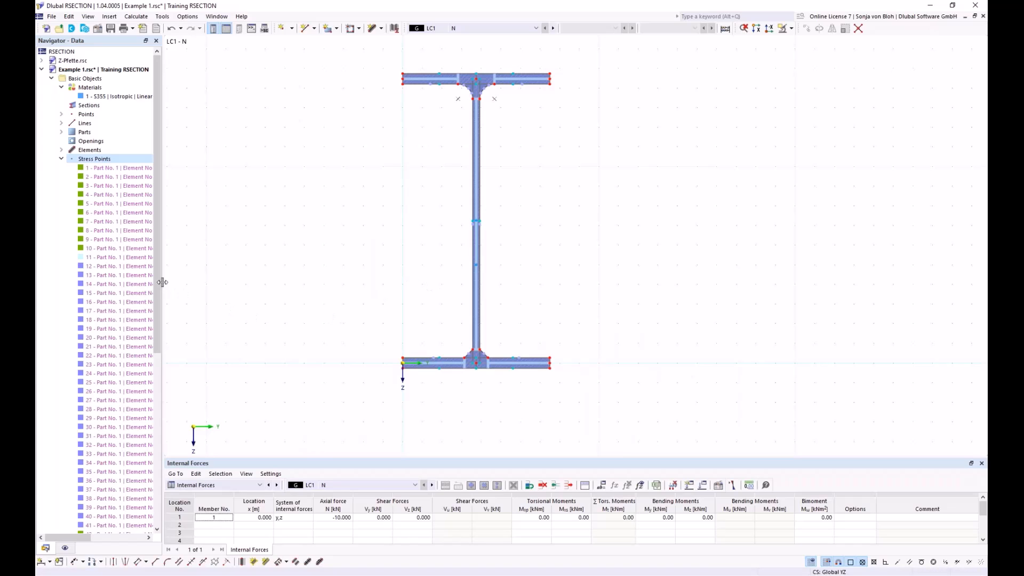
Step: Locate the newly created stress point in the section graphic from the stress points list
drag(155, 257, 161, 468)
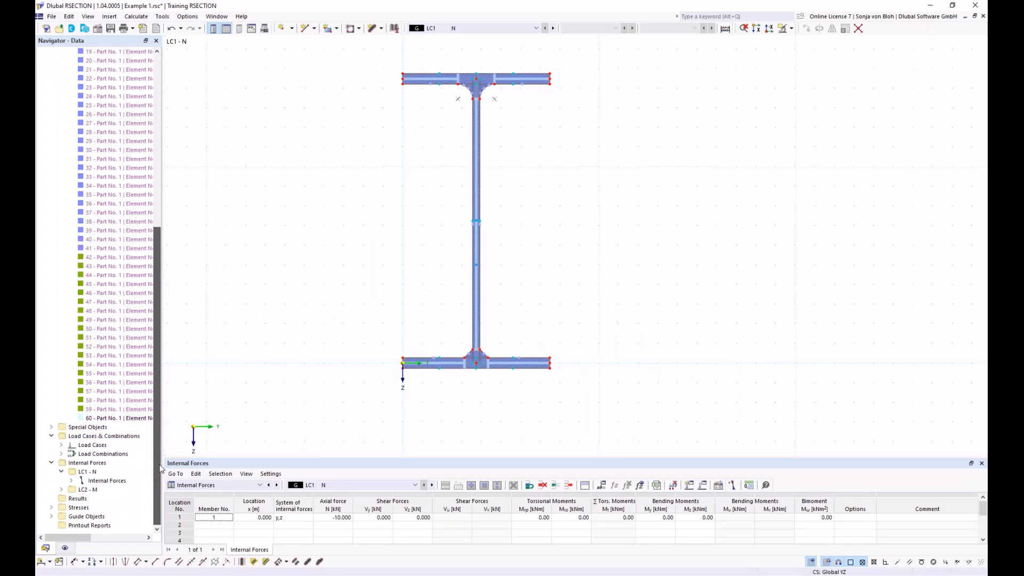
right_click(112, 422)
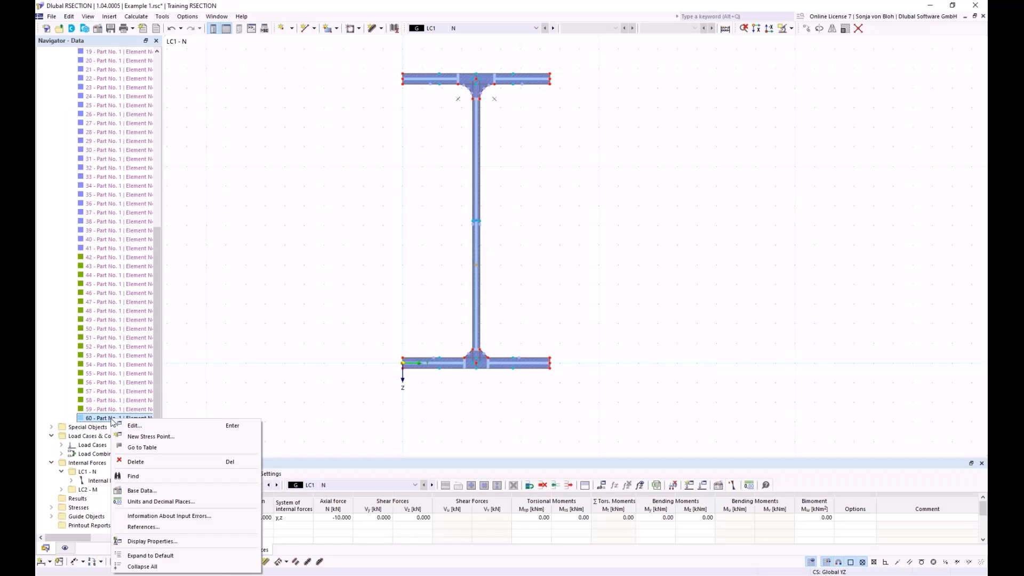
click(138, 477)
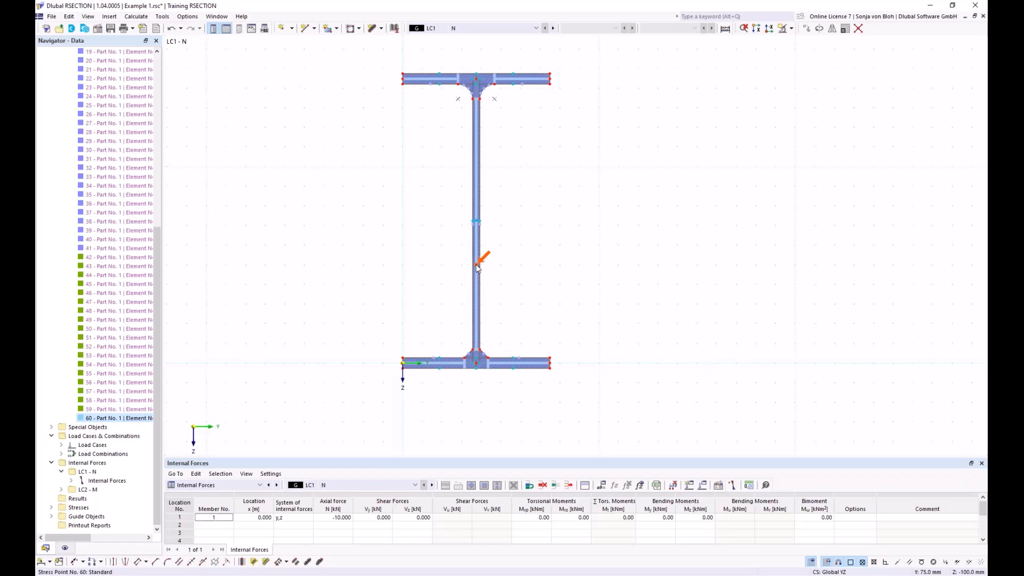
mouse_move(478, 268)
scroll(161, 171, up, 3)
scroll(161, 171, up, 7)
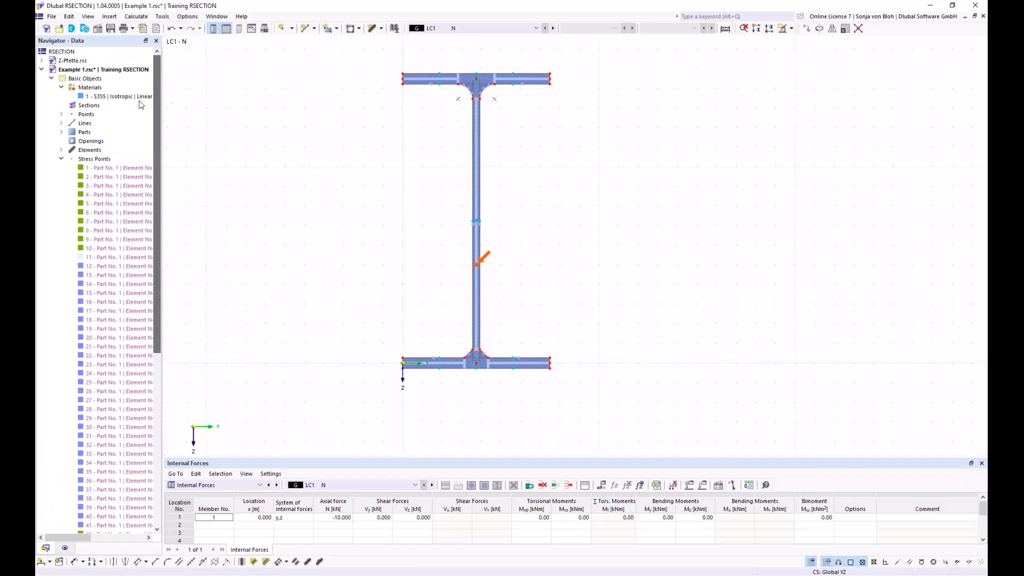
click(61, 158)
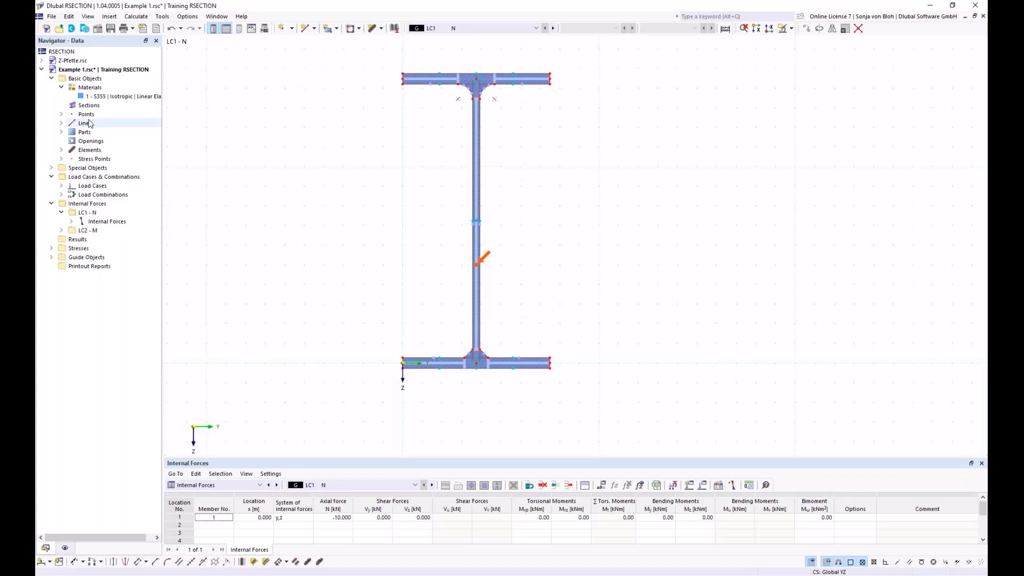
Step: Review the total normal, total shear and von Mises equivalent stress definitions in the stress configuration
click(52, 249)
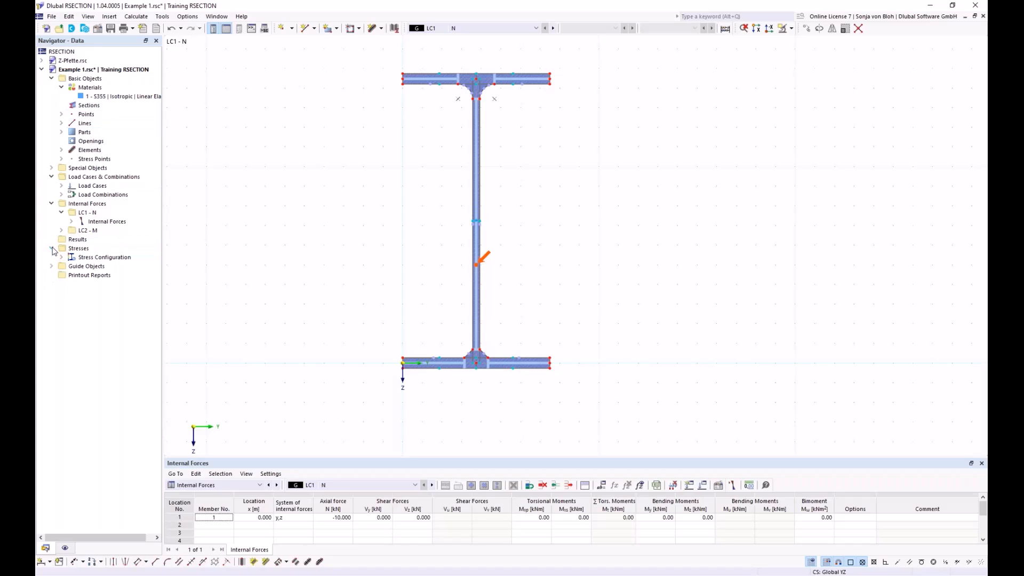
click(62, 257)
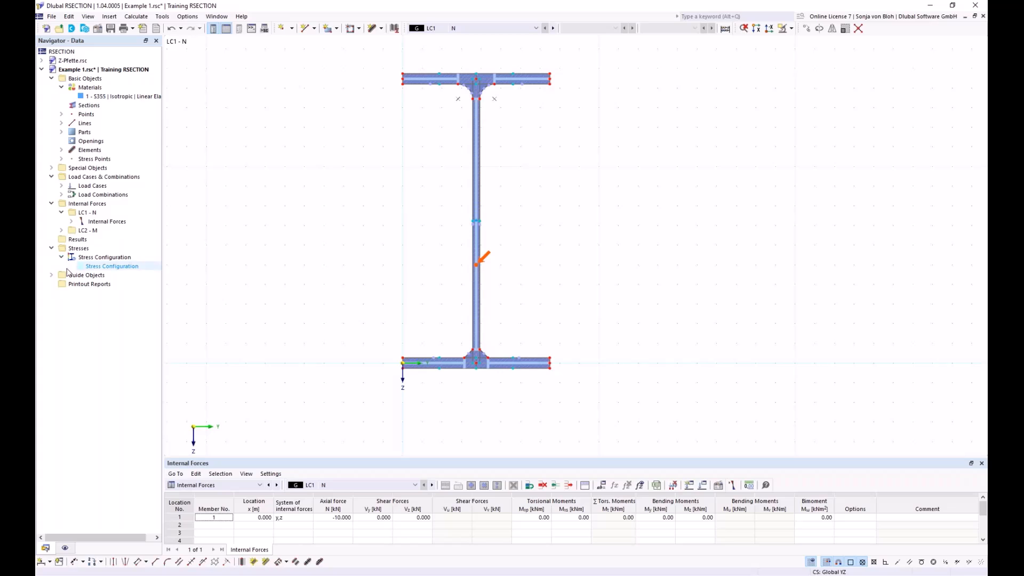
double_click(115, 266)
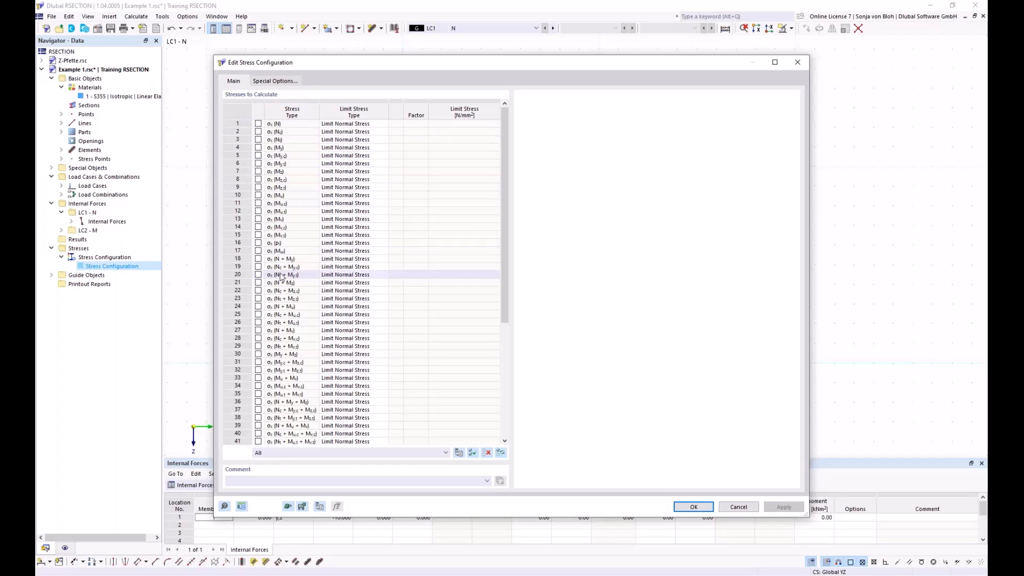
drag(504, 235, 517, 399)
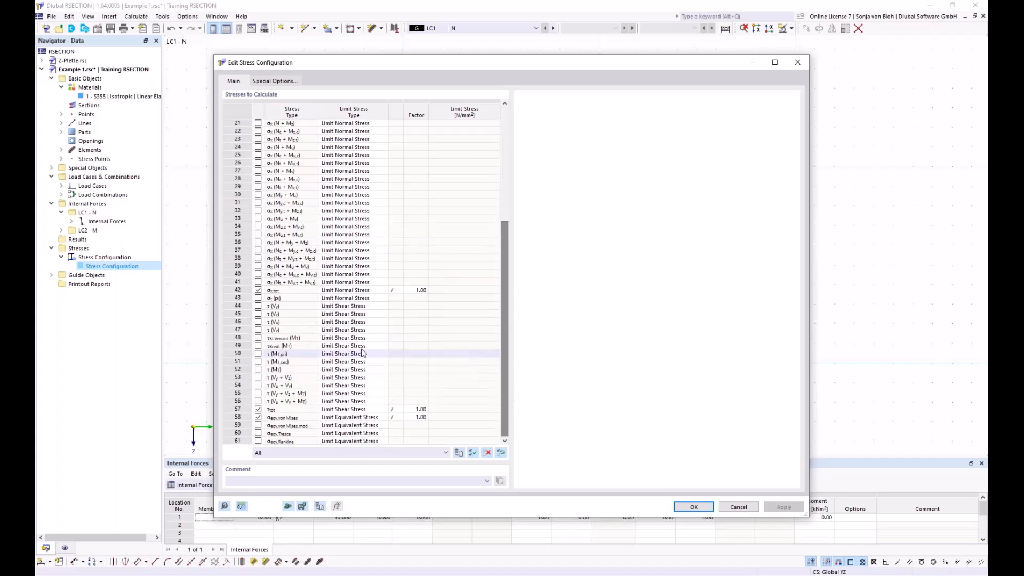
click(285, 290)
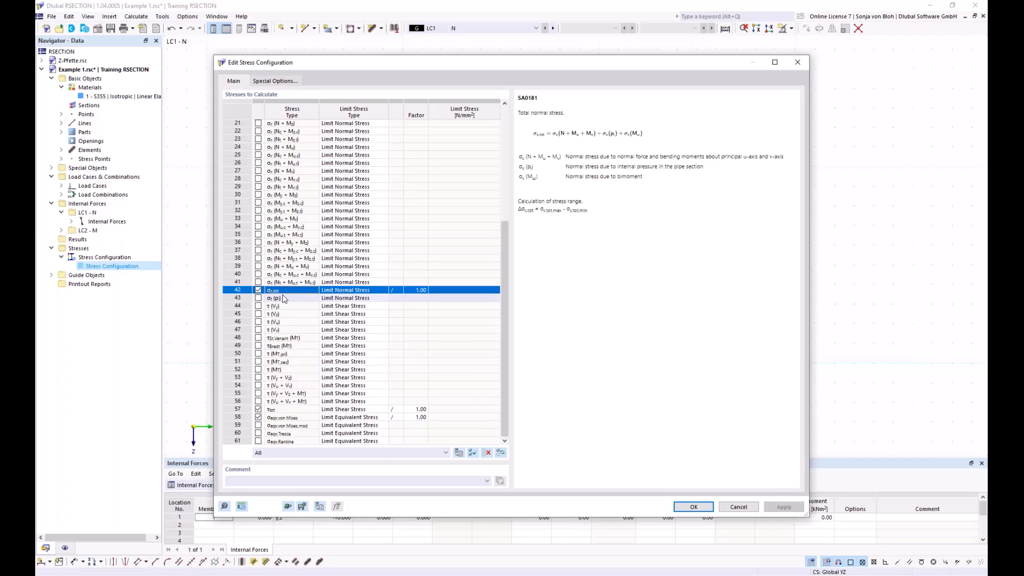
click(293, 410)
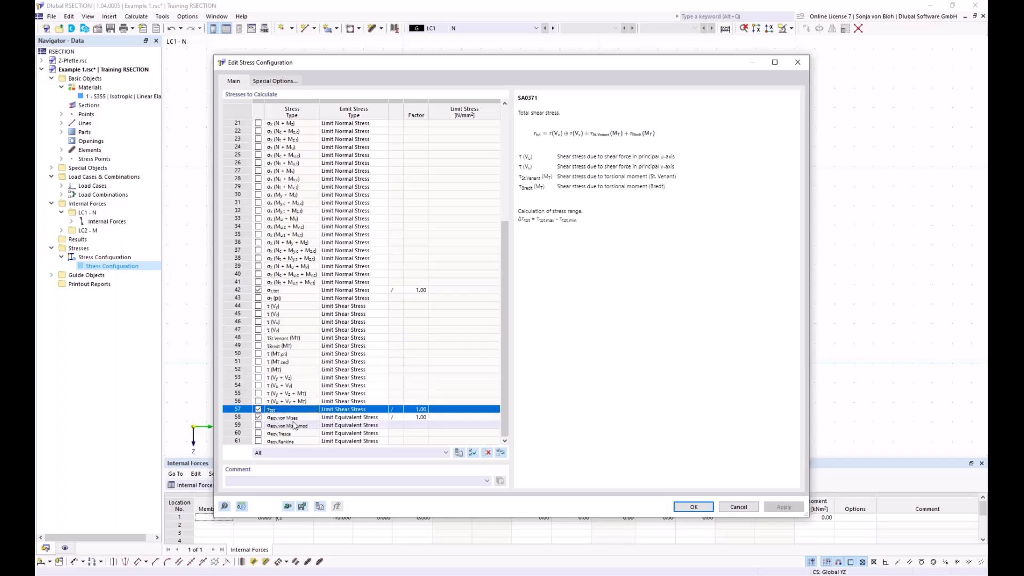
click(294, 418)
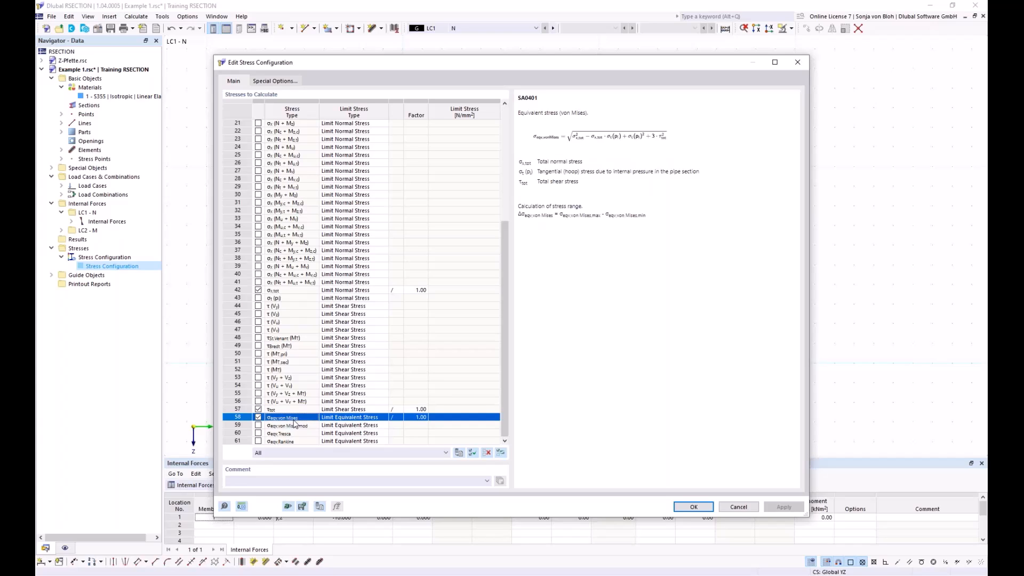
click(693, 507)
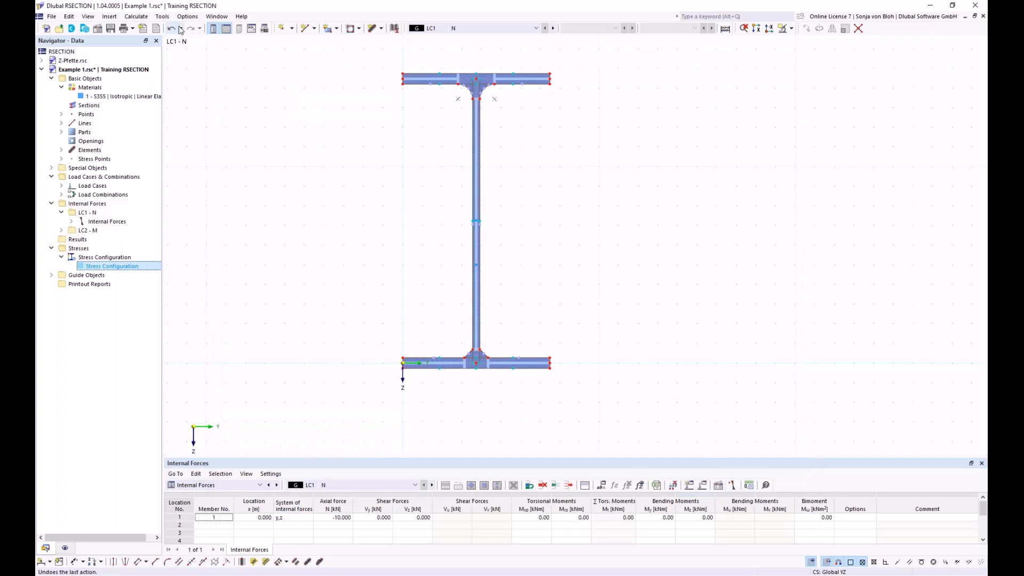
Step: Calculate all results and compare the Thin-Walled Analysis and Effective Thin-Walled Analysis result categories, ending on the effective one
click(135, 16)
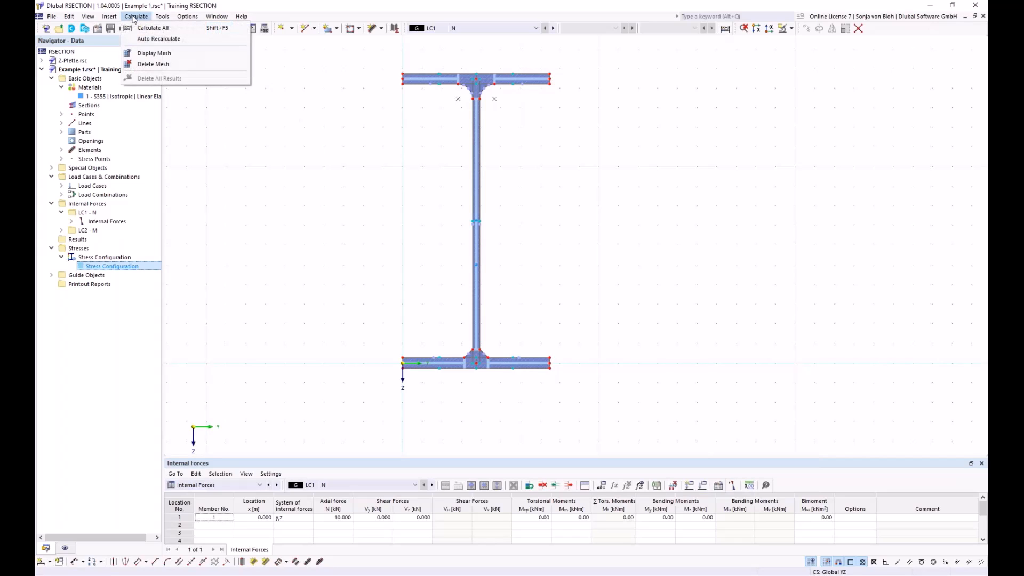
click(153, 28)
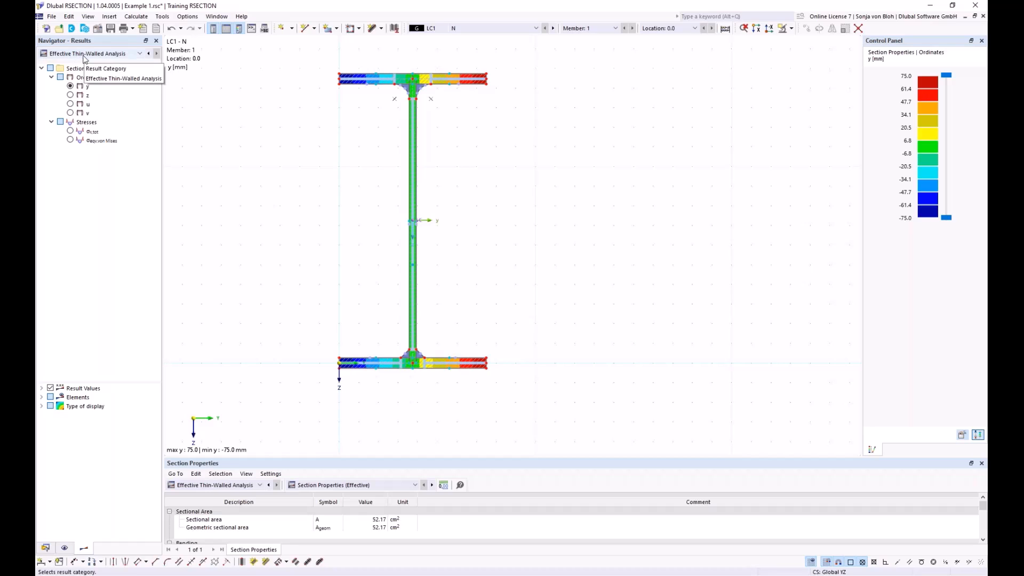
click(138, 54)
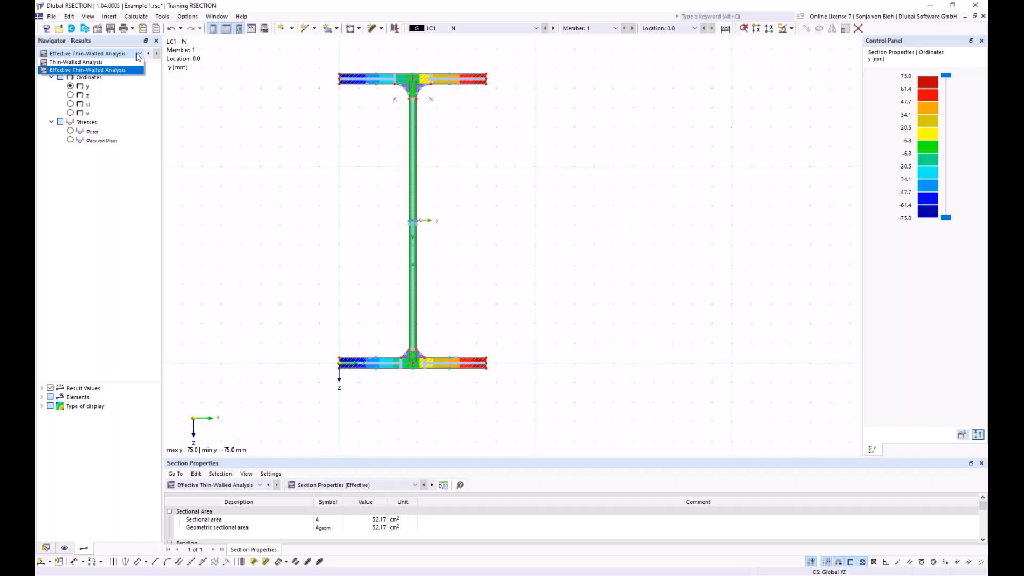
click(99, 62)
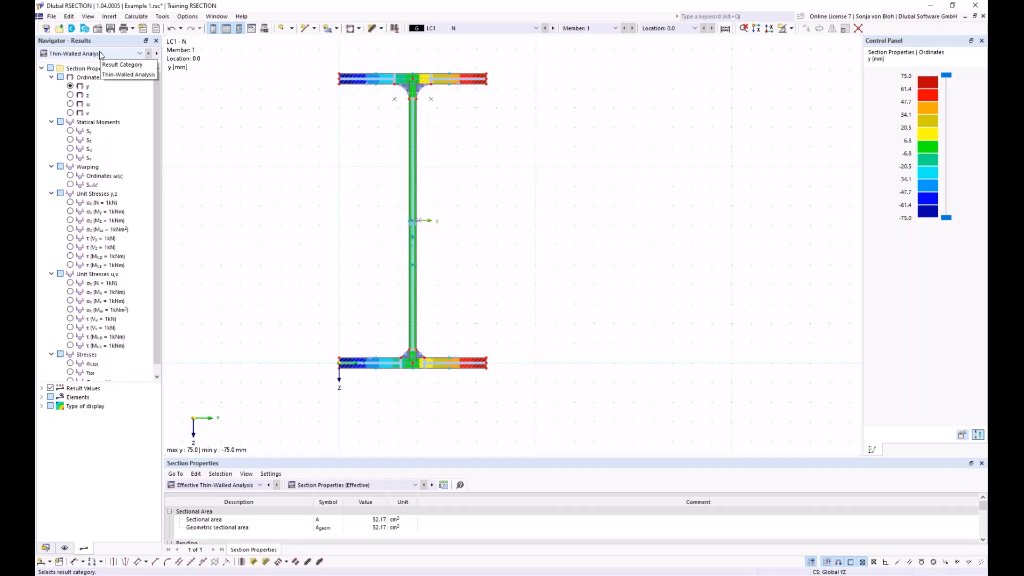
click(140, 53)
click(118, 70)
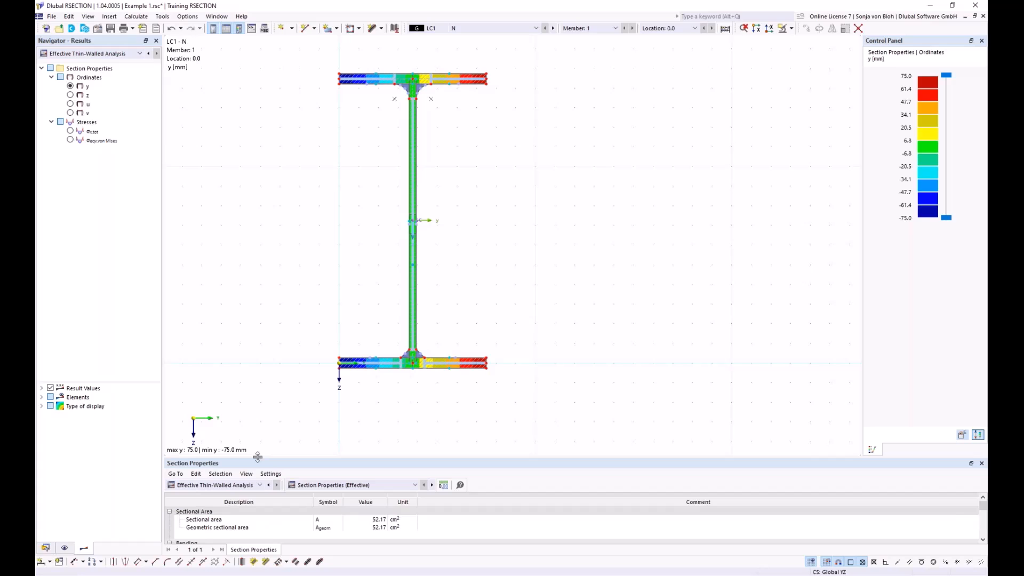
Step: Enlarge the effective section properties table and display the total normal stress σx,tot on the whole section for LC1
drag(258, 457, 263, 372)
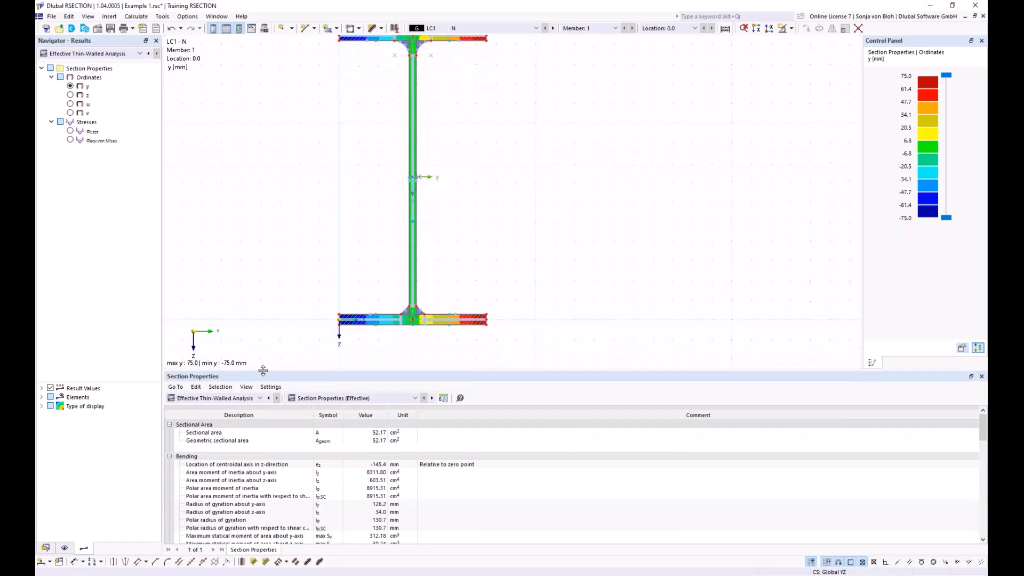
click(260, 399)
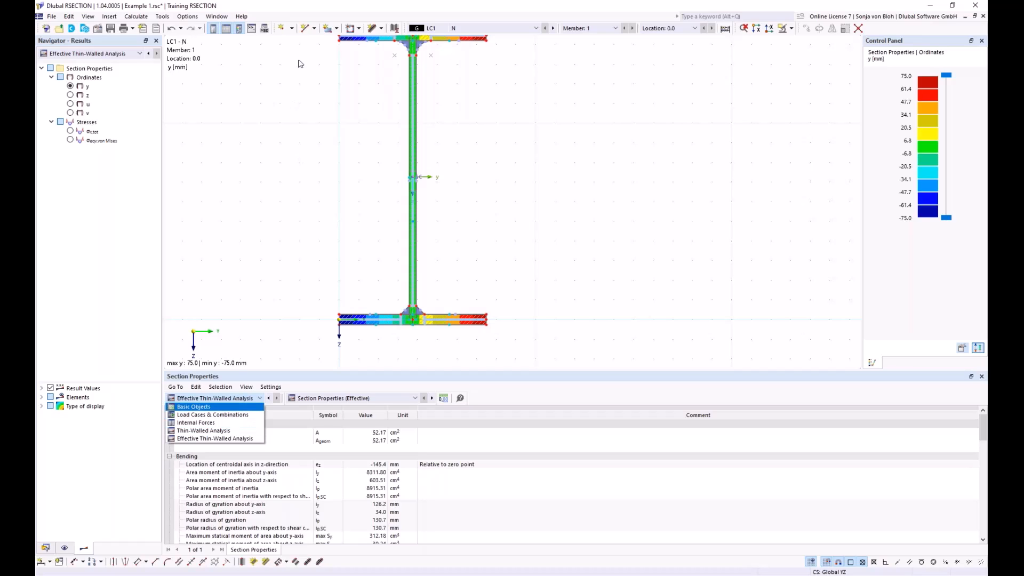
click(359, 102)
scroll(357, 105, down, 2)
middle_drag(357, 105, 374, 140)
click(70, 131)
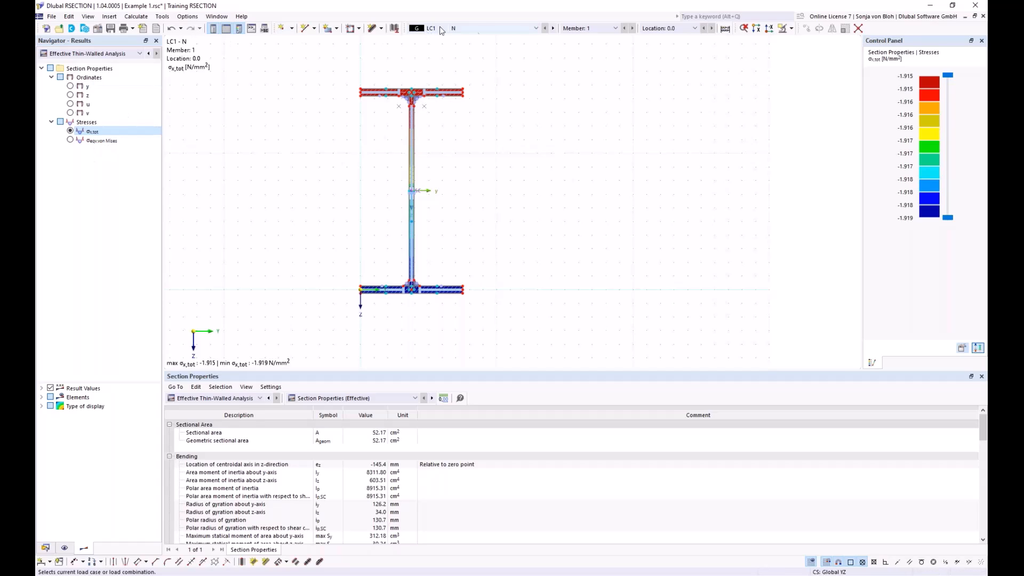
Step: Compare the total normal stress distribution for load case LC2 and combination CO1, ending back on LC1
click(536, 29)
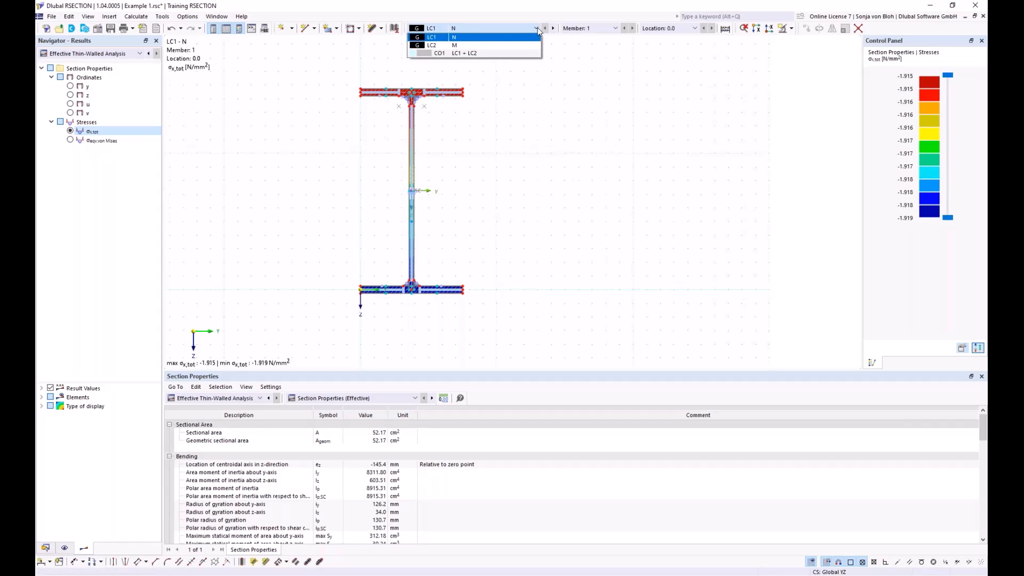
click(487, 45)
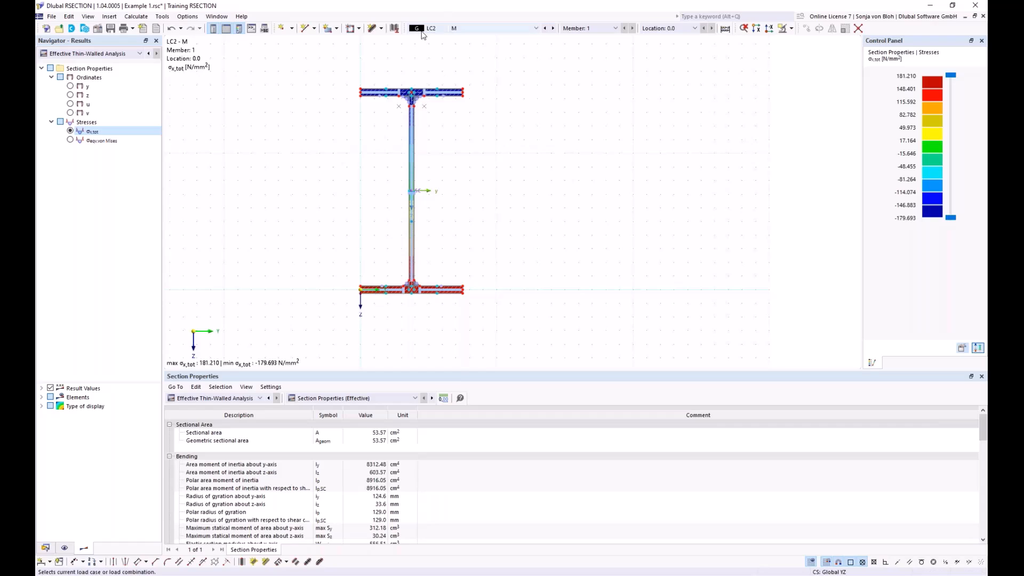
click(536, 29)
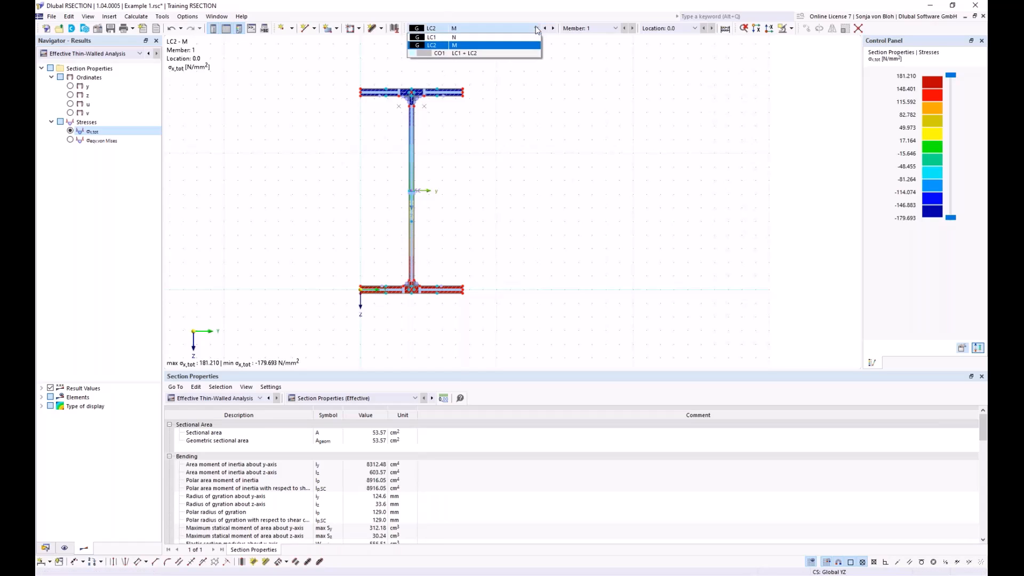
click(464, 53)
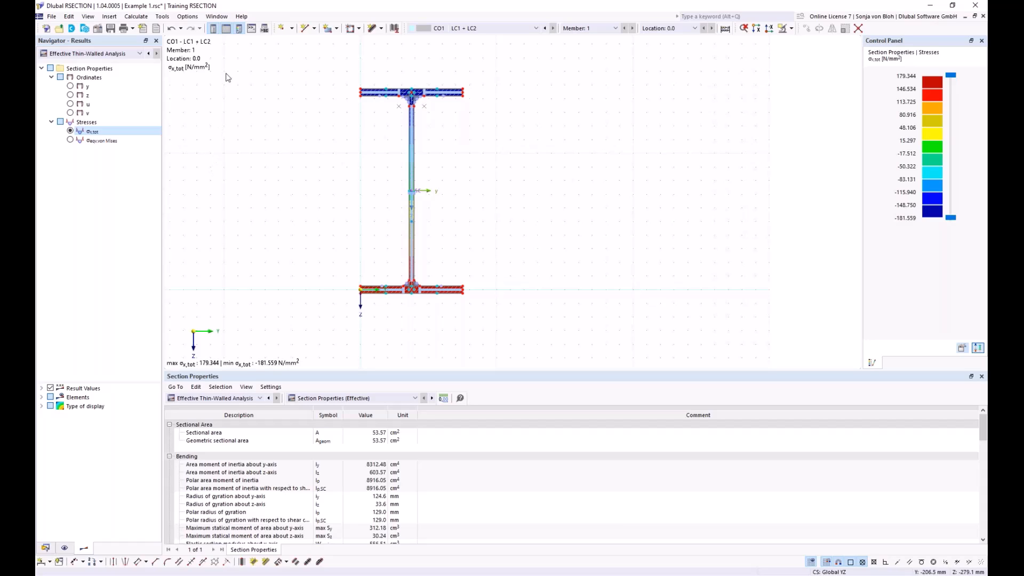
click(474, 29)
click(468, 38)
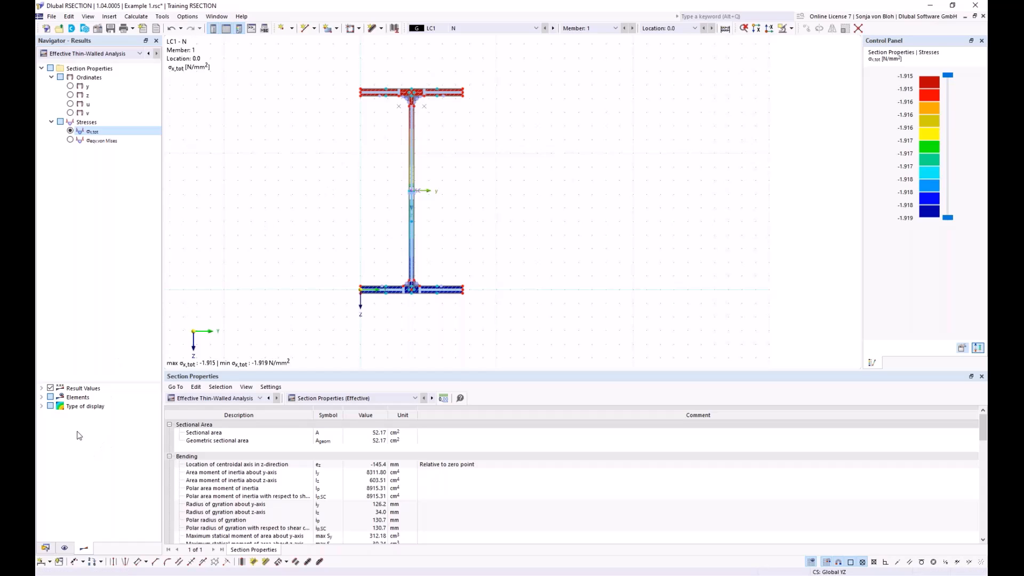
Step: Set the result display type to Off instead of isobands
click(42, 406)
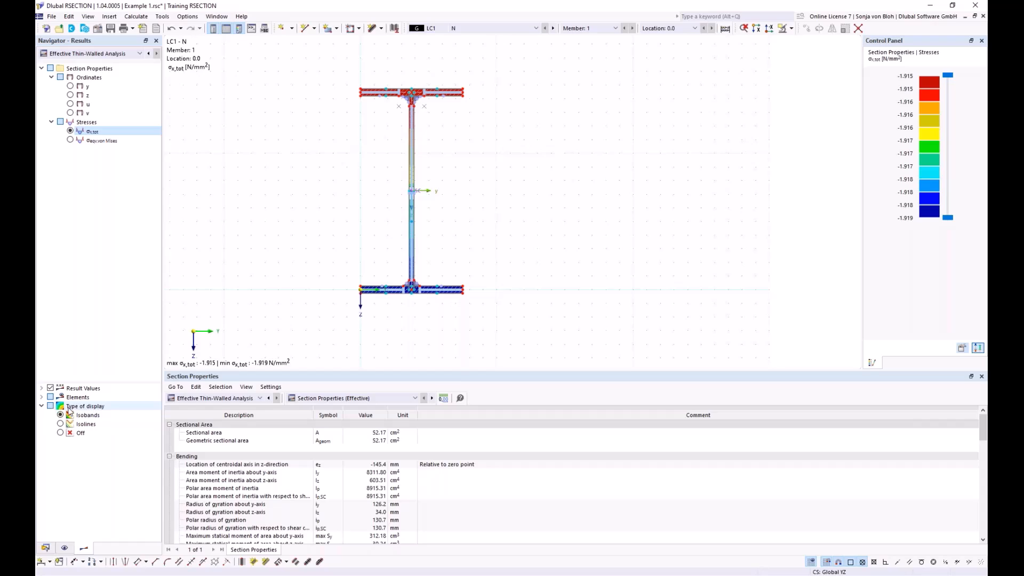
click(60, 432)
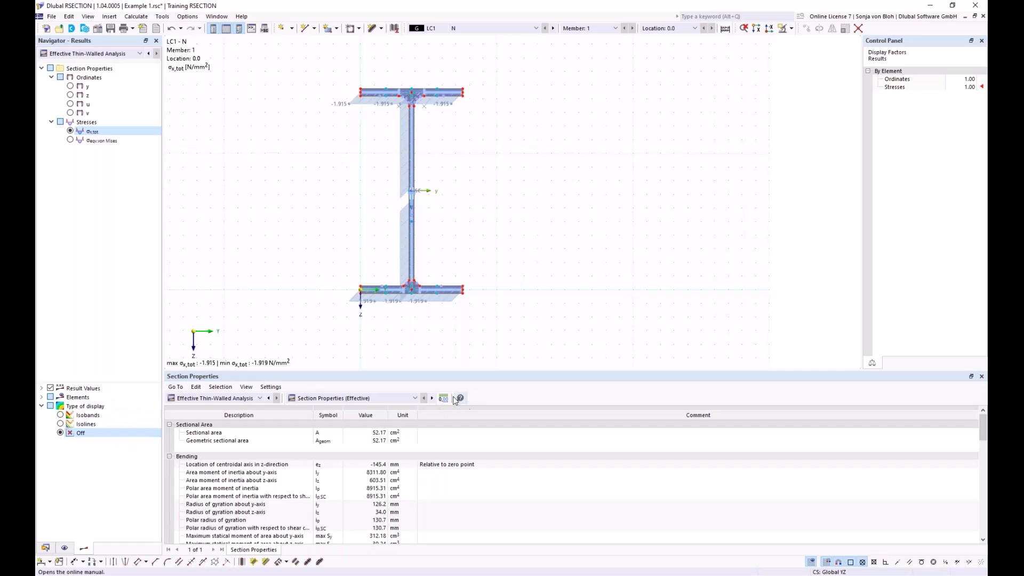
Step: Review the Section Properties table of the Thin-Walled Analysis, enlarging the table to show more rows
click(261, 398)
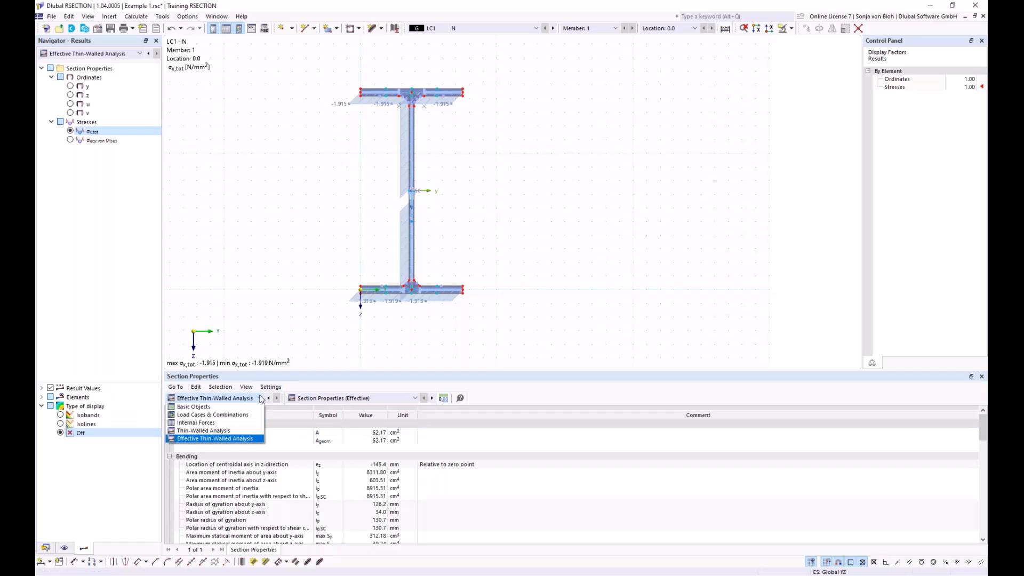
click(213, 432)
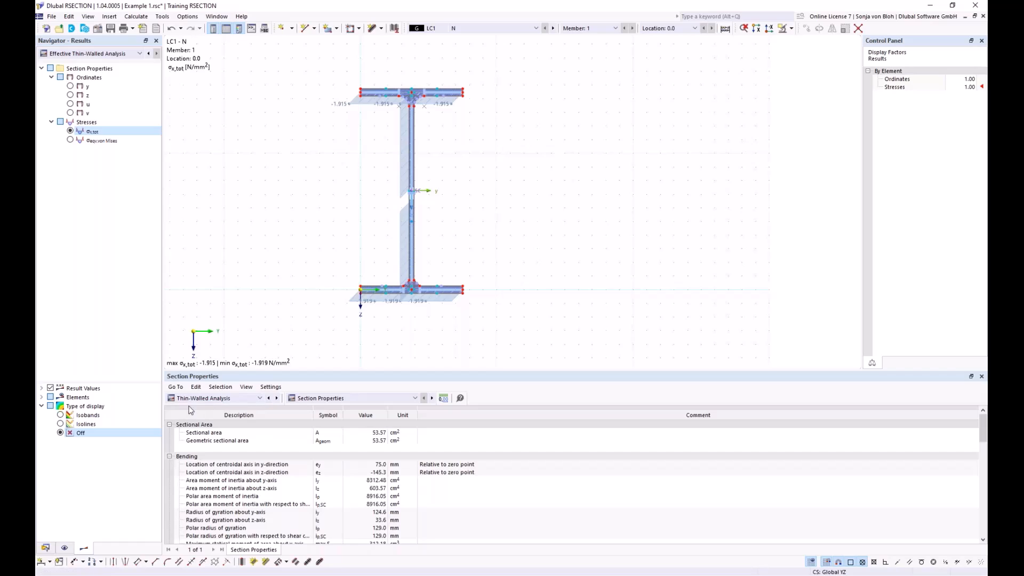
click(409, 399)
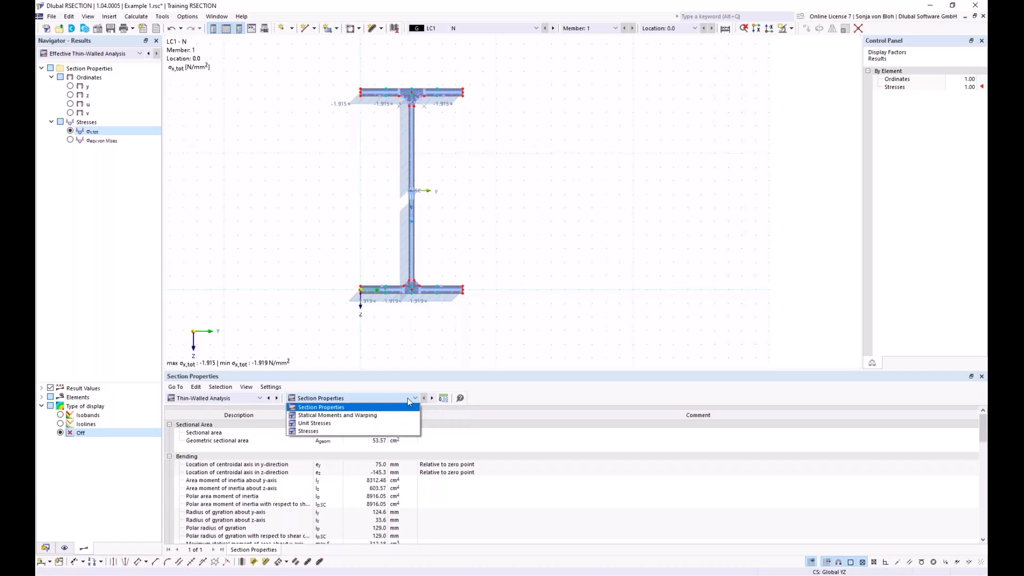
click(319, 409)
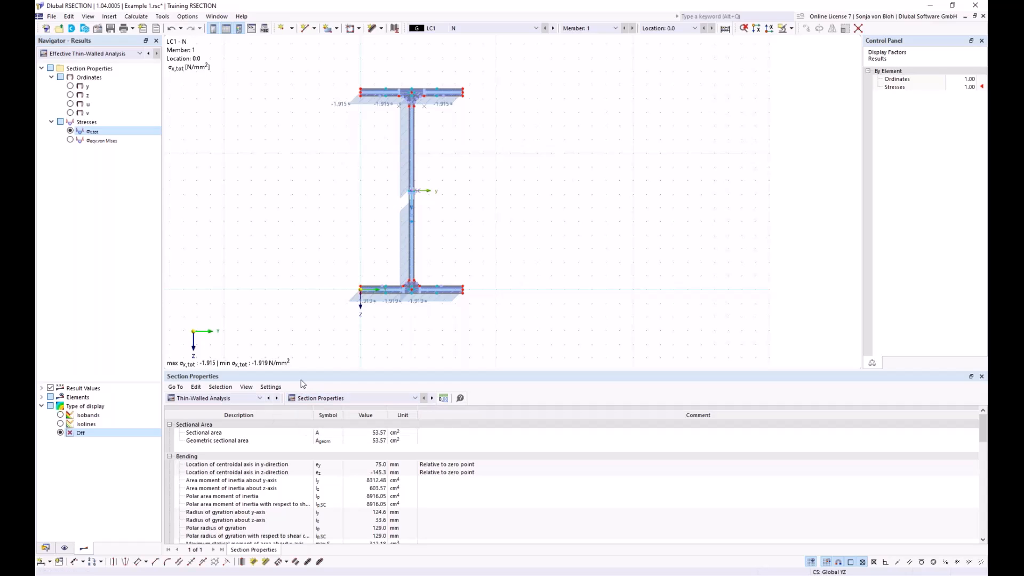
drag(301, 373, 323, 269)
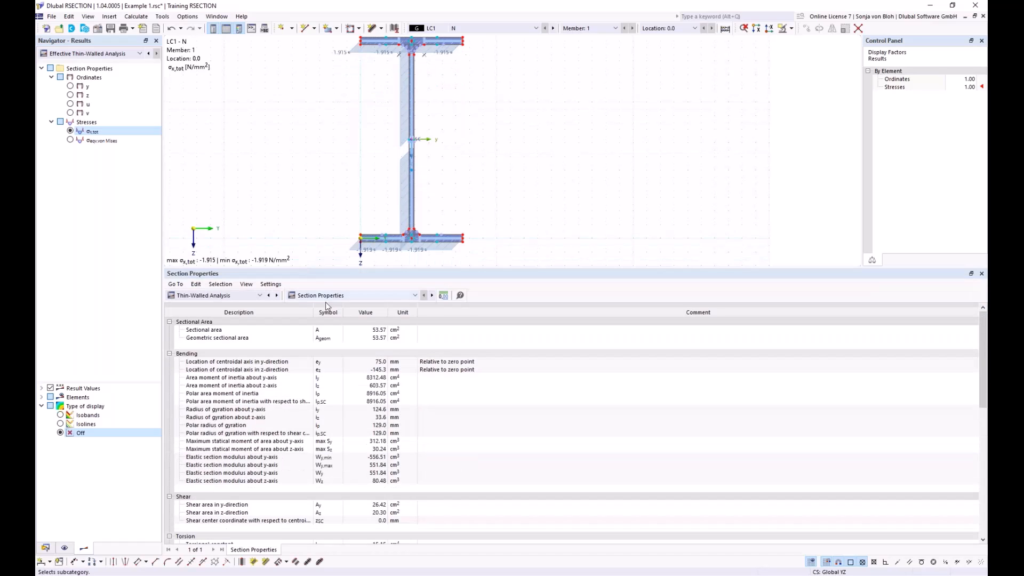
click(372, 331)
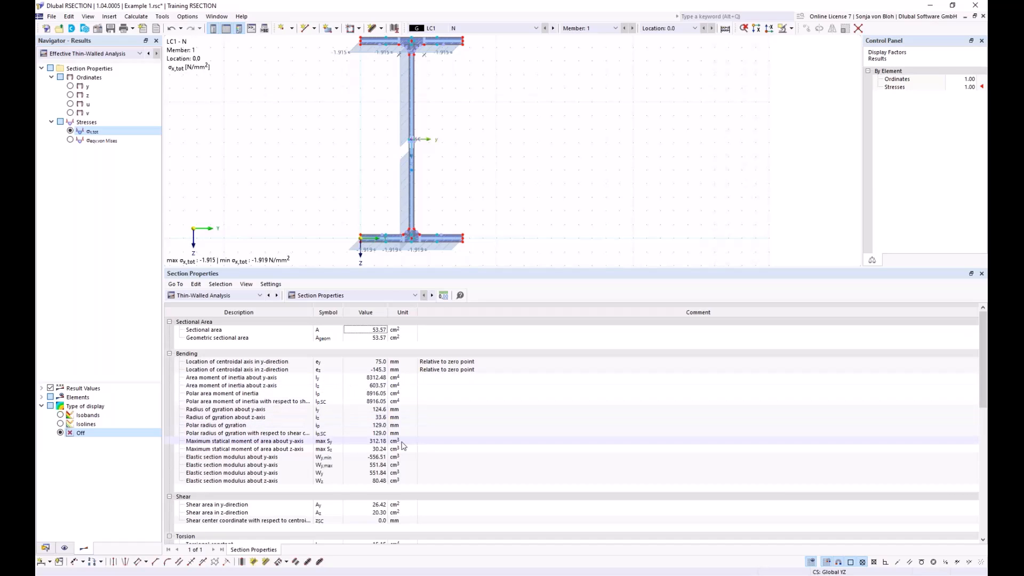
Step: Review the Thin-Walled Analysis tables for Statical Moments and Warping and for Stresses, locating the governing LC1 σx,tot stress point in the section
click(416, 295)
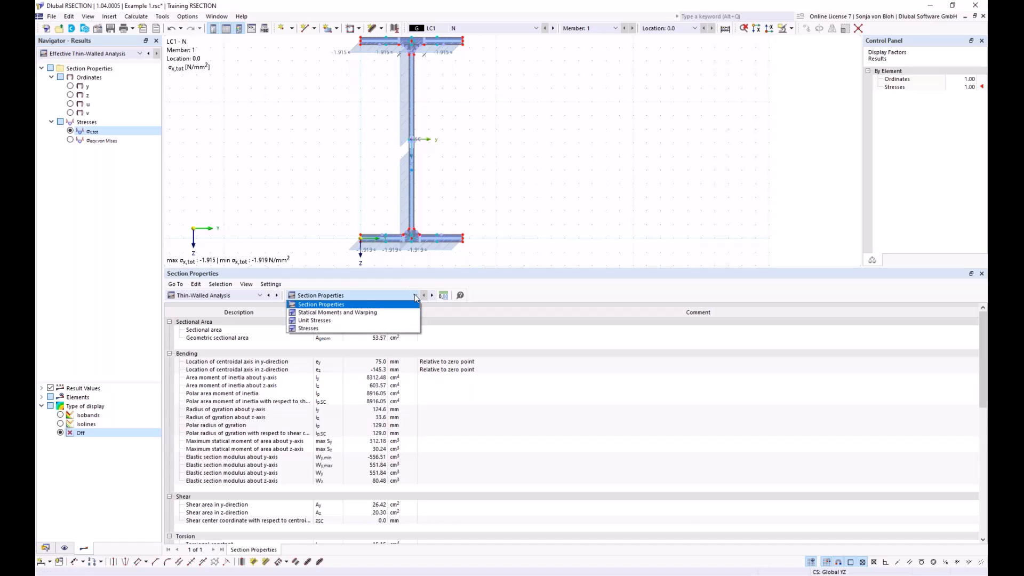
click(345, 313)
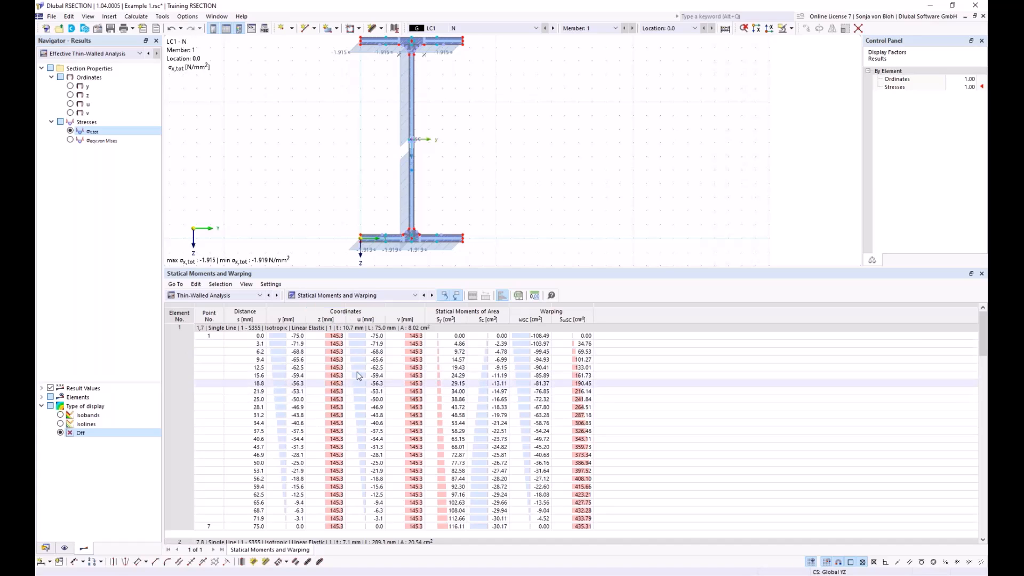
click(416, 296)
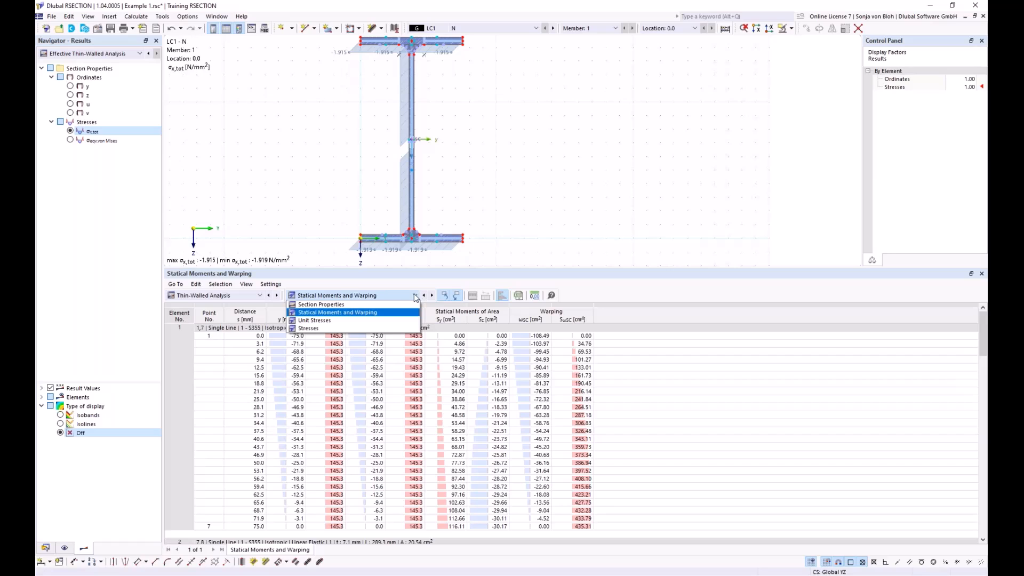
click(316, 329)
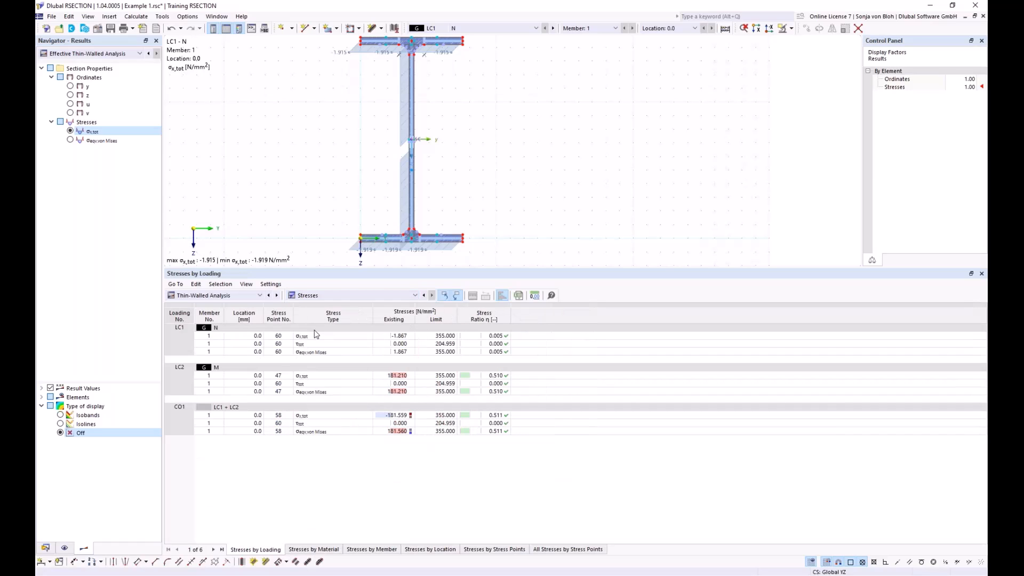
click(327, 337)
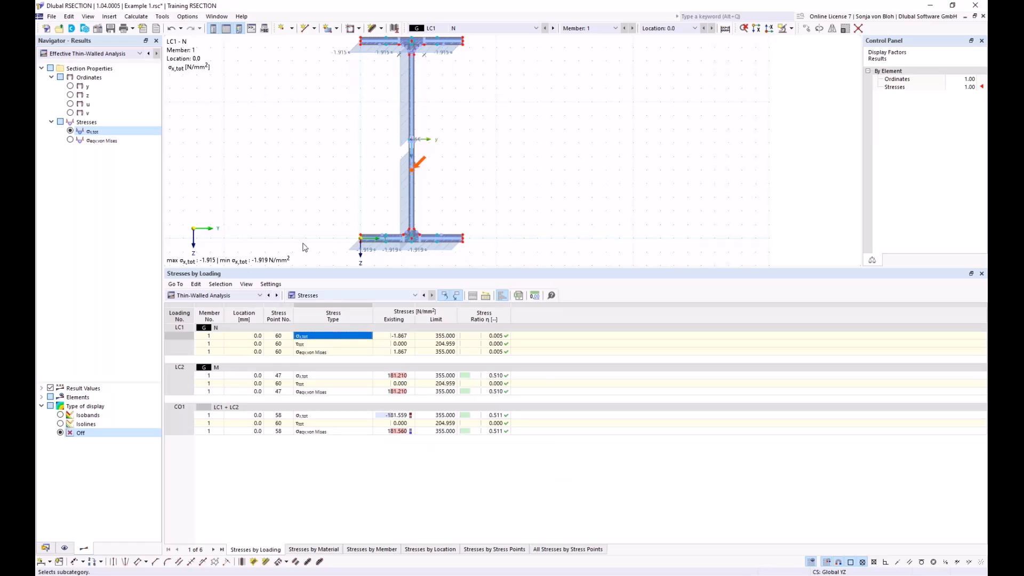
Step: Switch the graphical results to Thin-Walled Analysis and view the statical moment Sy diagram, ending on the total normal stress σx,tot
click(140, 53)
click(80, 61)
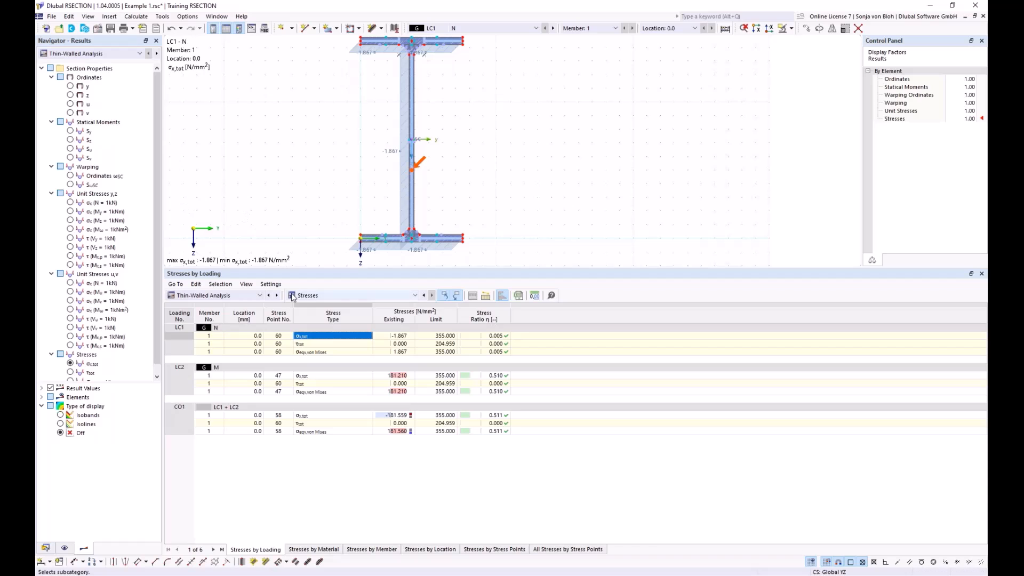
drag(308, 273, 327, 411)
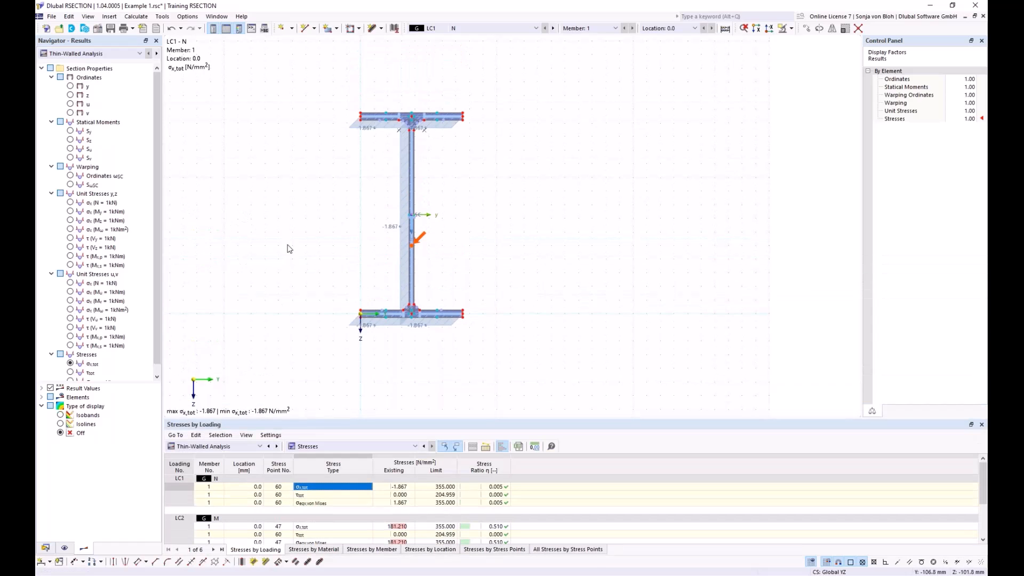
middle_drag(335, 304, 309, 274)
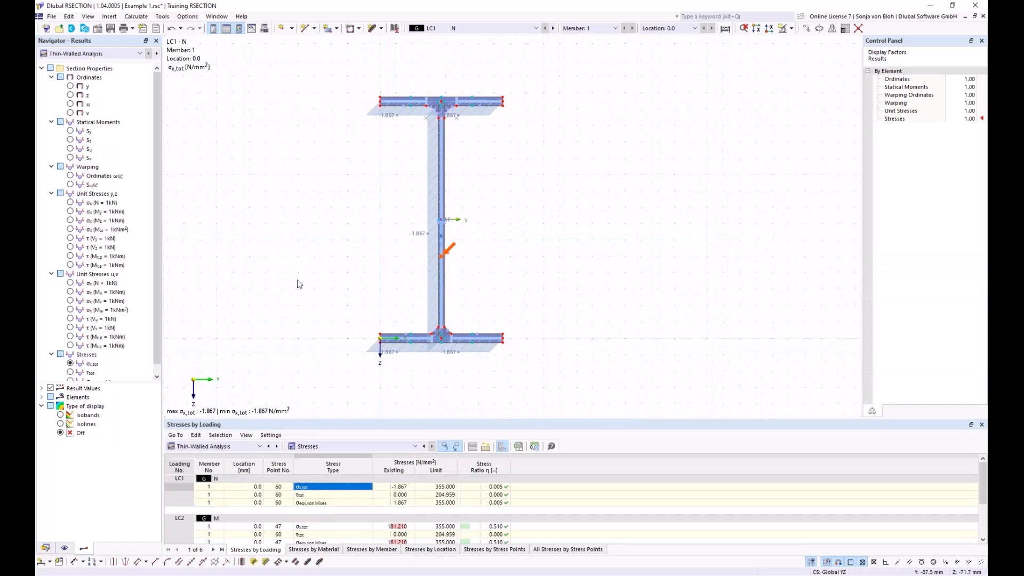
click(71, 131)
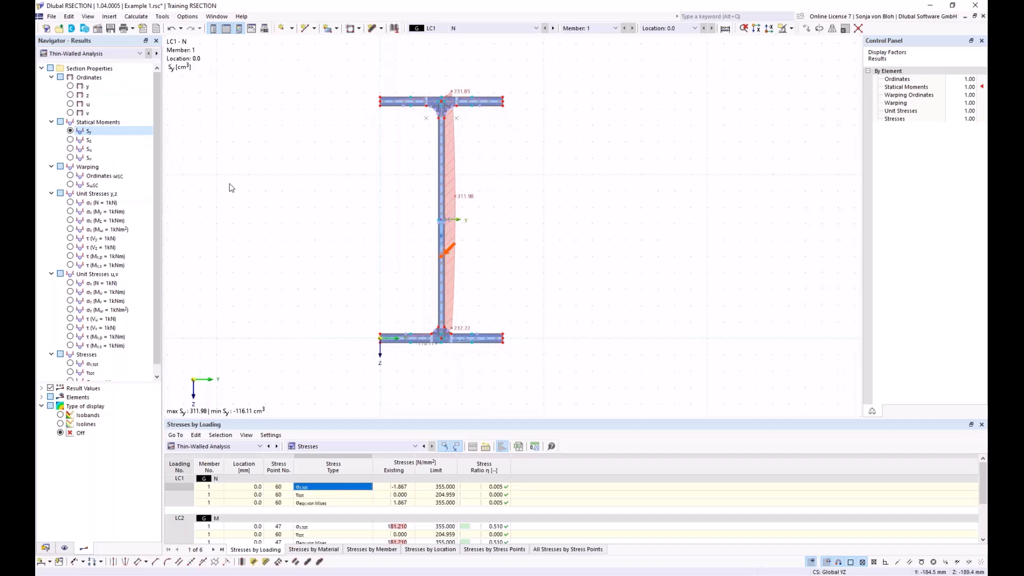
scroll(158, 314, down, 1)
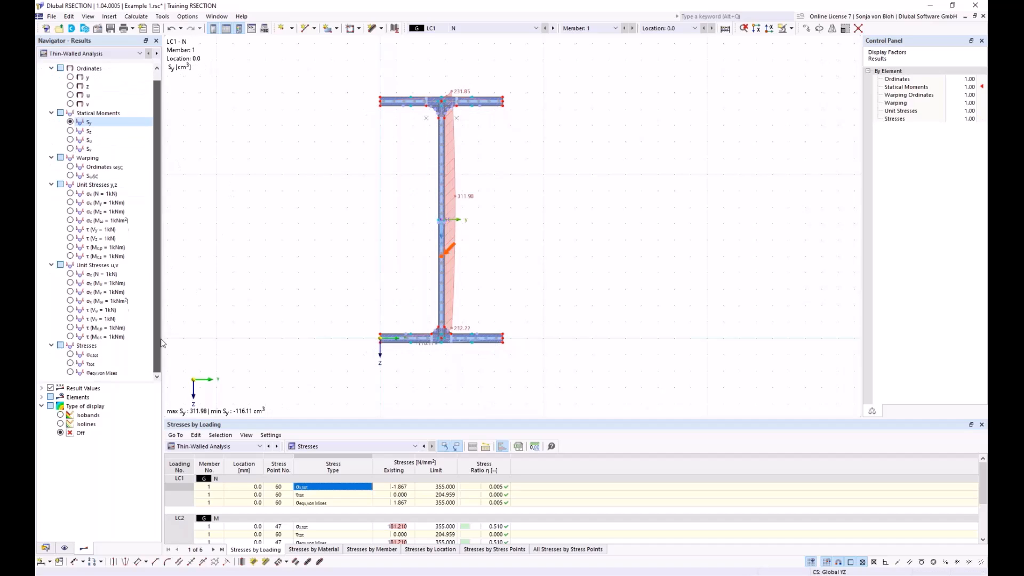
click(91, 354)
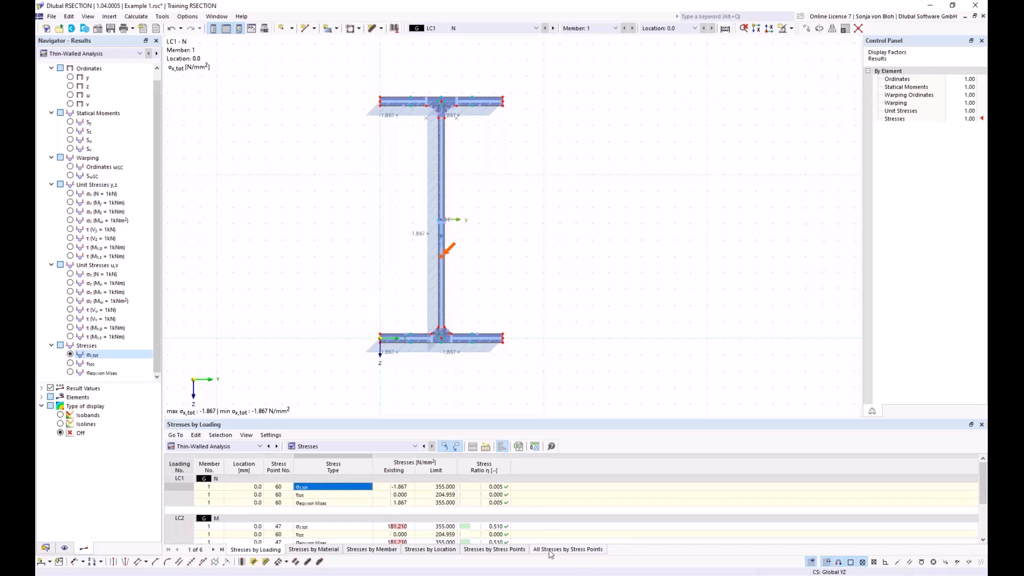
Step: Examine all stresses at the web stress point at Y 75 mm, Z -100 mm by selecting it in the section graphic
click(577, 551)
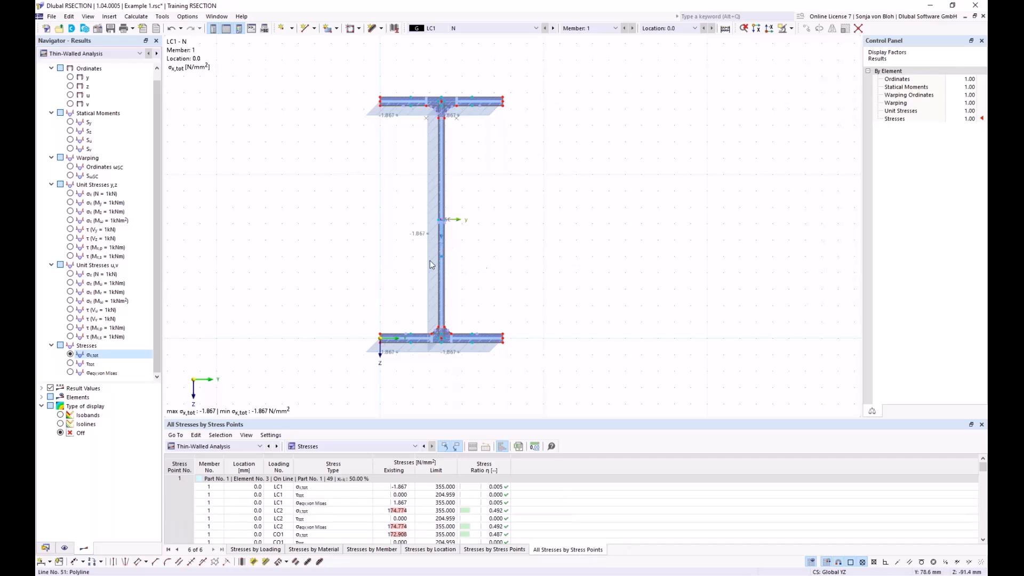
click(443, 261)
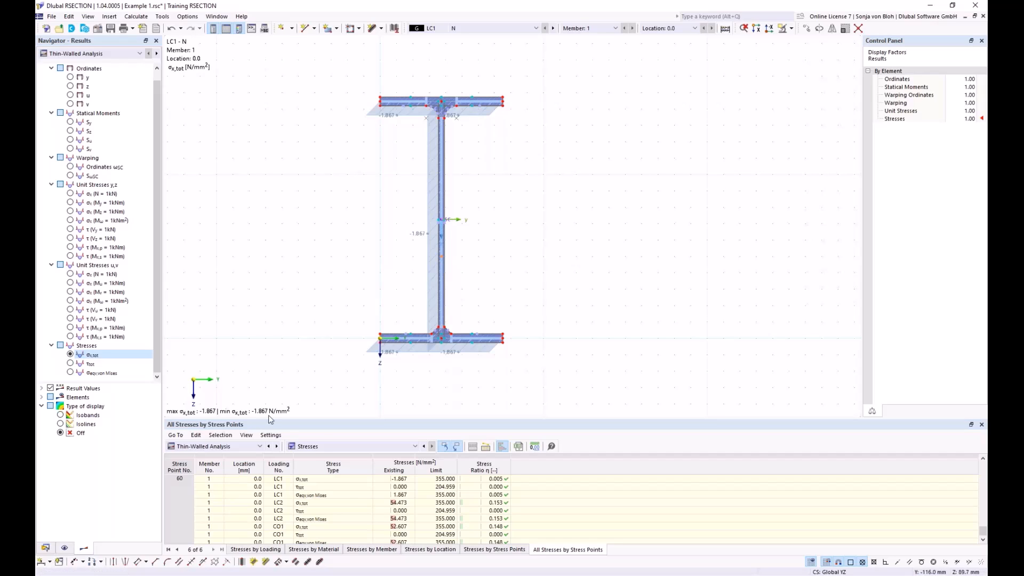
drag(319, 420, 321, 291)
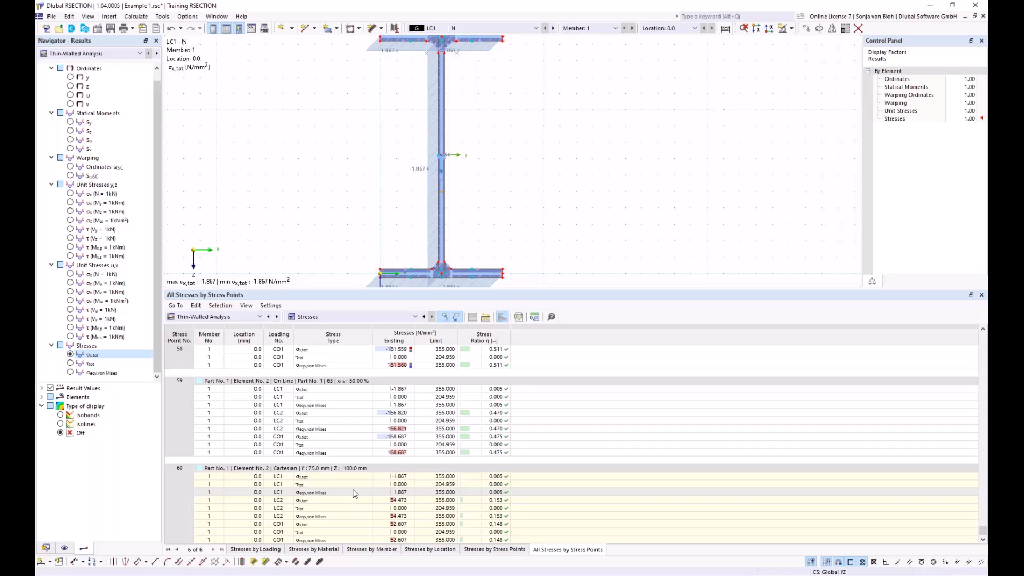
Step: Examine the Section Classification acc. to EN 1993-1-1 in the Effective Thin-Walled Analysis results for LC1
click(260, 316)
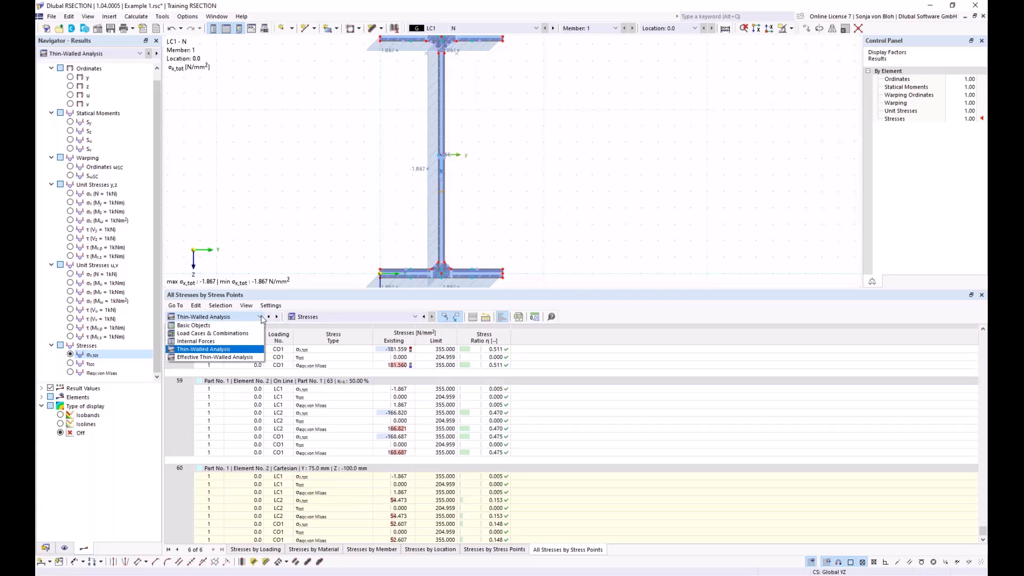
click(223, 357)
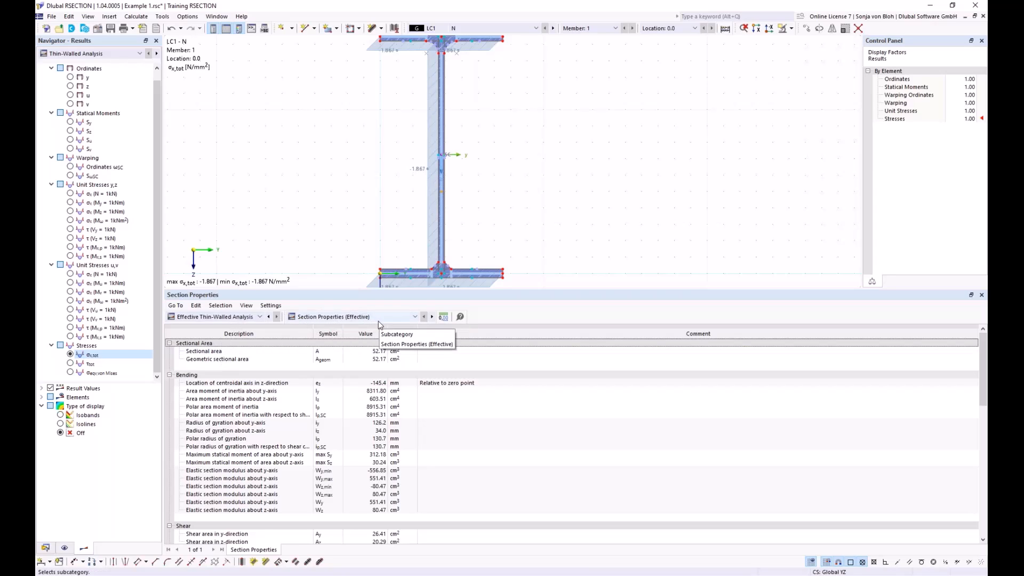
click(417, 318)
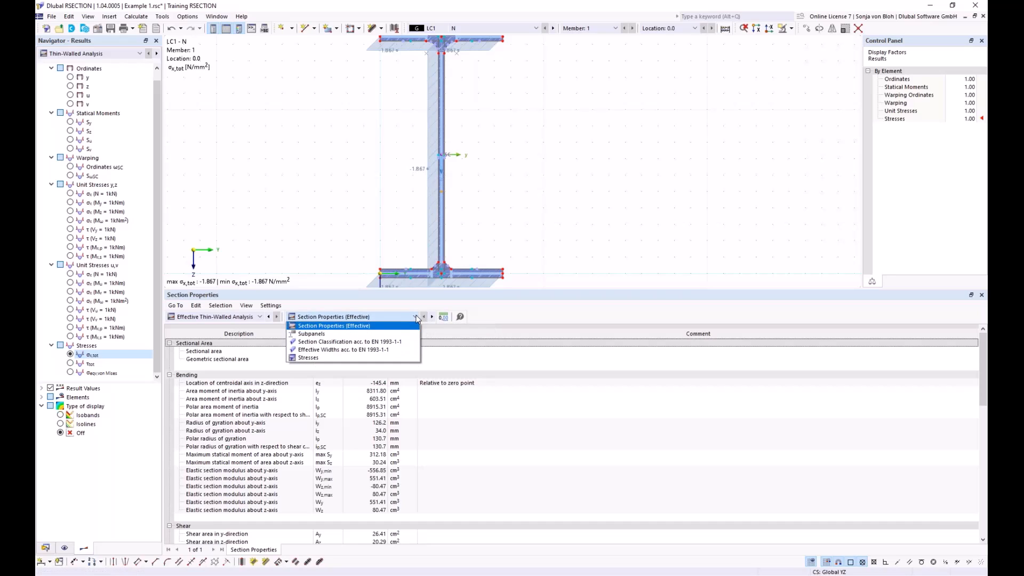
click(342, 343)
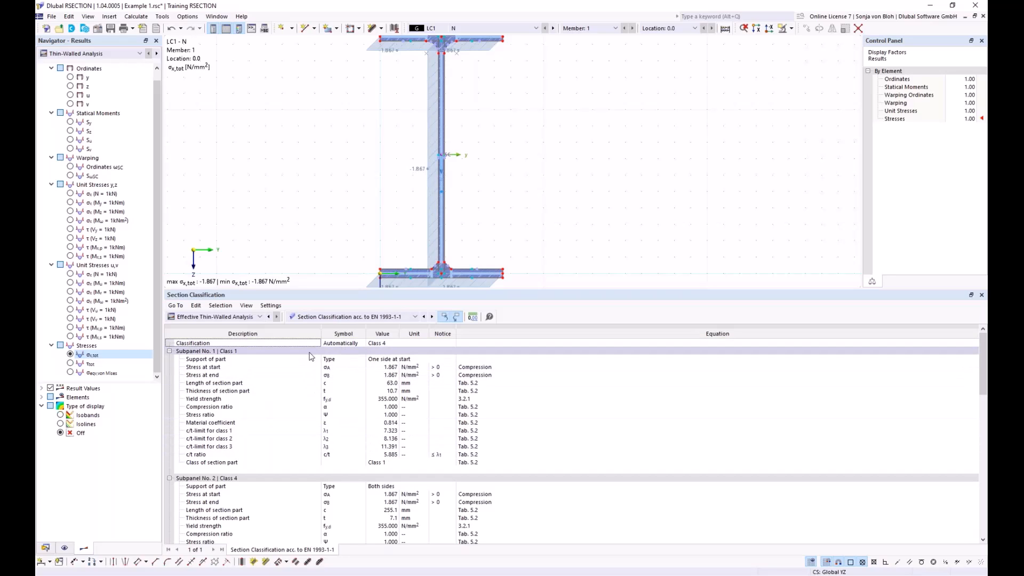
click(392, 344)
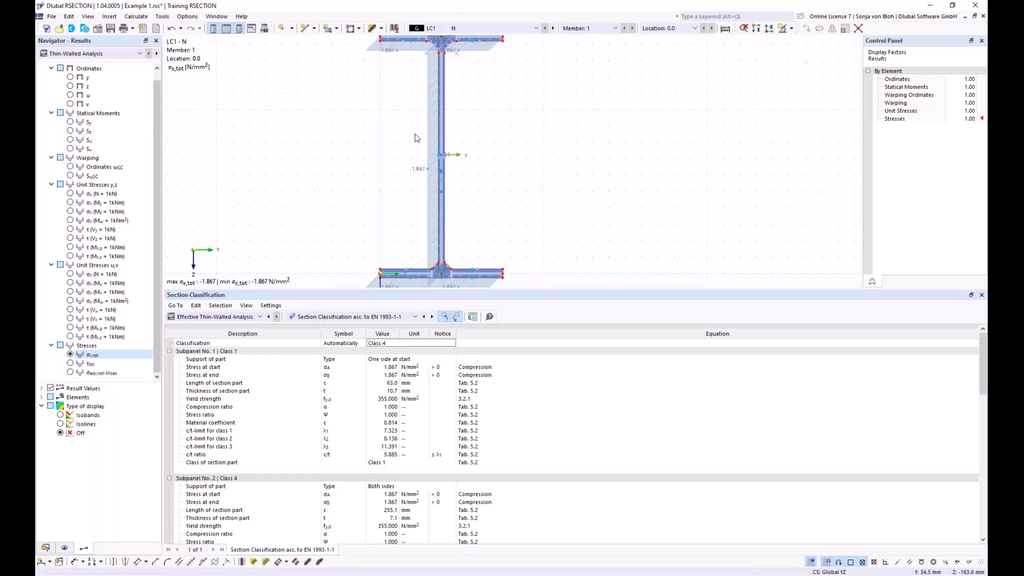
Step: Switch the graphical results to Effective Thin-Walled Analysis and inspect the middle of the web up close
scroll(419, 144, up, 2)
click(107, 54)
click(91, 71)
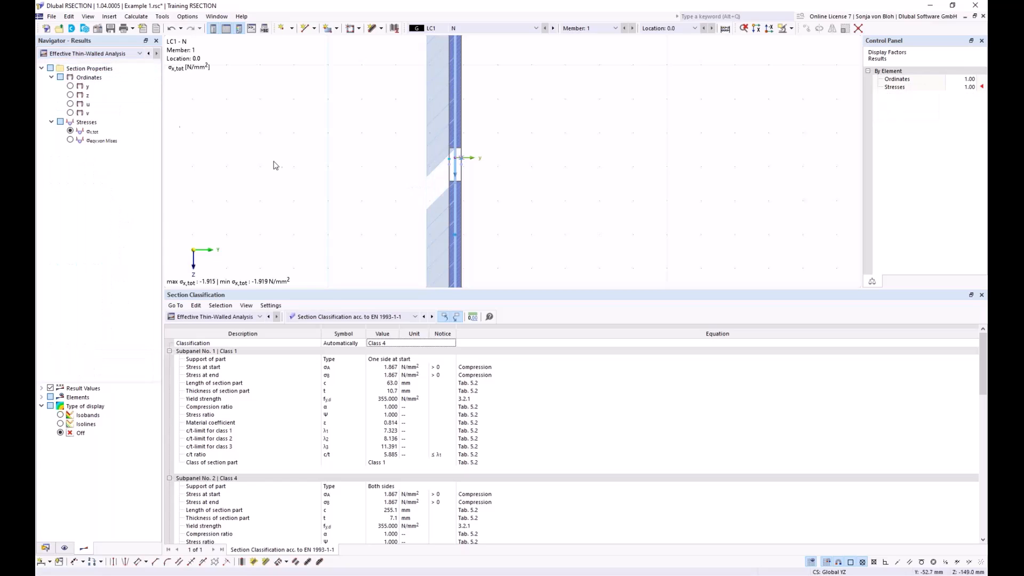
Step: Select the web in the section graphic and examine its Subpanel No. 2 details in the section classification table
scroll(328, 114, down, 2)
scroll(328, 115, down, 1)
middle_drag(315, 143, 342, 153)
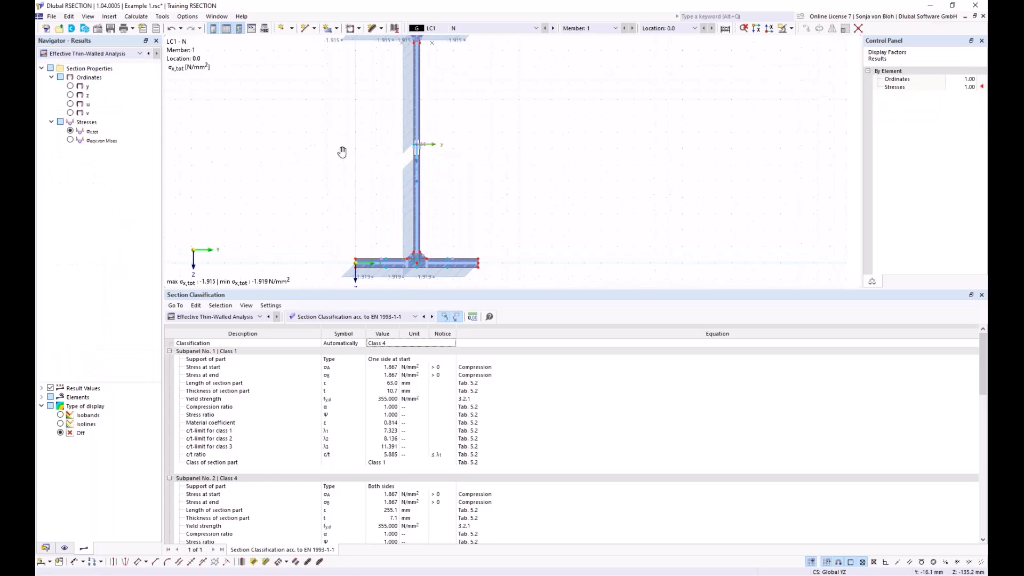
scroll(374, 153, up, 1)
click(425, 144)
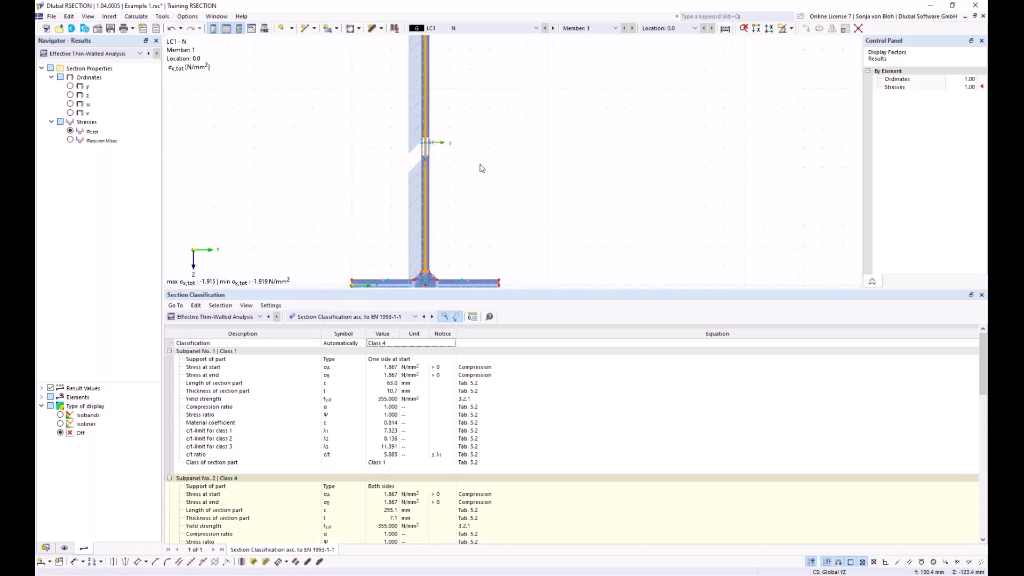
scroll(482, 168, down, 1)
scroll(422, 504, down, 3)
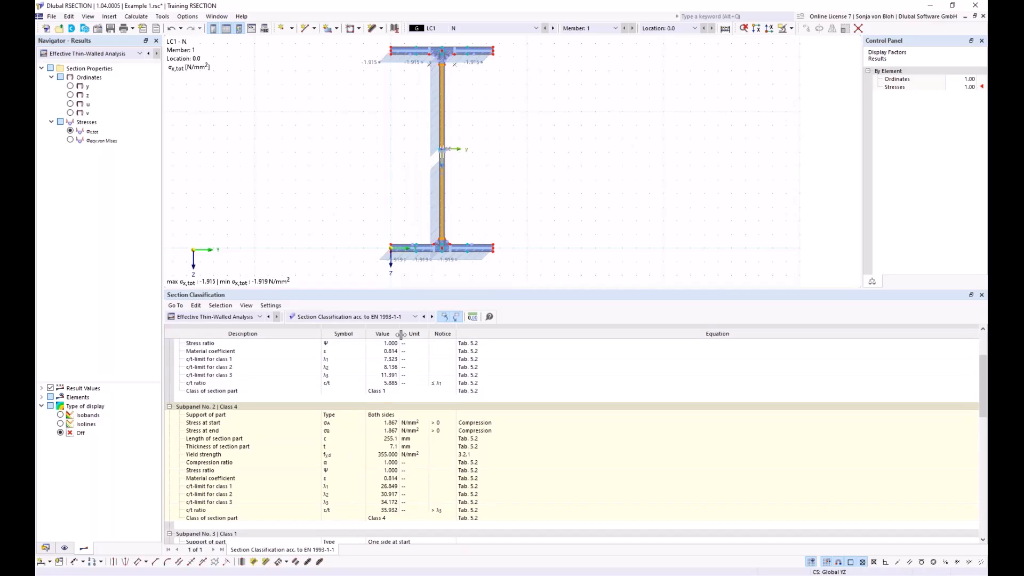
Step: Show the Effective Widths acc. to EN 1993-1-1 for LC1 and examine Subpanel No. 2's ineffective width in the table and web graphic
click(415, 316)
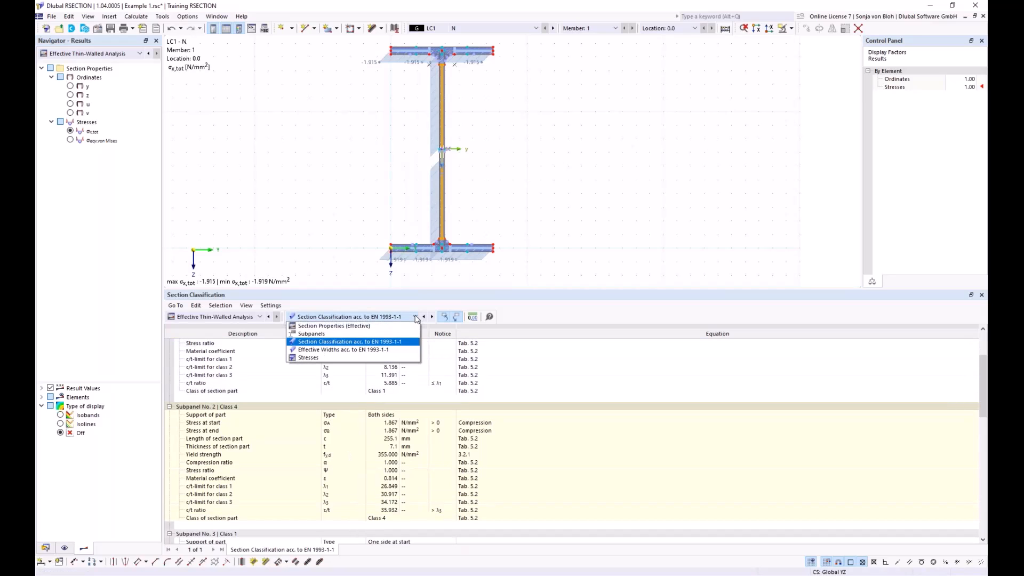
click(367, 350)
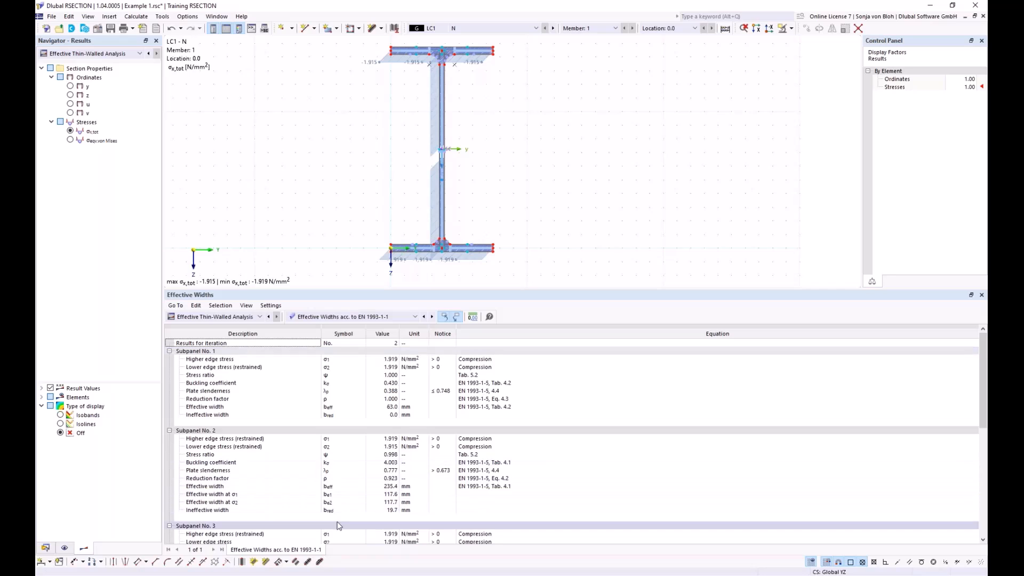
click(233, 511)
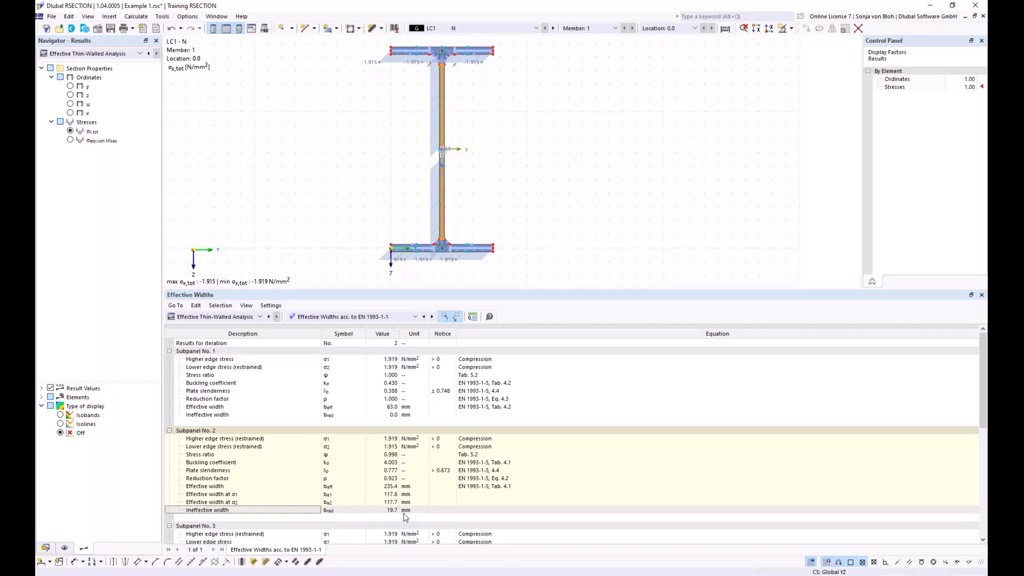
scroll(469, 179, up, 5)
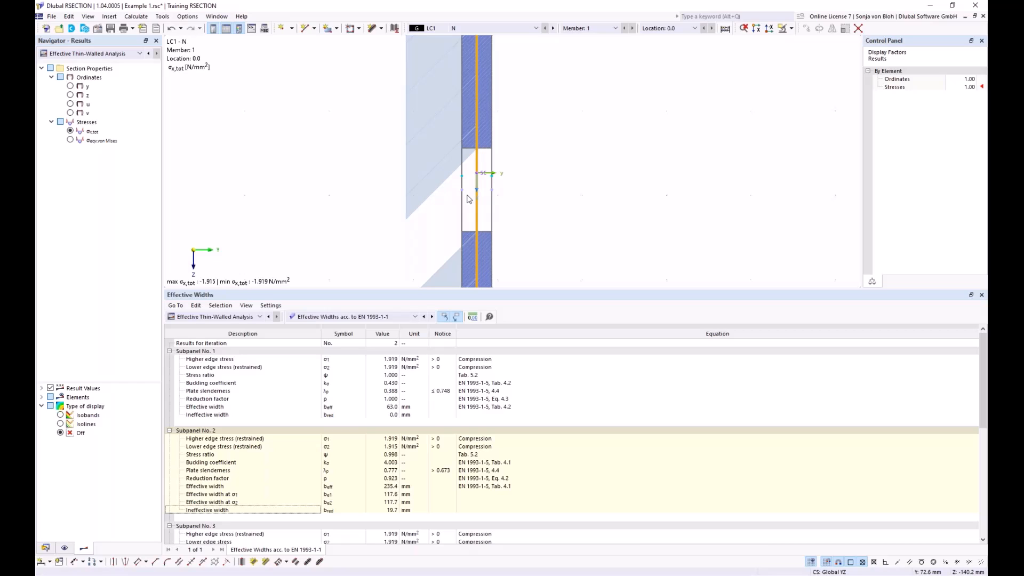
scroll(469, 199, down, 5)
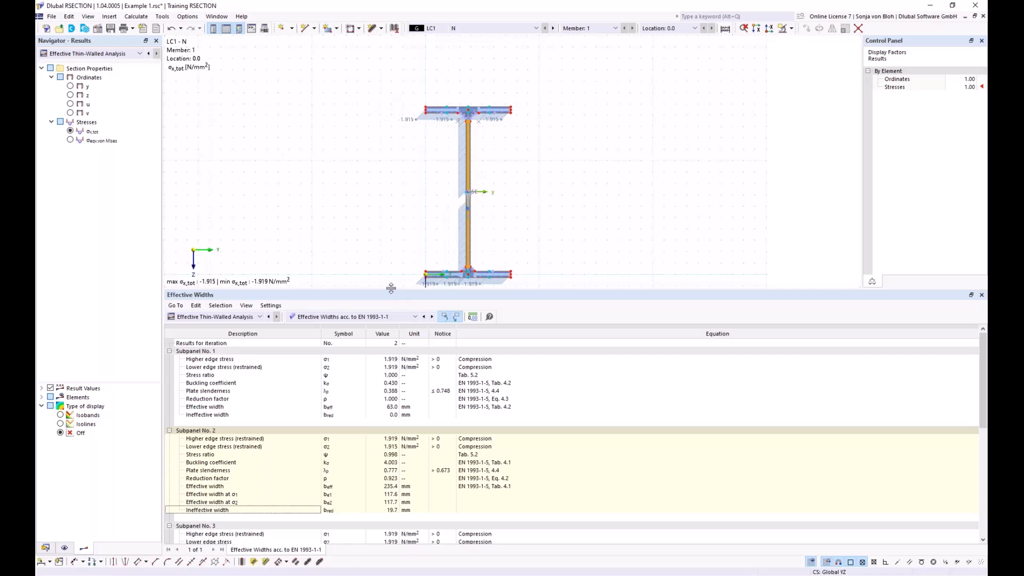
Step: Enlarge the graphic area above the results table and display the effective section results for load case LC2 (M)
drag(391, 288, 391, 332)
scroll(391, 197, up, 3)
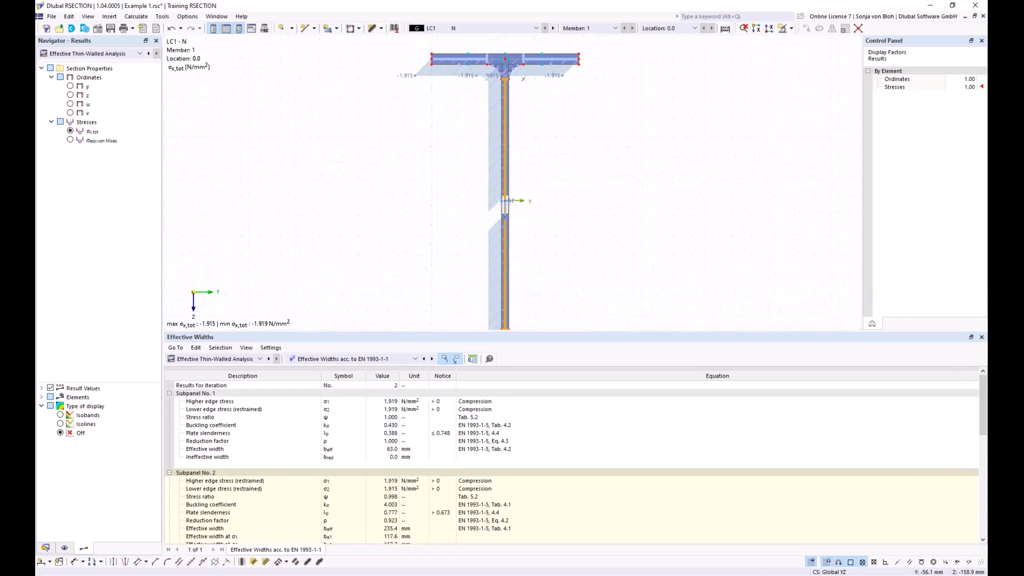
scroll(379, 183, down, 2)
scroll(481, 76, up, 1)
middle_drag(538, 153, 564, 75)
click(482, 28)
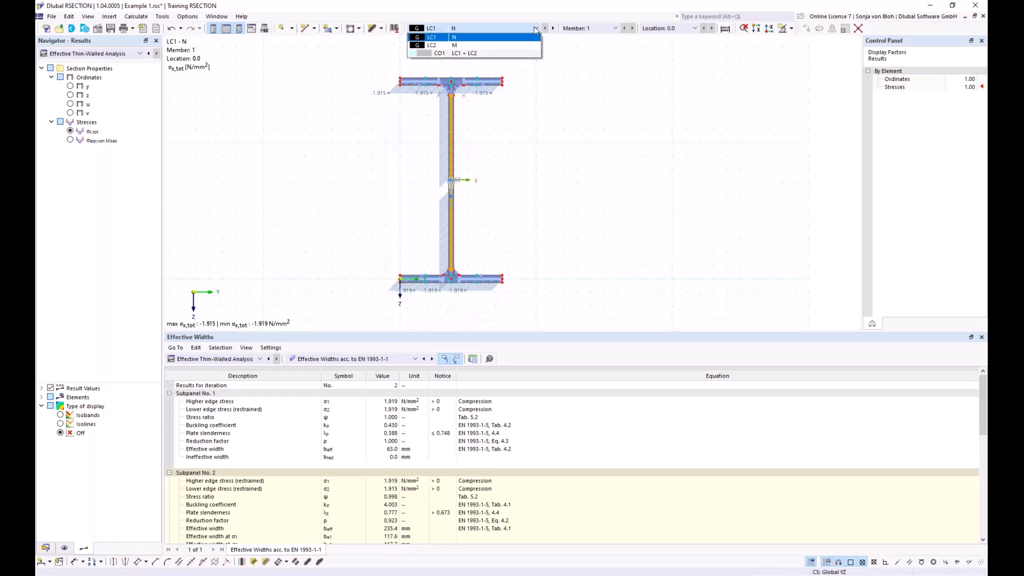
click(482, 45)
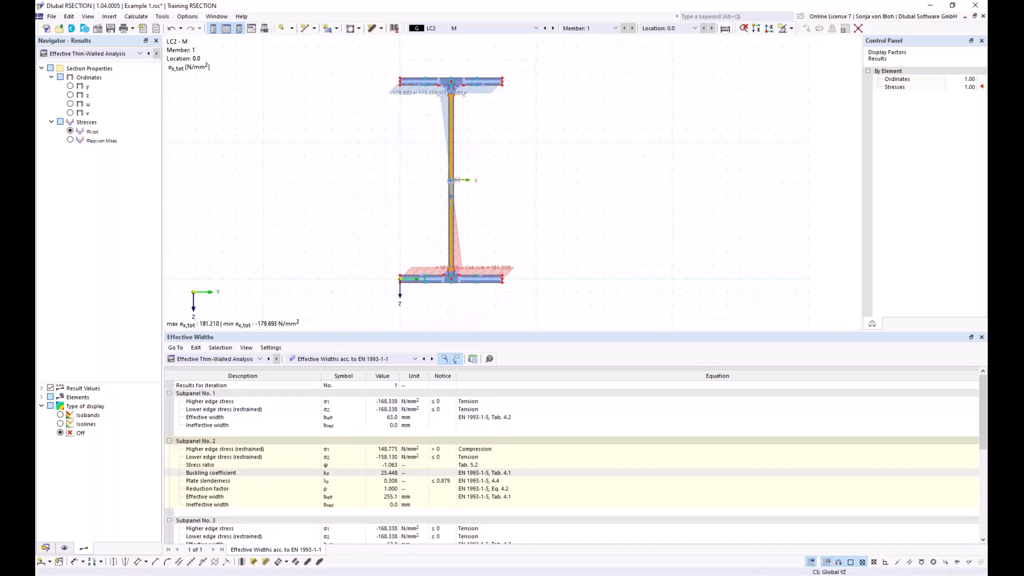
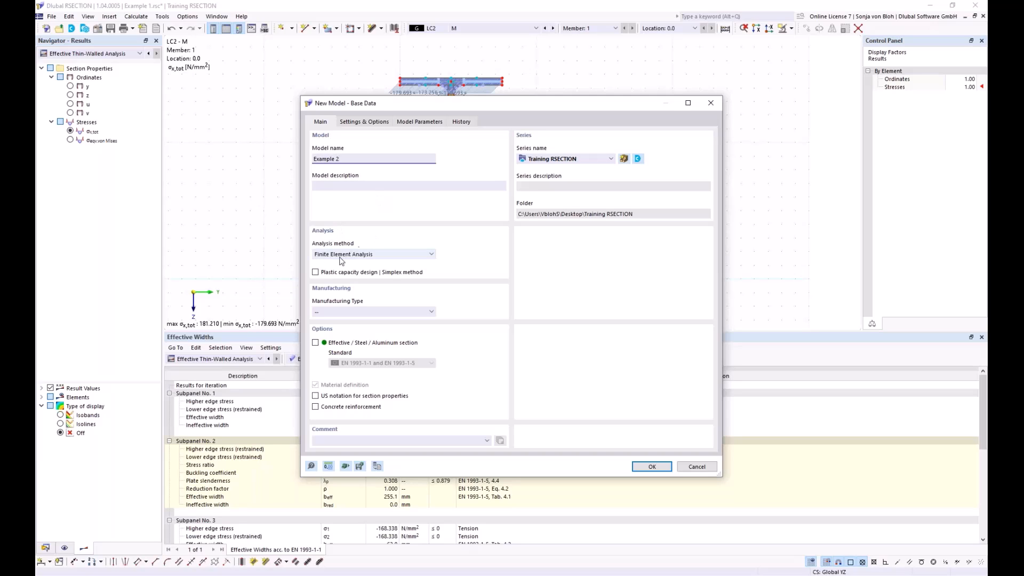
Step: Create the model Example 2 with Thin-Walled Analysis and the Effective / Steel / Aluminum section option to EN 1993-1-1 and EN 1993-1-5
click(431, 254)
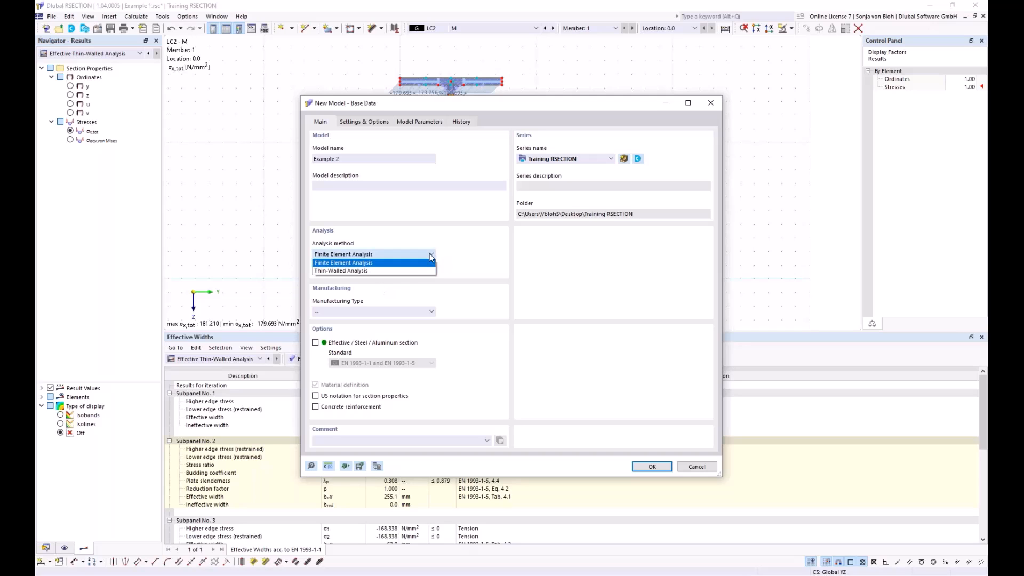
click(355, 271)
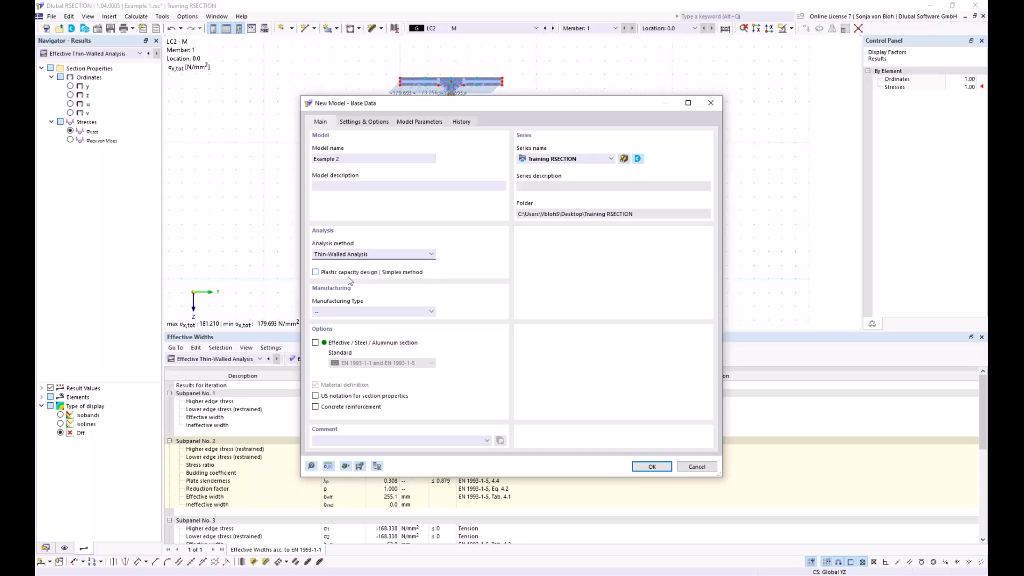
click(315, 343)
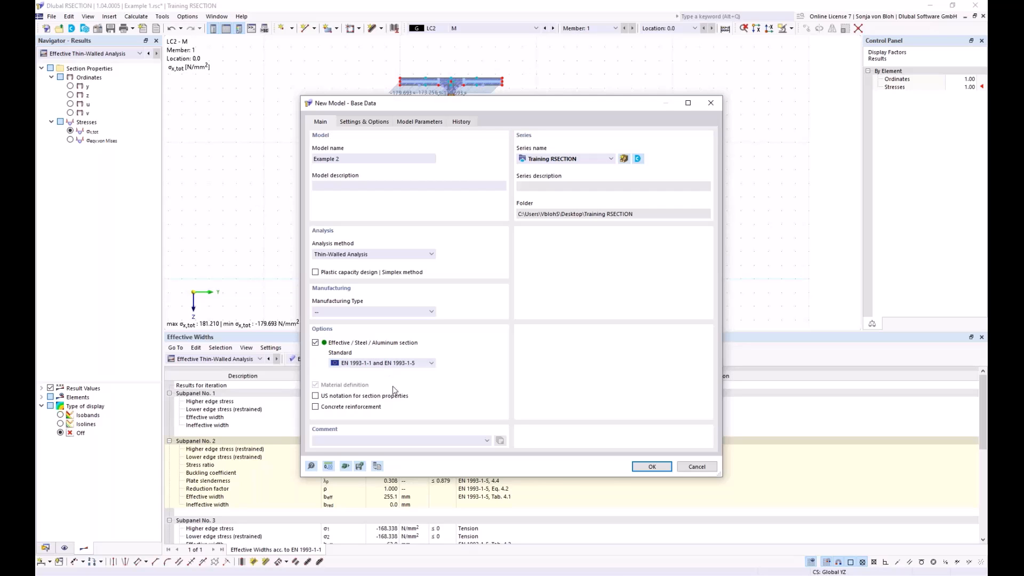
click(649, 466)
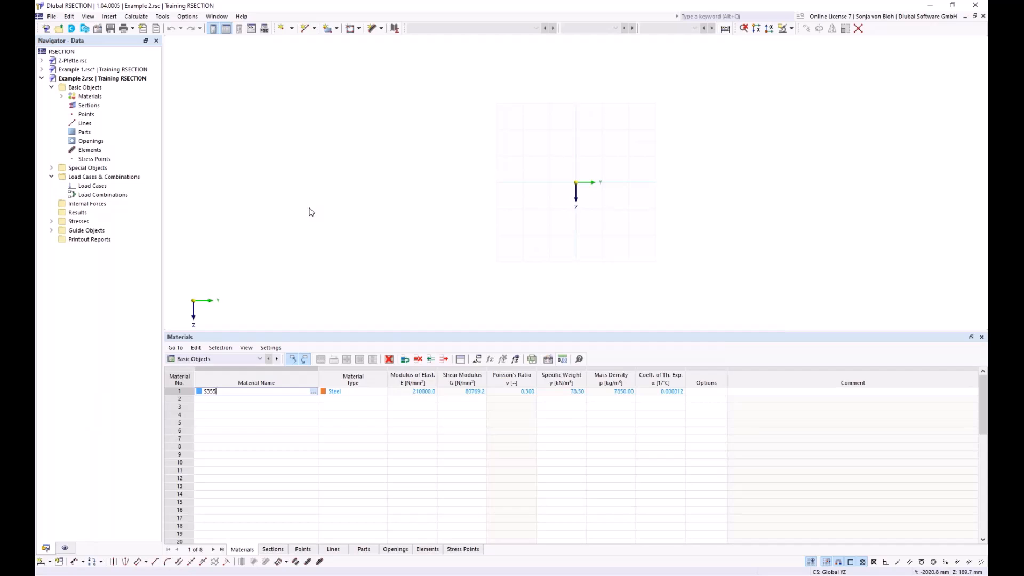
Step: Change material 1 to S235 from the Steel S series of the material library
click(61, 97)
double_click(109, 105)
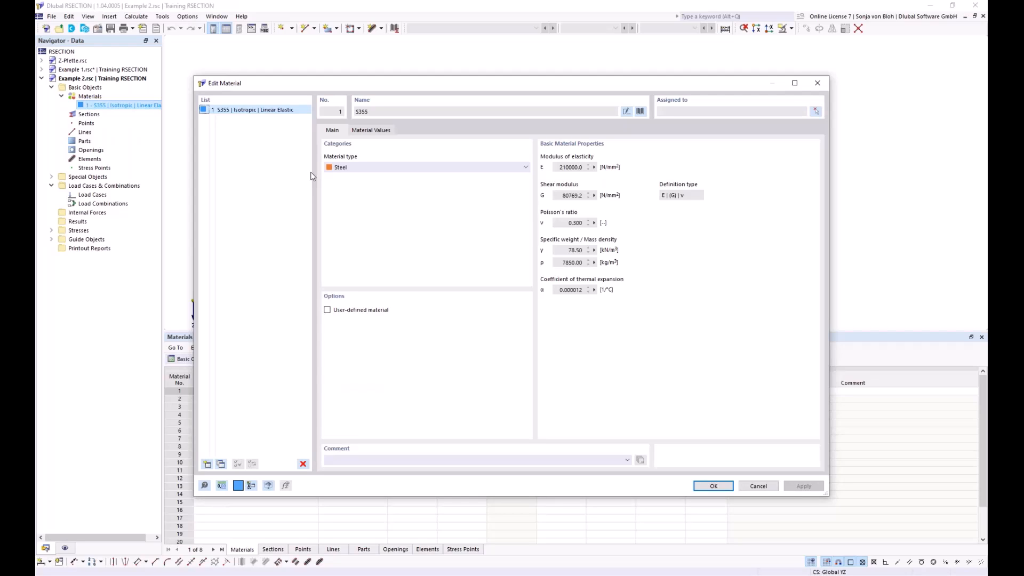
click(644, 111)
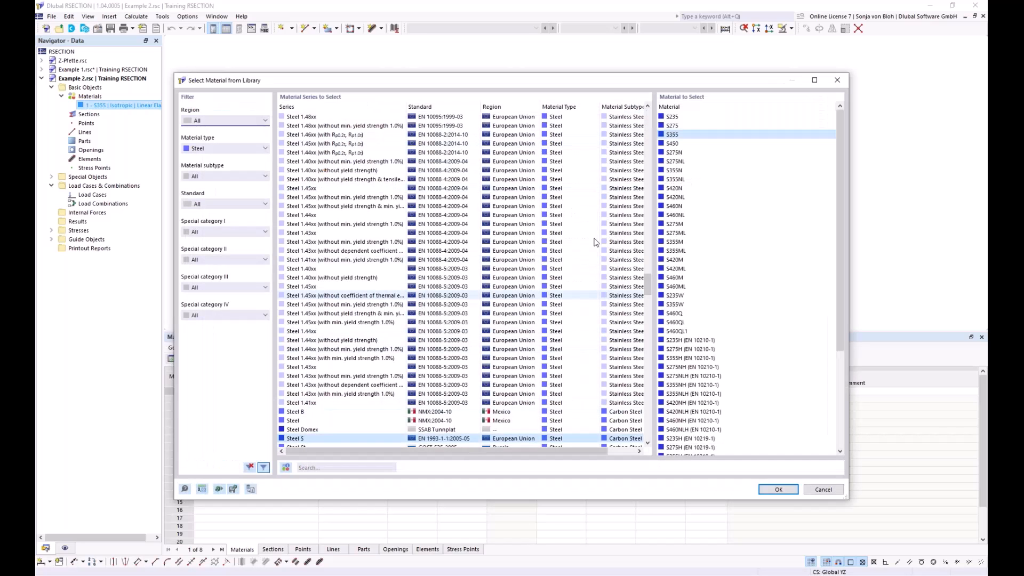
click(673, 117)
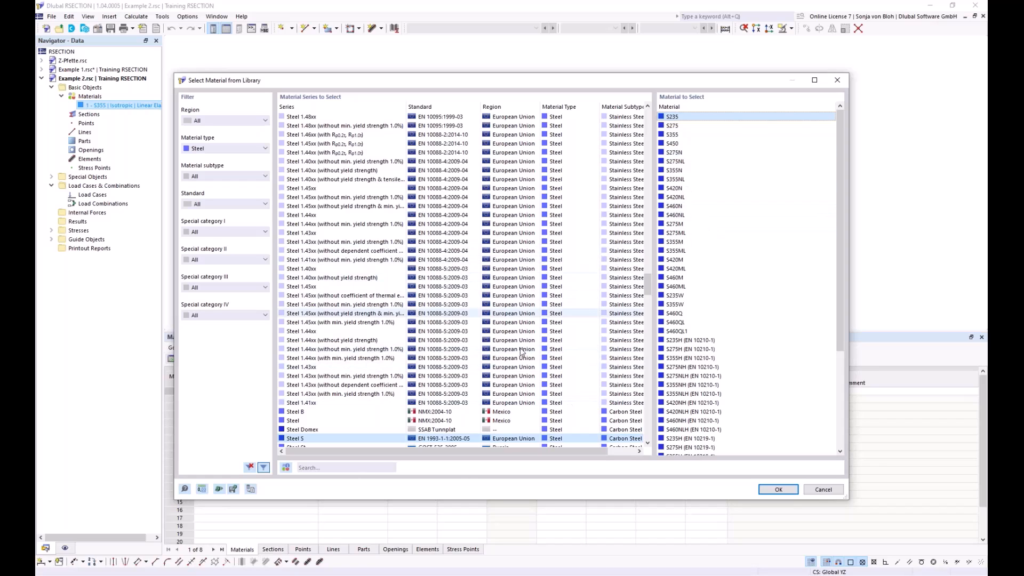
click(780, 489)
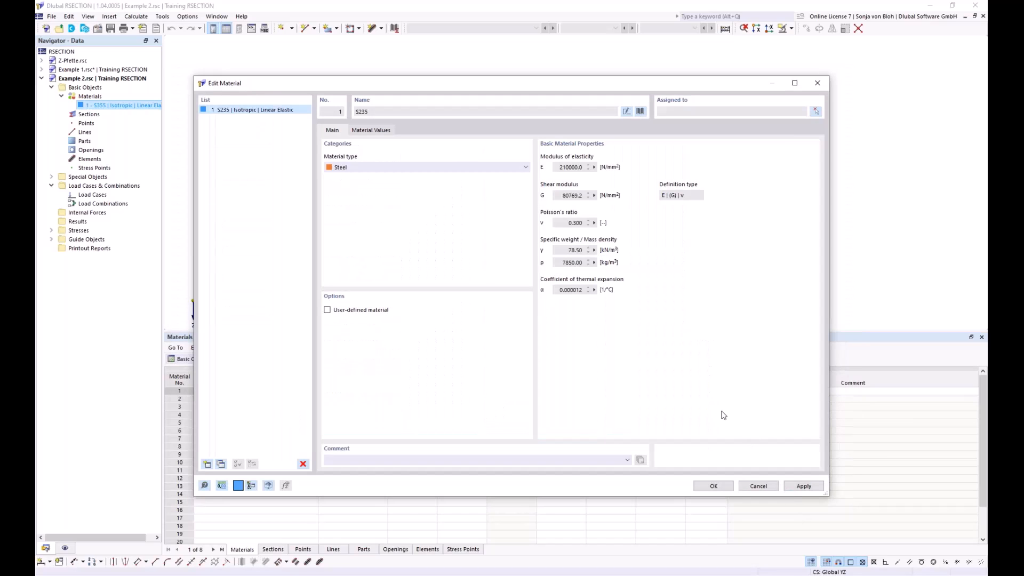
click(715, 485)
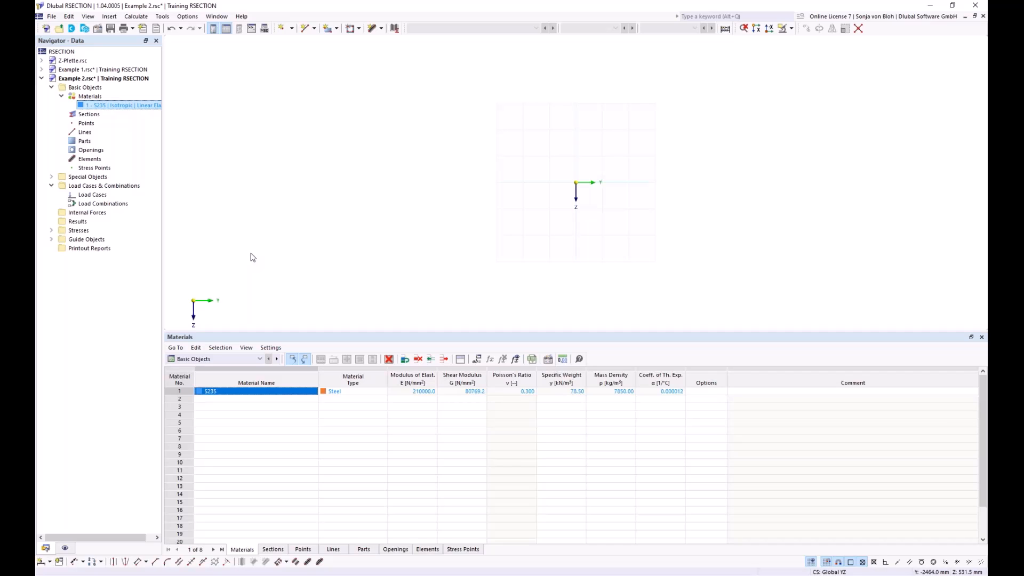
Step: Start a new section and enter HEB 100 as its name
right_click(99, 118)
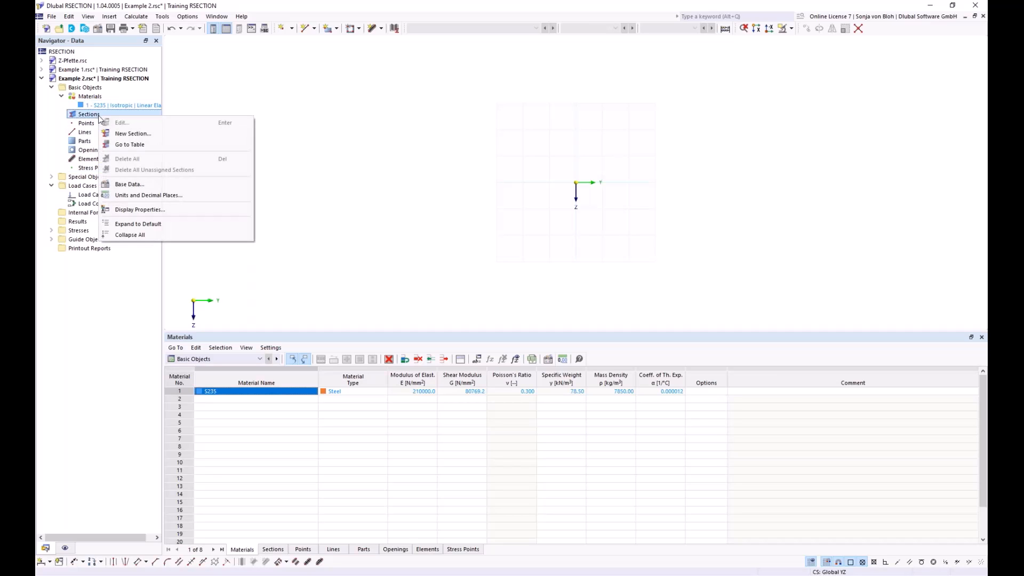
click(119, 134)
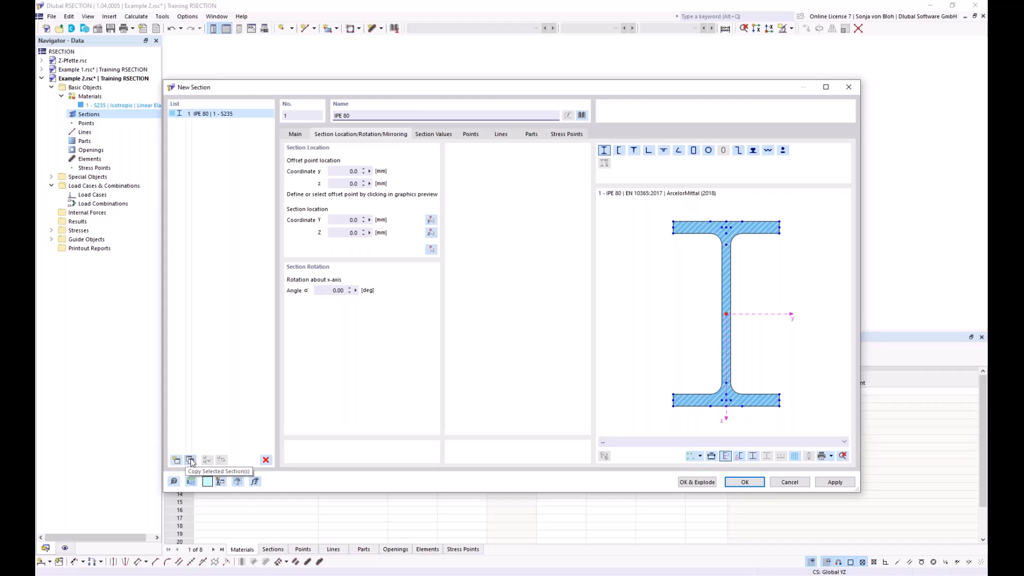
drag(368, 116, 300, 116)
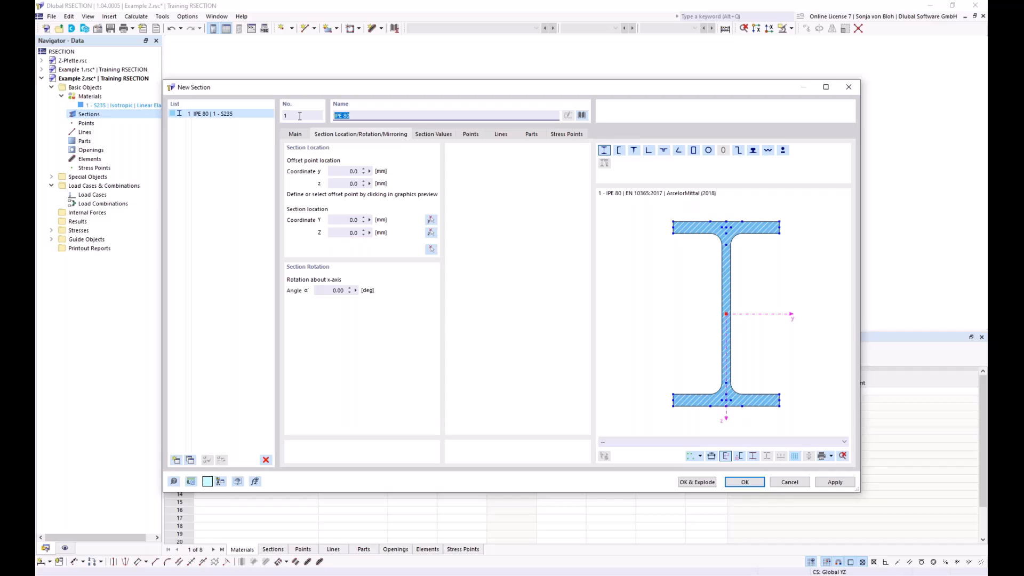
text(HEB)
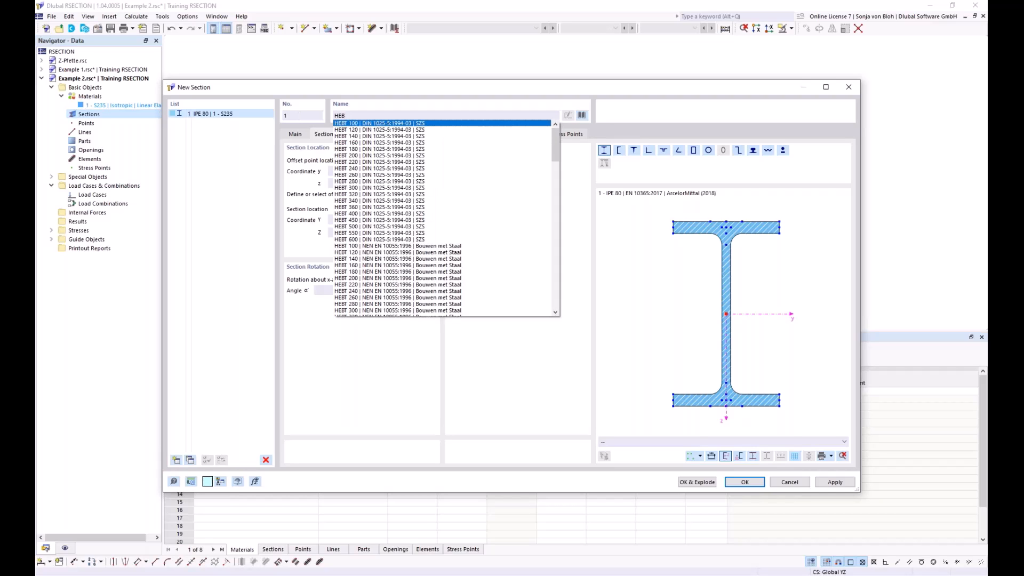
text( 100)
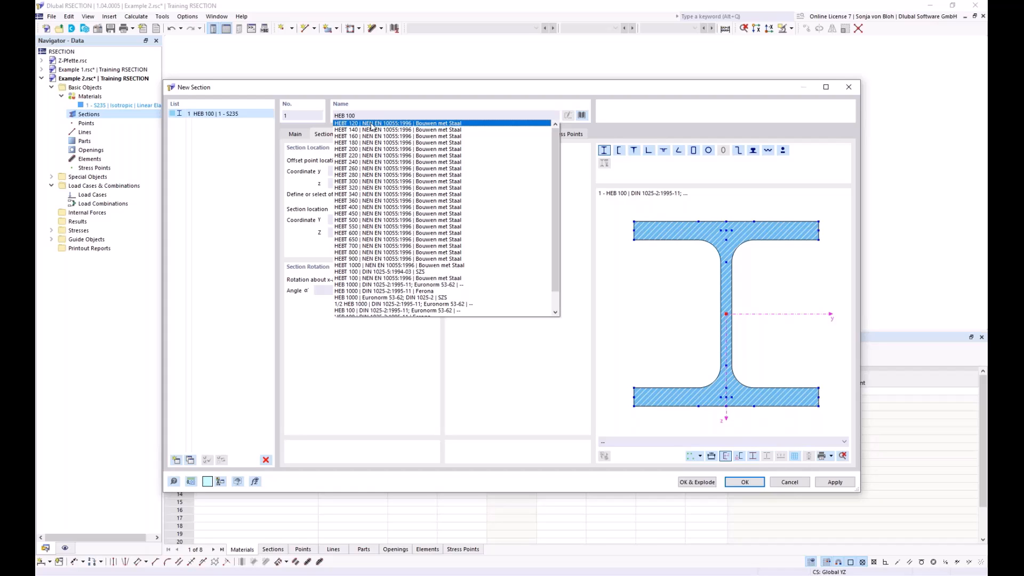
click(516, 101)
Step: Choose the standardized angle L 200x150x12 to DIN EN 10056-1:1998-10 from the section library for the new section
click(582, 115)
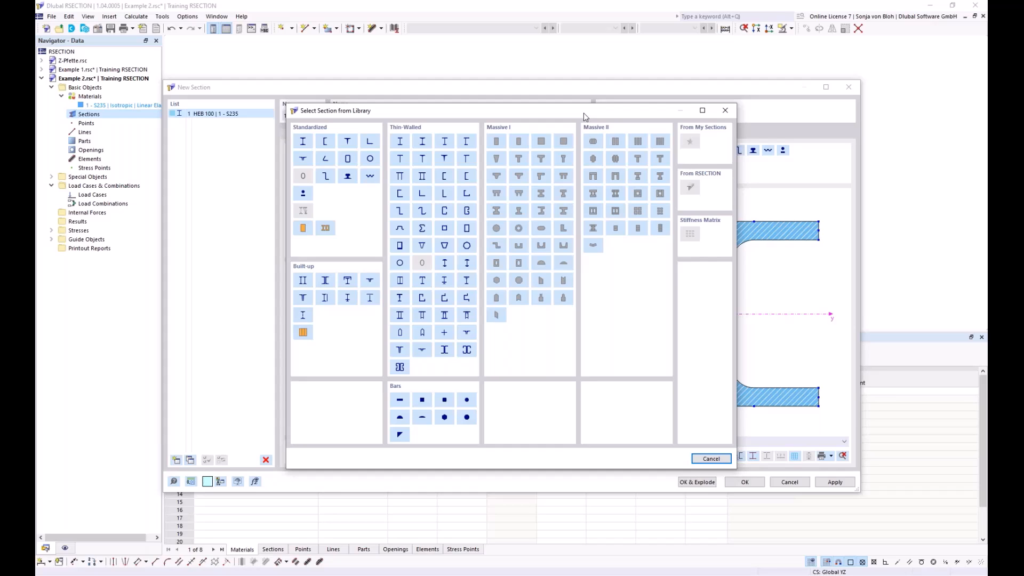
click(371, 142)
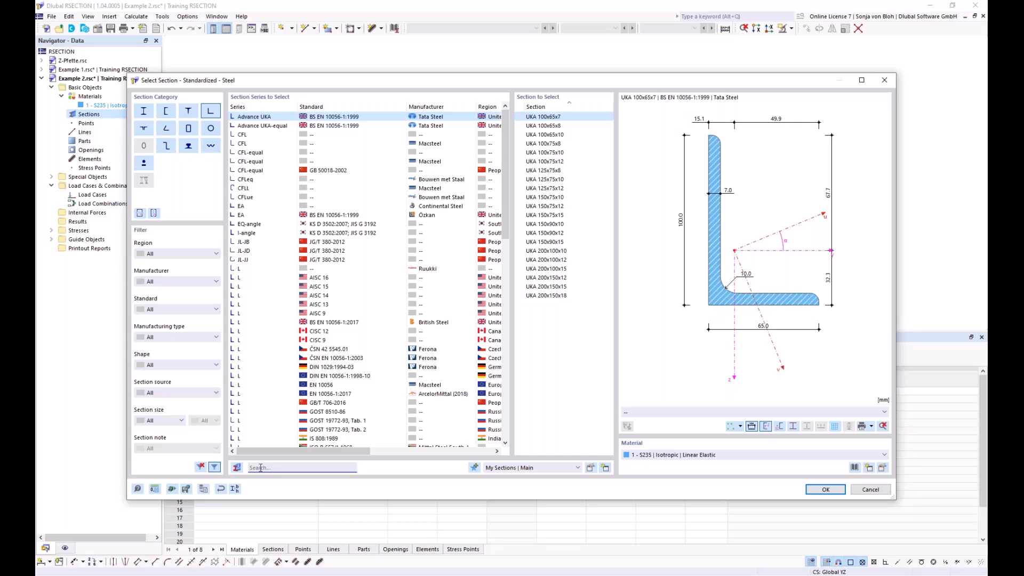
click(260, 468)
text(l)
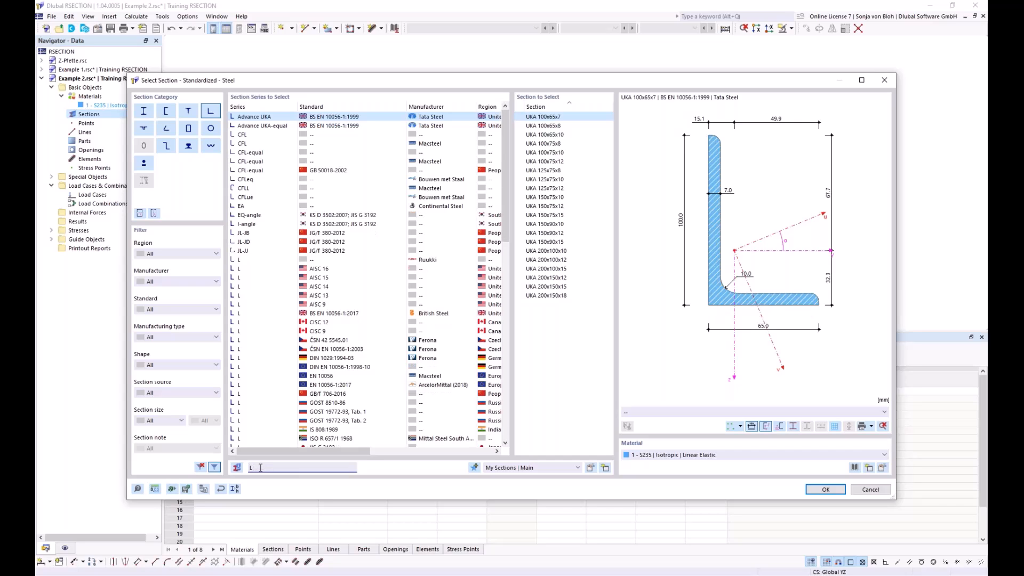
text( 200)
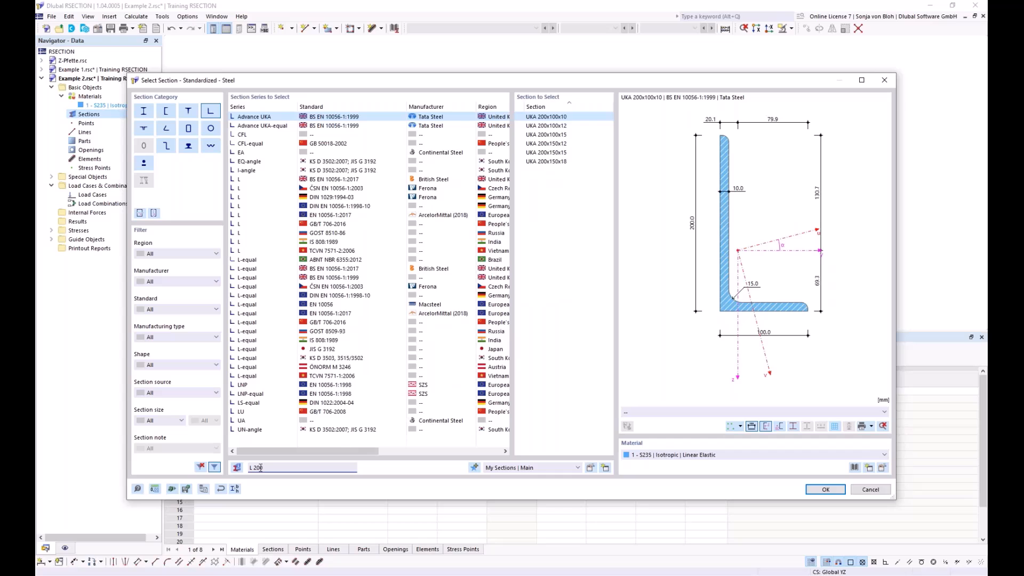
text(x15)
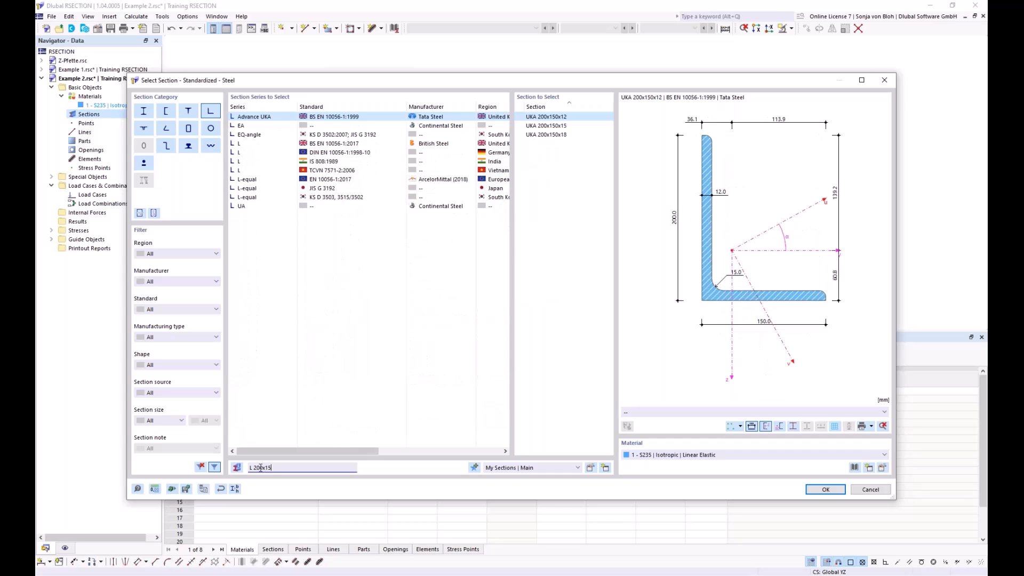
text(0x12)
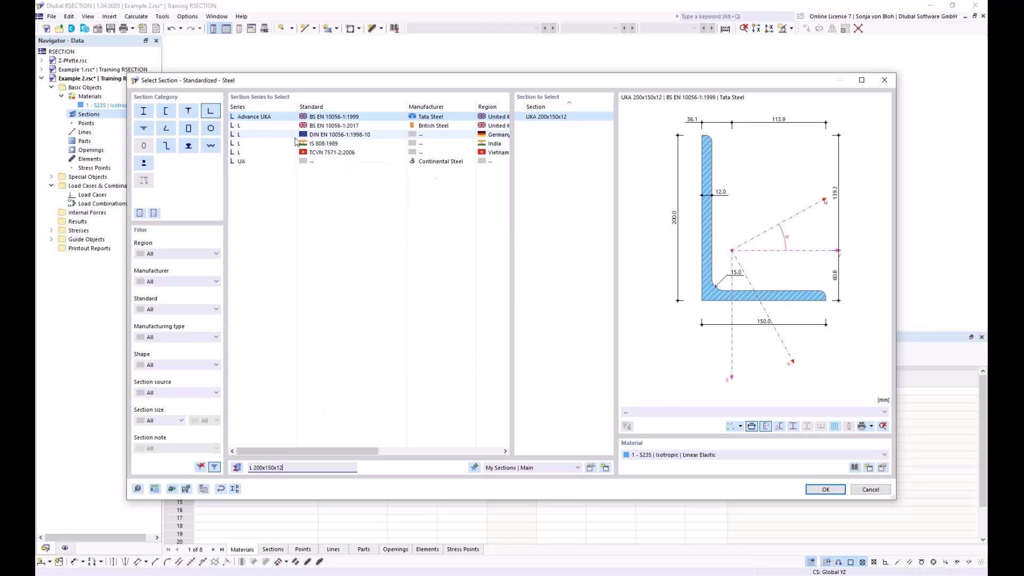
click(323, 135)
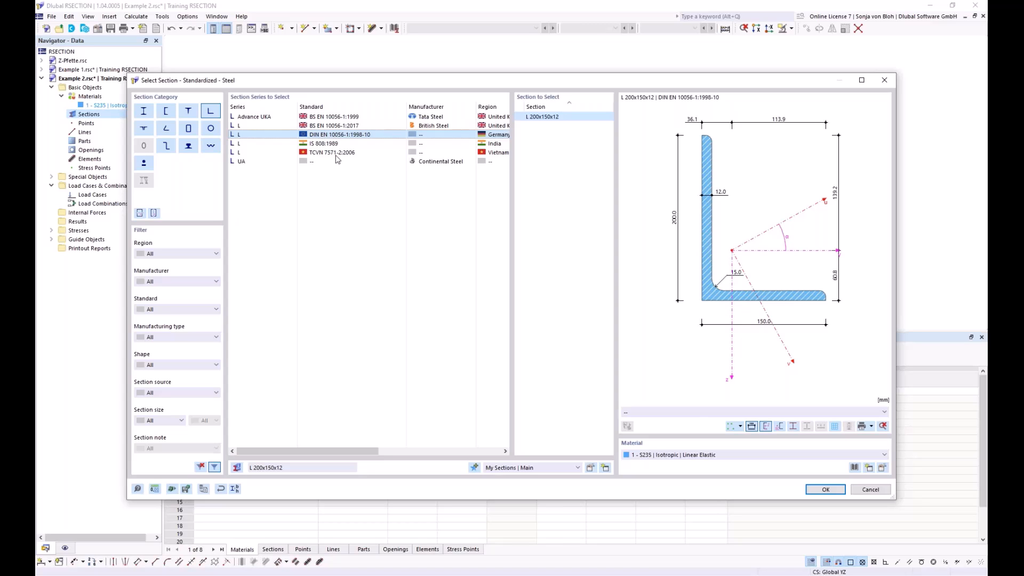
click(825, 490)
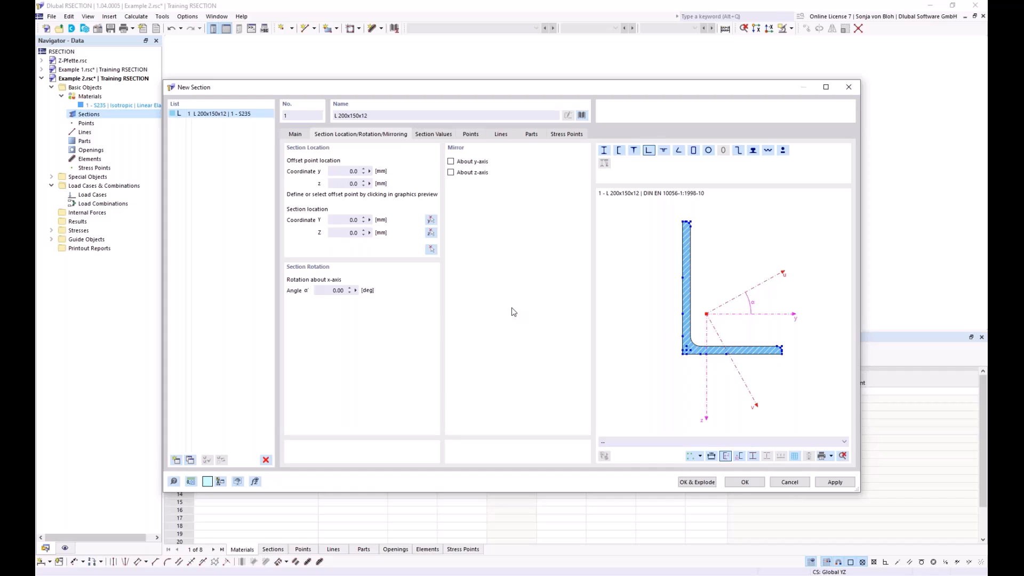
Step: Mirror the angle section about its y-axis and set its rotation about the x-axis to 90°
click(452, 162)
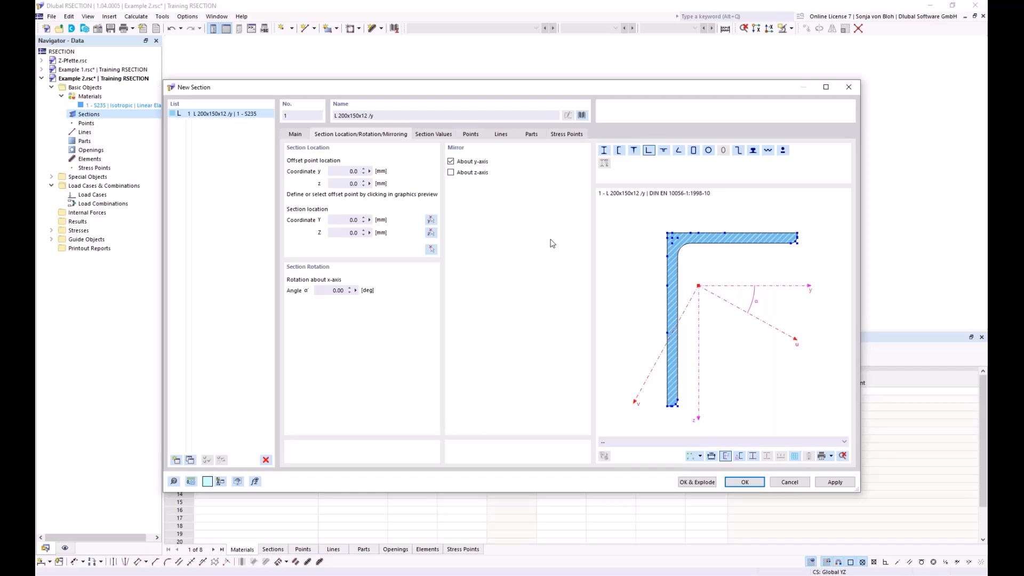
click(326, 291)
text(90)
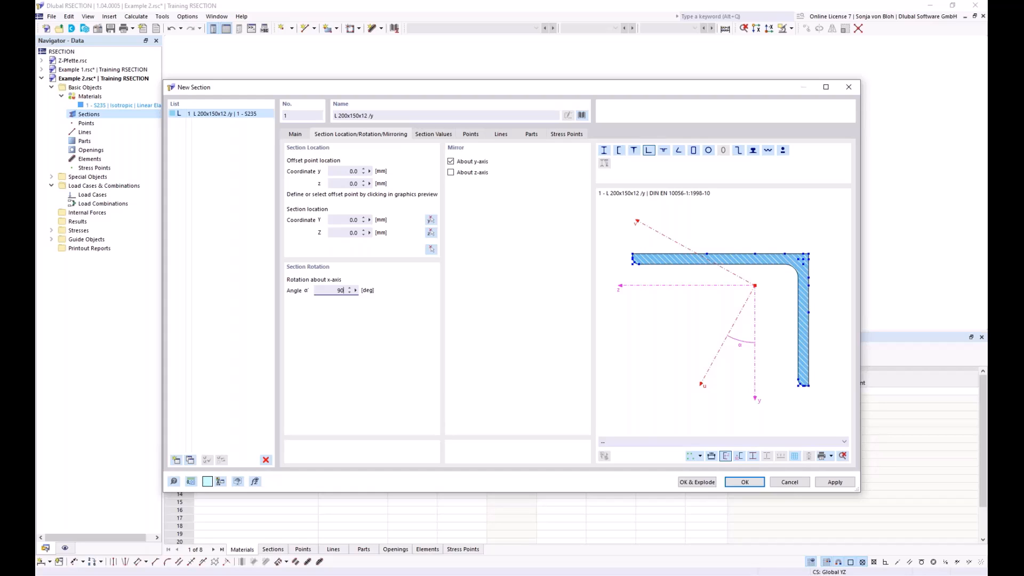
Step: Use the mid-thickness point at the long leg's free end as offset point and place the angle there at the origin
scroll(632, 263, up, 4)
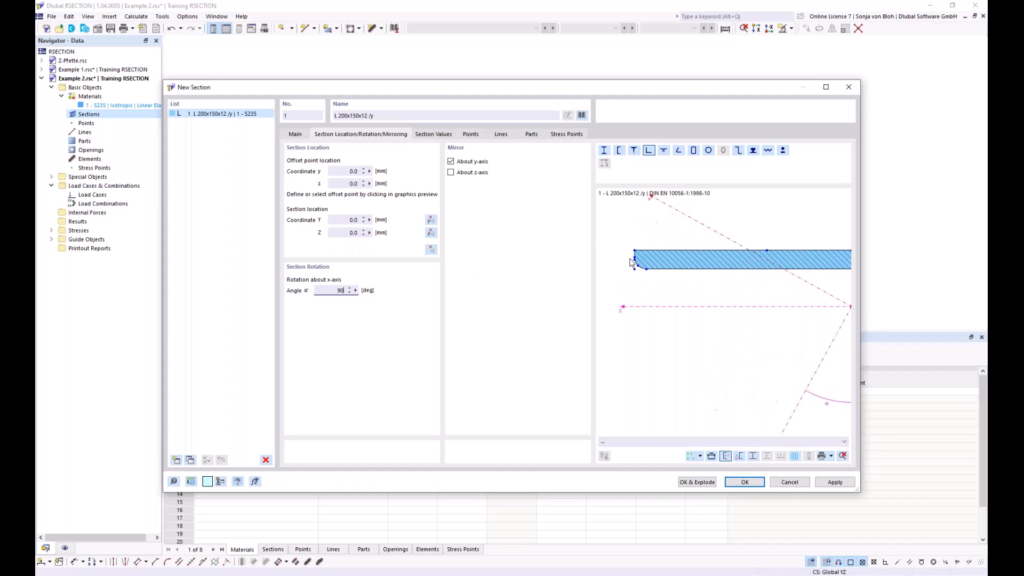
scroll(631, 262, up, 2)
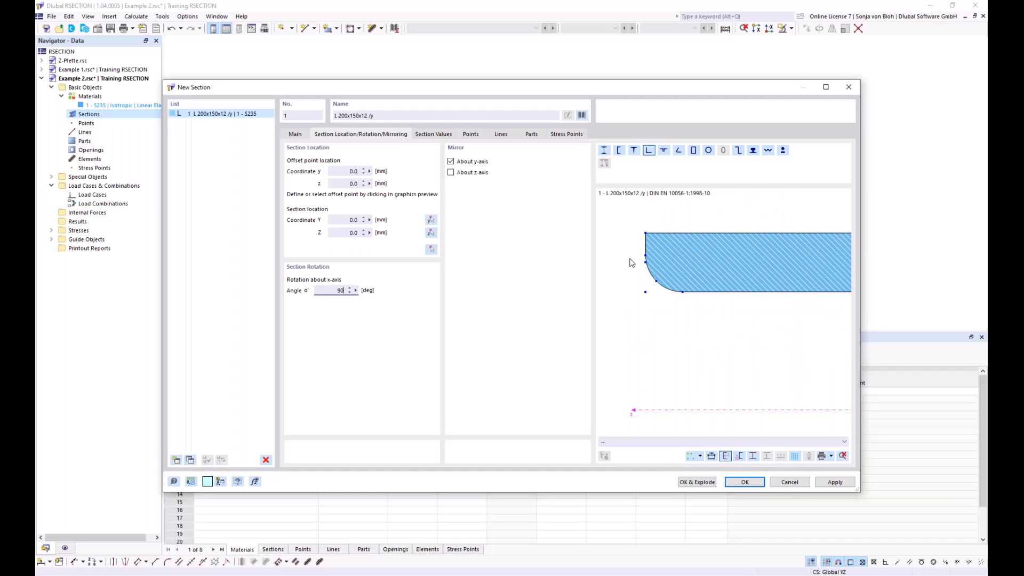
click(644, 262)
click(432, 249)
scroll(552, 184, up, 3)
middle_drag(606, 209, 431, 246)
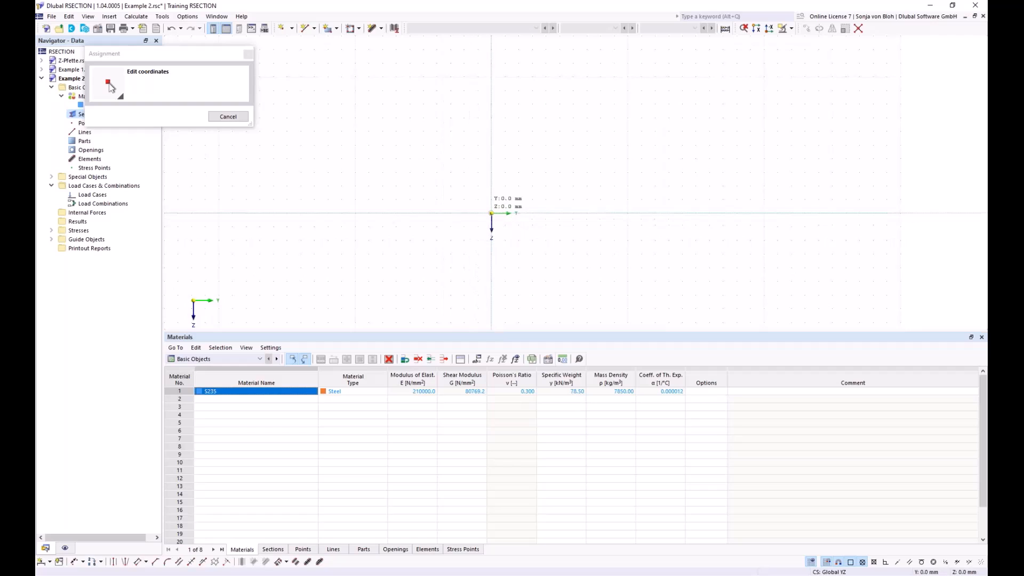
click(491, 213)
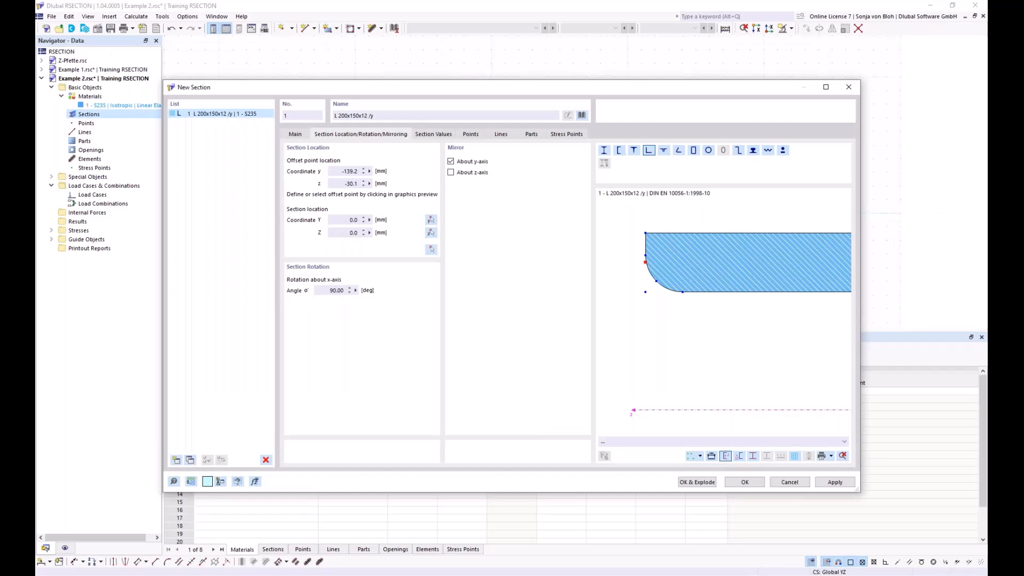
click(745, 482)
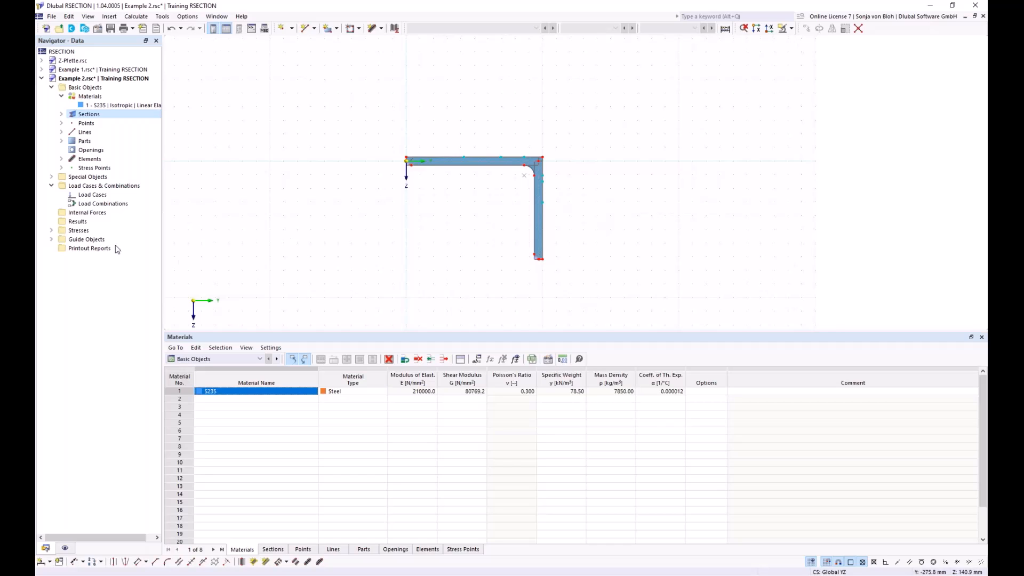
Step: Examine the angle's first element and its boundary-line part in the graphic, and view the section's location and rotation settings
click(61, 159)
click(89, 170)
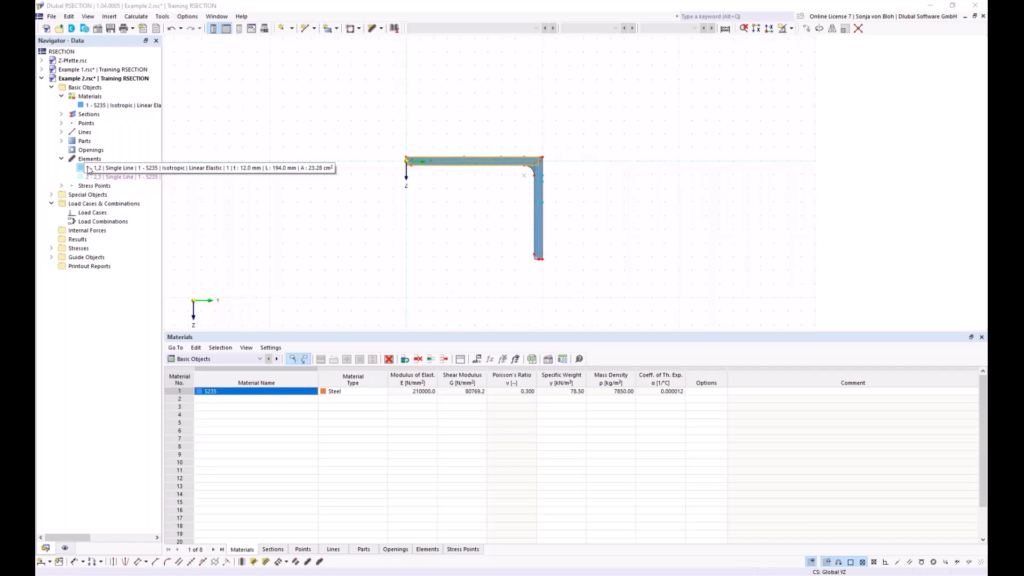
click(61, 141)
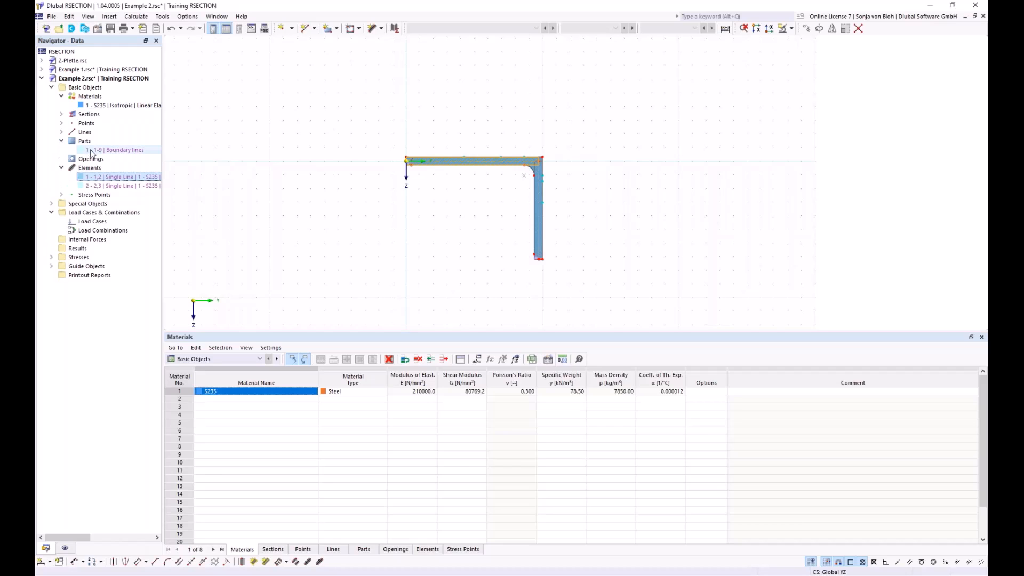
click(92, 151)
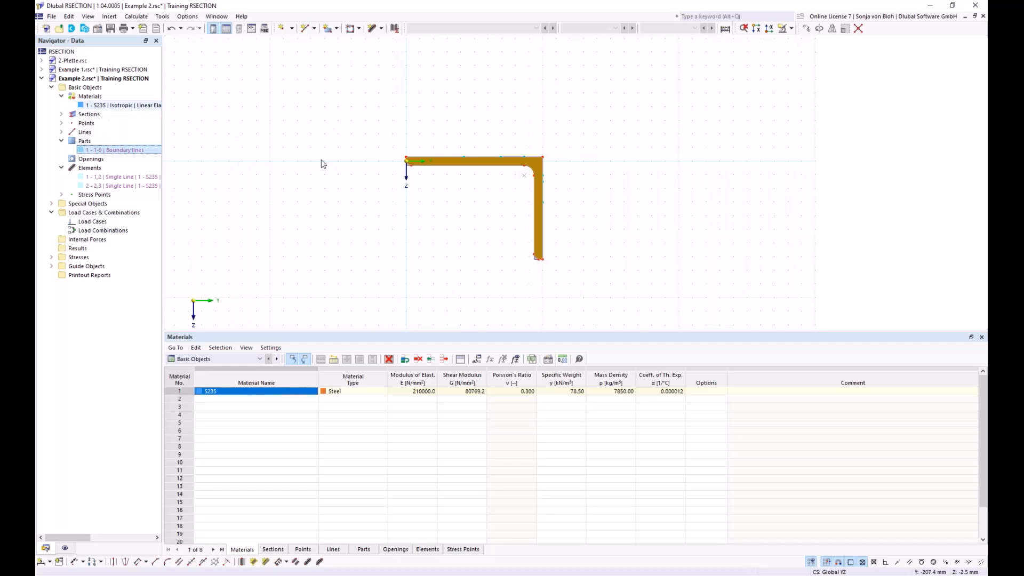
double_click(425, 158)
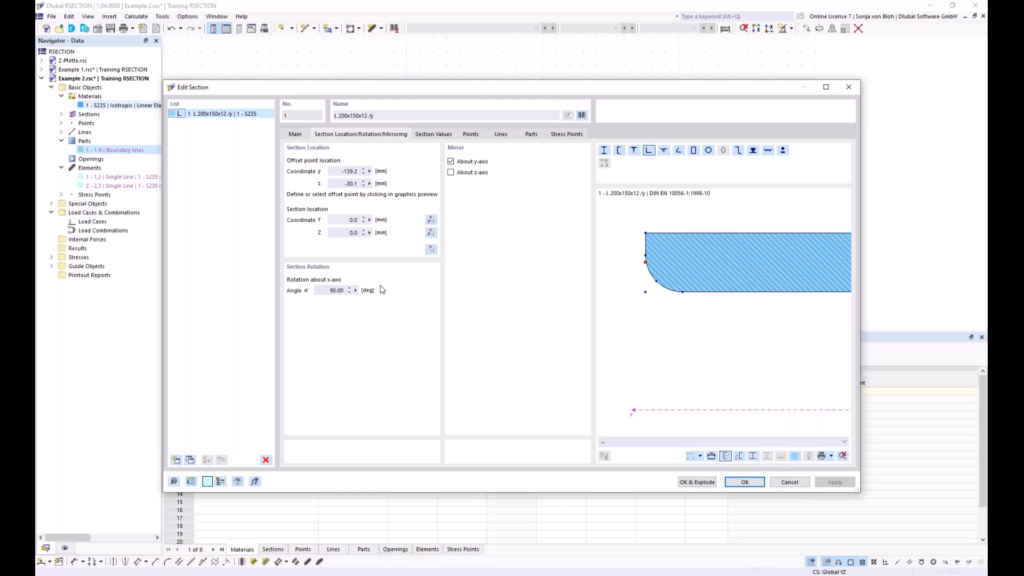
click(788, 483)
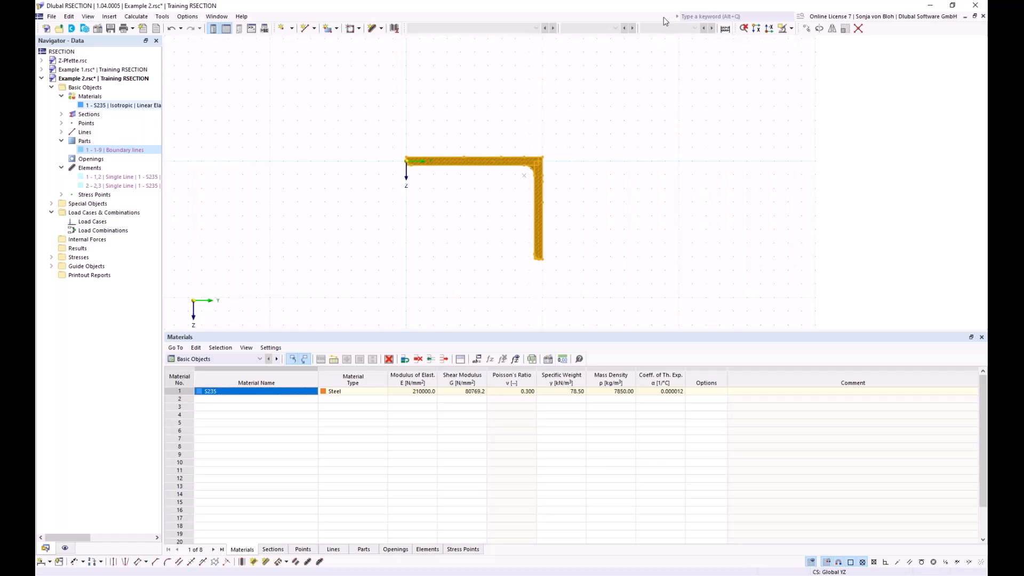
Step: Explode the L 200x150x12 angle section into editable geometry
right_click(458, 163)
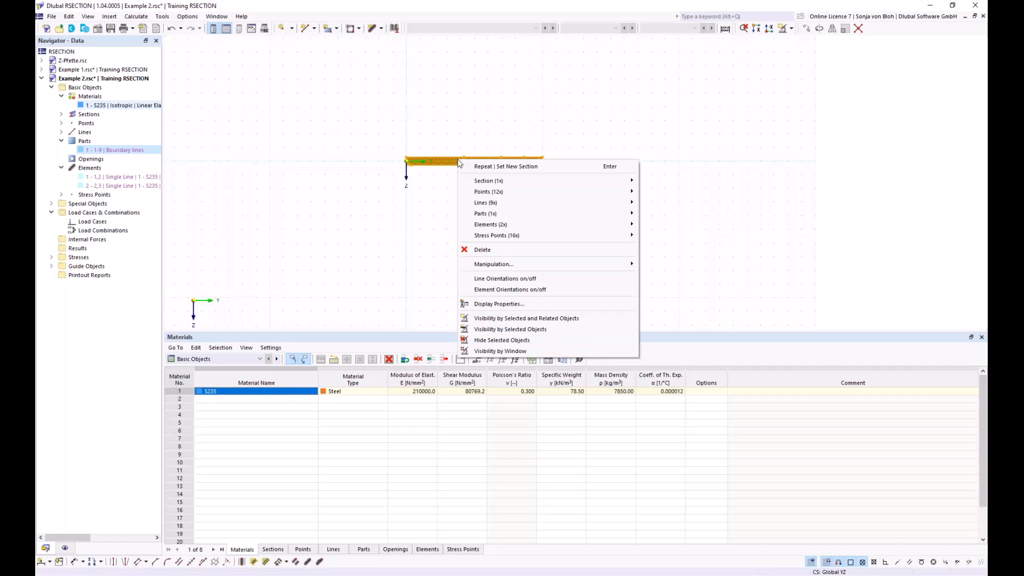
mouse_move(482, 182)
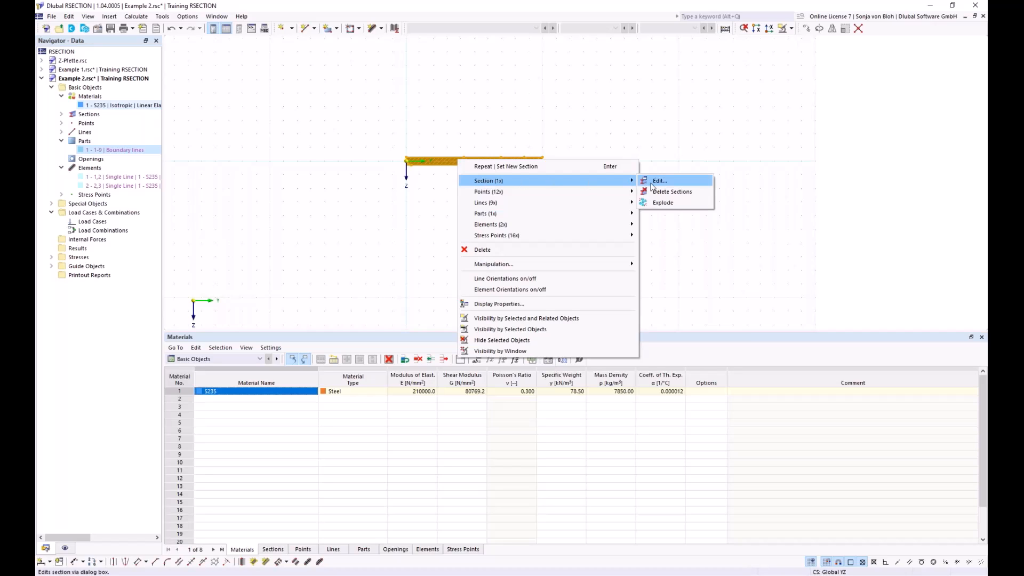
click(667, 206)
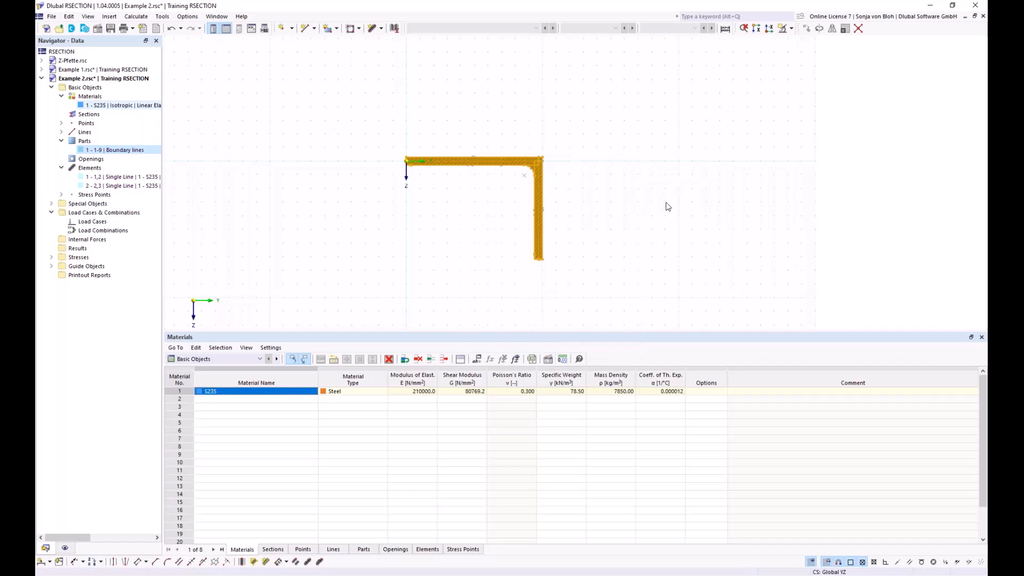
click(461, 225)
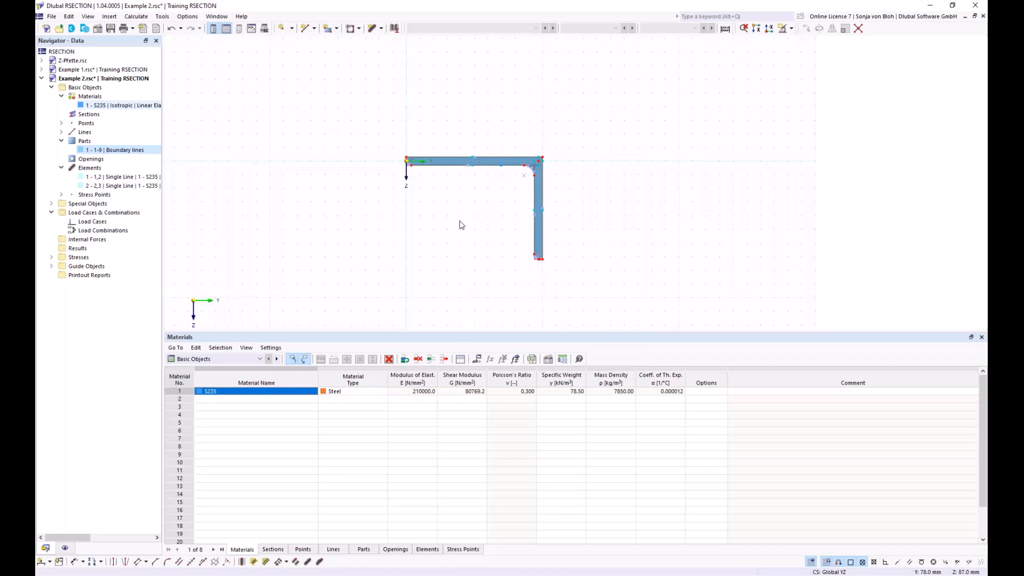
Step: Delete the rounded edge line at the free end of the angle's long leg
scroll(407, 171, up, 5)
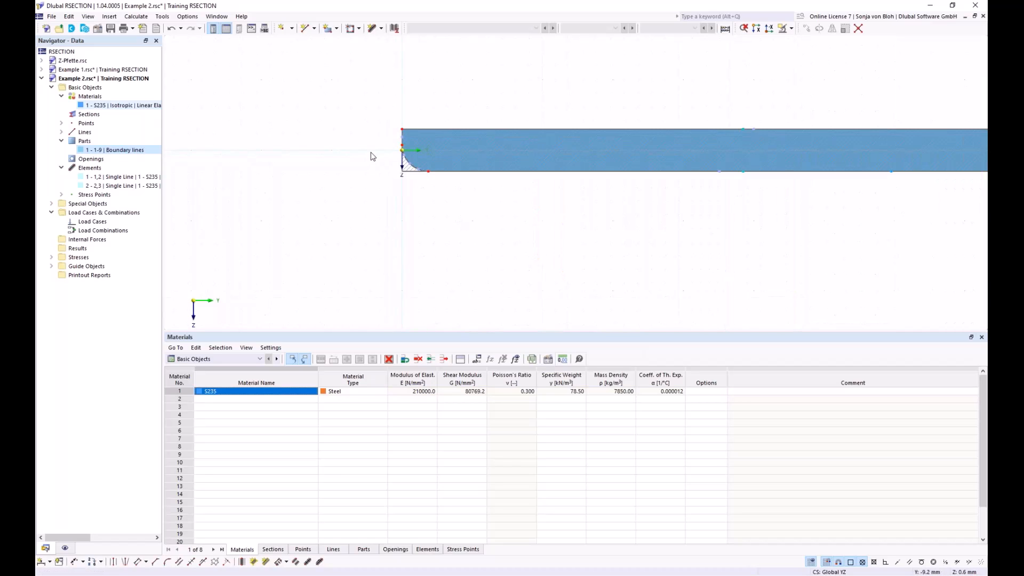
scroll(376, 155, up, 1)
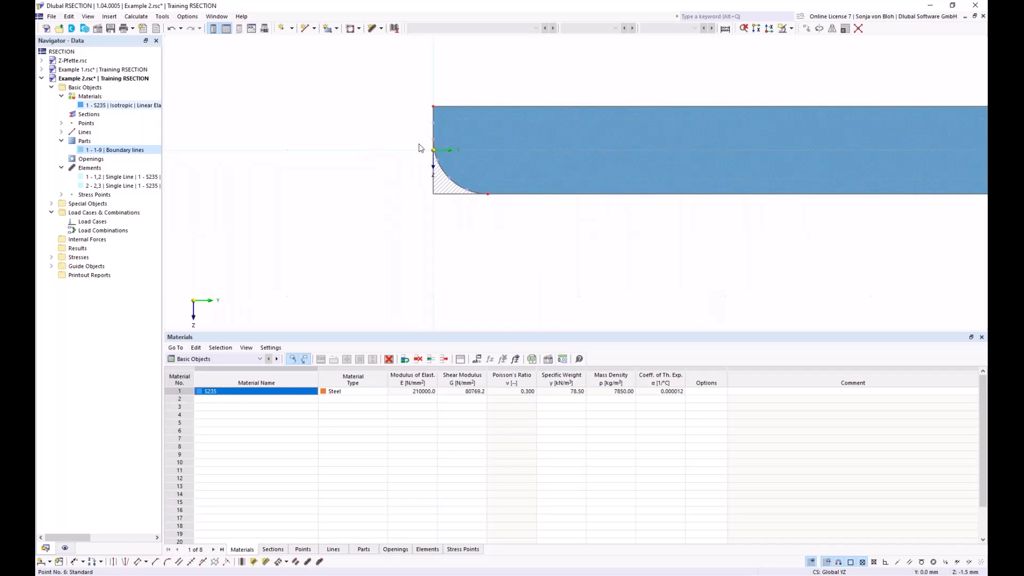
key(Delete)
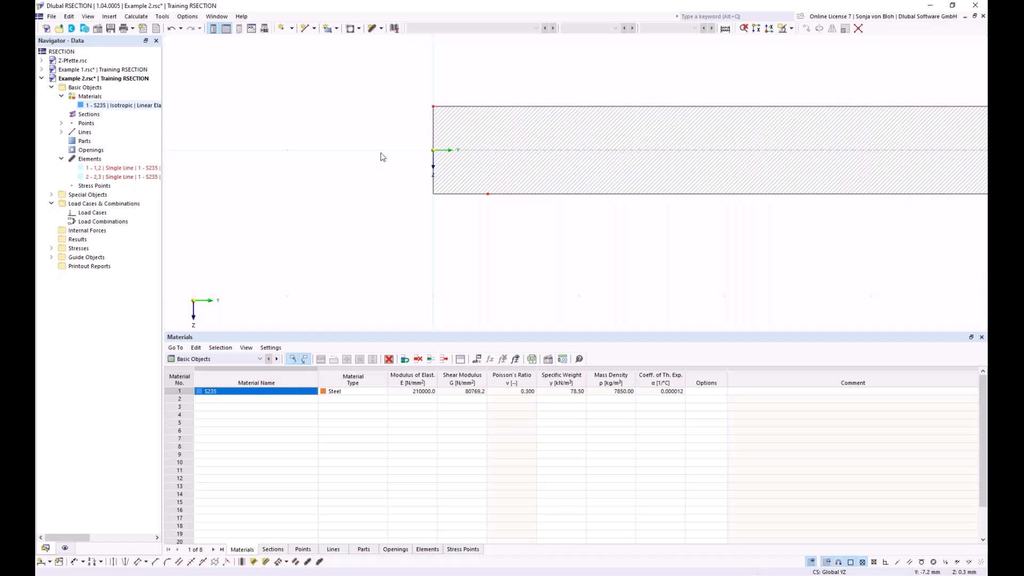
scroll(382, 153, down, 10)
middle_drag(446, 243, 399, 203)
scroll(412, 210, up, 3)
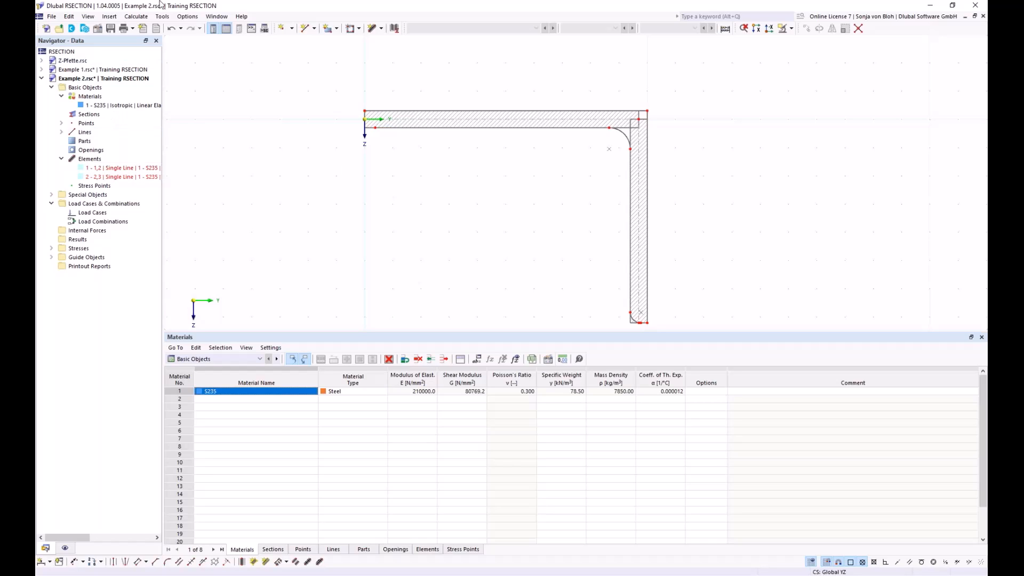
Step: Set up a new single-line element defined by length and direction, with length 200 mm, thickness 12 mm and material S235
click(382, 28)
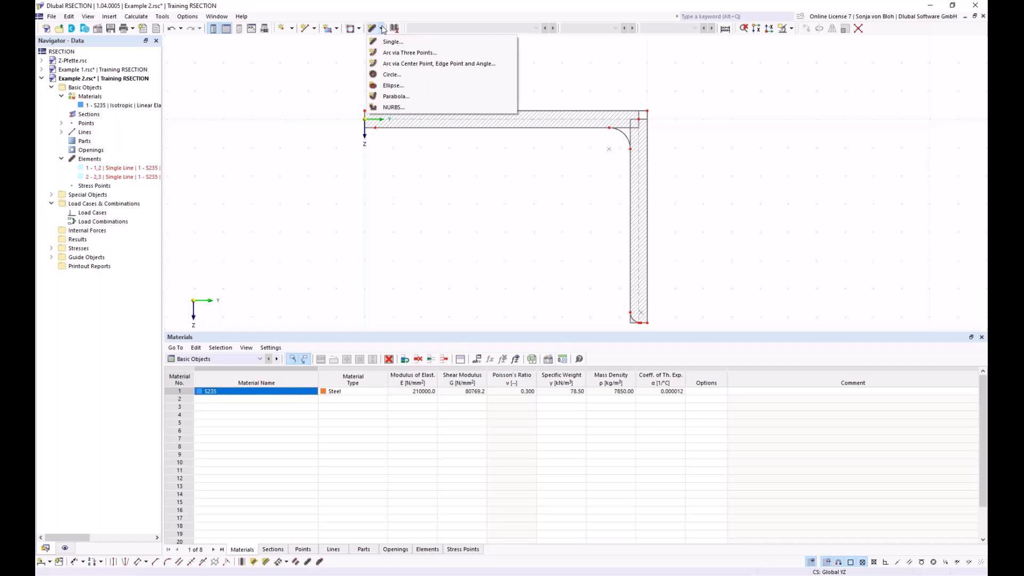
click(393, 42)
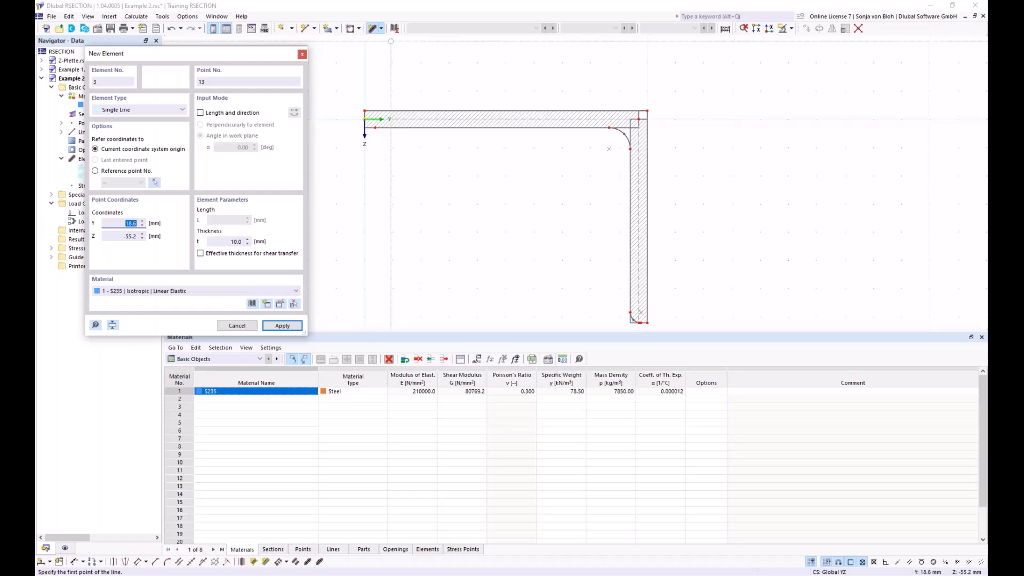
click(200, 113)
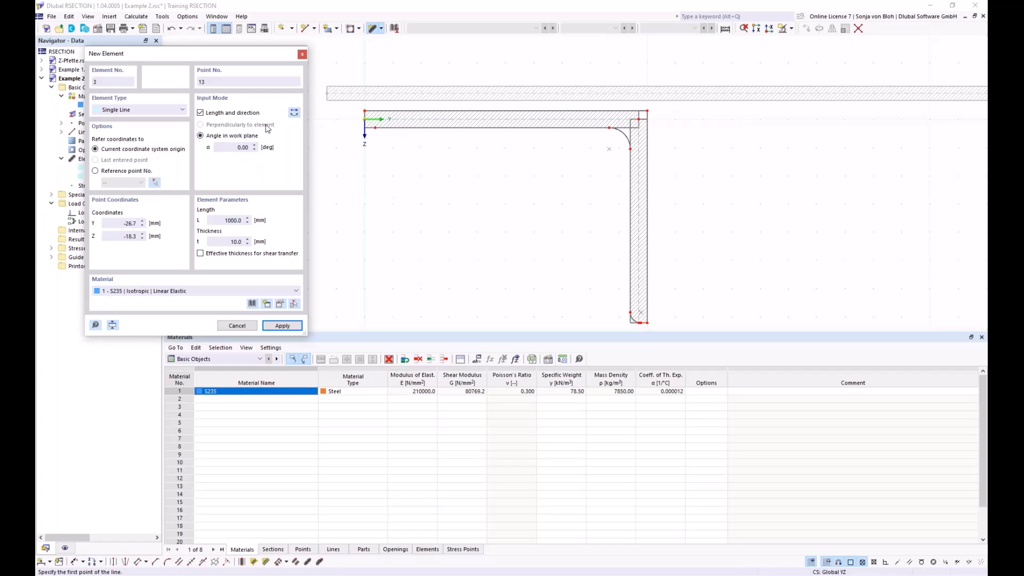
scroll(379, 168, down, 2)
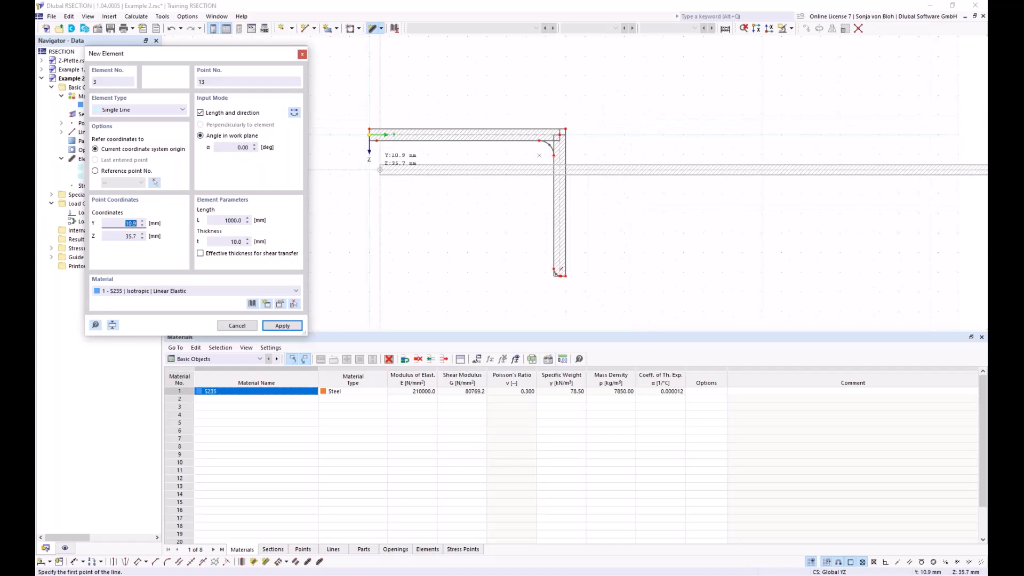
scroll(380, 169, down, 1)
click(234, 219)
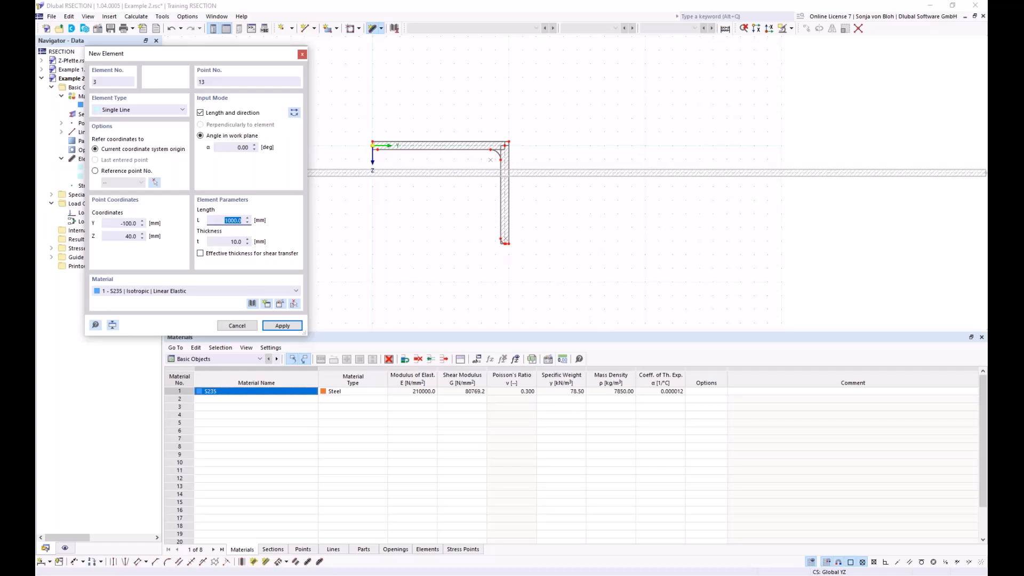
text(200)
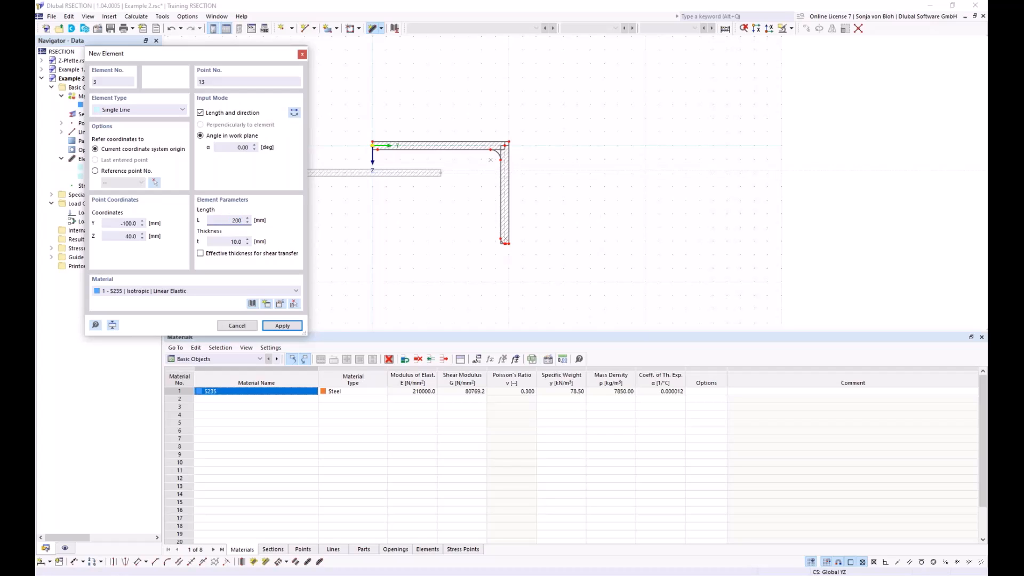
key(Tab)
text(12)
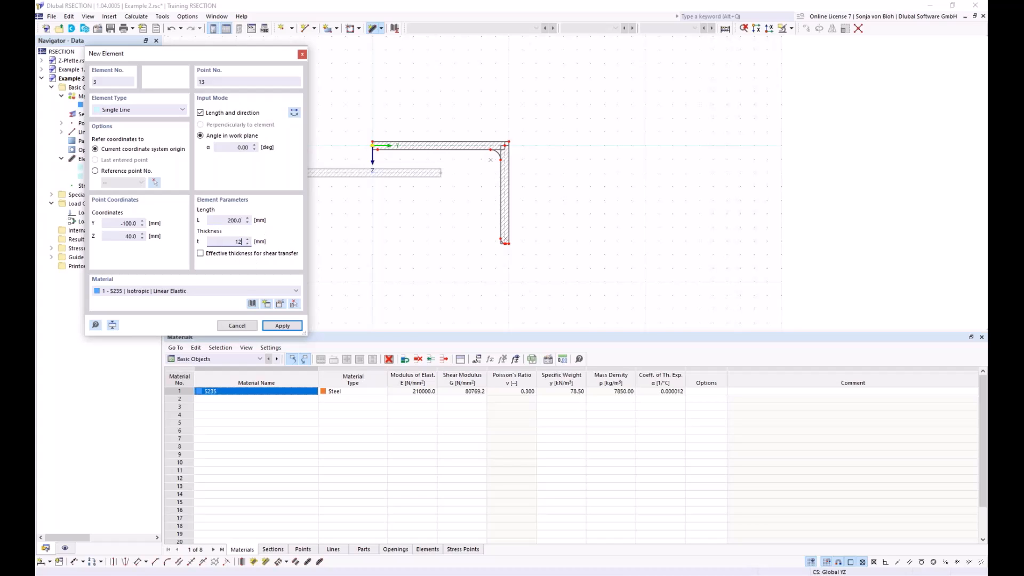
Step: Reverse the element's direction and place it at the origin so it extends the angle's long leg horizontally
scroll(490, 153, down, 2)
middle_drag(475, 139, 538, 140)
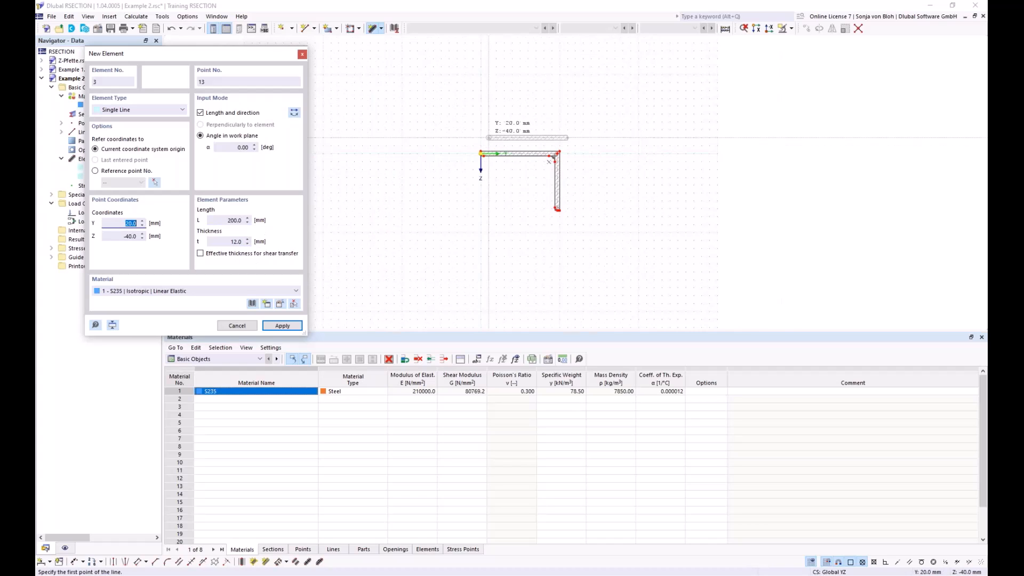
scroll(478, 131, up, 4)
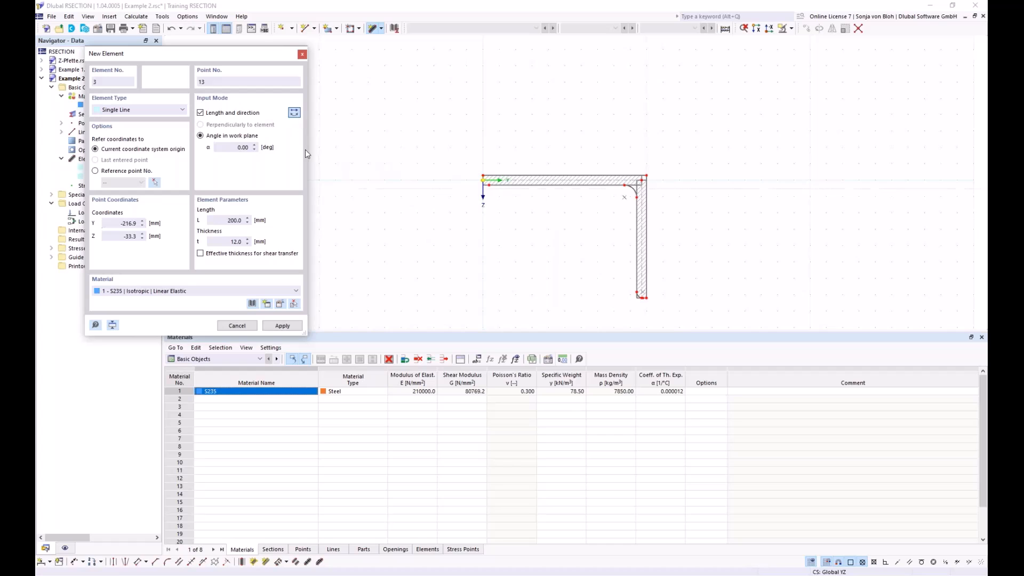
scroll(452, 202, up, 3)
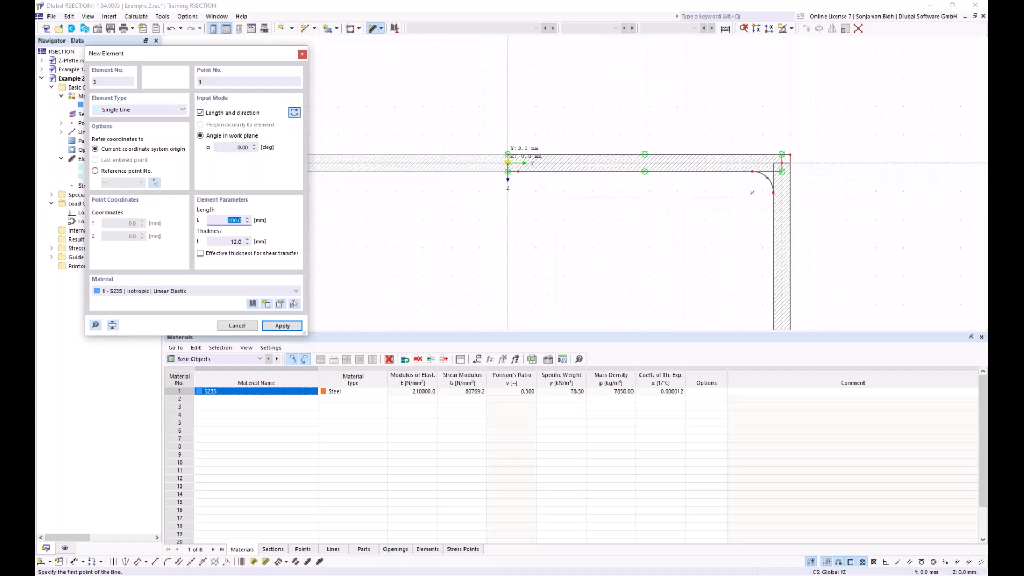
click(508, 162)
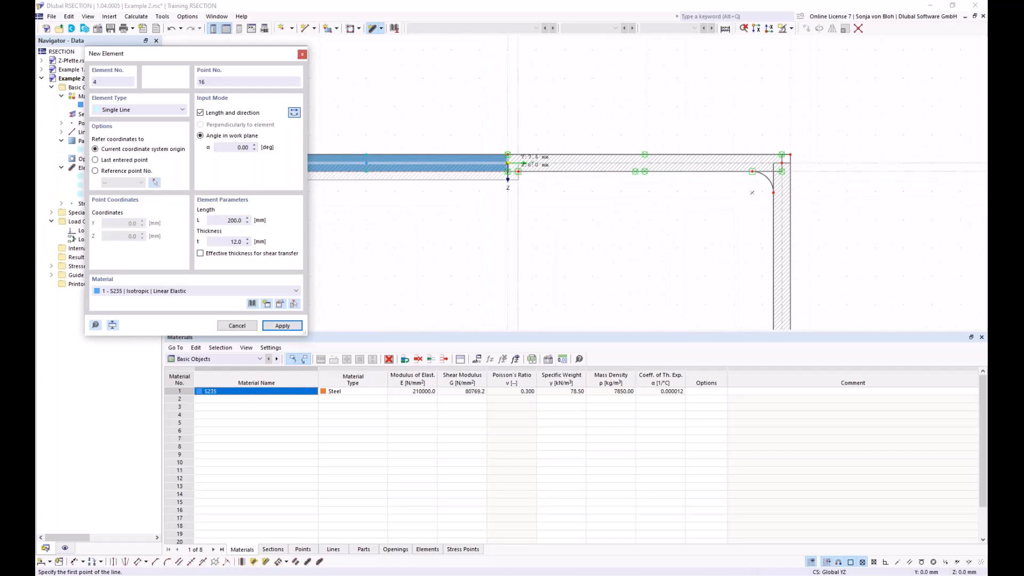
Step: Add a single-line web element at the origin in the regular direction, angled 90°, with length 400 mm and thickness 10 mm
scroll(552, 201, down, 4)
middle_drag(545, 224, 540, 170)
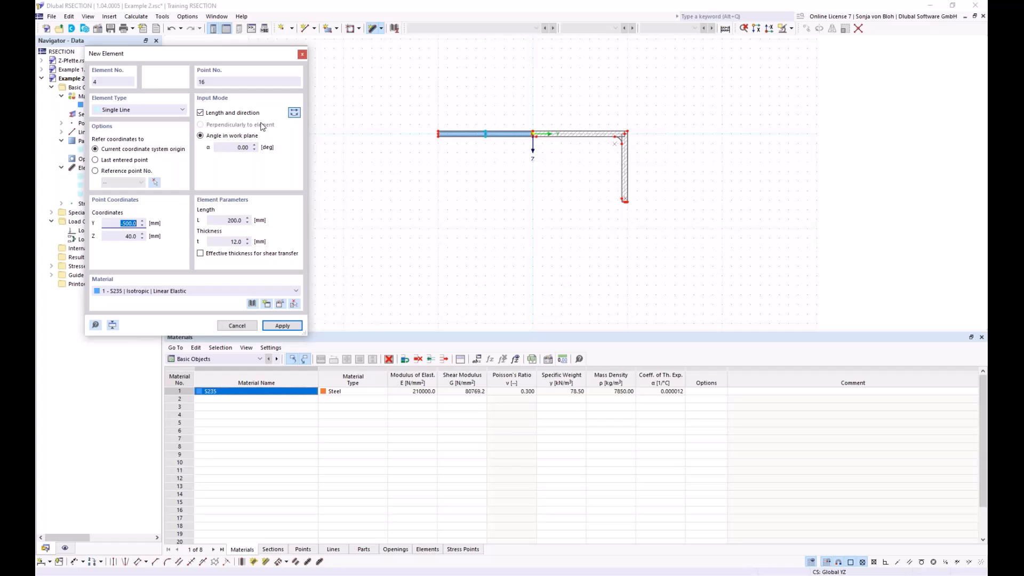
click(229, 148)
text(9)
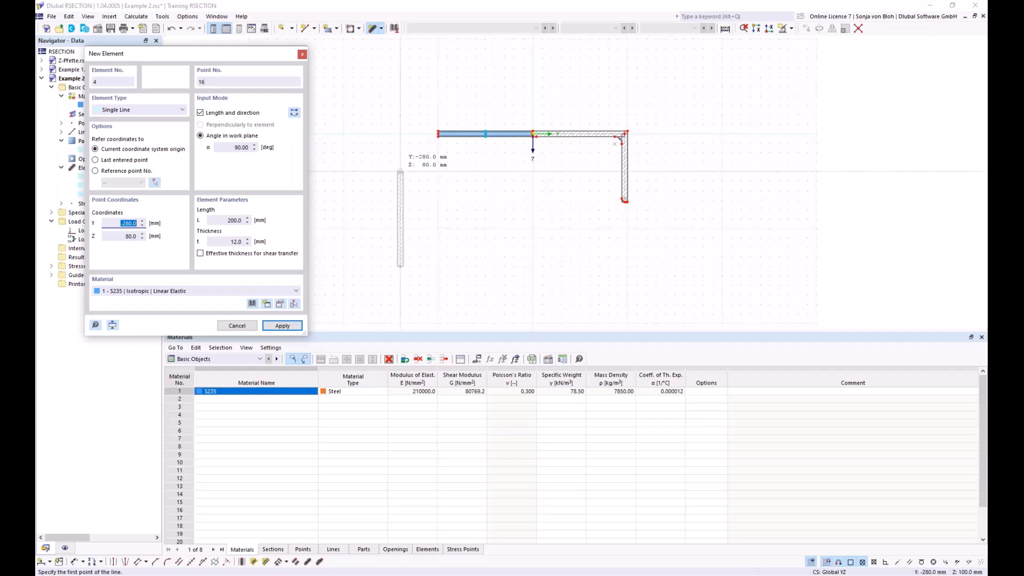
click(240, 219)
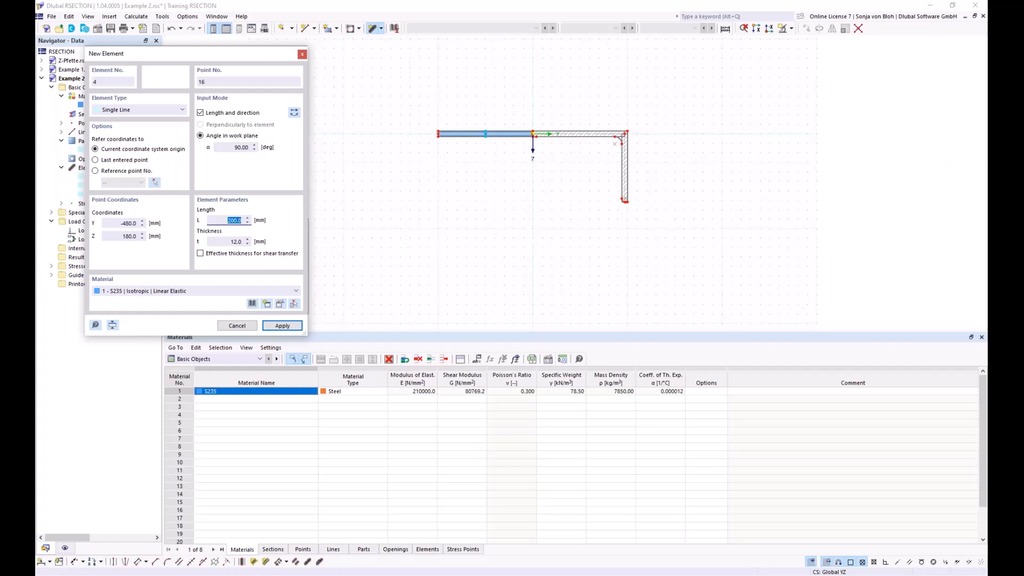
text(400)
key(Tab)
text(10)
scroll(558, 150, up, 3)
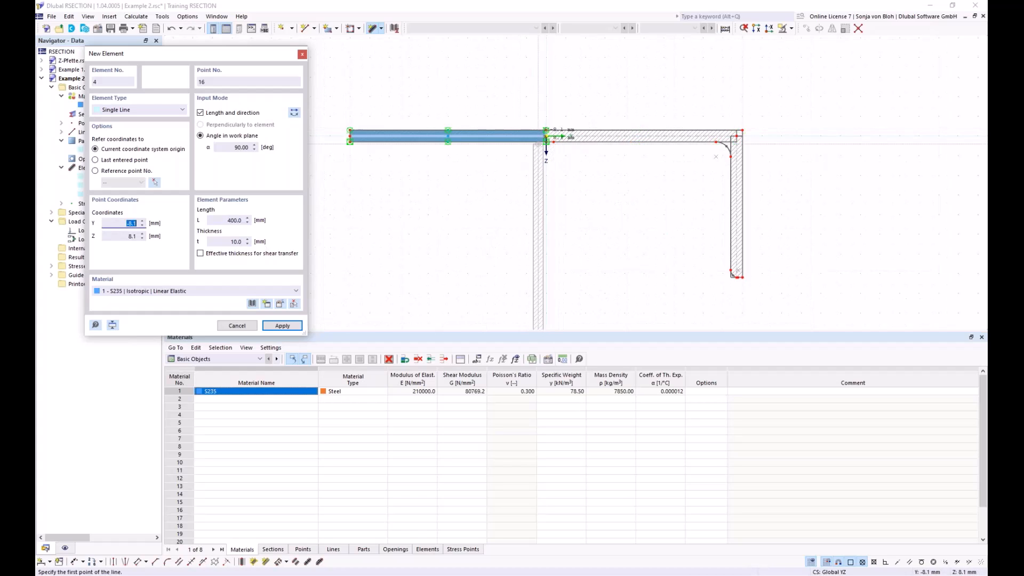
scroll(546, 136, up, 2)
click(554, 128)
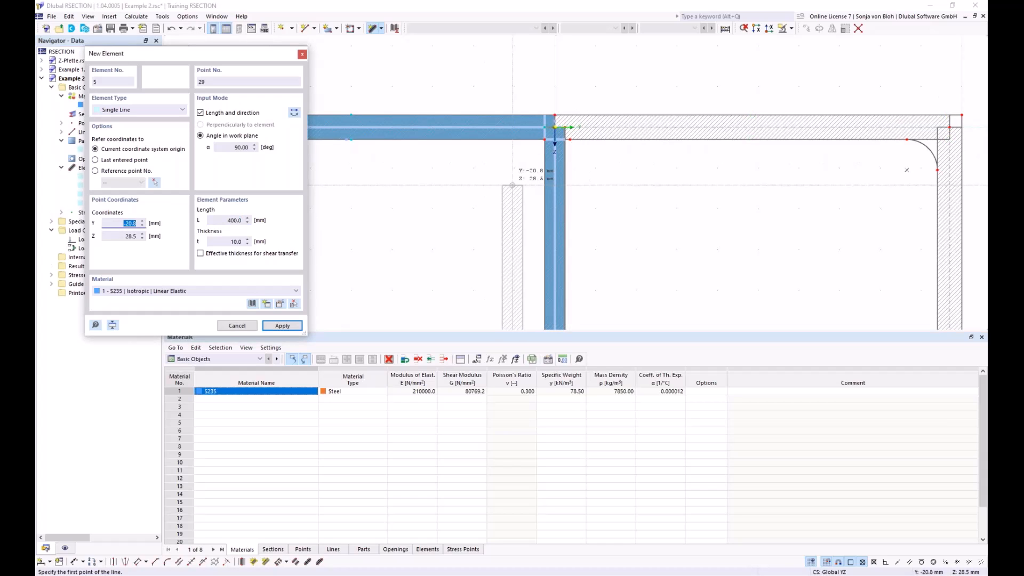
key(Escape)
Step: Delete the boundary-line part spanning the new flange plate and web at the origin
scroll(525, 141, up, 3)
middle_drag(519, 156, 470, 206)
scroll(540, 160, up, 2)
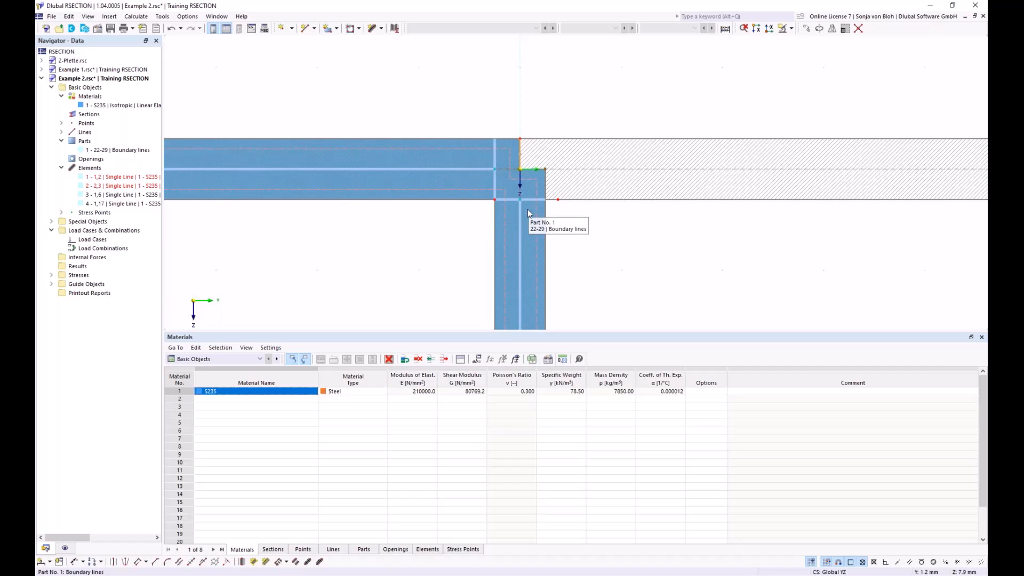
key(Delete)
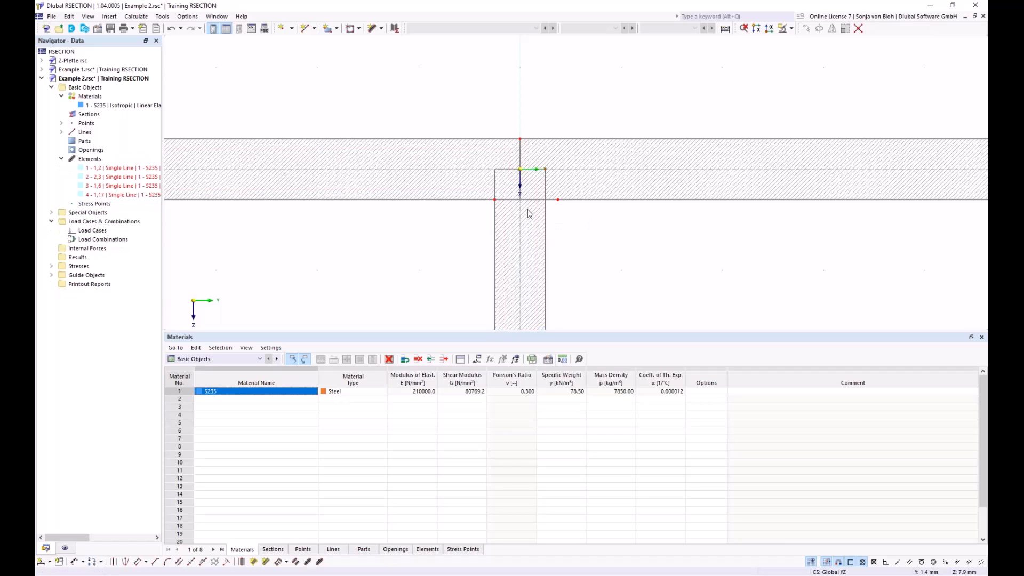
scroll(540, 175, up, 2)
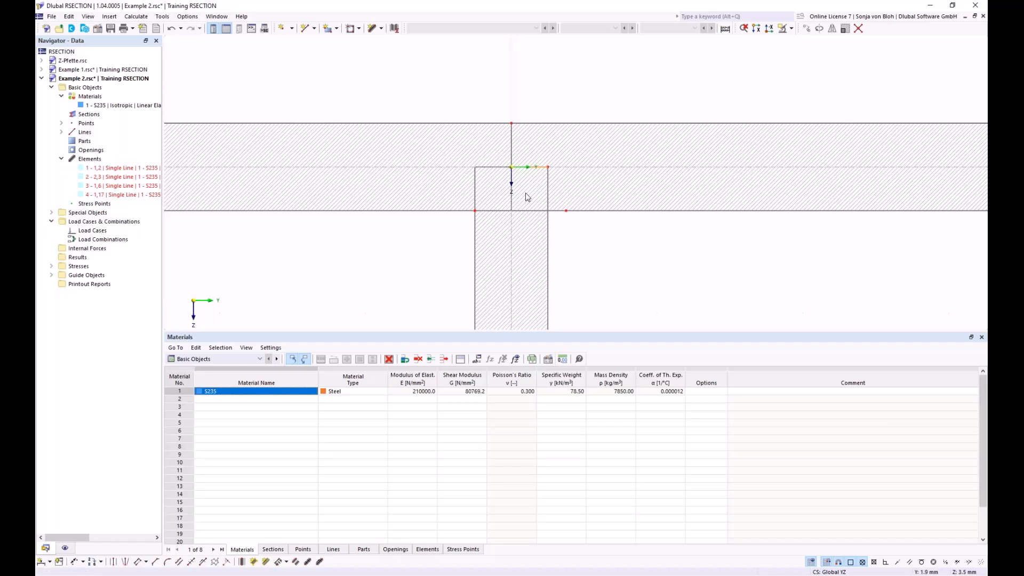
scroll(526, 193, down, 8)
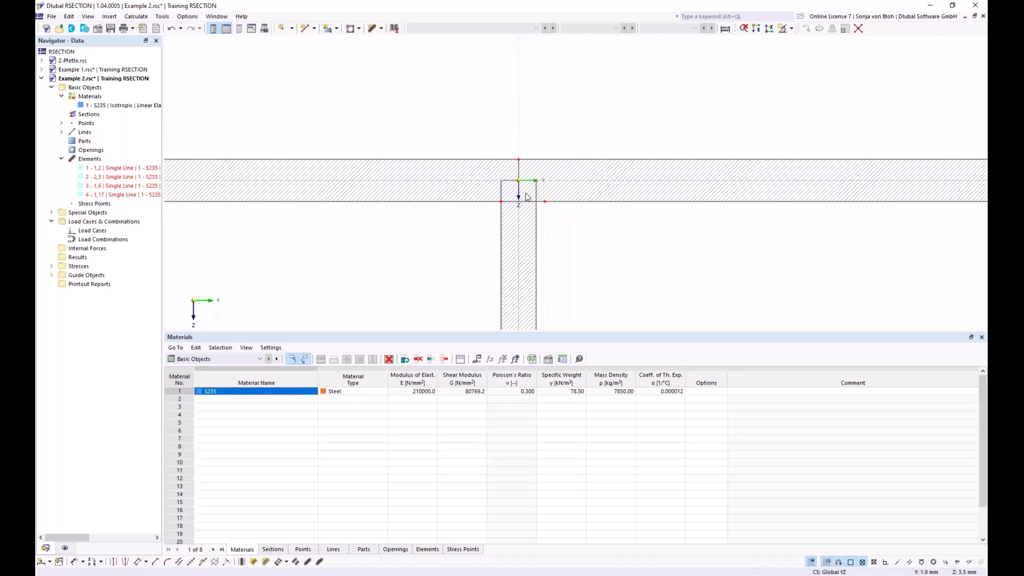
middle_drag(474, 233, 464, 181)
scroll(463, 181, down, 1)
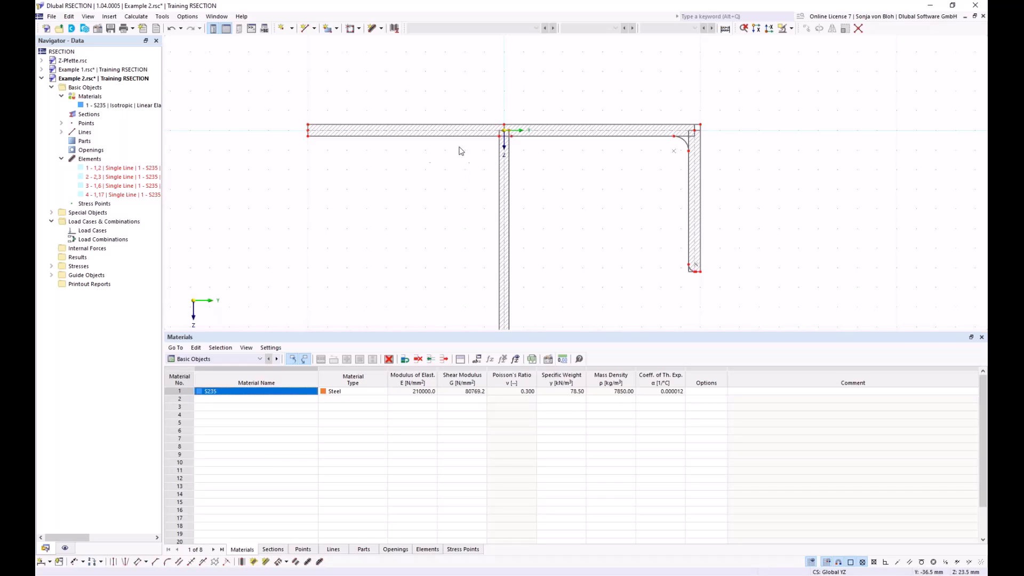
Step: Set up an angled corner of type Edge and Angle with length L1 6*sqrt(2) mm and angle 45°
click(178, 510)
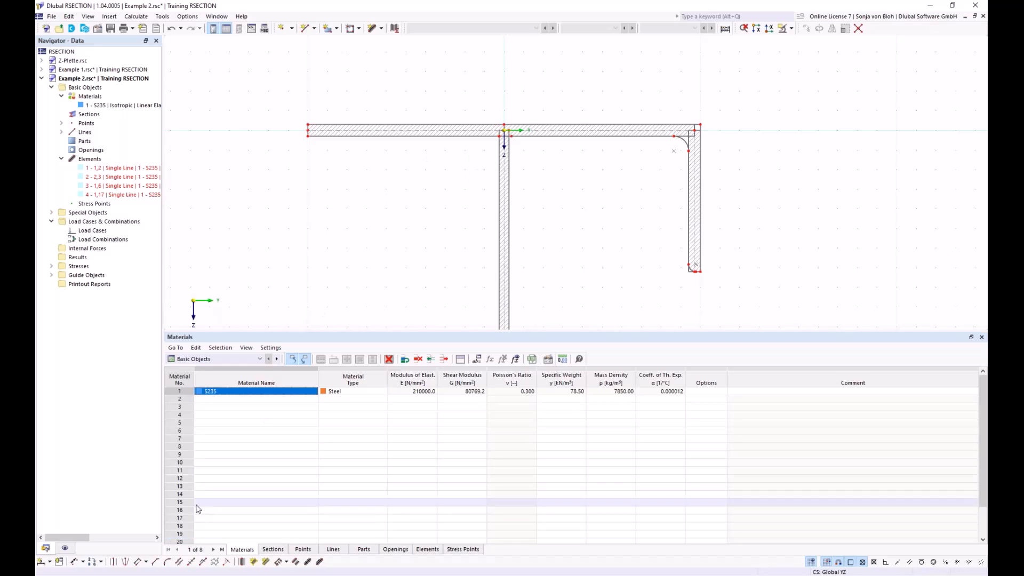
click(156, 562)
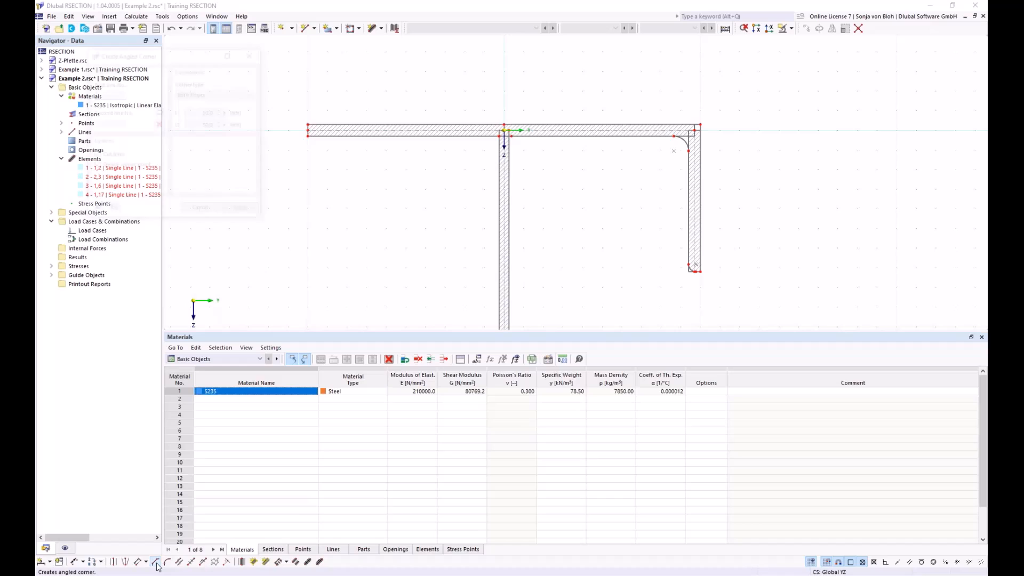
drag(155, 56, 226, 138)
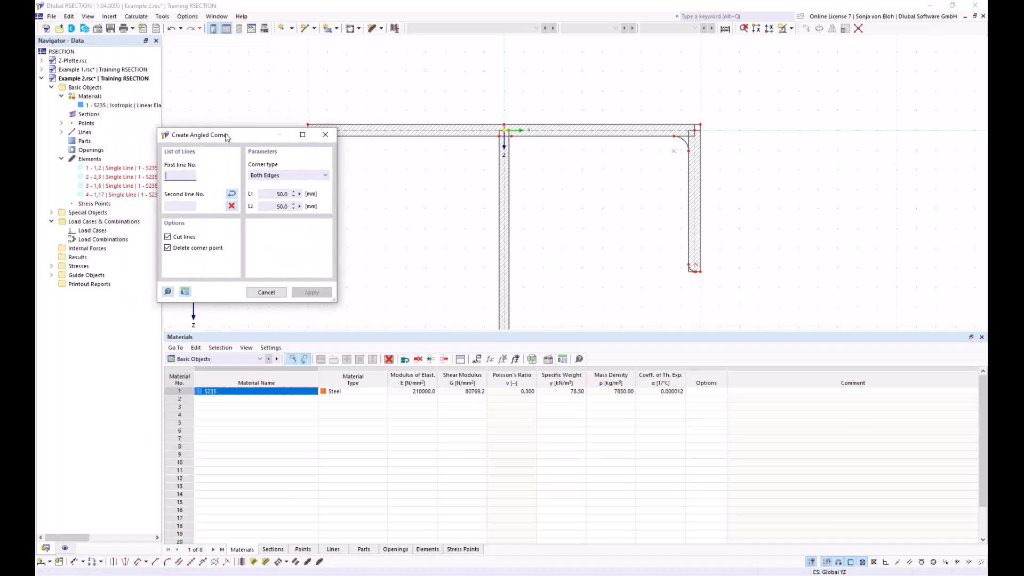
click(314, 178)
click(294, 192)
drag(271, 194, 312, 197)
text(5)
text(*sqrt()
text(2)
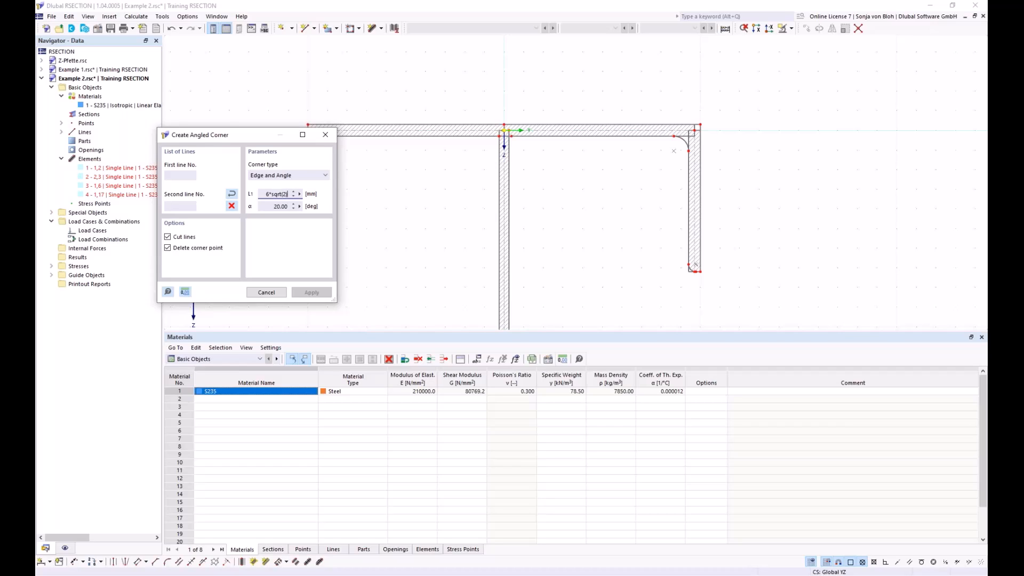
text())
key(Tab)
text(4)
Step: Create the angled corner between the added flange plate's underside and the adjacent edge of the web
scroll(469, 136, up, 2)
click(482, 139)
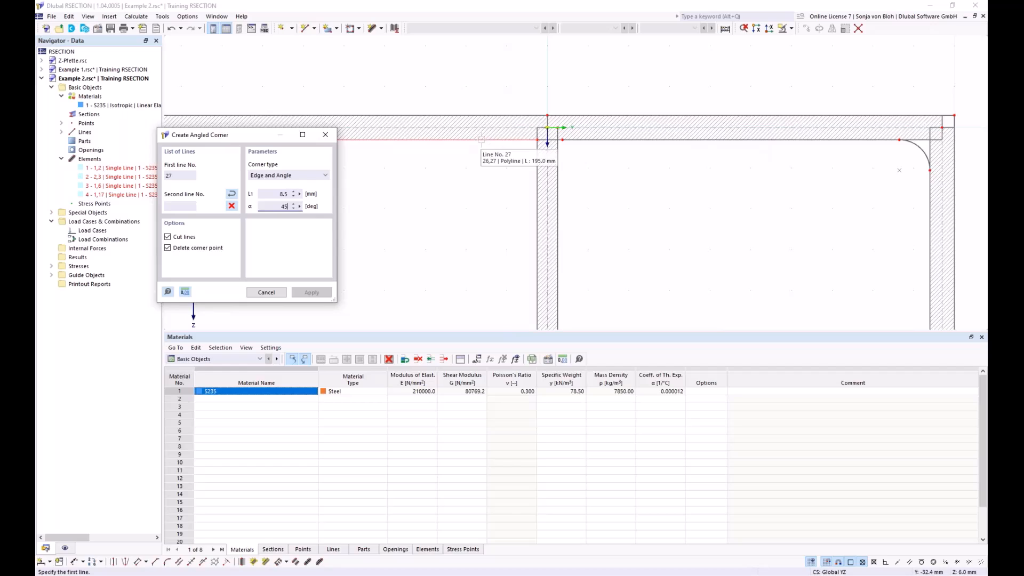
click(537, 193)
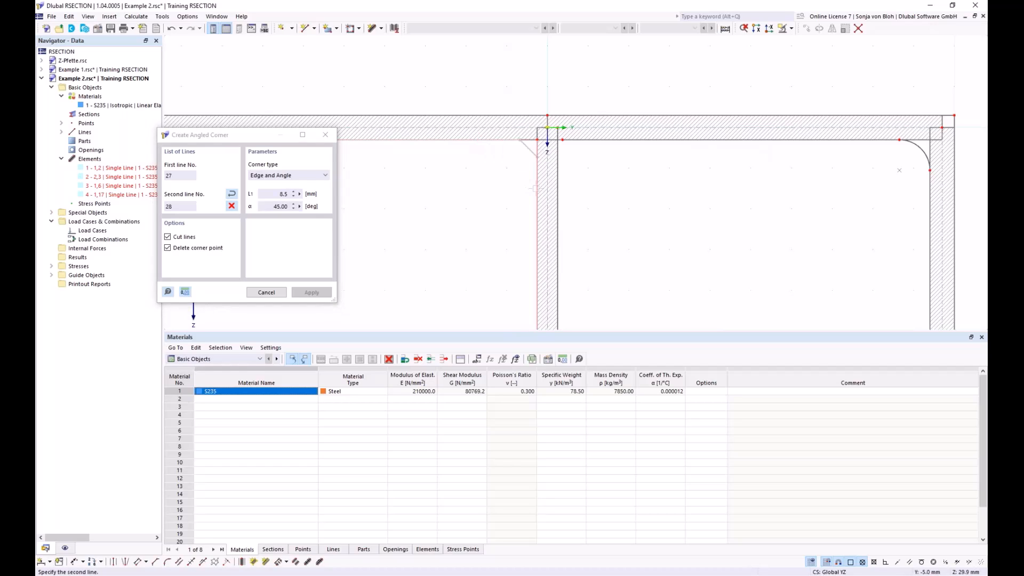
Step: Create the matching angled corner between the angle's horizontal leg underside and the adjacent edge of the web
click(591, 140)
click(557, 182)
key(Escape)
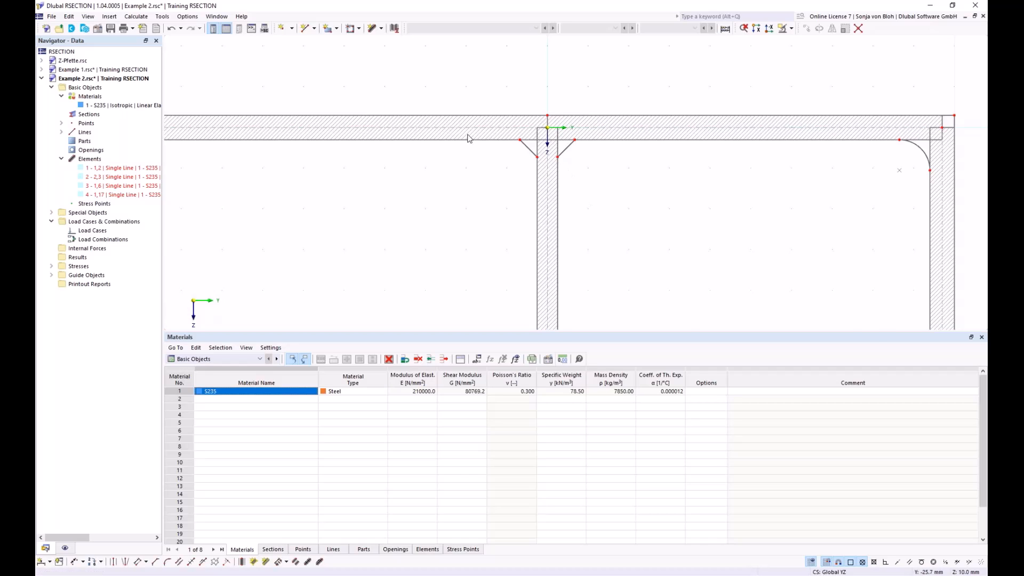
Step: Create a part in material S235 from the boundary lines enclosing the whole cross-section outline
scroll(426, 155, down, 3)
middle_drag(401, 203, 380, 142)
click(337, 29)
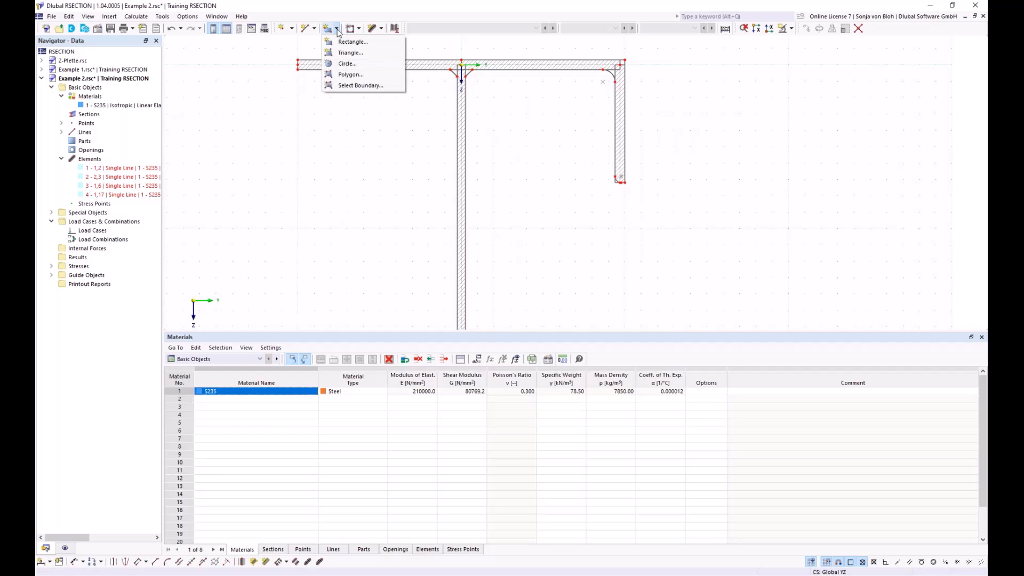
click(349, 86)
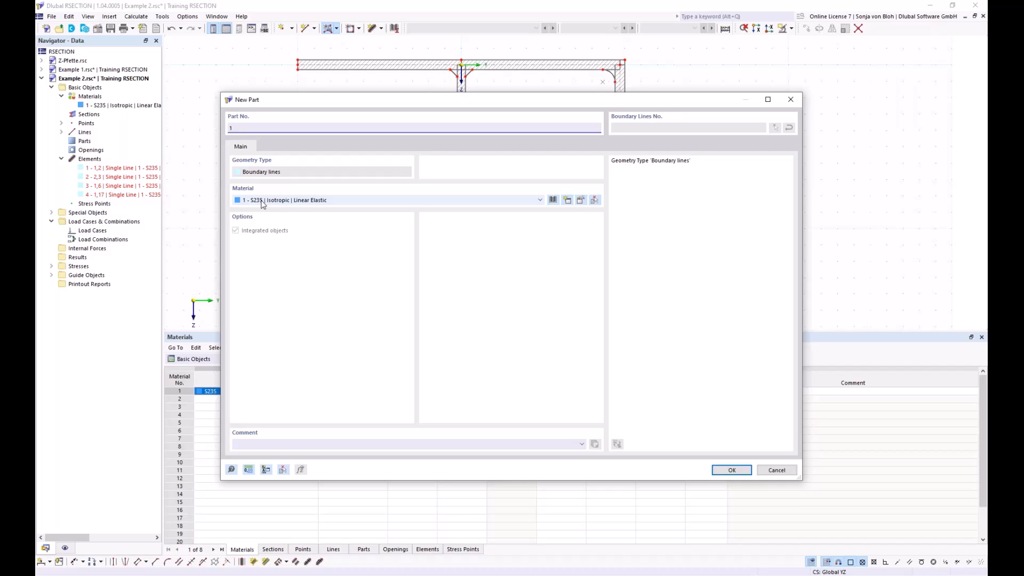
click(732, 470)
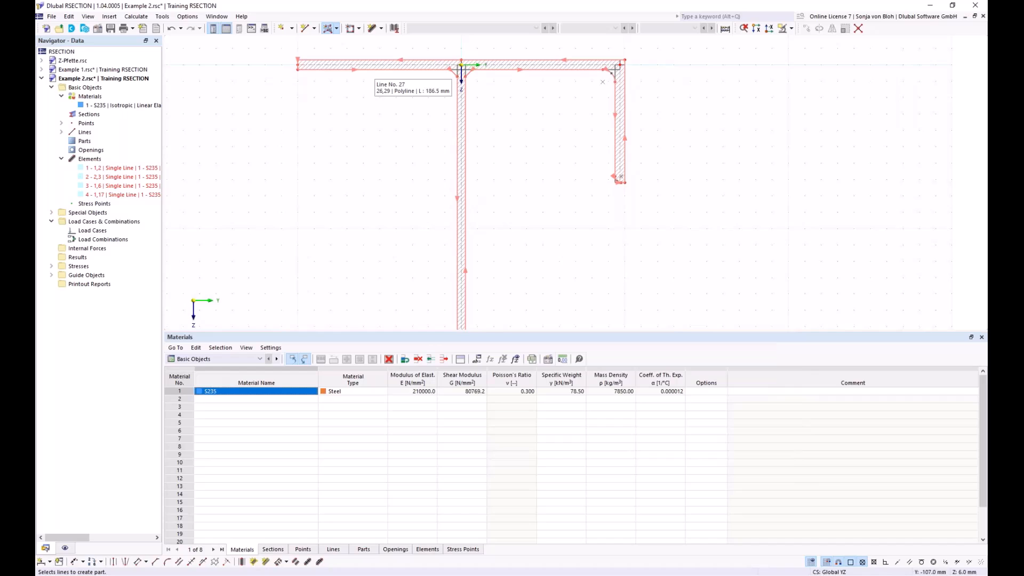
click(461, 66)
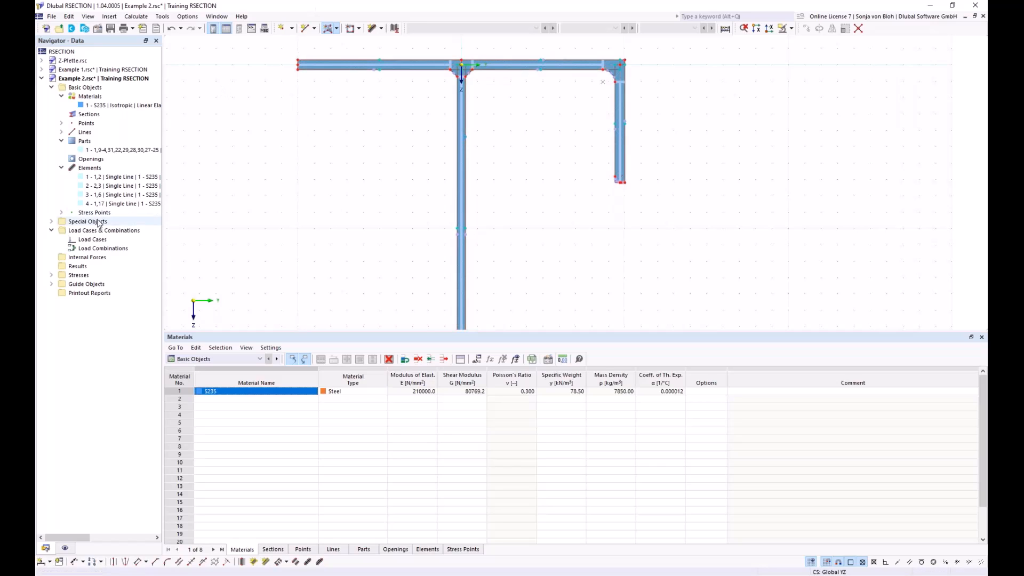
Step: Create two permanent load cases, LC1 named N and LC2 named M
right_click(85, 240)
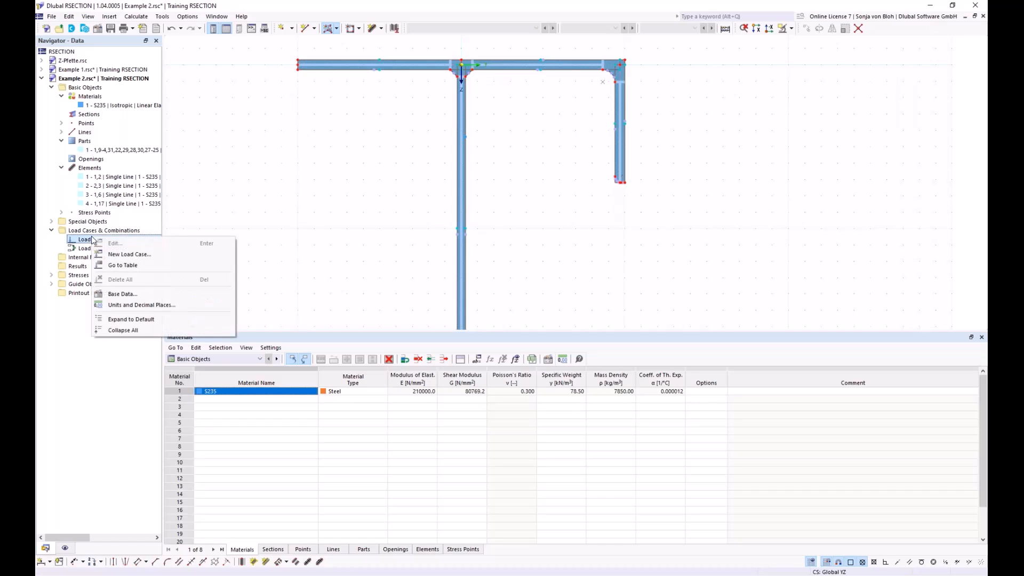
click(127, 255)
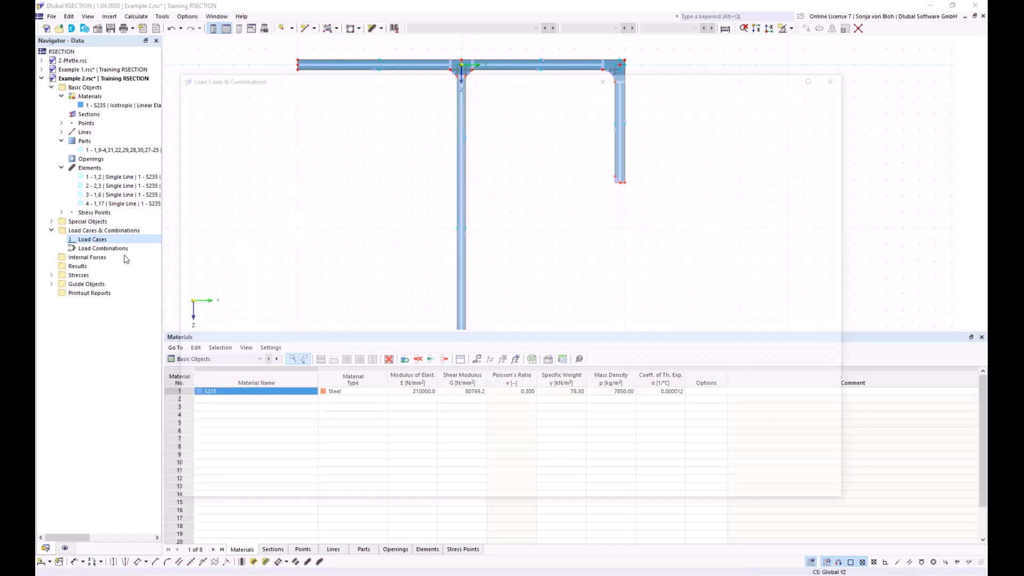
text(N)
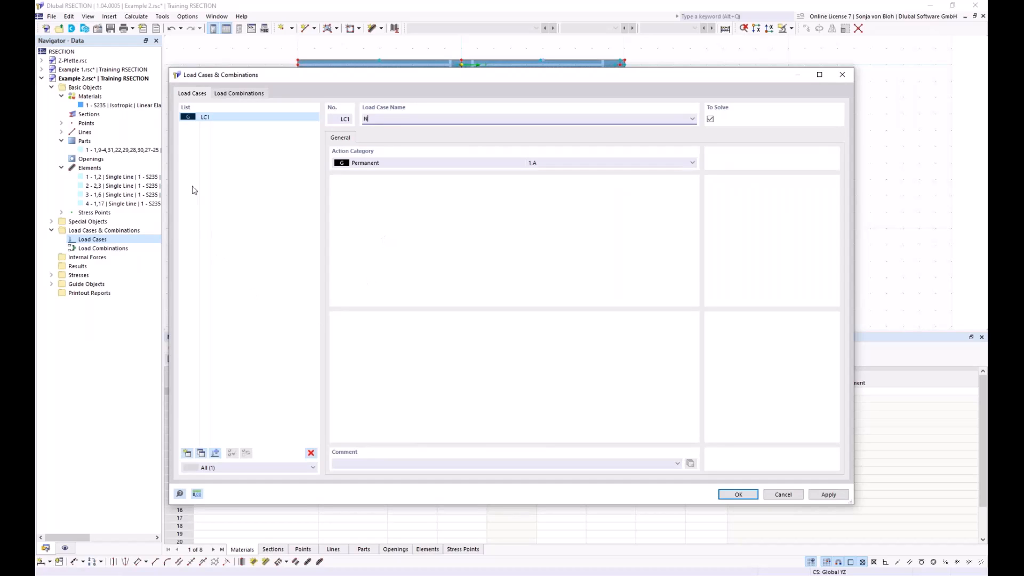
click(187, 453)
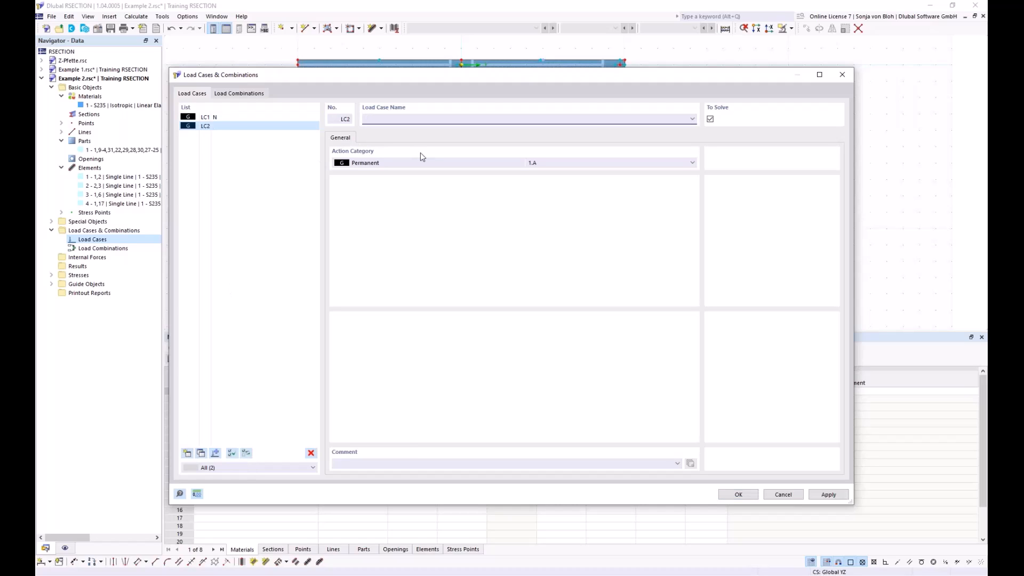
text(M)
Step: Add a load combination that contains load cases LC1 and LC2, each with factor 1.00
click(250, 93)
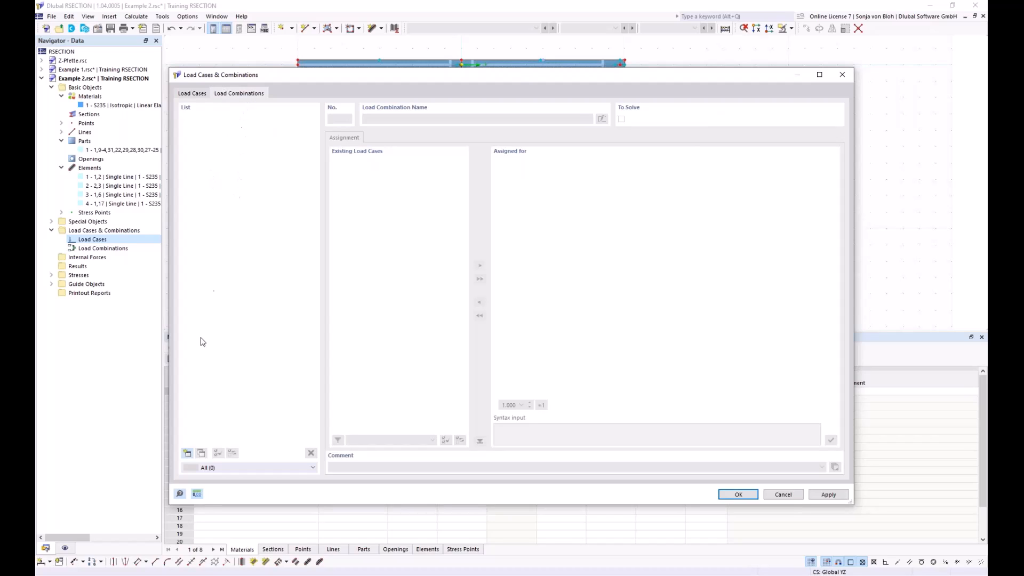
click(187, 454)
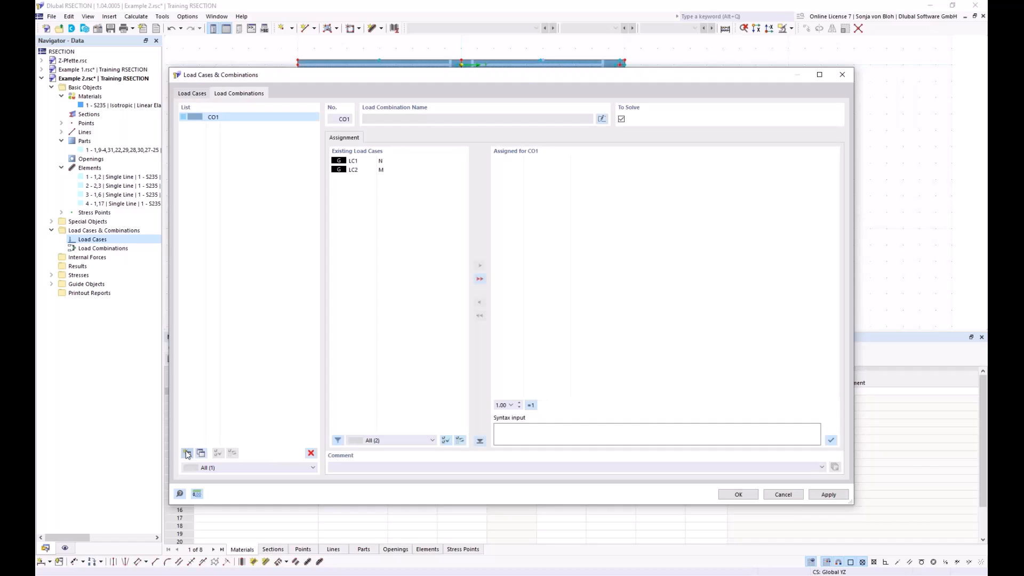
click(480, 280)
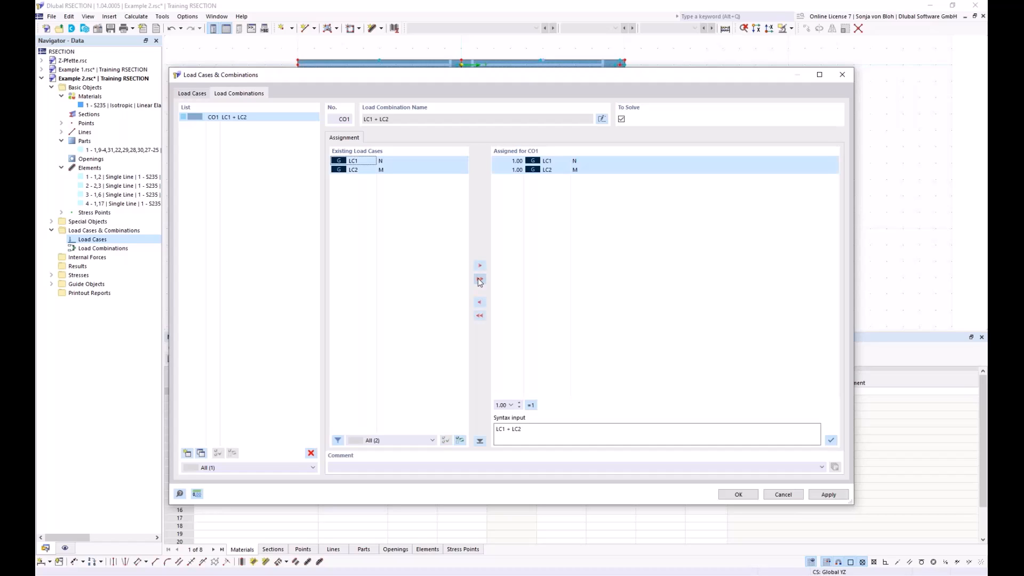
click(738, 494)
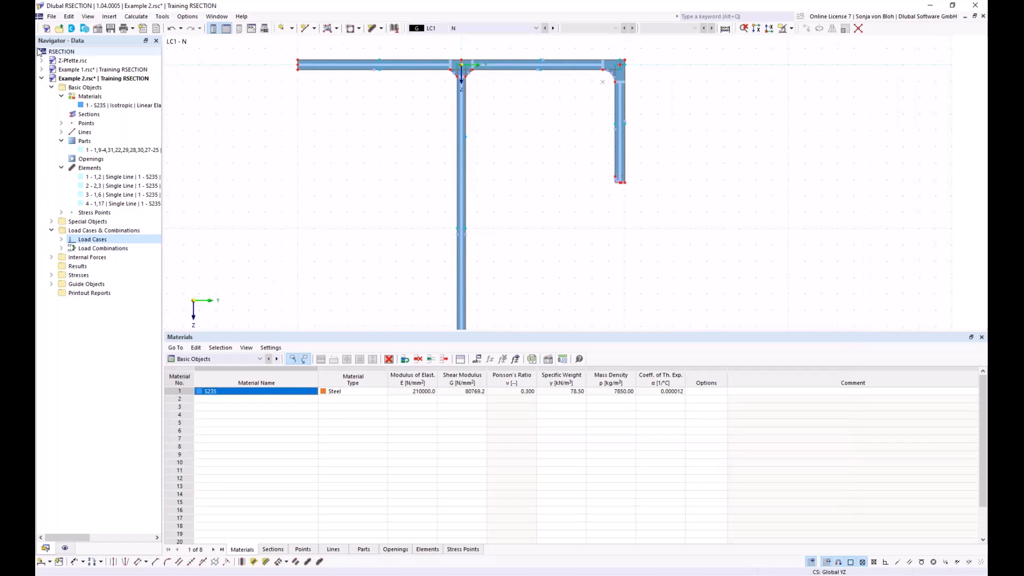
Step: Define internal forces for load case LC1 on member 1 with axial force N of -50 kN
click(52, 258)
click(61, 266)
double_click(107, 276)
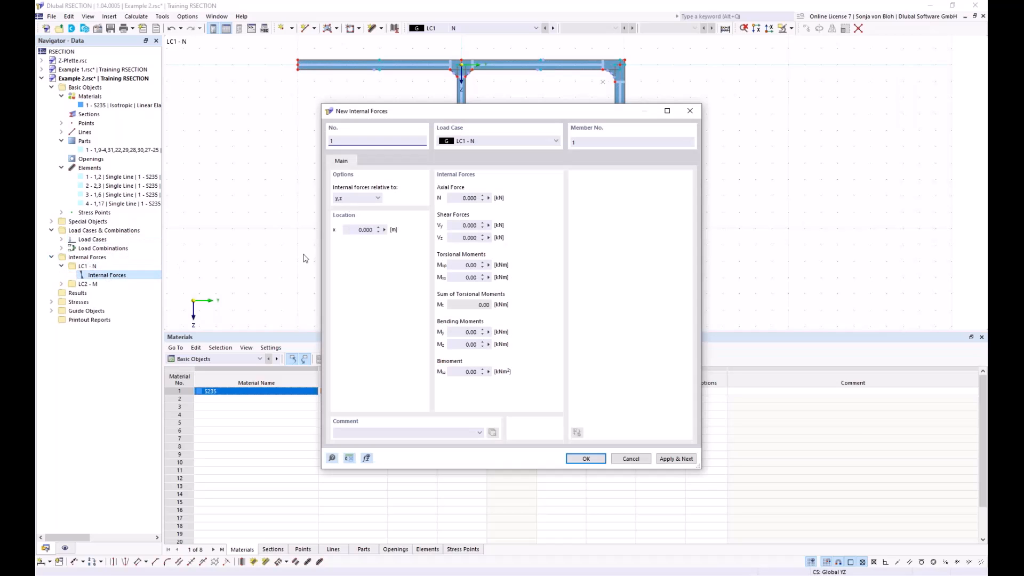
click(460, 198)
key(BackSpace)
click(667, 459)
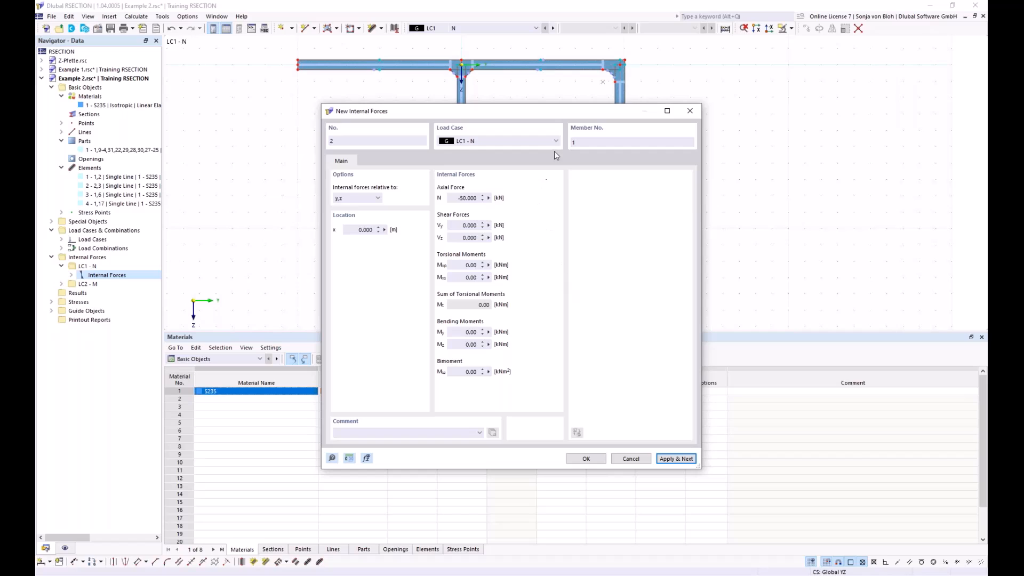
Step: Define internal forces for load case LC2 with axial force N of 0 kN and bending moment My of 20 kNm
click(557, 141)
click(505, 156)
click(454, 198)
double_click(454, 198)
text(0)
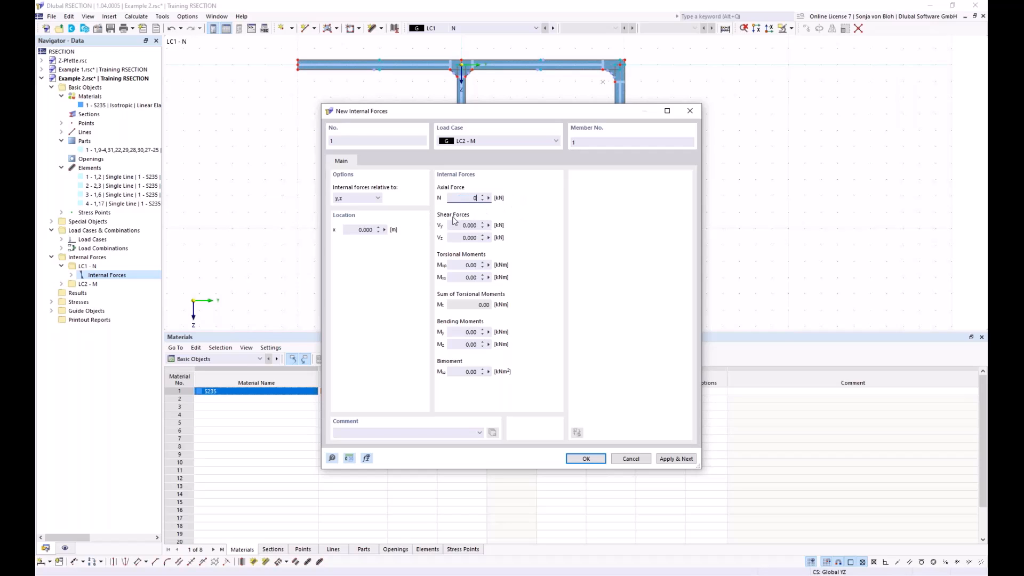
double_click(469, 332)
text(20)
click(586, 458)
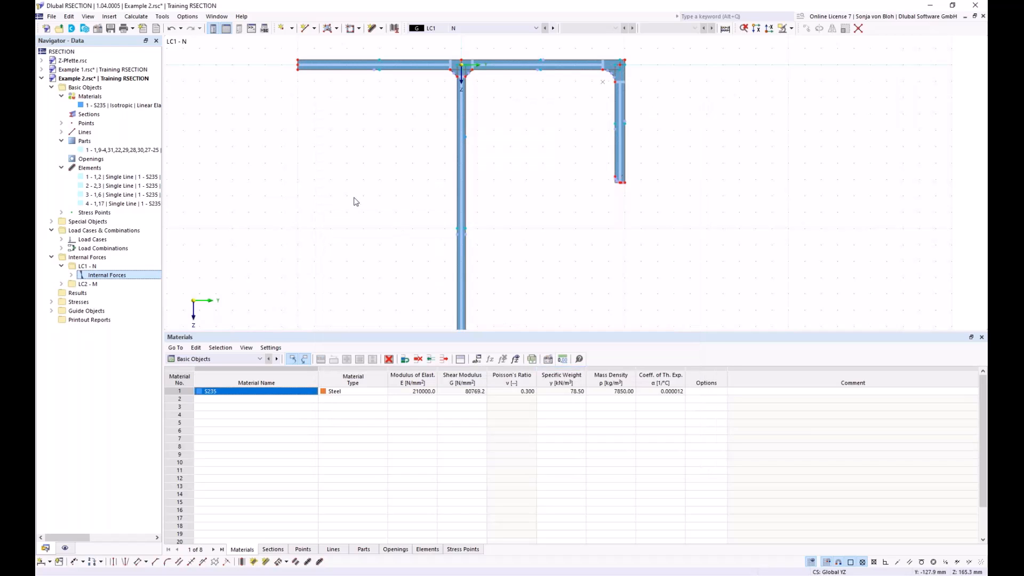
Step: Enlarge the graphics area and calculate the cross-section
drag(347, 332, 360, 472)
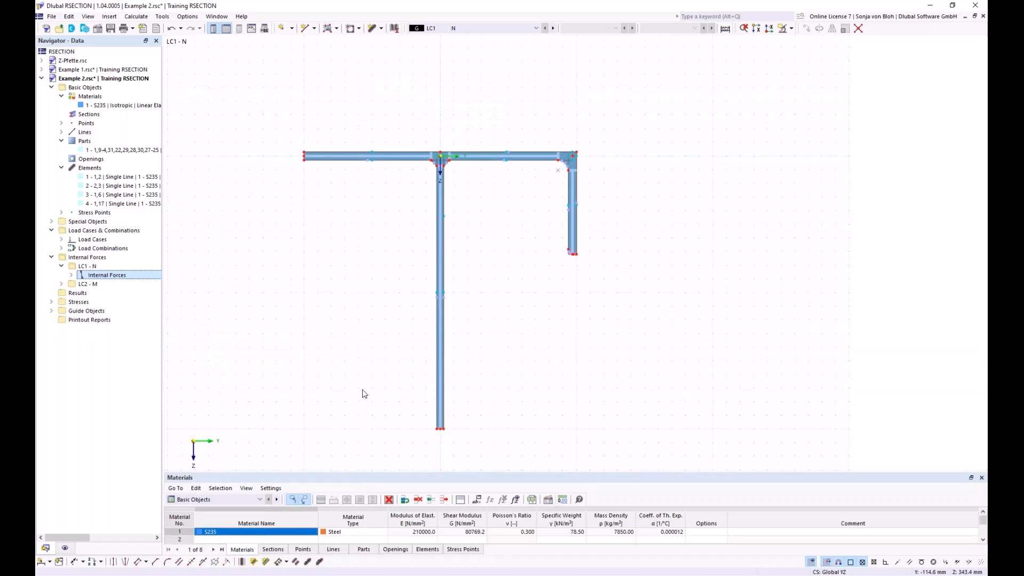
click(143, 17)
click(153, 28)
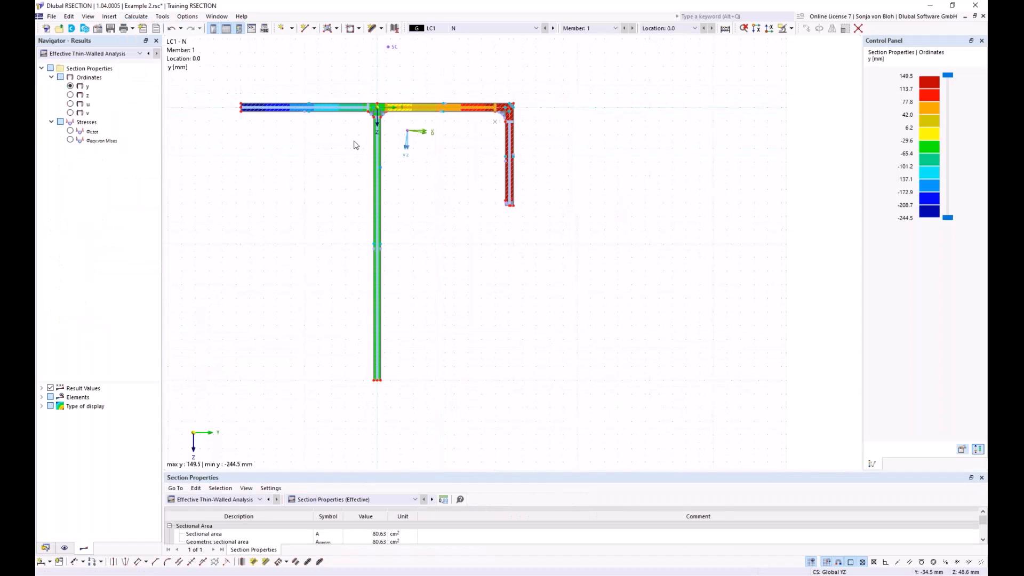
middle_drag(283, 216, 347, 225)
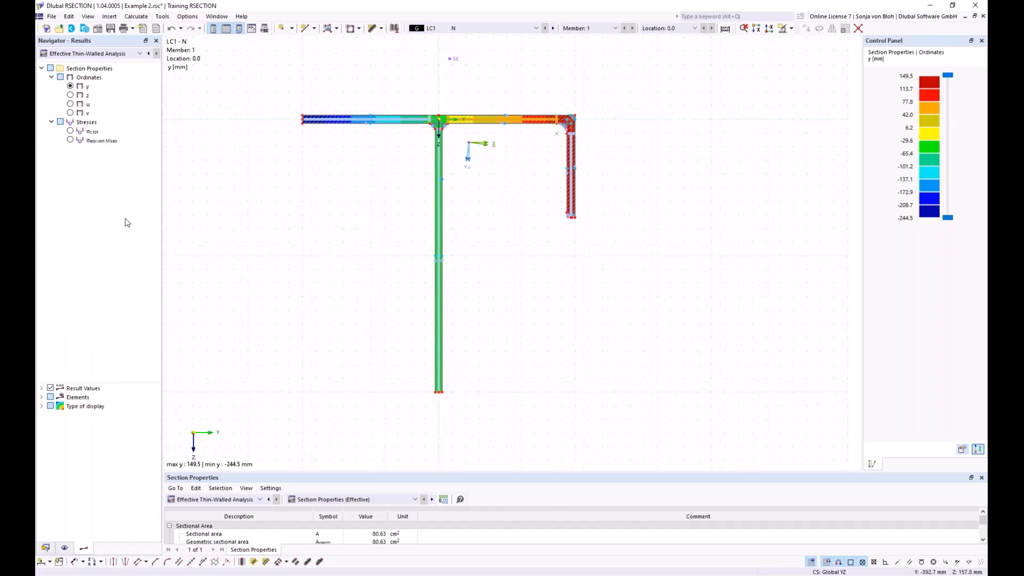
Step: Display the total normal stresses σx,tot on the effective section for LC1 and inspect their distribution
click(71, 132)
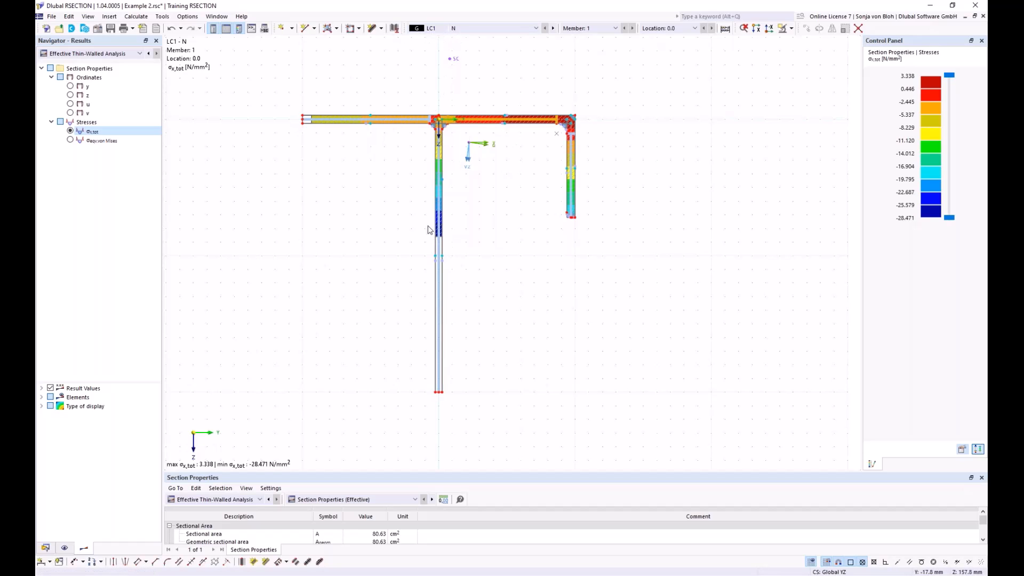
scroll(302, 119, up, 2)
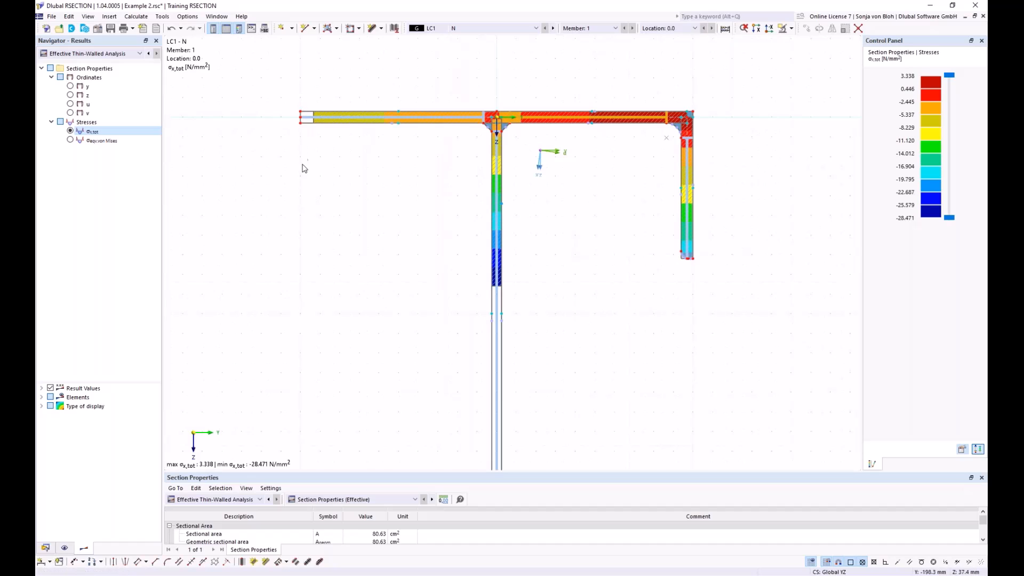
scroll(359, 286, down, 1)
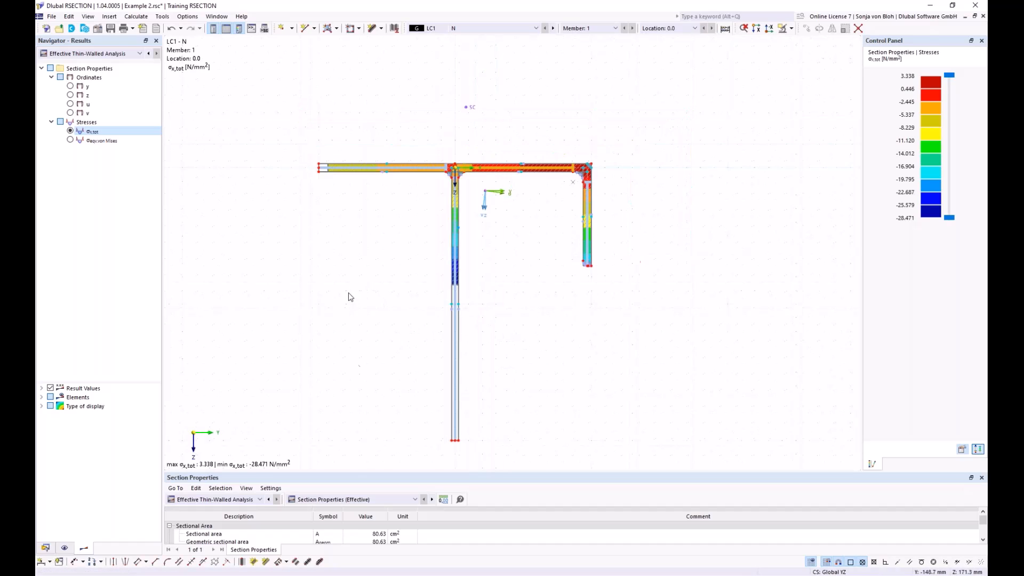
Step: Review the section classification and the effective widths of the subpanels according to EN 1993-1-1 in the result tables
drag(291, 473, 291, 354)
click(415, 349)
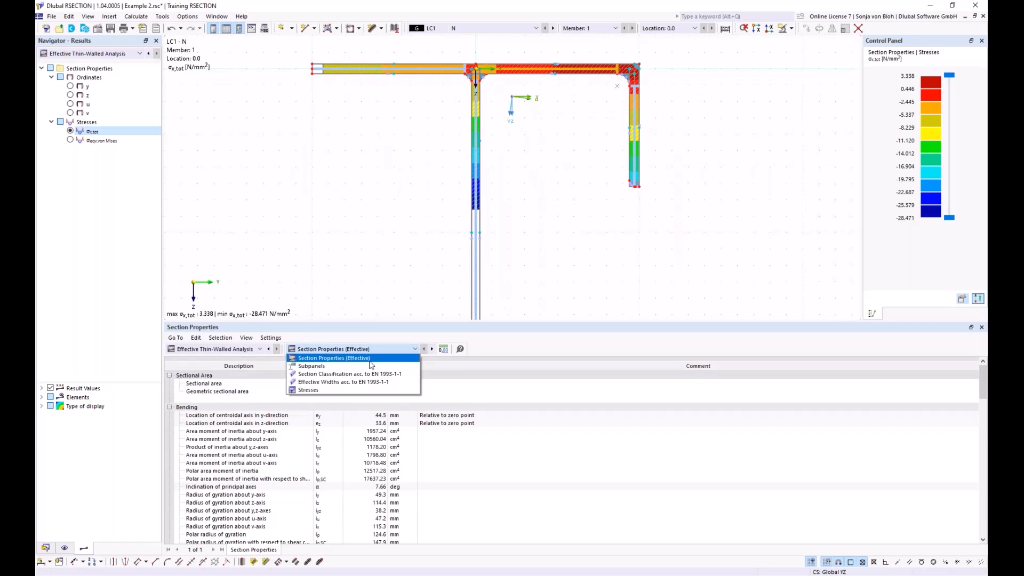
click(329, 374)
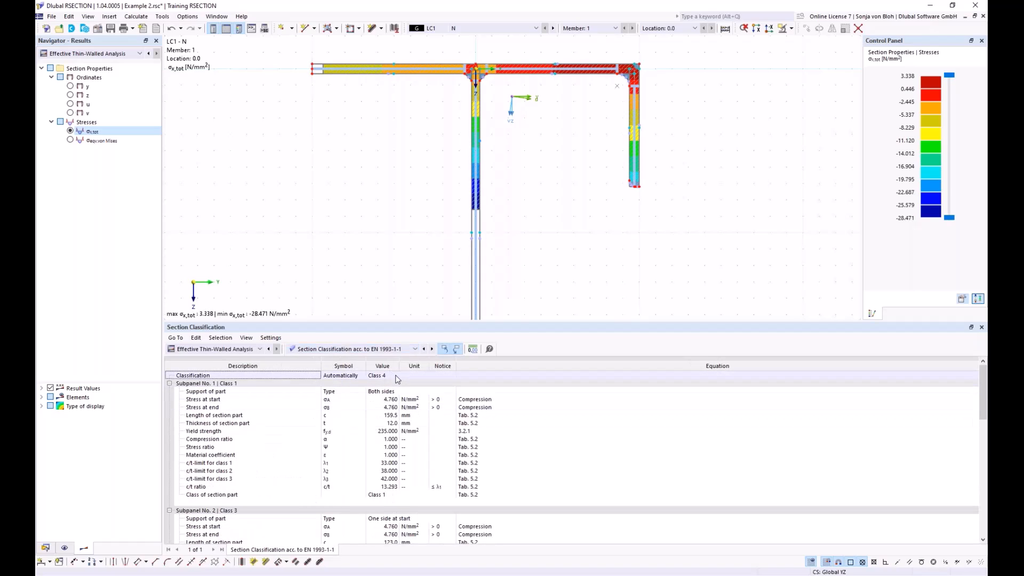
click(415, 351)
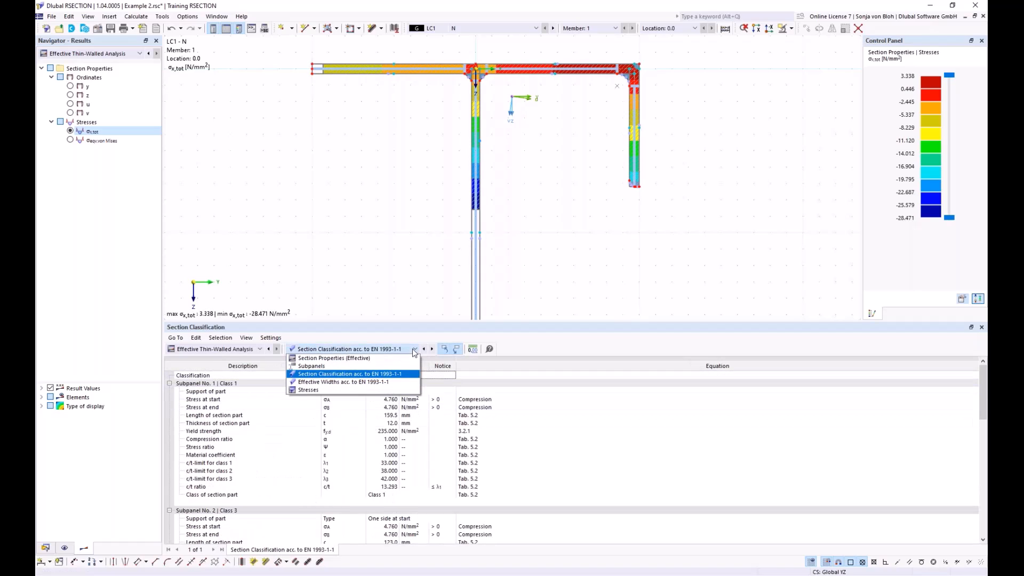
click(365, 382)
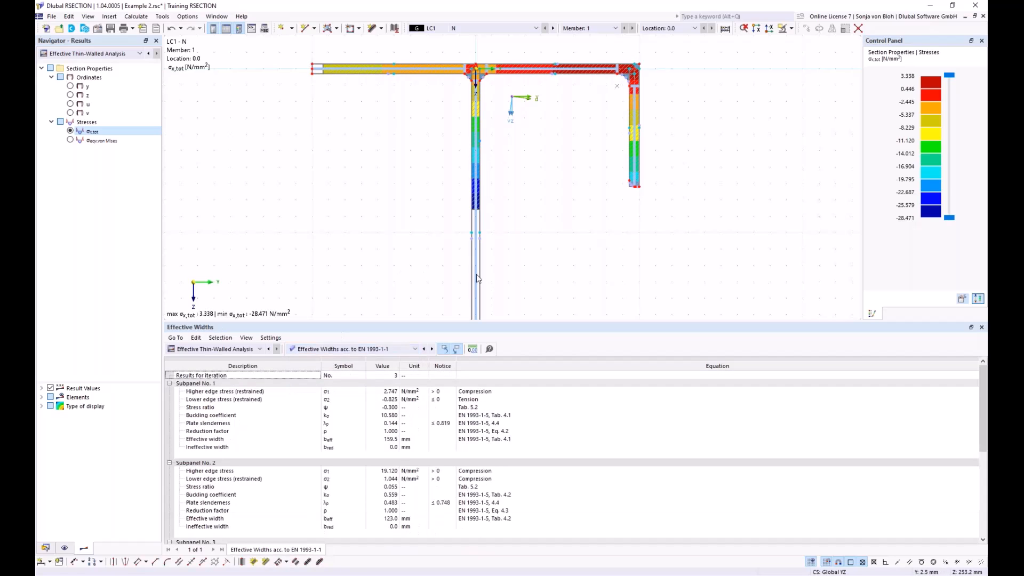
scroll(415, 498, down, 6)
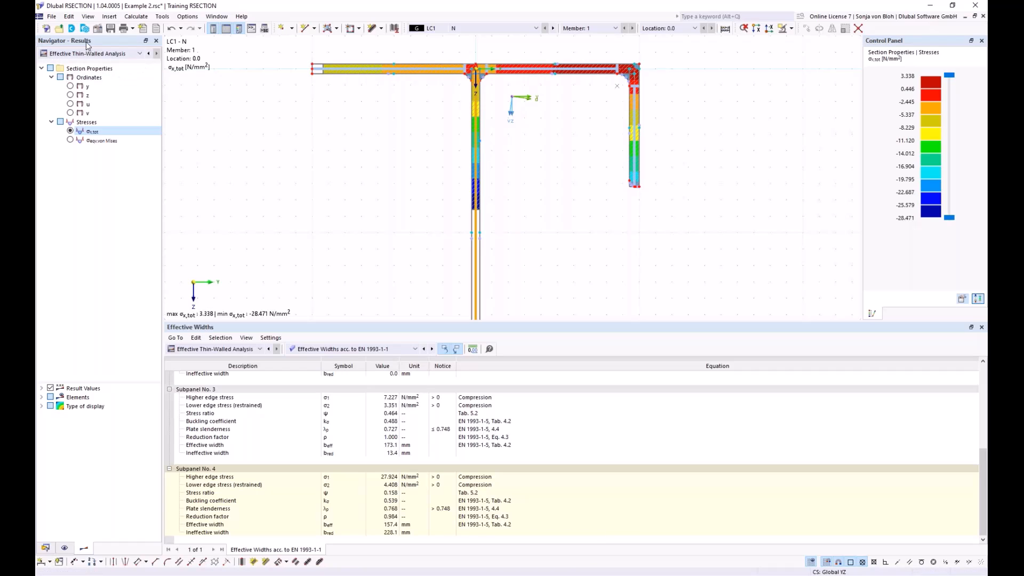
Step: Start a new printout report for Example 2
click(45, 548)
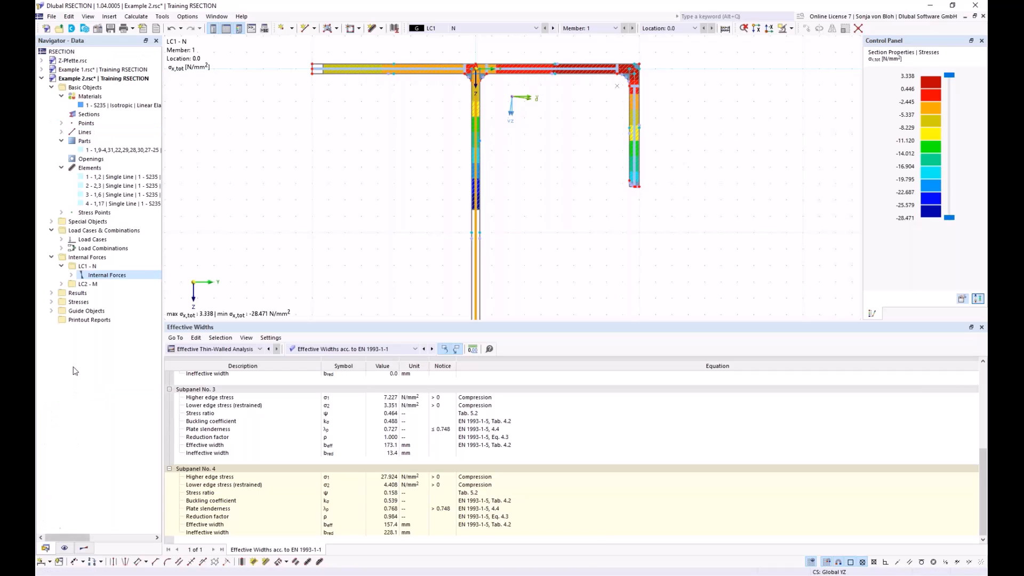
click(89, 321)
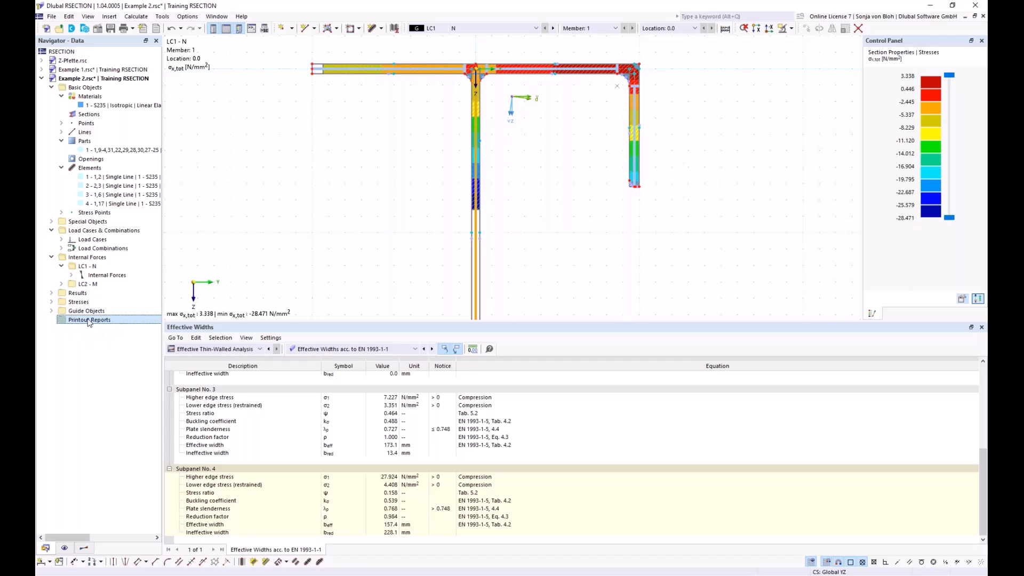
right_click(89, 321)
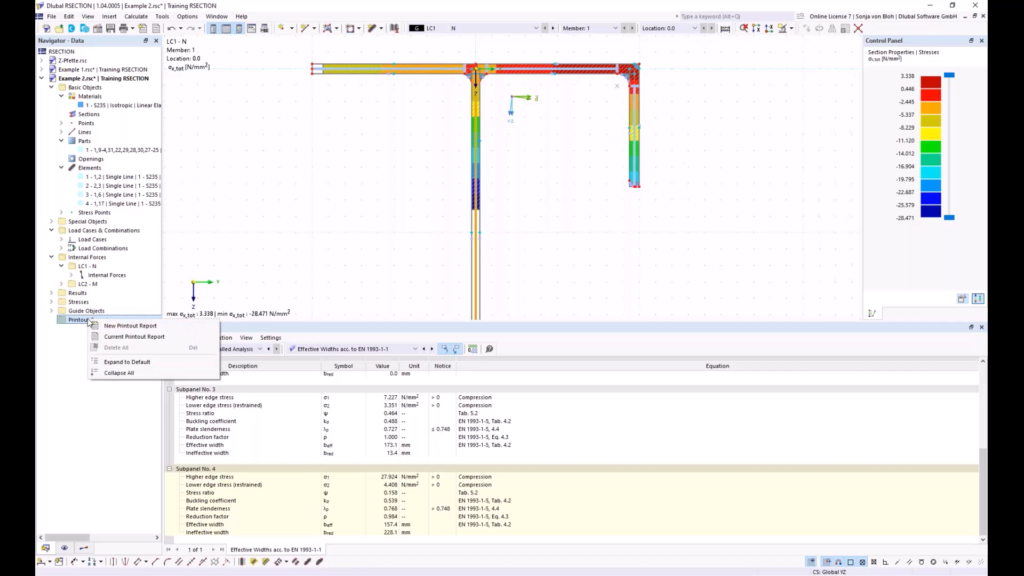
click(115, 325)
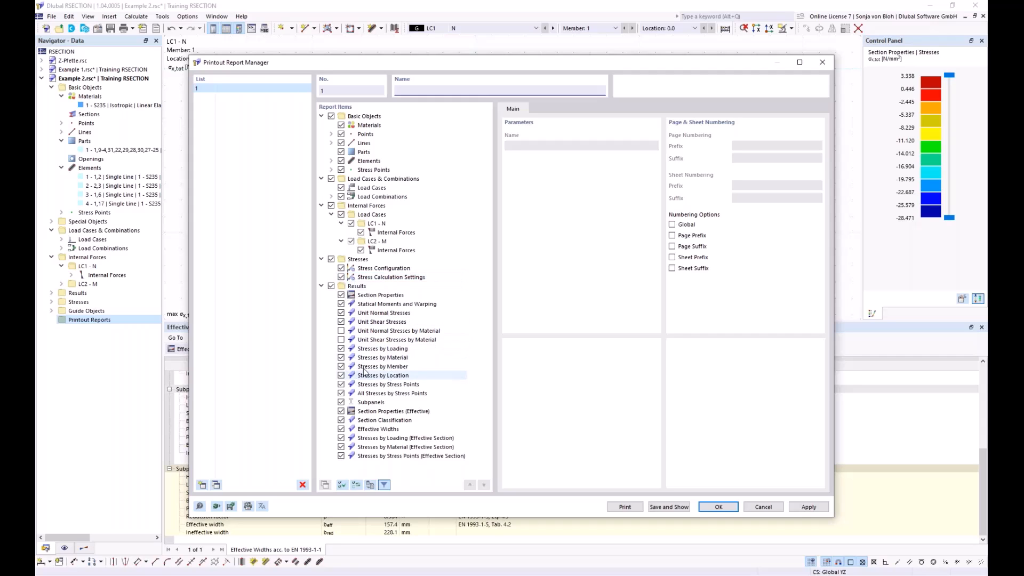
Step: Exclude the Stresses by Material, Member, Location, Stress Points and All Stresses by Stress Points results from the report
click(341, 358)
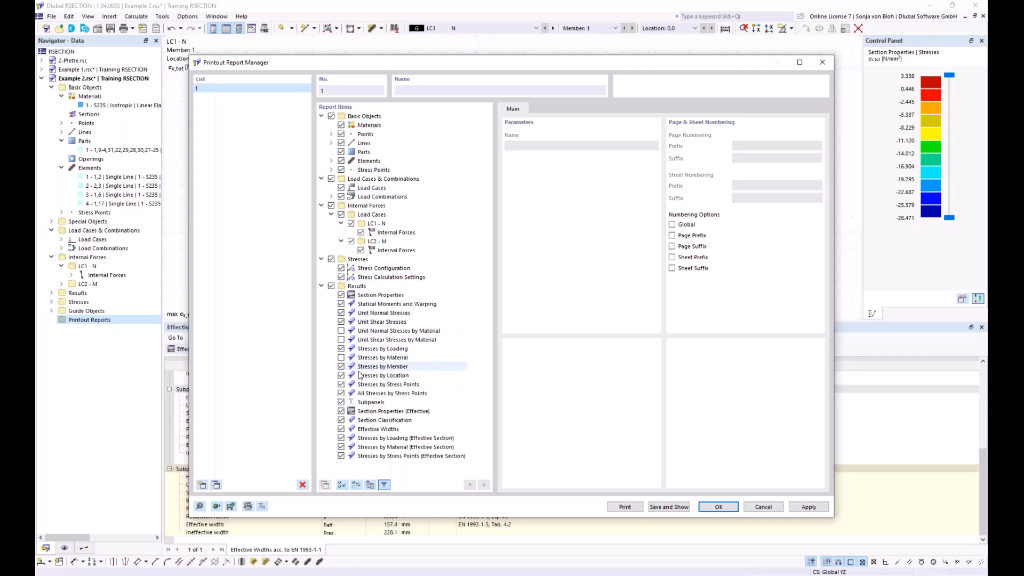
click(341, 367)
click(342, 376)
click(341, 385)
click(342, 393)
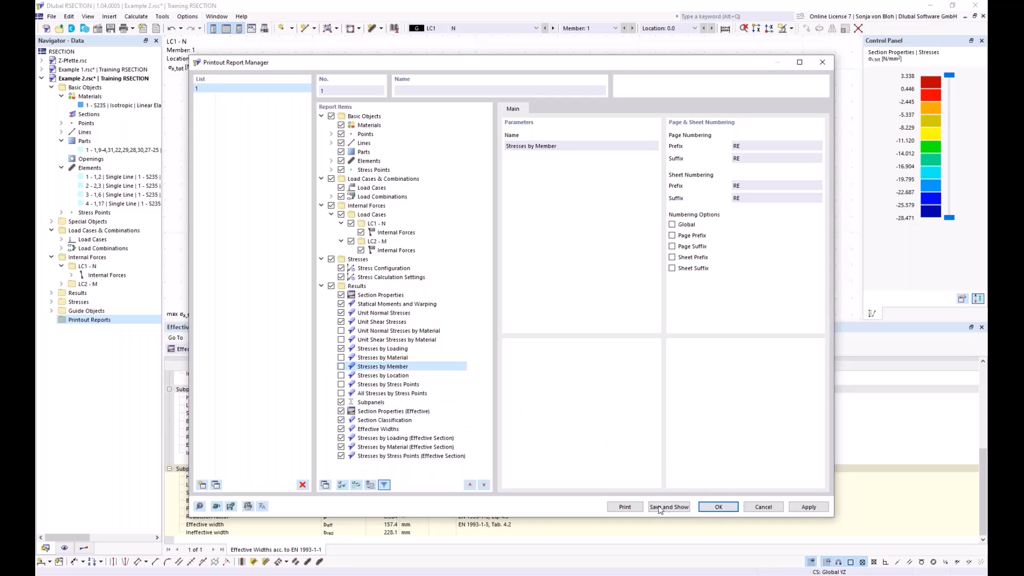
Step: Save and open the printout report, and review its Statical Moments and Warping chapter
click(670, 507)
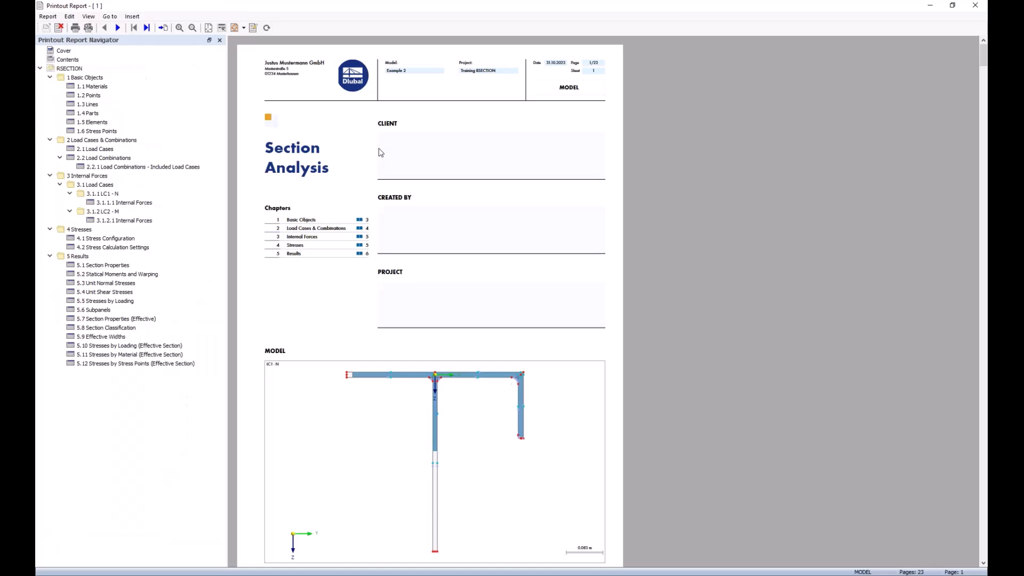
click(120, 273)
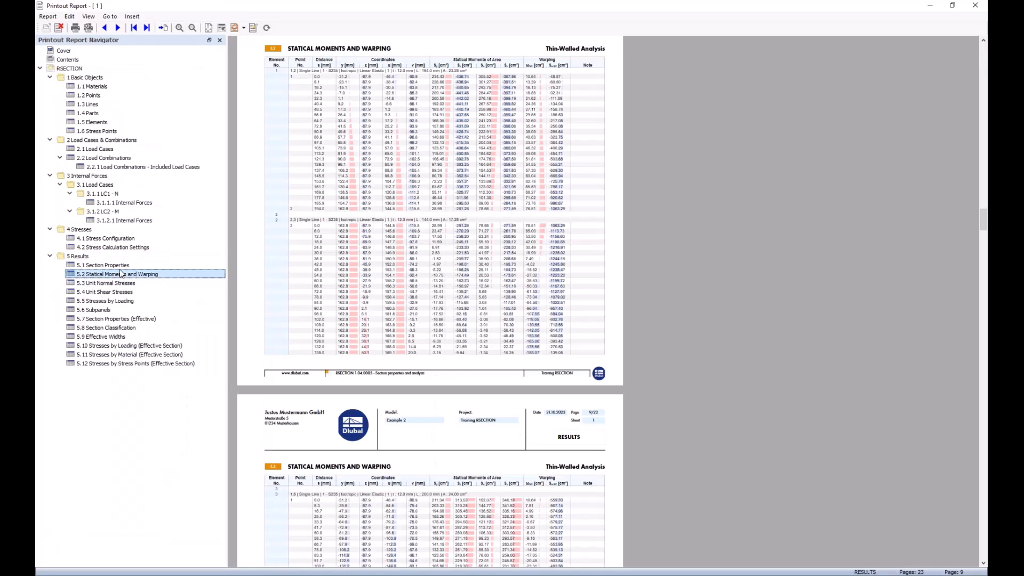
scroll(392, 306, down, 5)
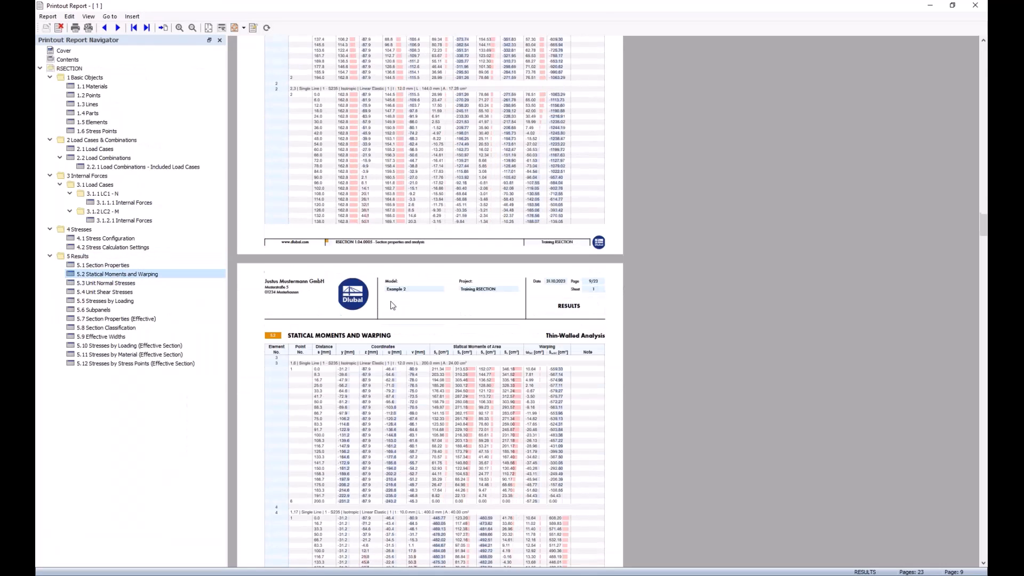
scroll(400, 240, down, 1)
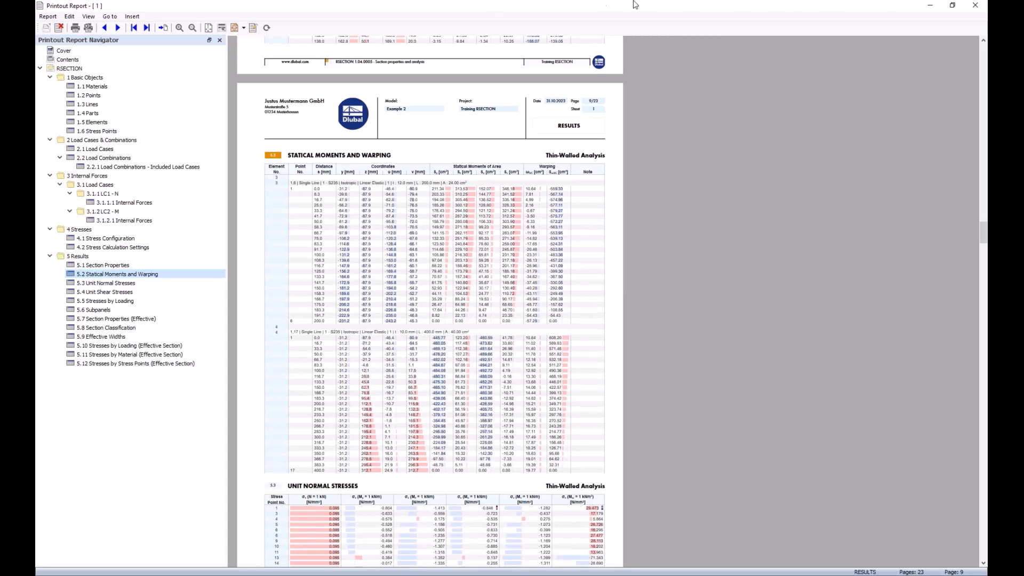
click(929, 9)
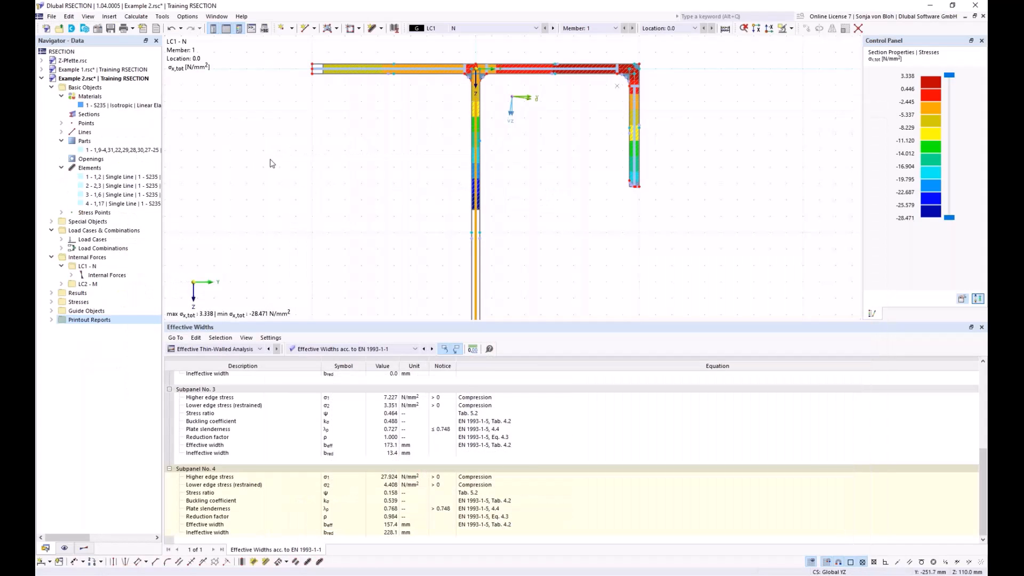
Step: Add the current LC1 σx,tot stress graphic to printout report 1 as a window-filling picture, check its page, and close the report
click(133, 28)
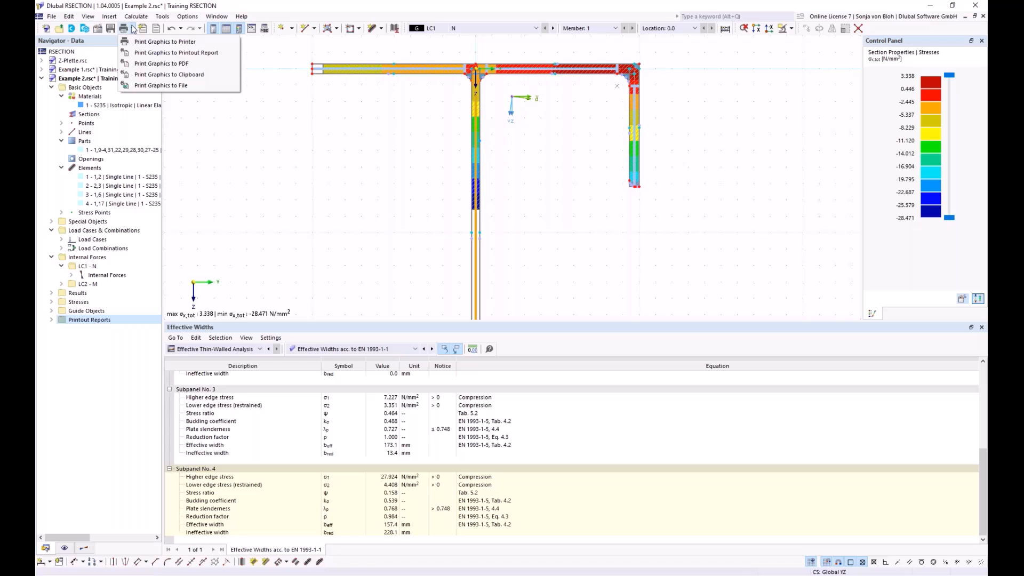
click(140, 53)
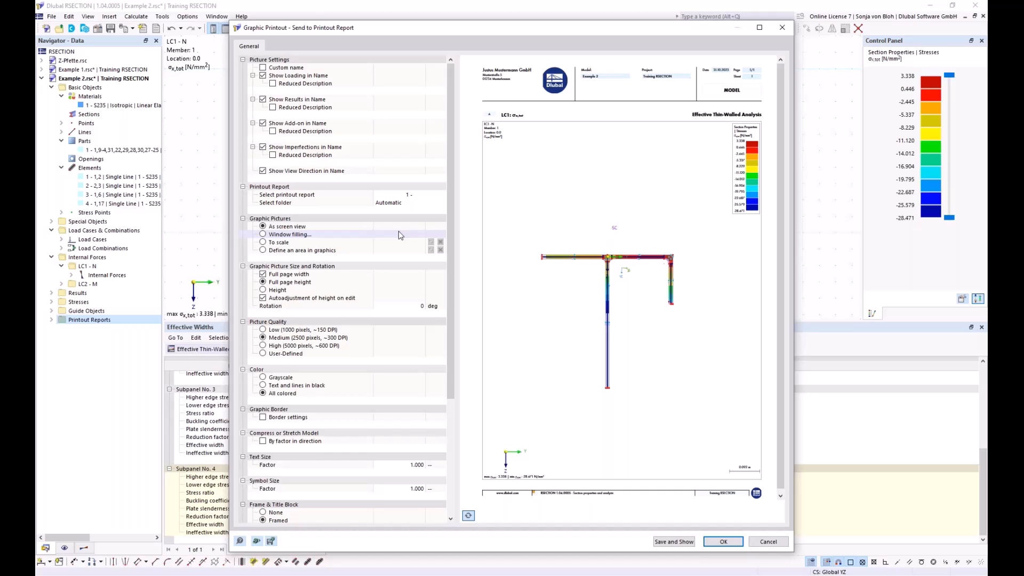
click(263, 235)
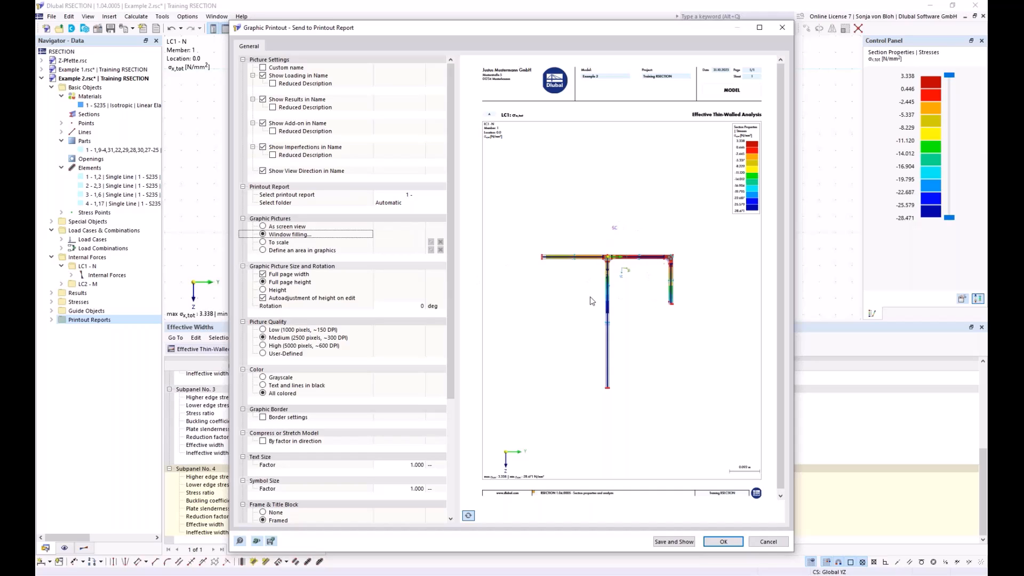
scroll(593, 304, up, 2)
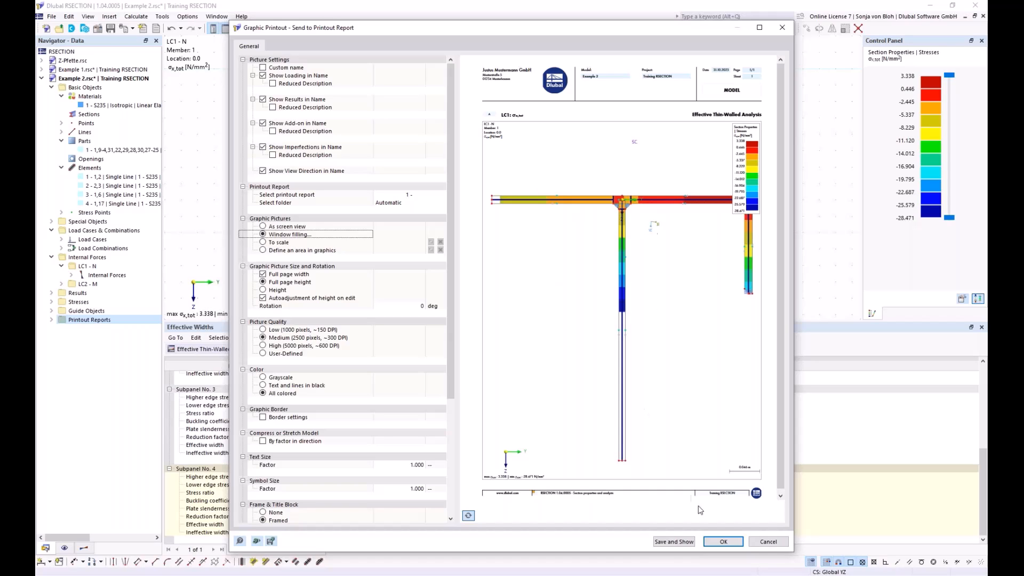
click(681, 541)
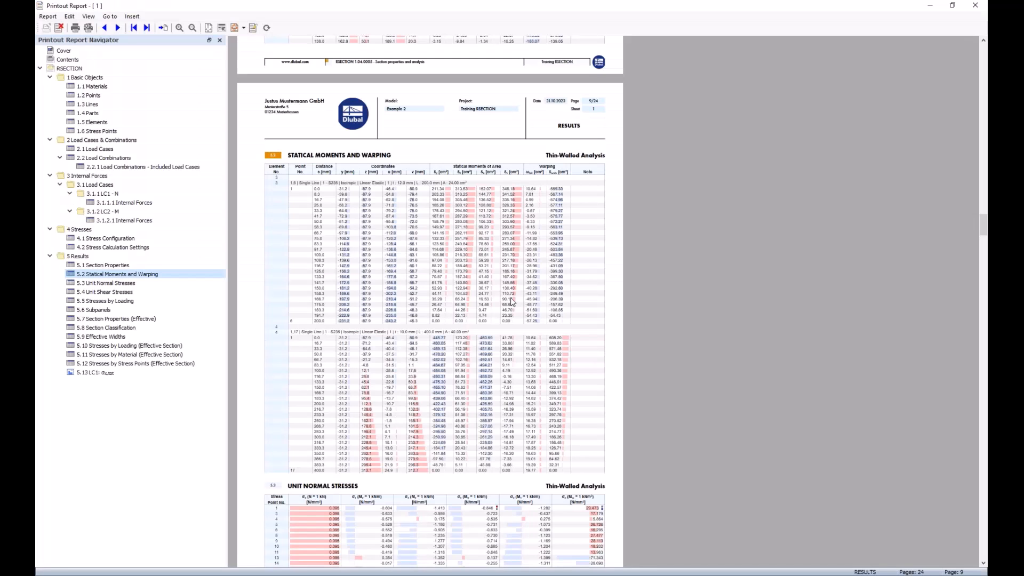
click(97, 373)
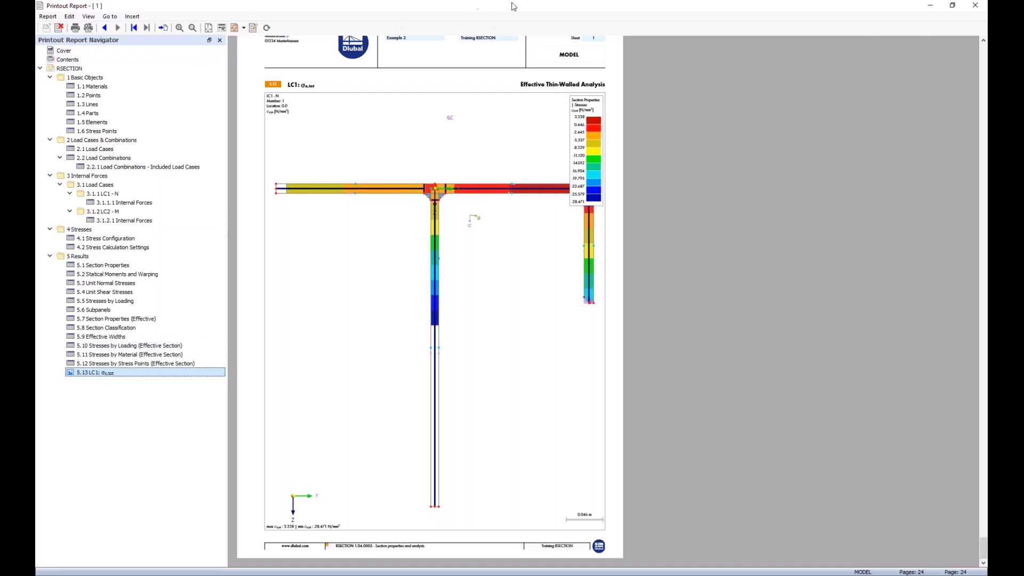
click(984, 7)
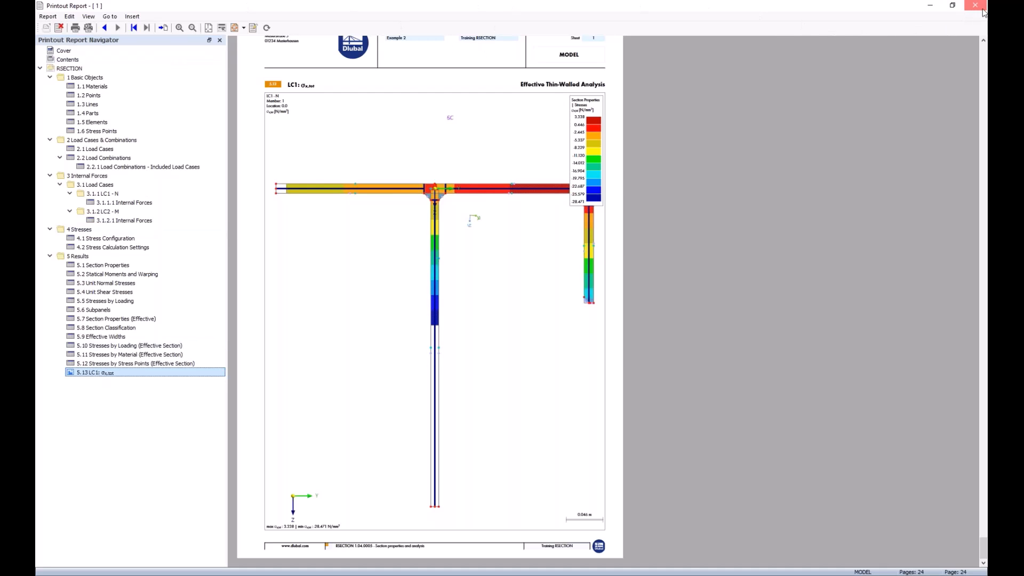
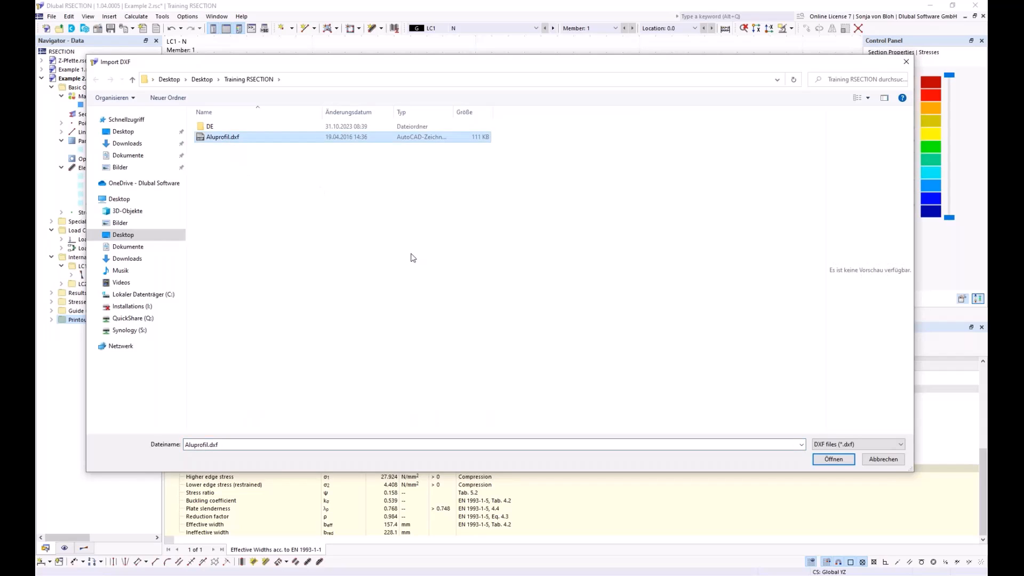
Step: Import Aluprofil.dxf as a new model rather than into the active one, creating a DXF template for further editing
click(833, 459)
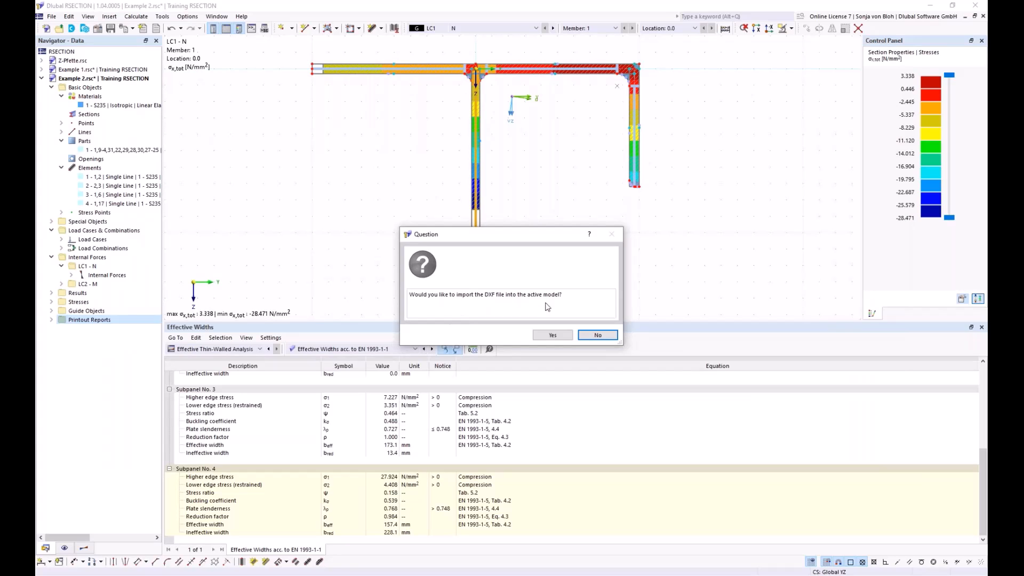
click(599, 336)
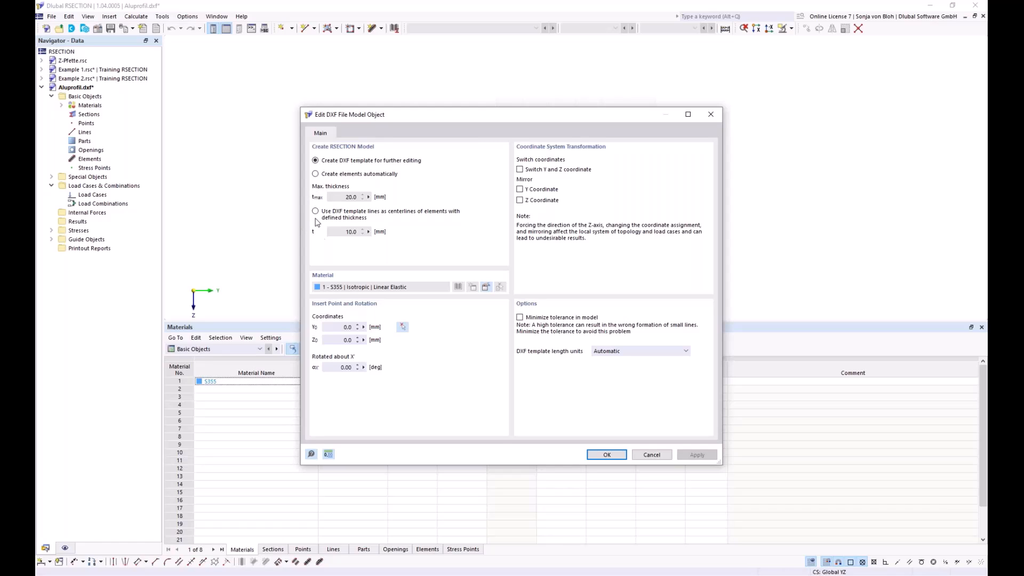
click(316, 175)
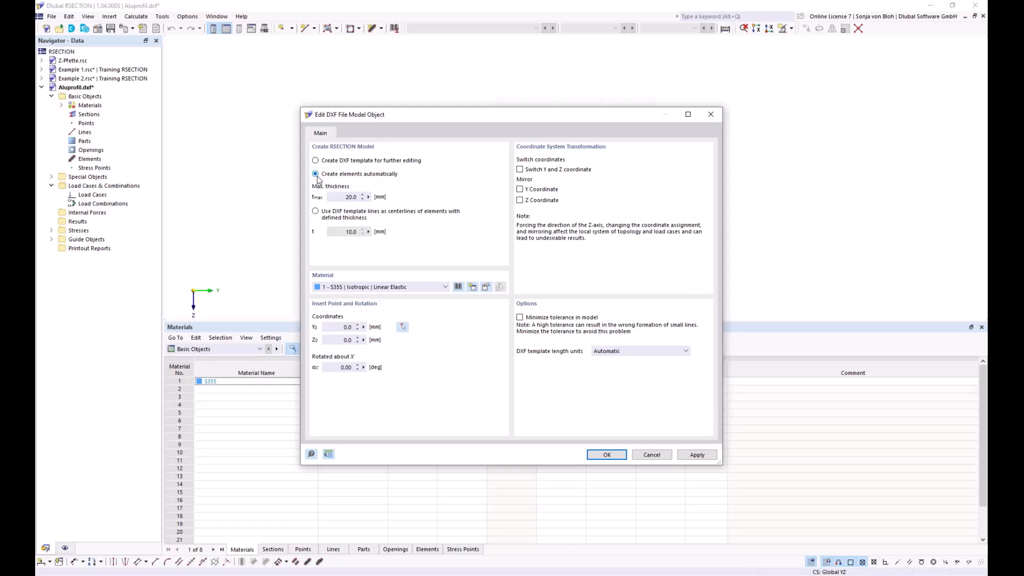
drag(341, 197, 359, 198)
click(316, 212)
click(317, 161)
click(606, 453)
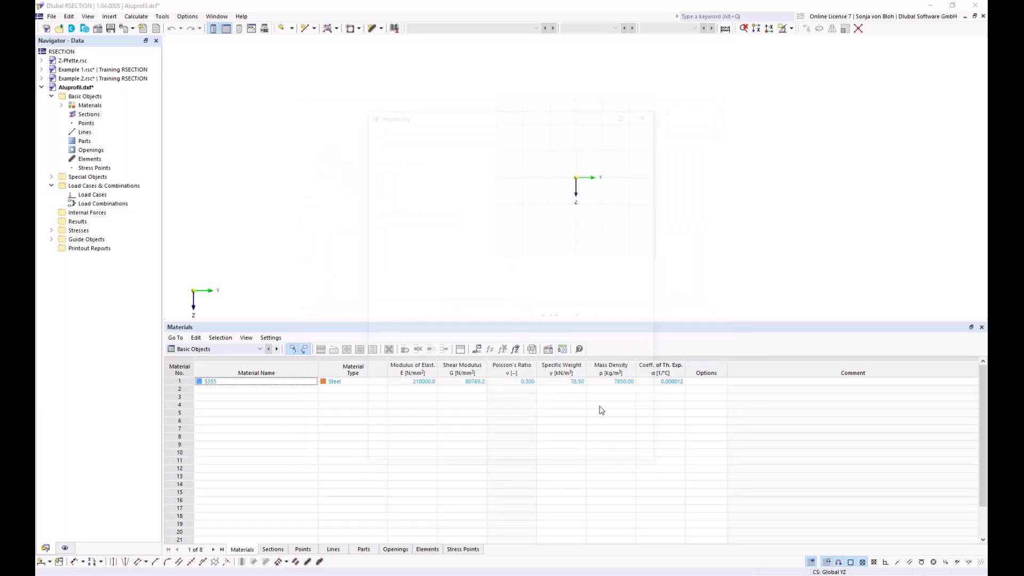
click(636, 458)
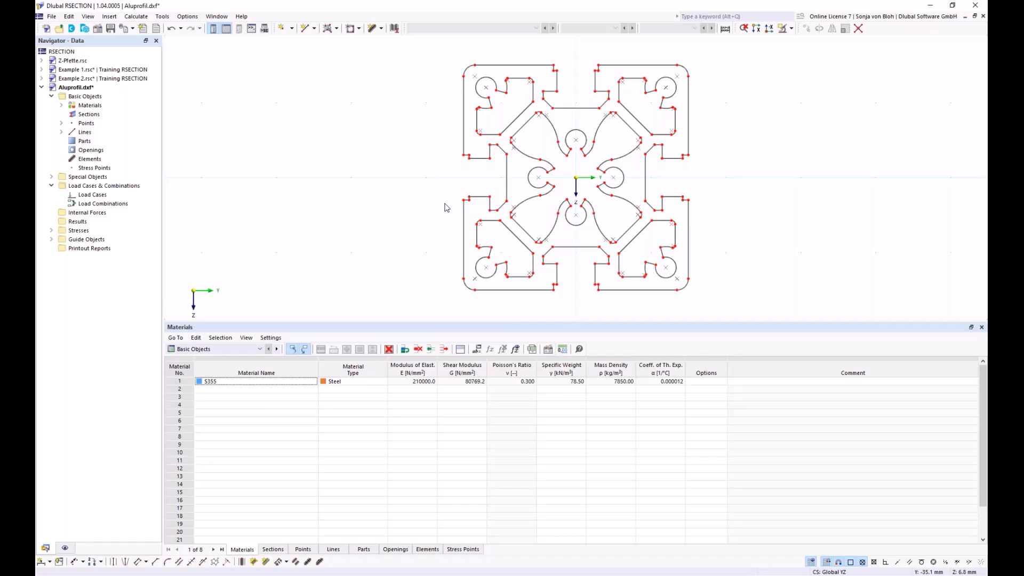
Step: Review the Aluprofil model's base data, including its analysis method
right_click(98, 96)
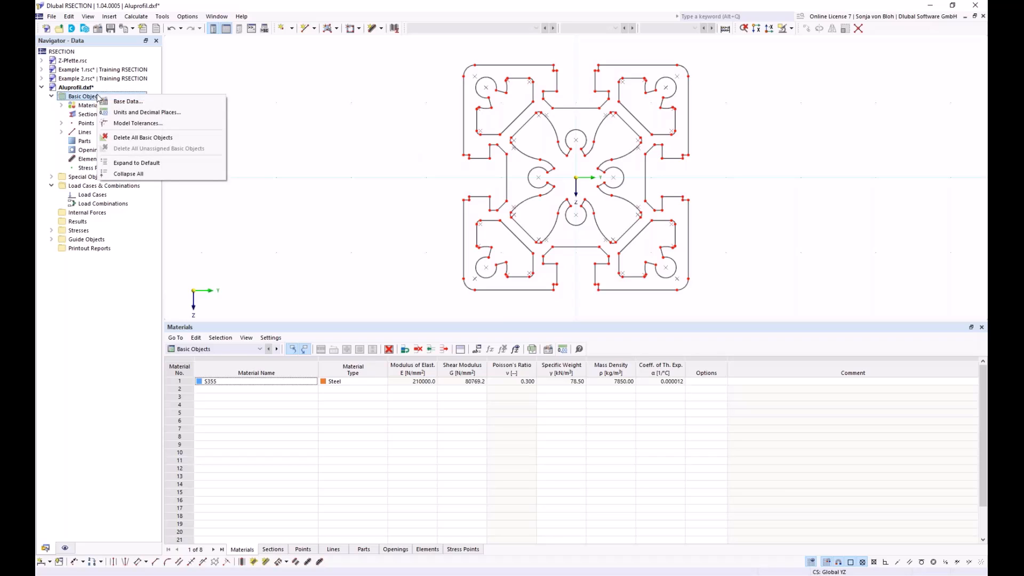
click(120, 101)
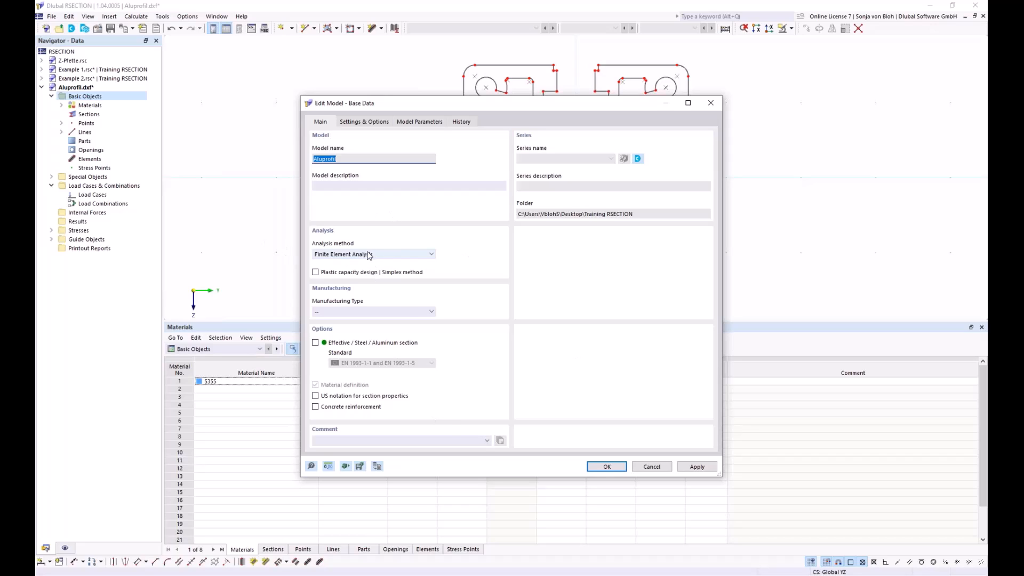
click(607, 467)
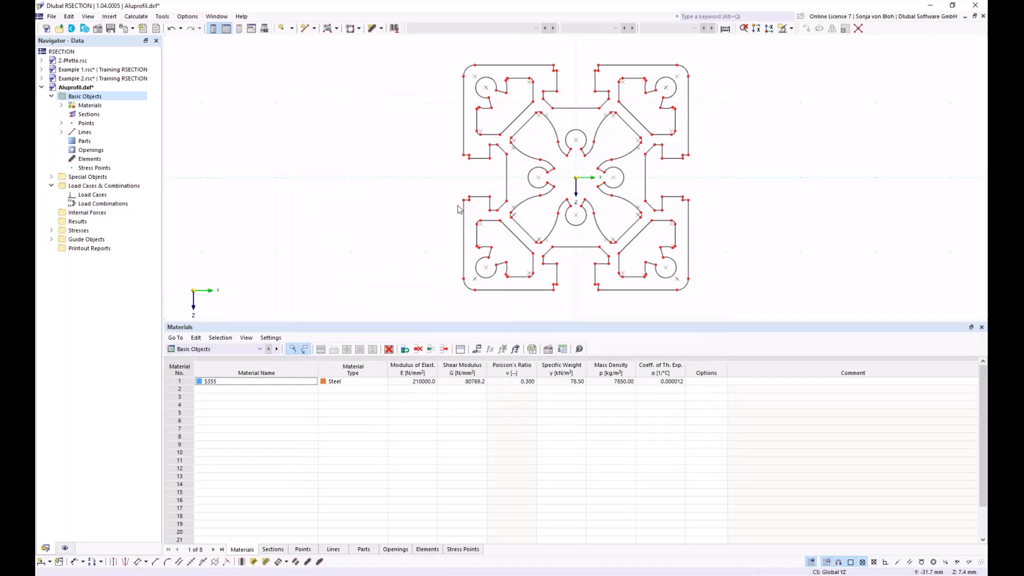
Step: Replace material 1 with the aluminum EN AW-6060 (EP) T66 from the material library
click(61, 106)
double_click(117, 114)
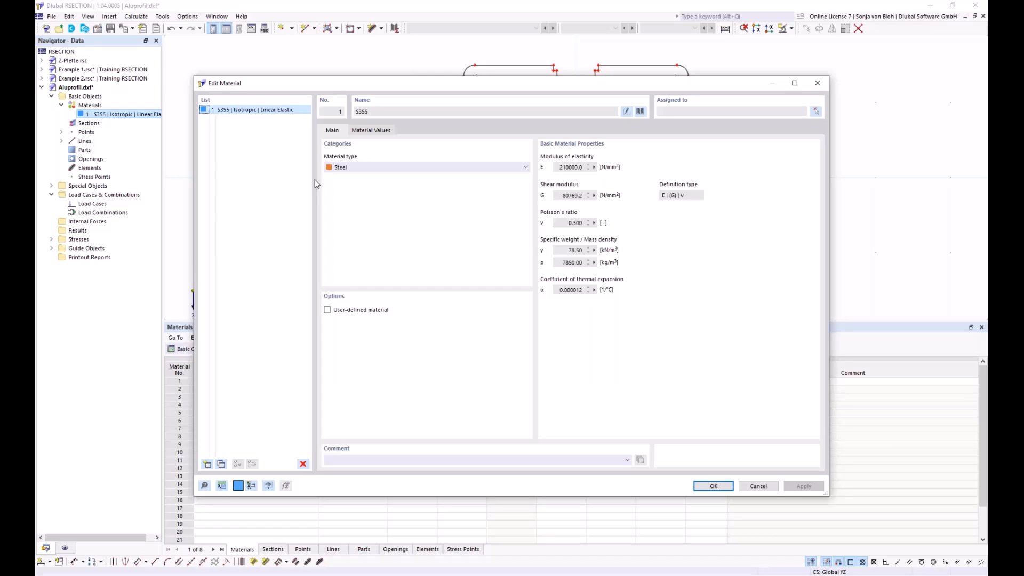
click(643, 111)
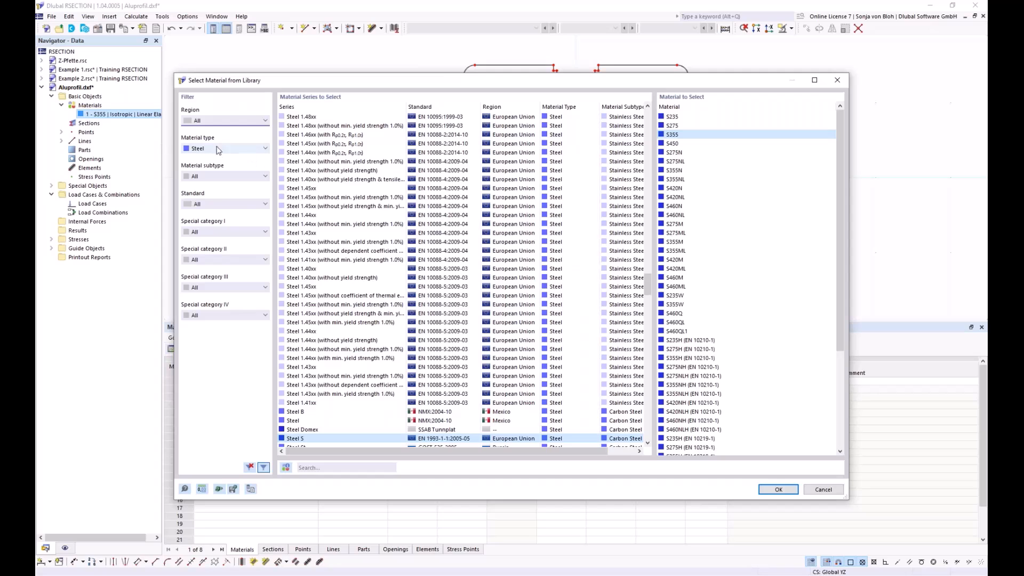
click(265, 148)
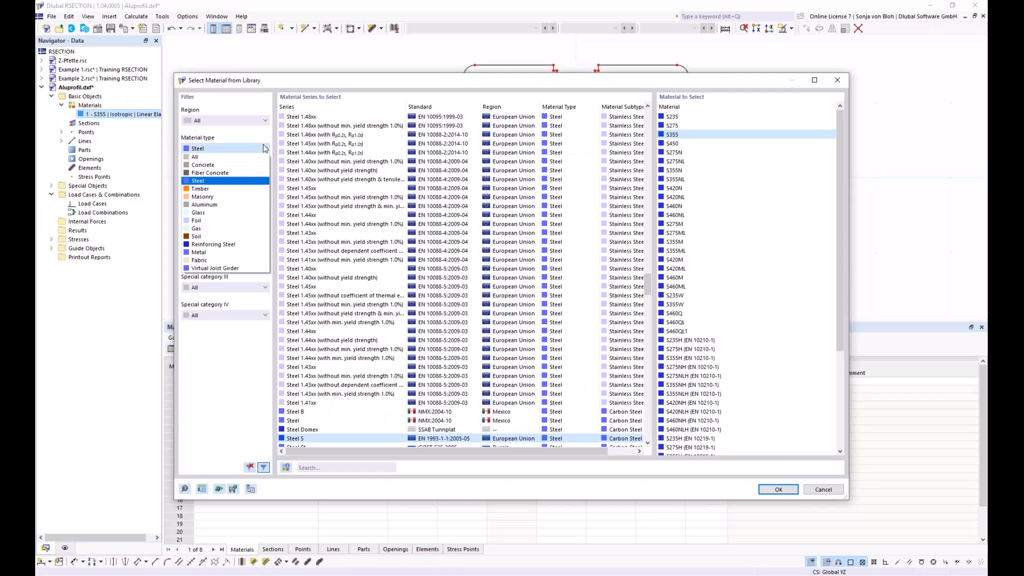
click(216, 205)
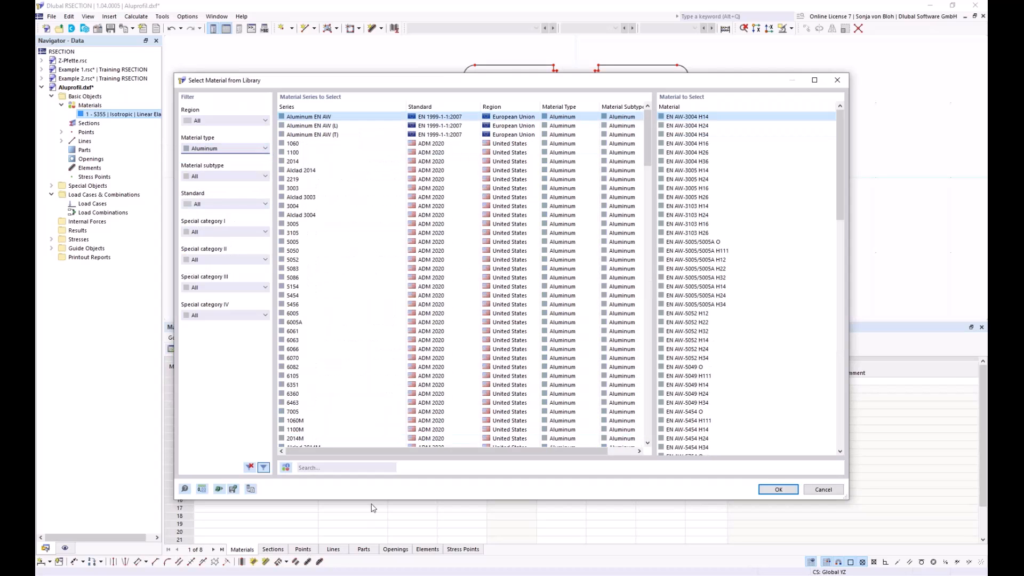
click(327, 467)
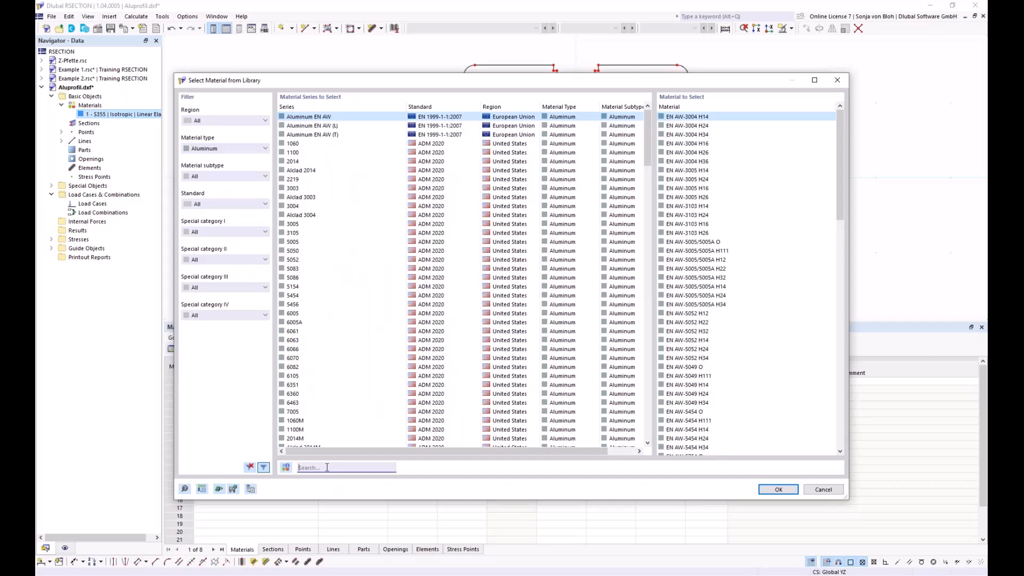
text(EN )
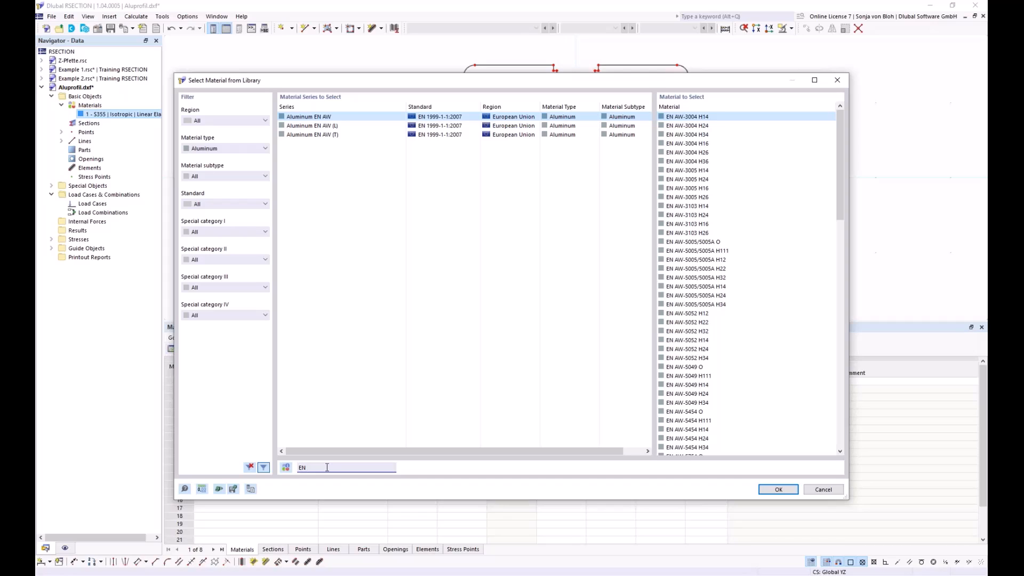
text(AW 6060)
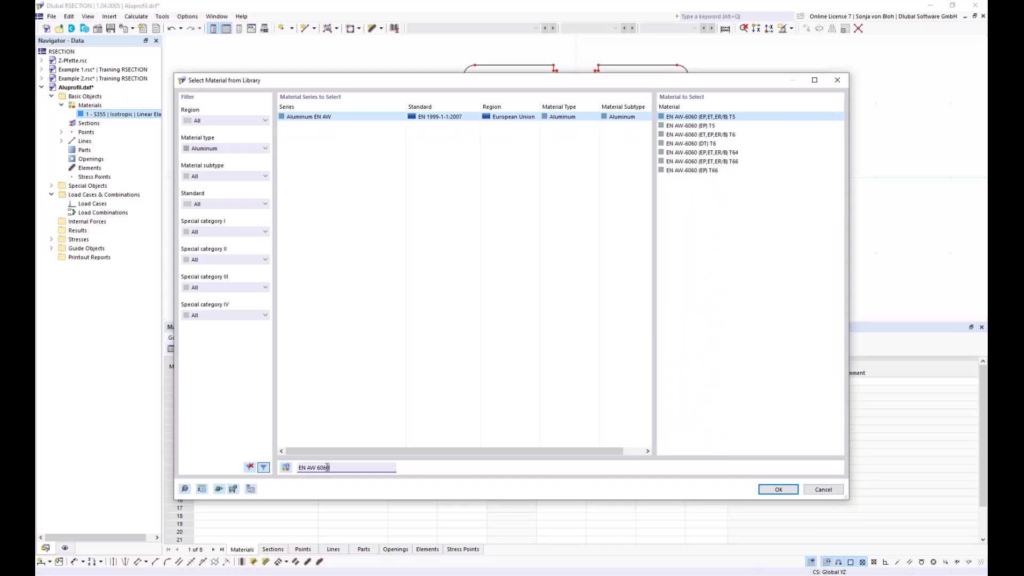
click(687, 171)
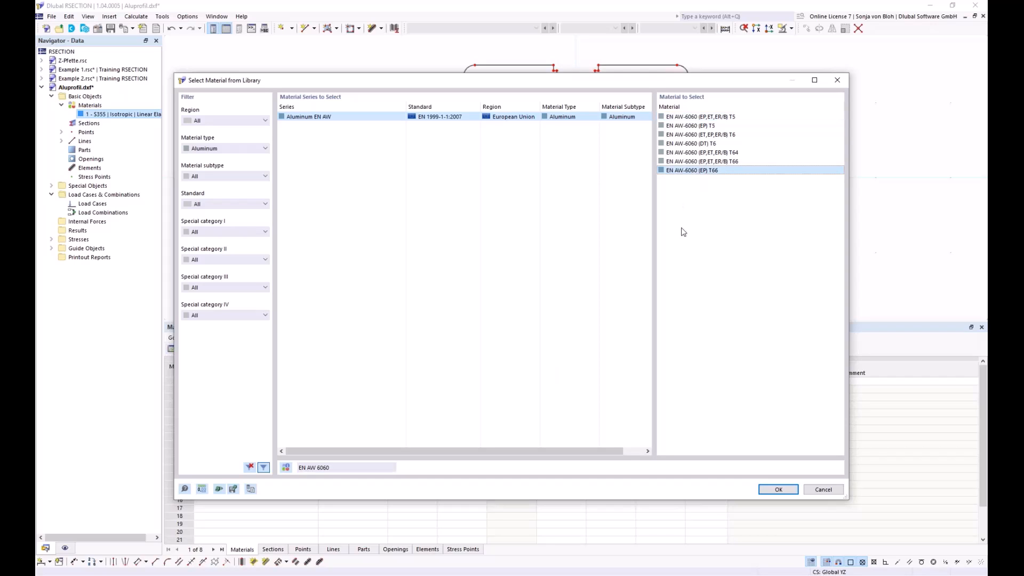
click(779, 490)
click(715, 486)
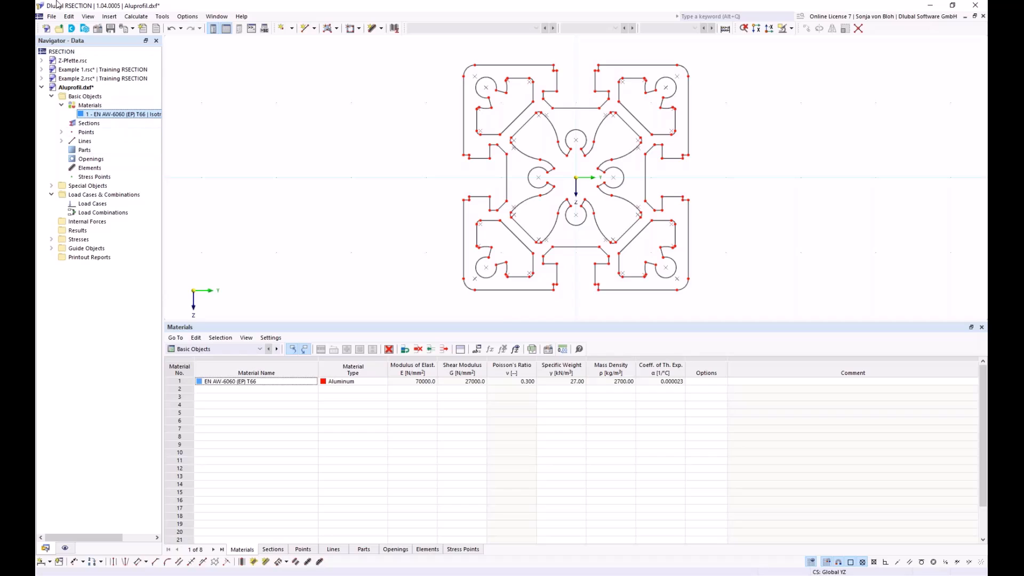
Step: Create a part in EN AW-6060 (EP) T66 from the profile's outer boundary lines
click(337, 29)
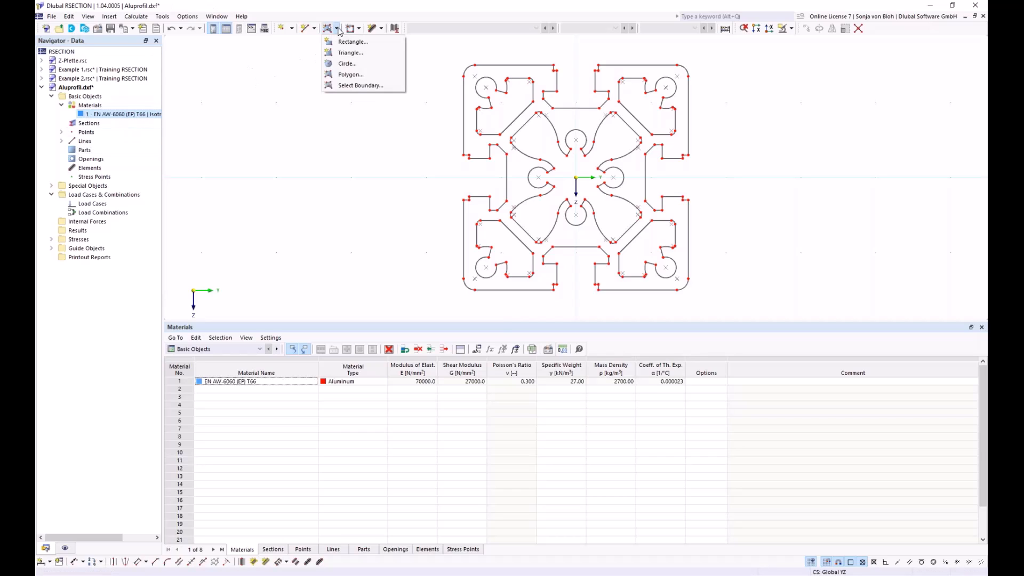
click(337, 86)
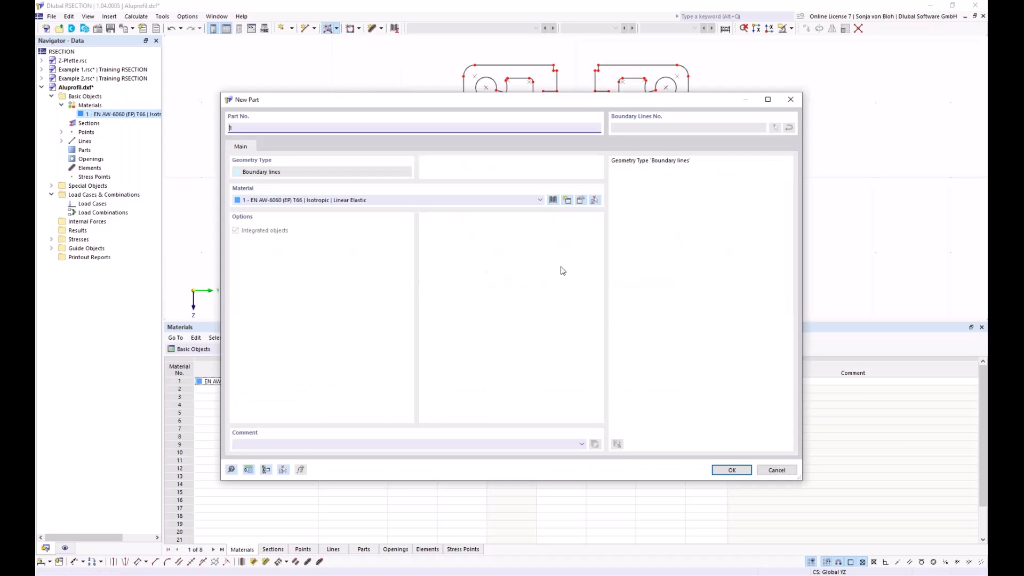
click(730, 470)
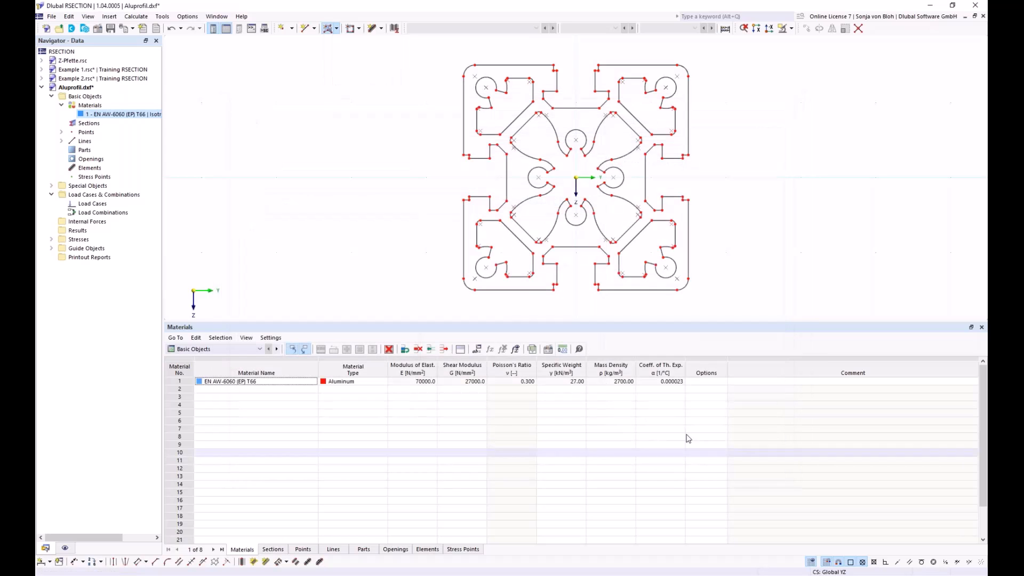
click(463, 131)
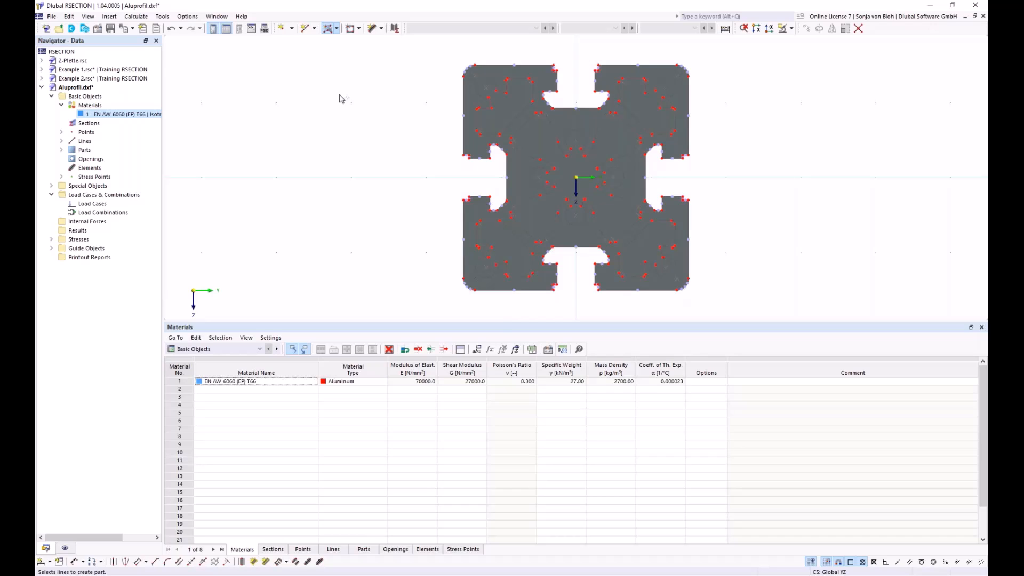
Step: Create openings in the part from the boundary lines of the central cavity and the upper-left corner cavity
click(359, 28)
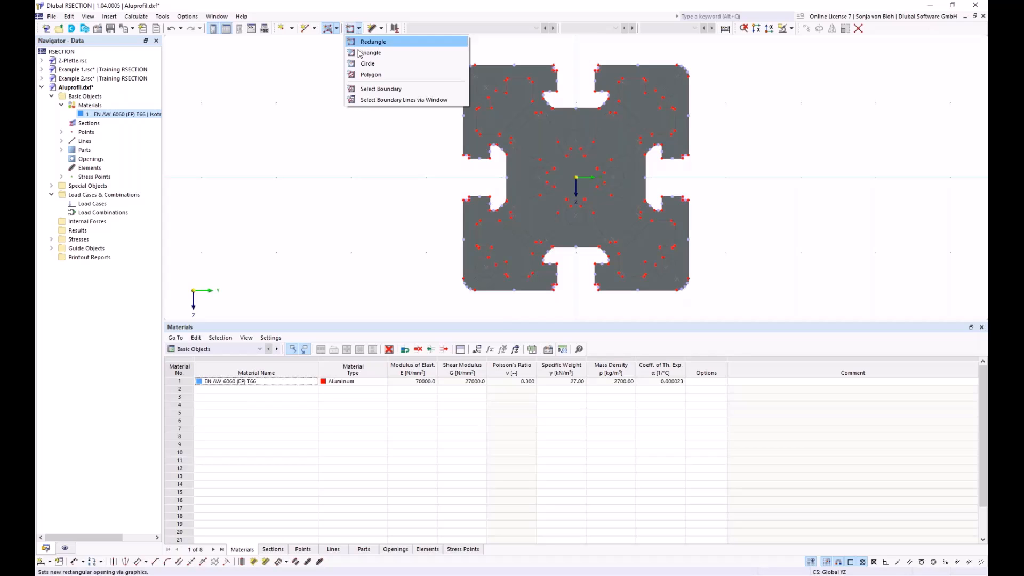
click(381, 89)
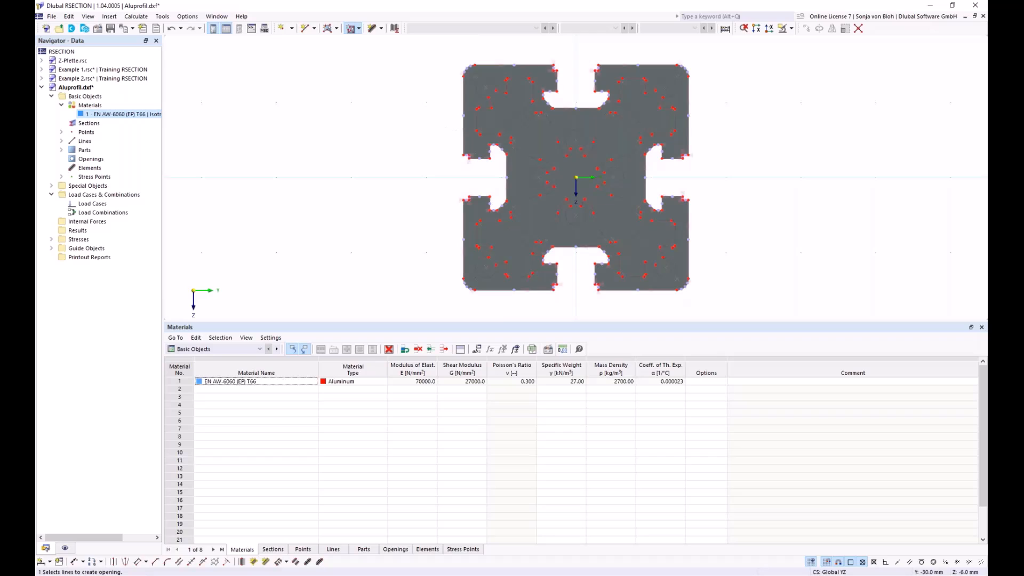
click(494, 133)
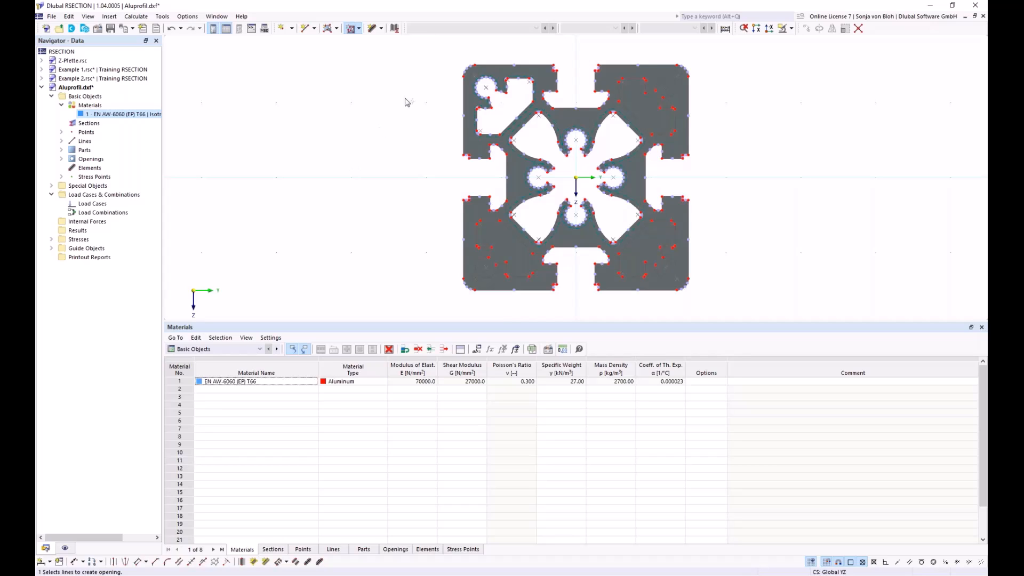
Step: Rotate and copy the upper-left corner opening in 3 steps of 90° about the origin (Y 0.0, Z 0.0)
scroll(417, 107, up, 1)
drag(382, 321, 380, 471)
mouse_move(372, 316)
middle_down()
mouse_move(351, 321)
mouse_move(311, 277)
middle_up()
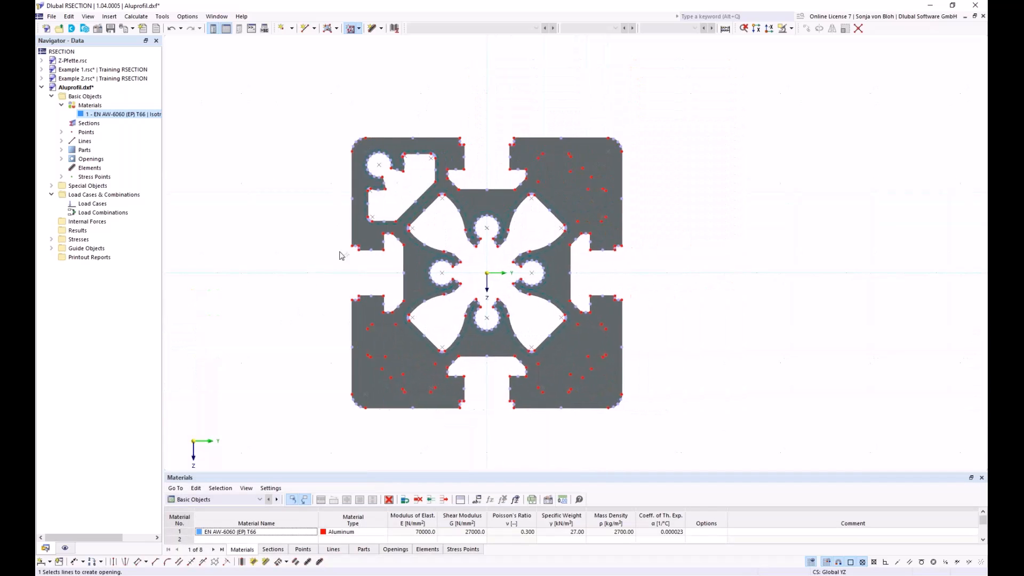
scroll(361, 236, up, 1)
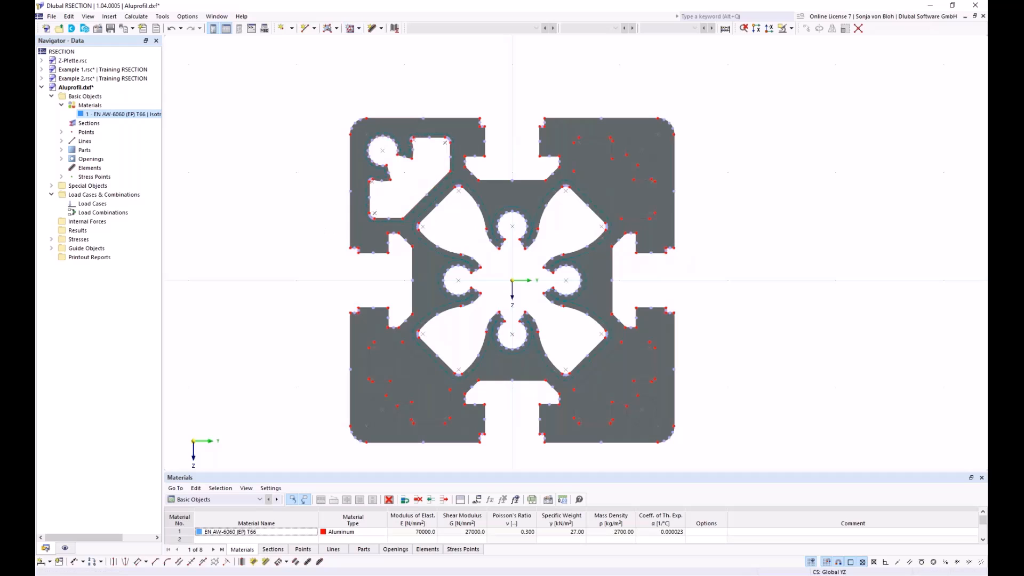
click(383, 225)
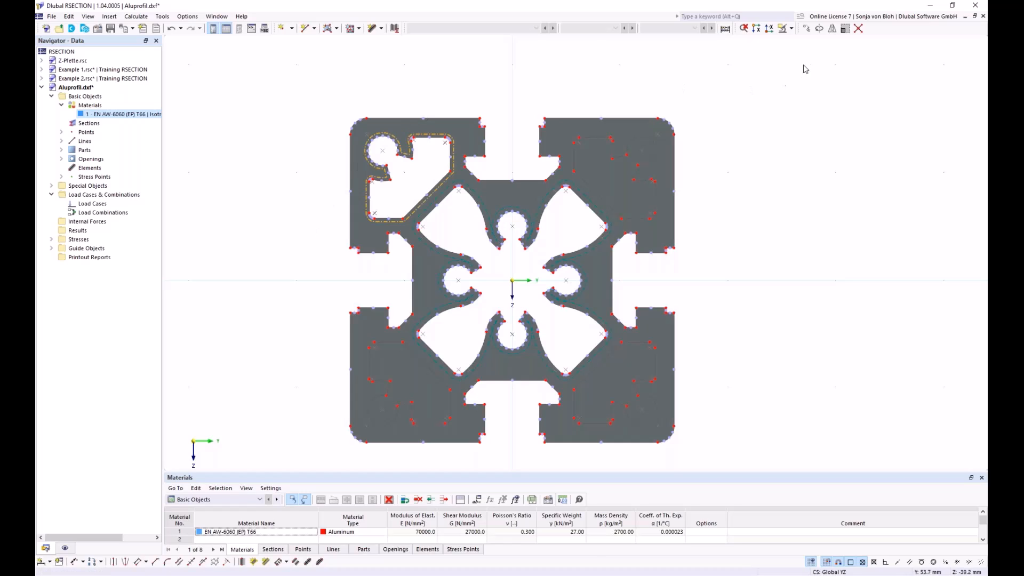
click(819, 30)
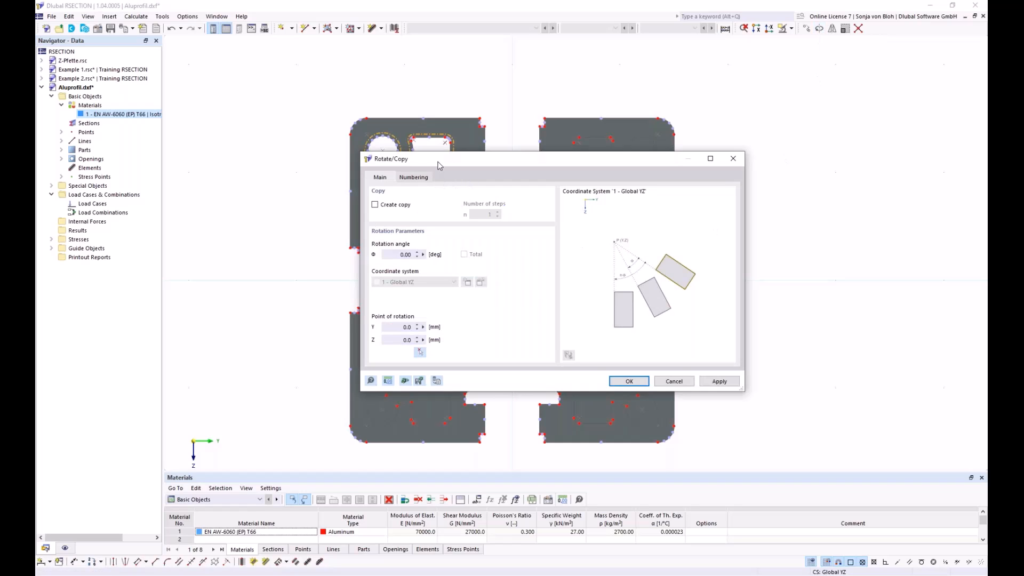
drag(446, 165, 531, 169)
click(465, 214)
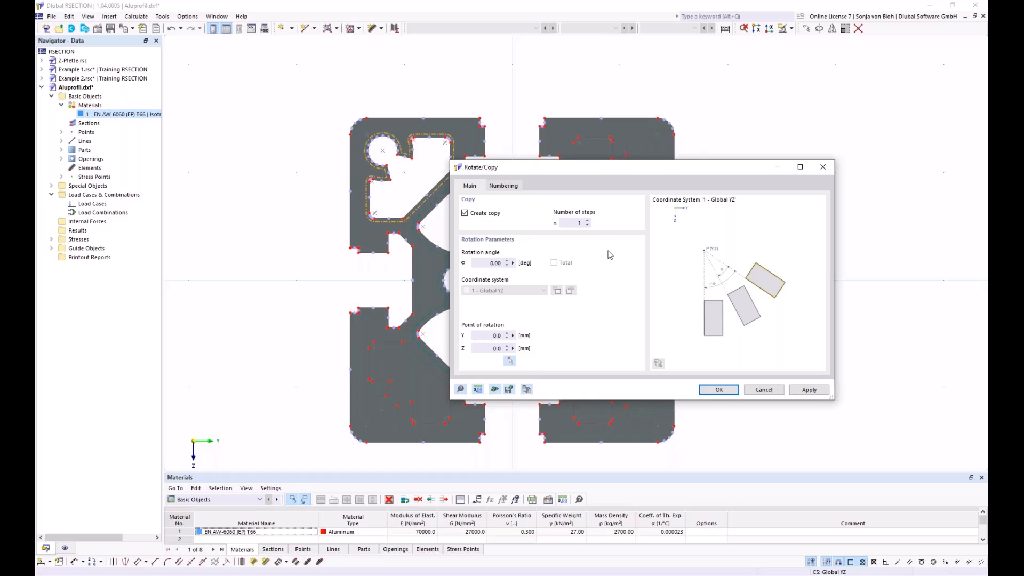
double_click(579, 223)
text(3)
double_click(486, 263)
text(9)
click(509, 362)
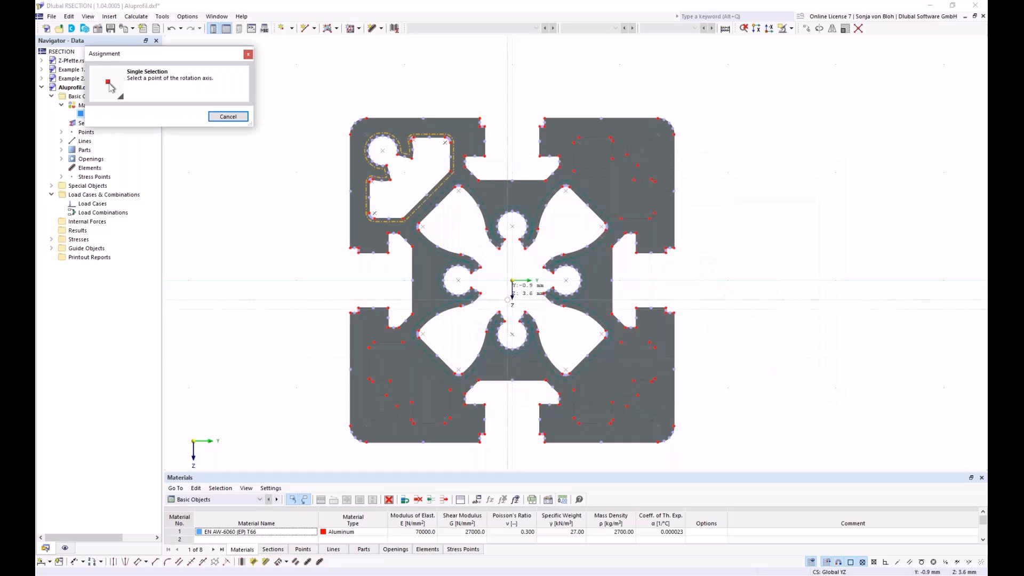
click(512, 280)
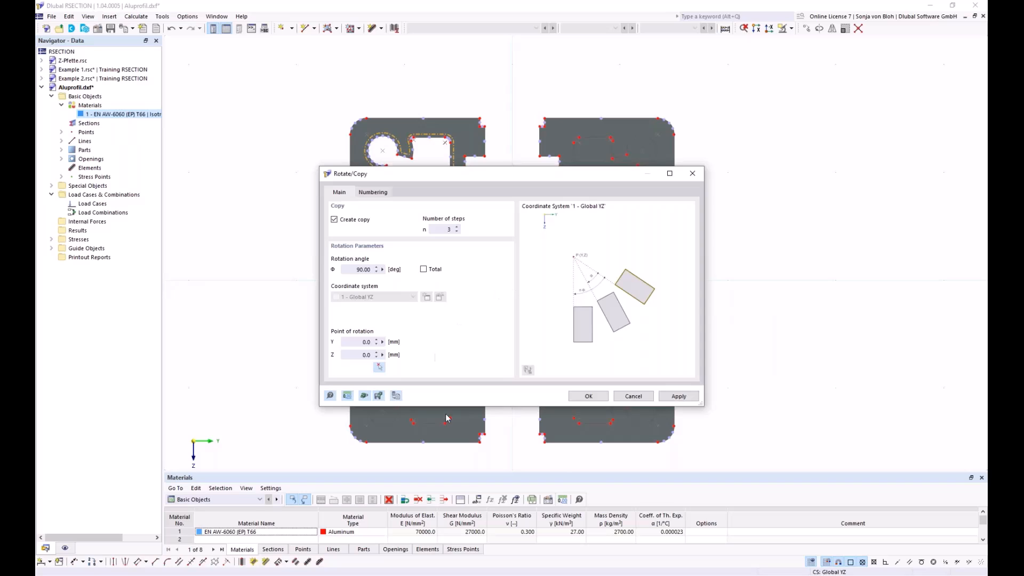
click(589, 397)
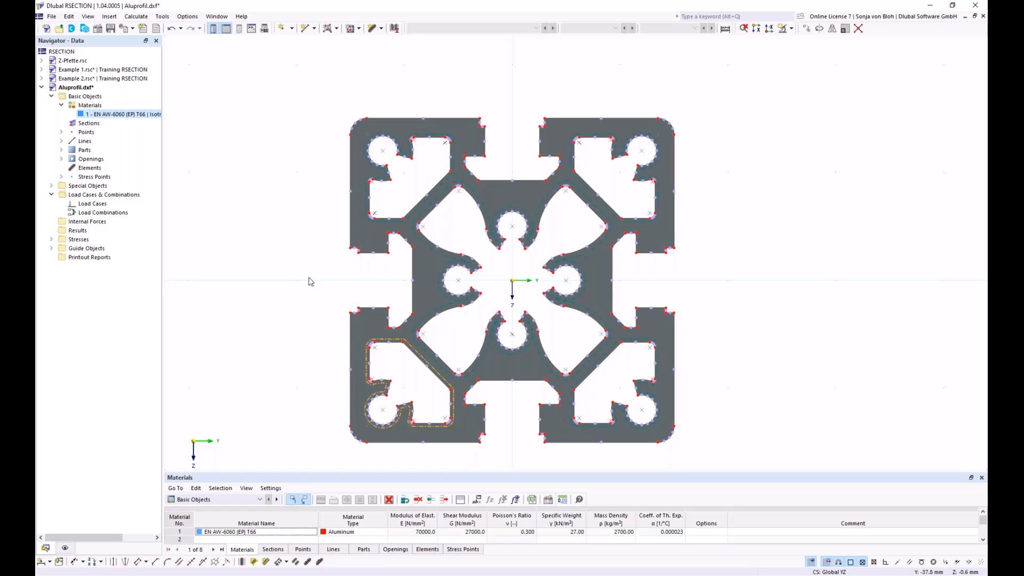
Step: Create two load cases in the Permanent action category, naming LC1 "N" and LC2 "MT"
right_click(106, 206)
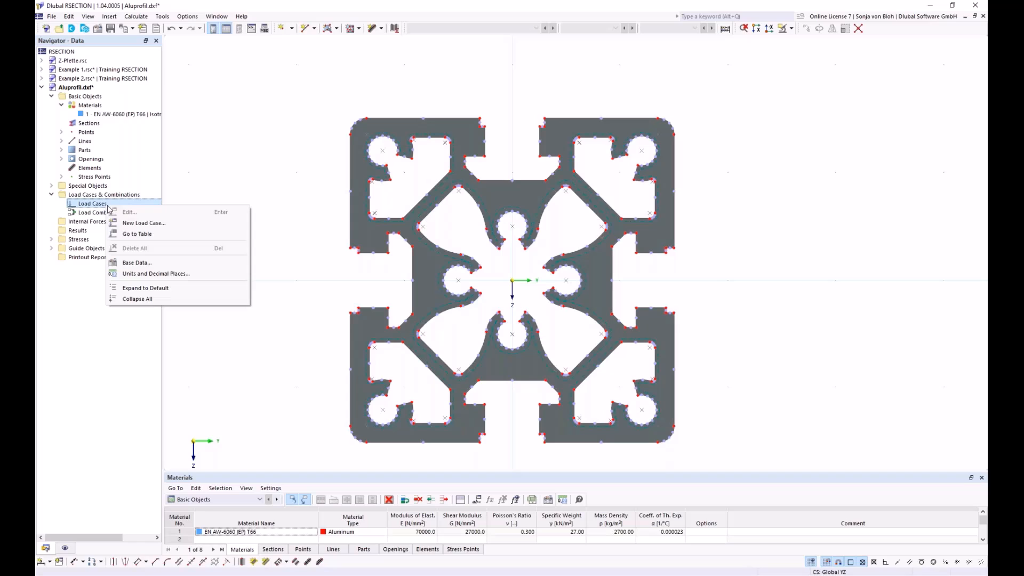
click(124, 224)
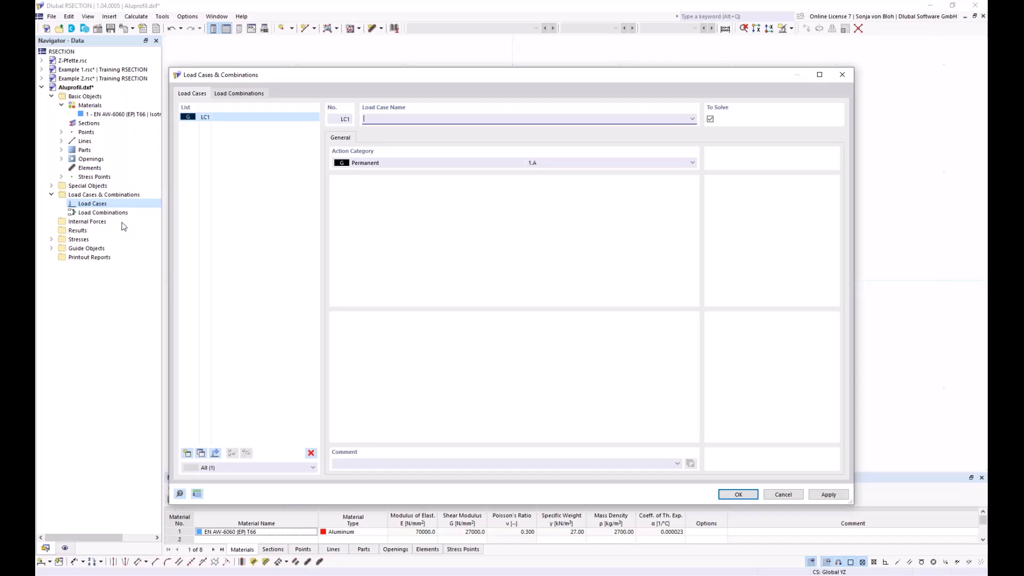
text(N)
click(187, 453)
text(MT)
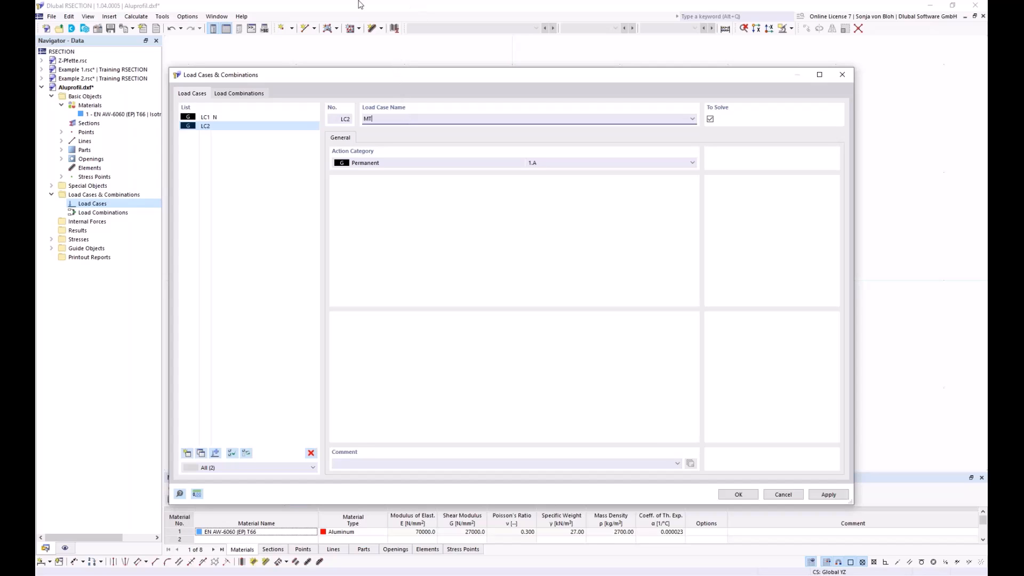
click(739, 495)
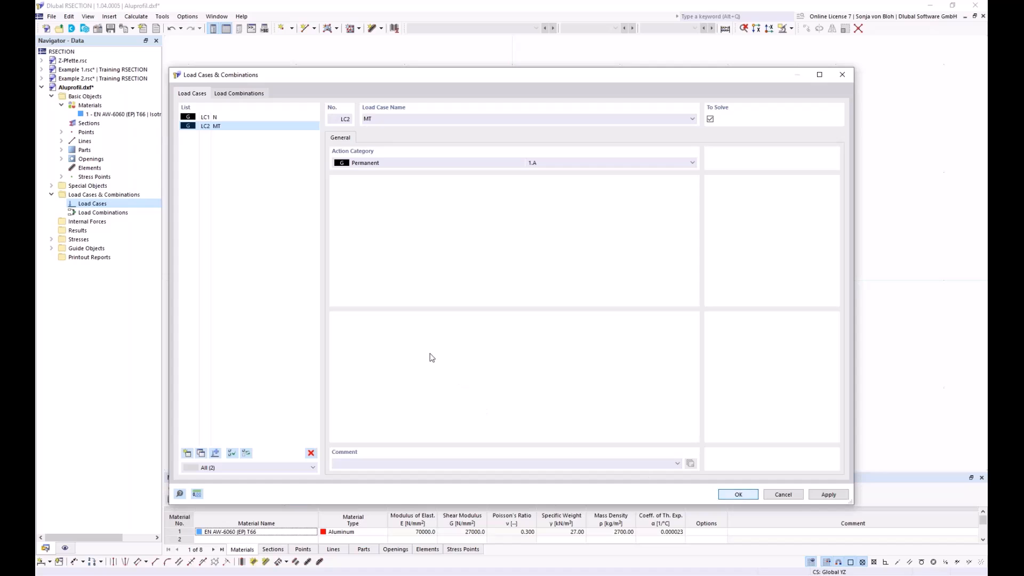
click(739, 495)
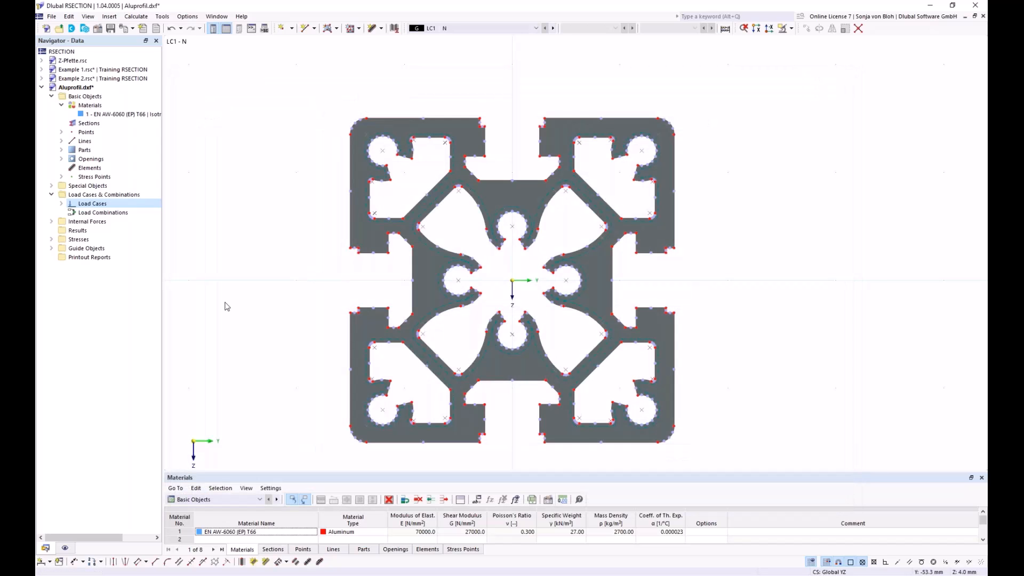
Step: Define internal forces for load case LC1 with an axial force N of -10 kN at location x 0.000 m
click(51, 222)
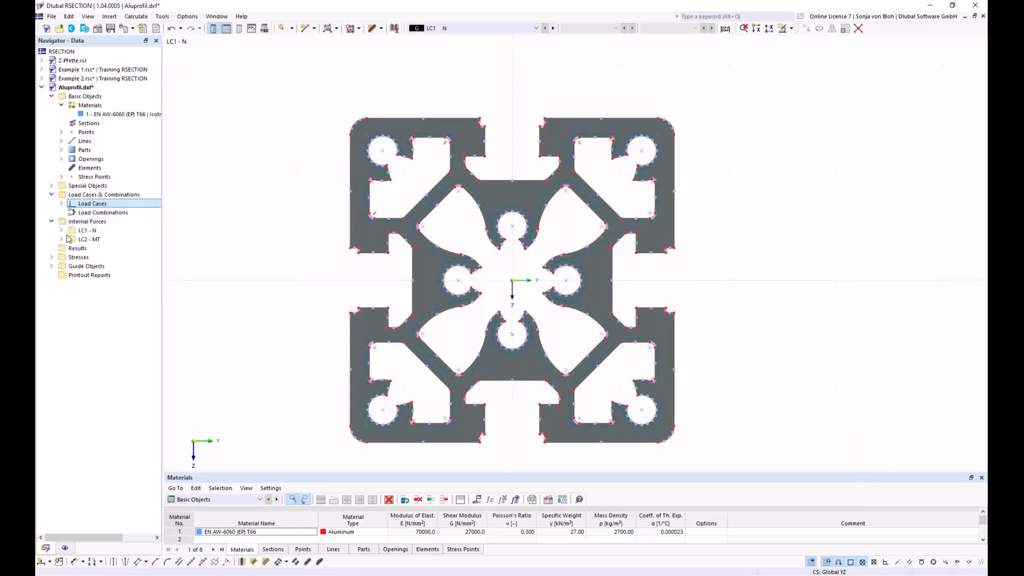
click(61, 230)
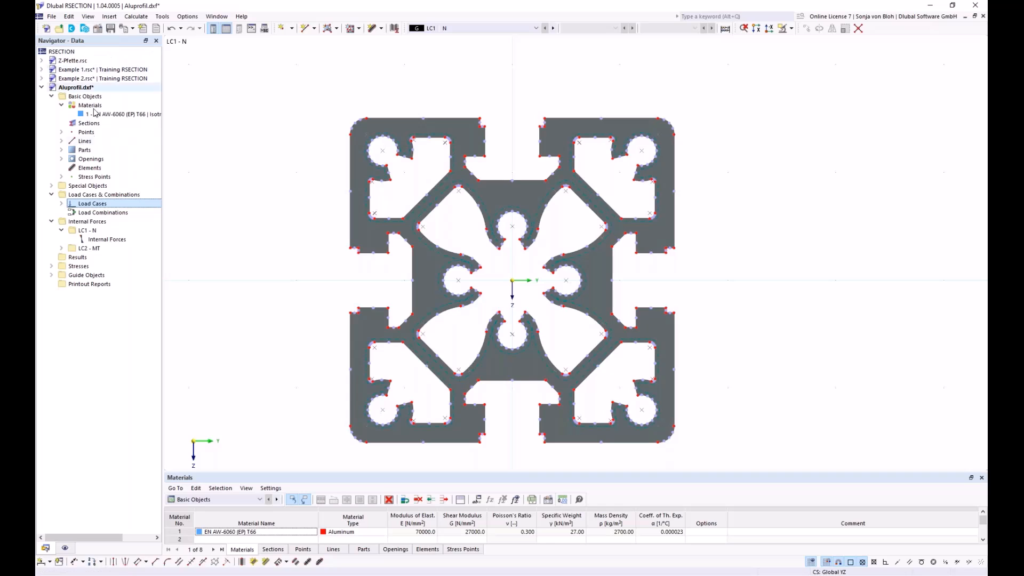
double_click(108, 239)
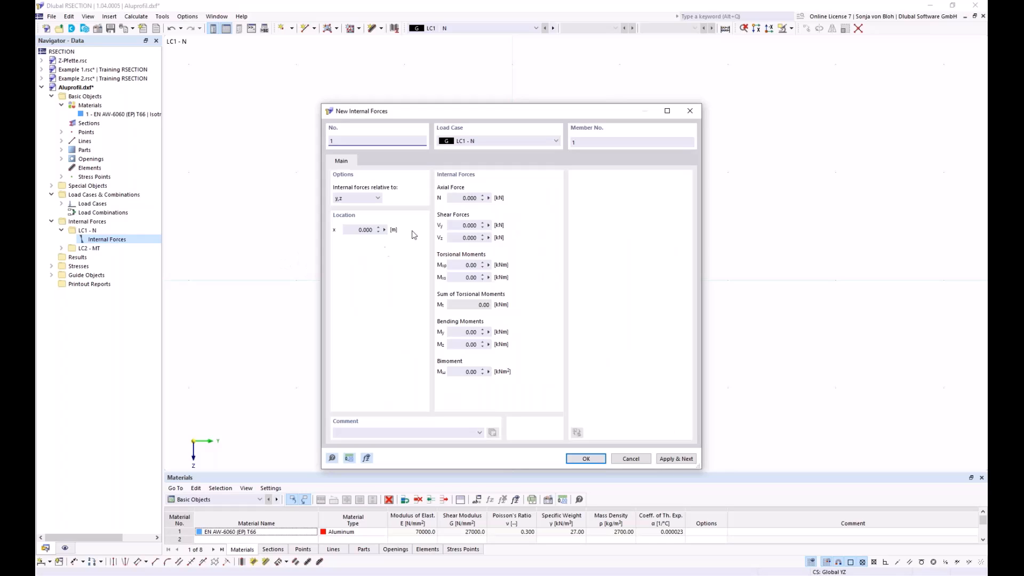
click(457, 198)
text(-10)
click(665, 458)
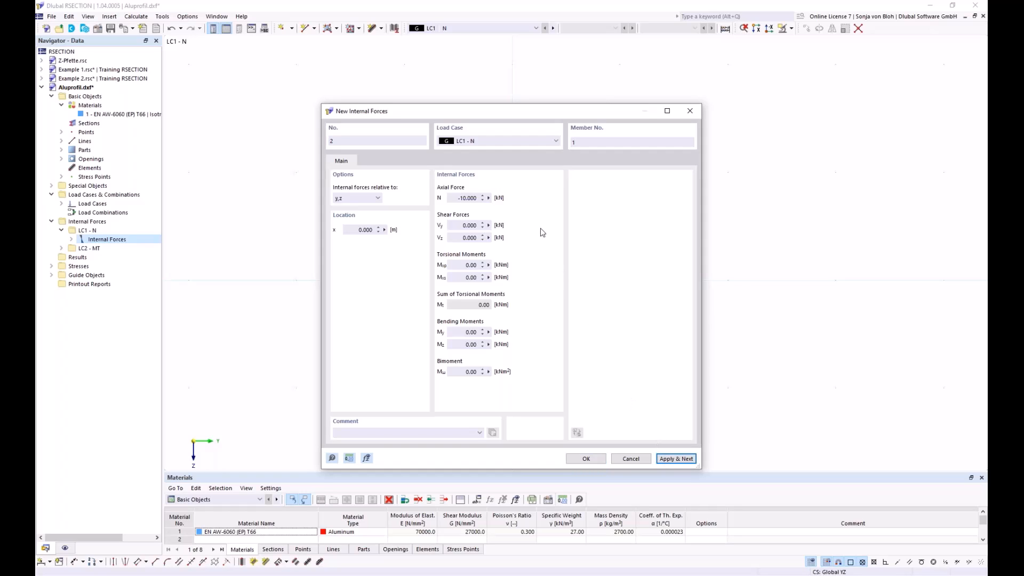
Step: Define internal forces for load case LC2 - MT with a primary torsional moment Mxp of 0.3 kNm
click(506, 137)
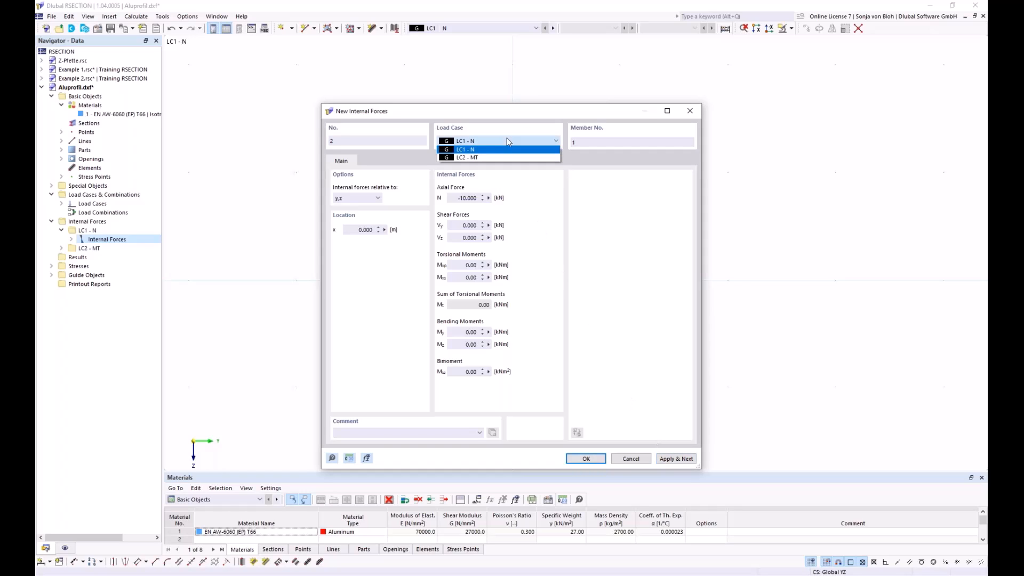
click(460, 158)
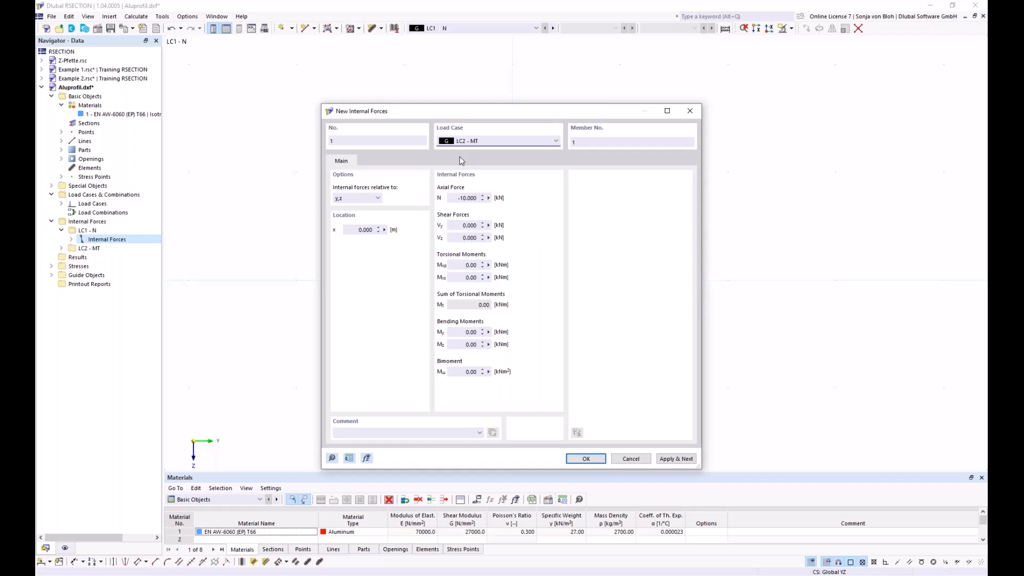
click(458, 265)
key(ctrl+a)
text(0,3)
click(579, 459)
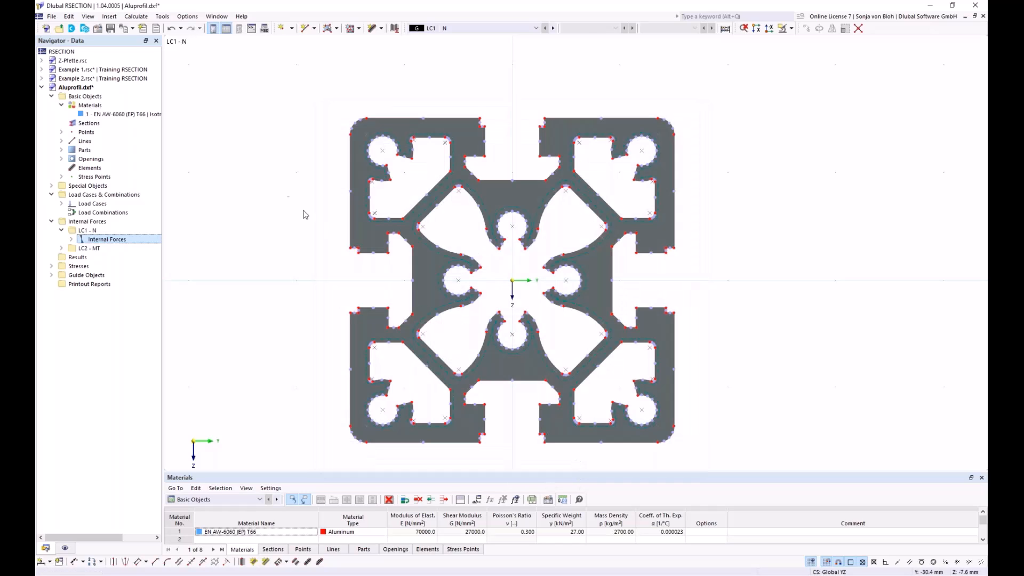
Step: Calculate all results and enlarge the results table to review the section properties
click(147, 18)
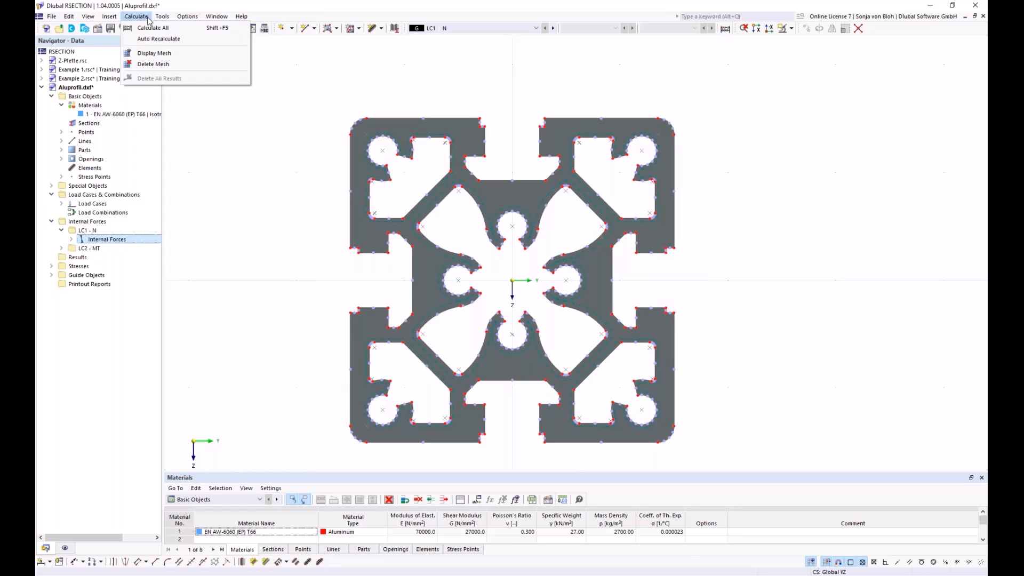
click(148, 29)
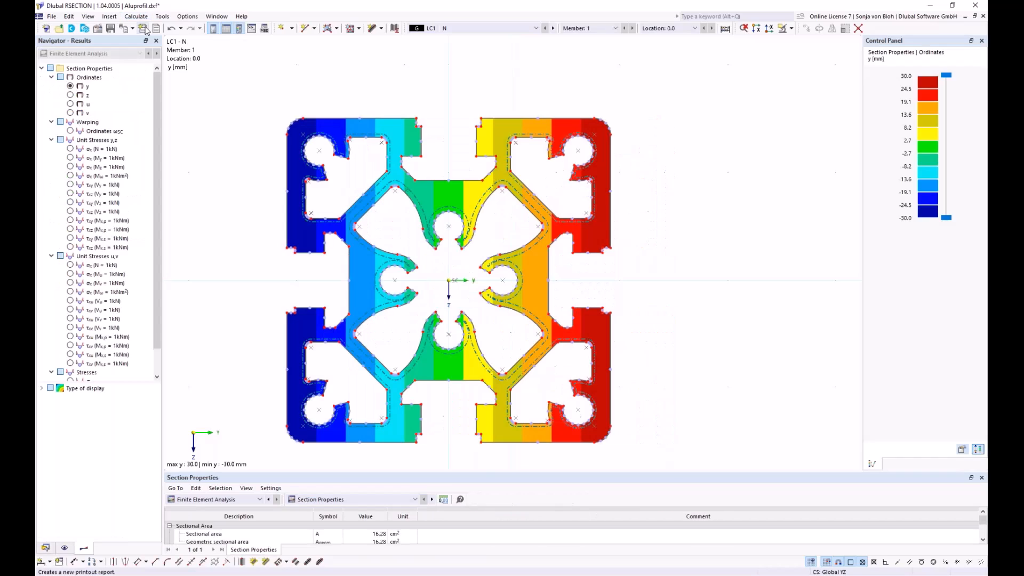
middle_drag(225, 293, 251, 270)
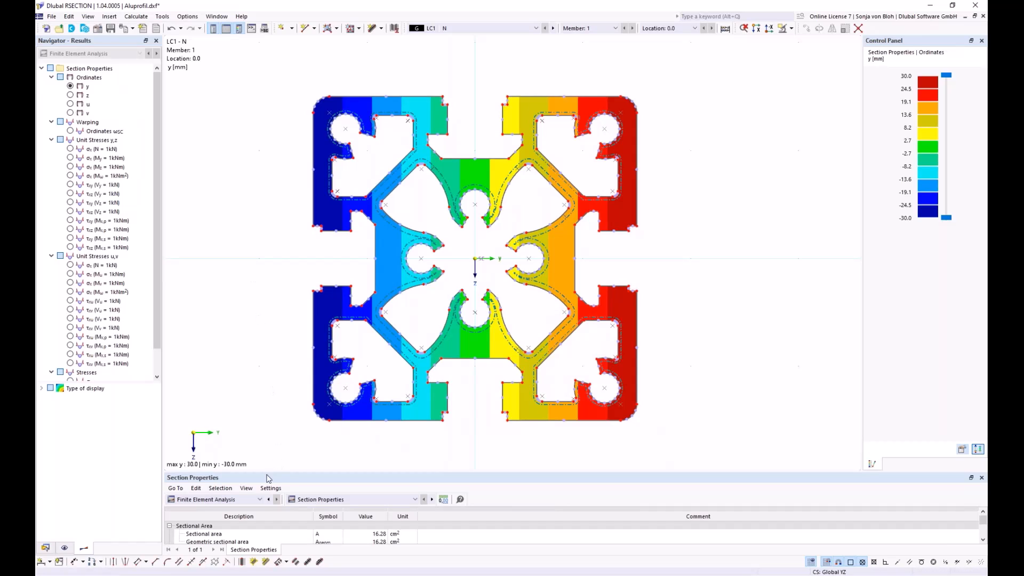
drag(266, 472, 269, 404)
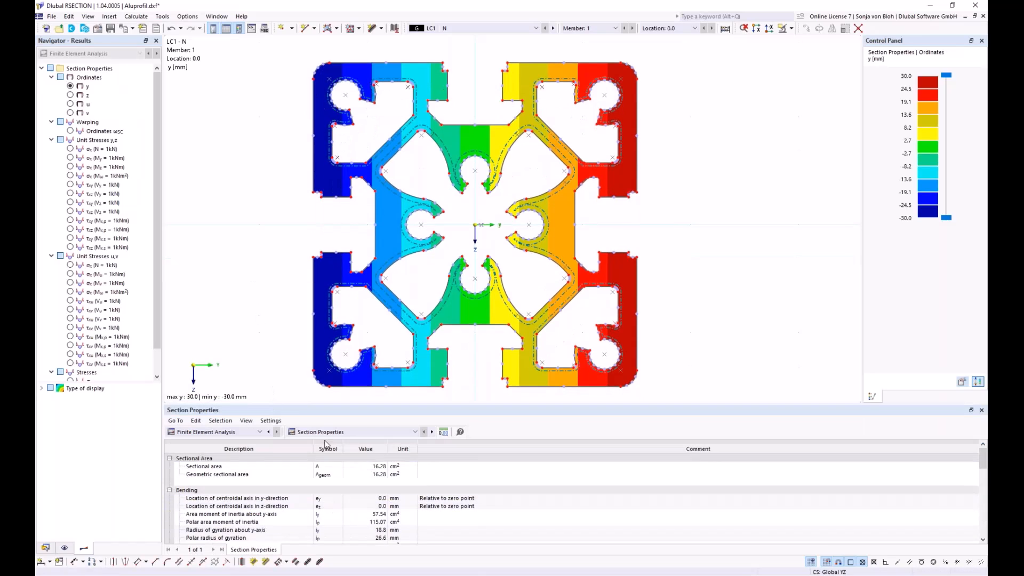
click(414, 432)
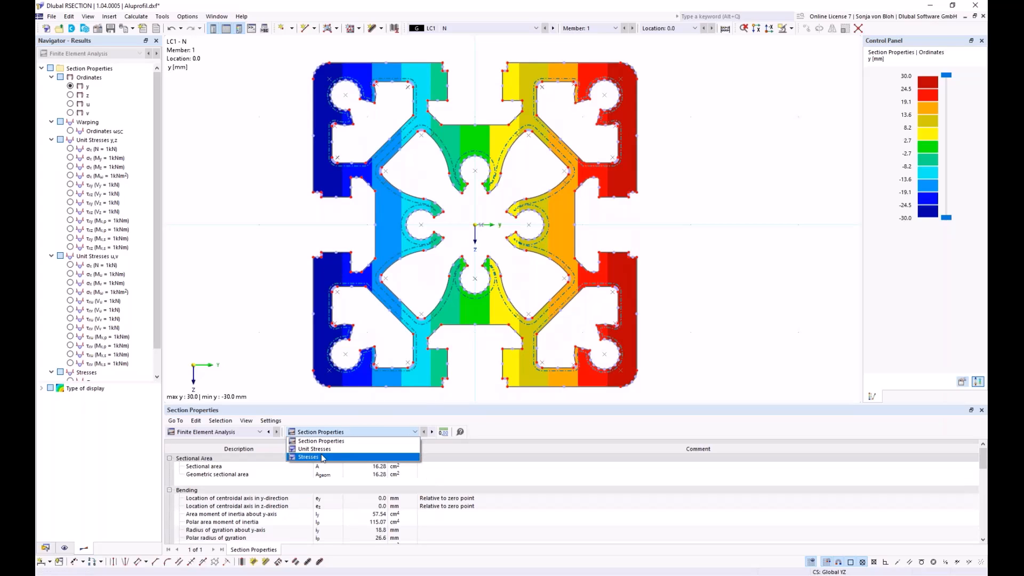
click(323, 442)
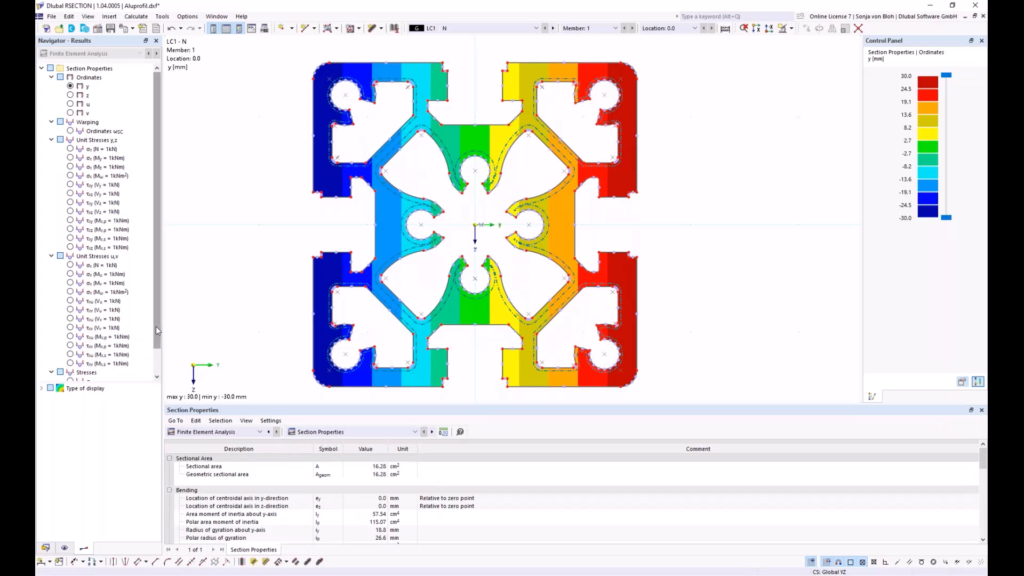
Step: Display the total normal and shear stresses for LC1 and switch the total shear stress τtot plot to LC2 - MT
drag(157, 331, 162, 375)
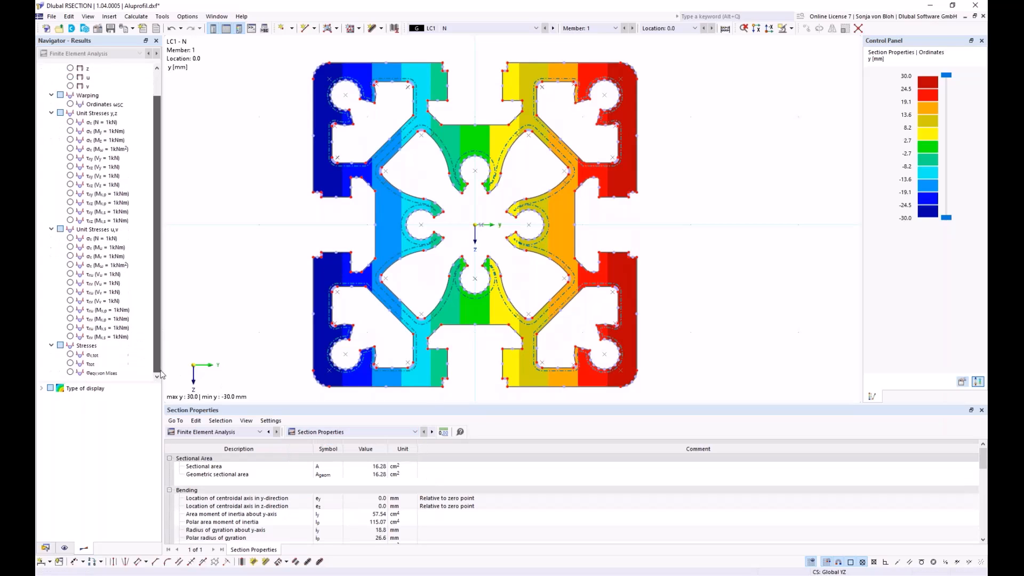
click(70, 354)
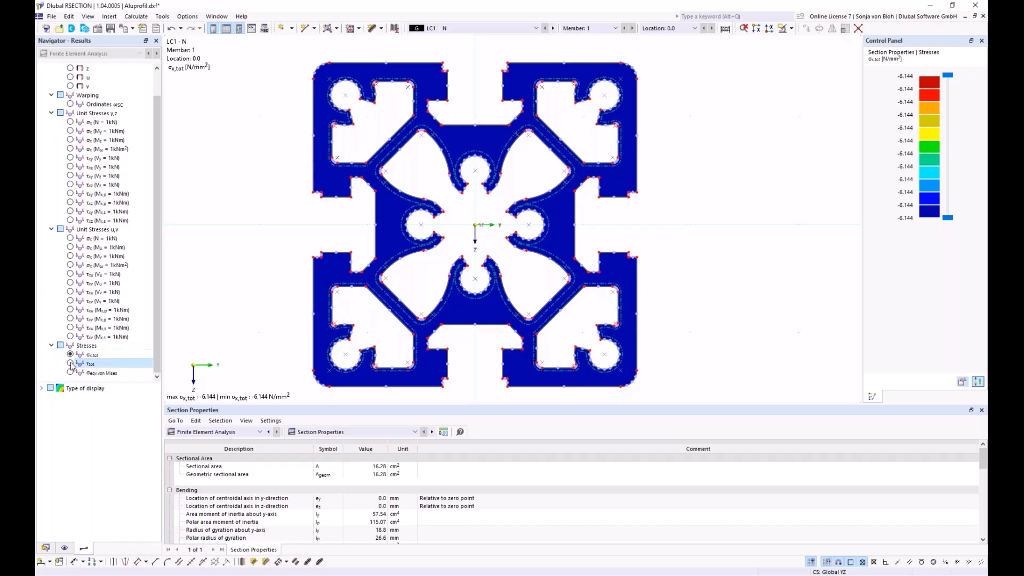
click(71, 364)
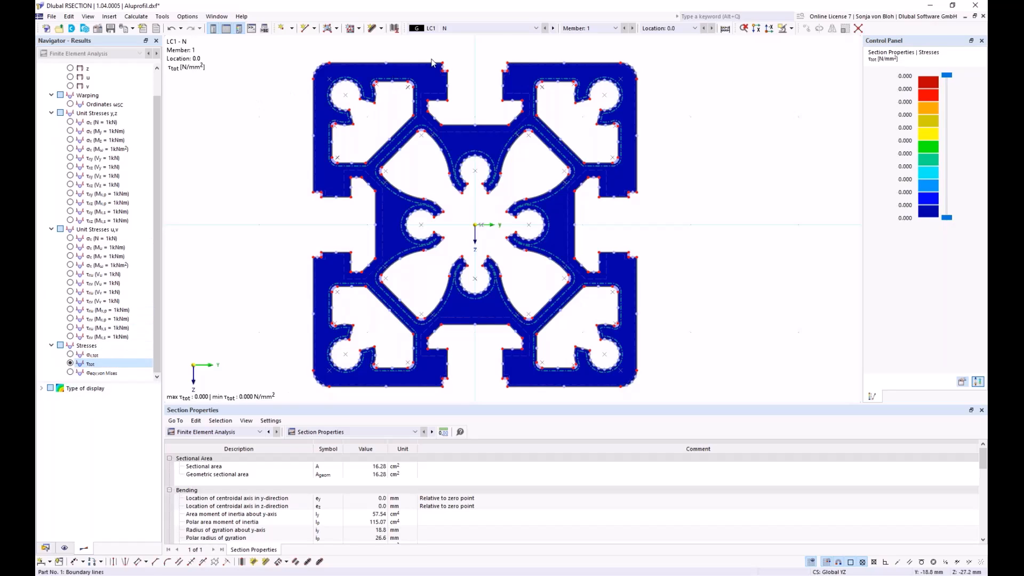
click(536, 29)
click(461, 45)
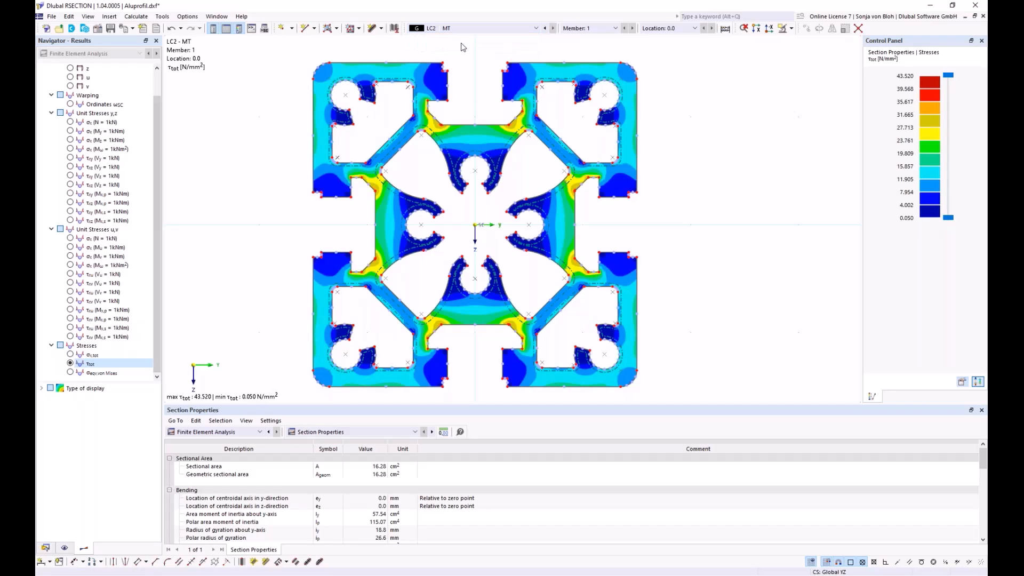
mouse_move(526, 132)
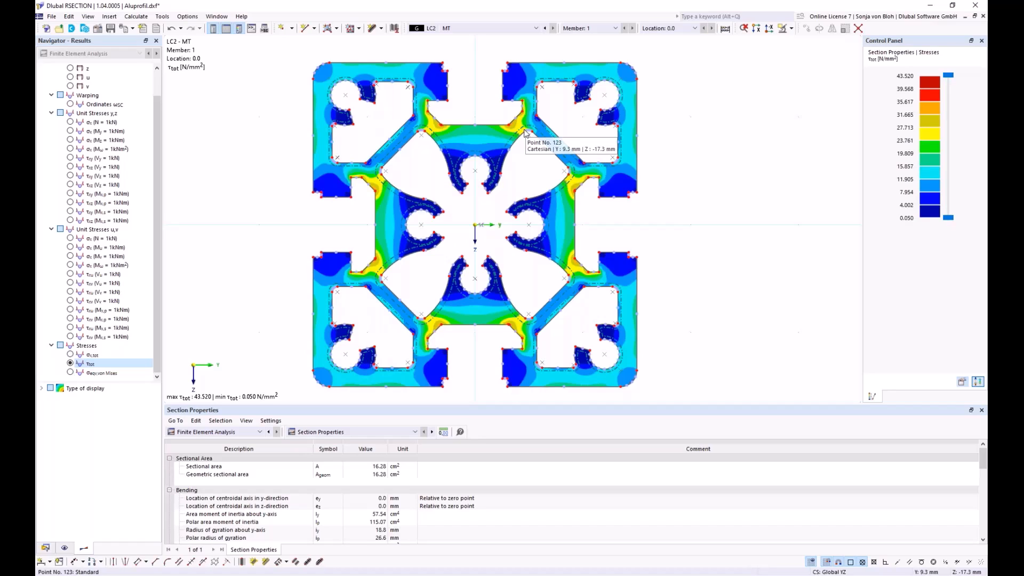
Step: Create and show a new printout report without stresses by material, member, location and stress points, or all stresses by stress points
click(44, 549)
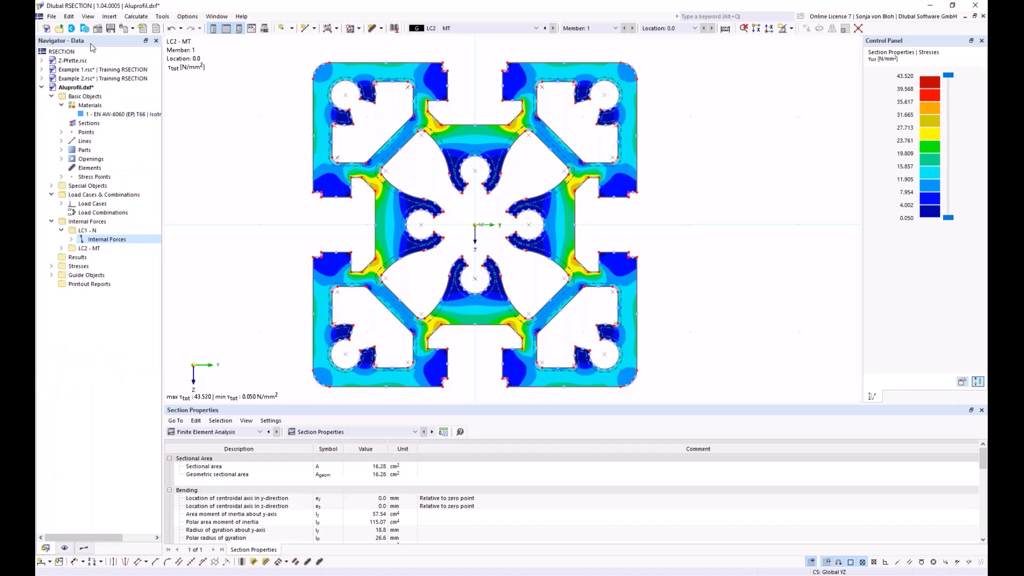
right_click(90, 284)
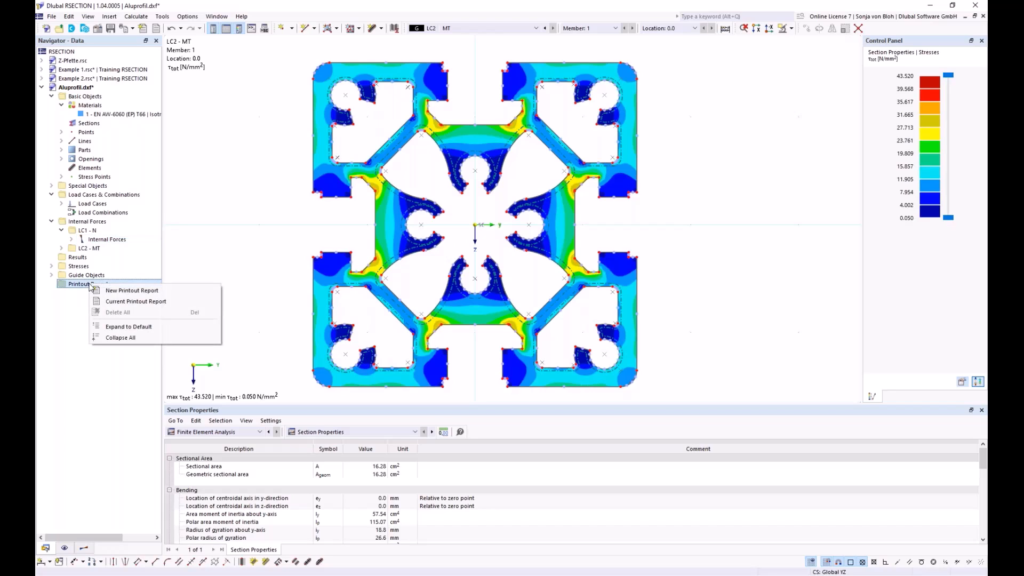
click(114, 289)
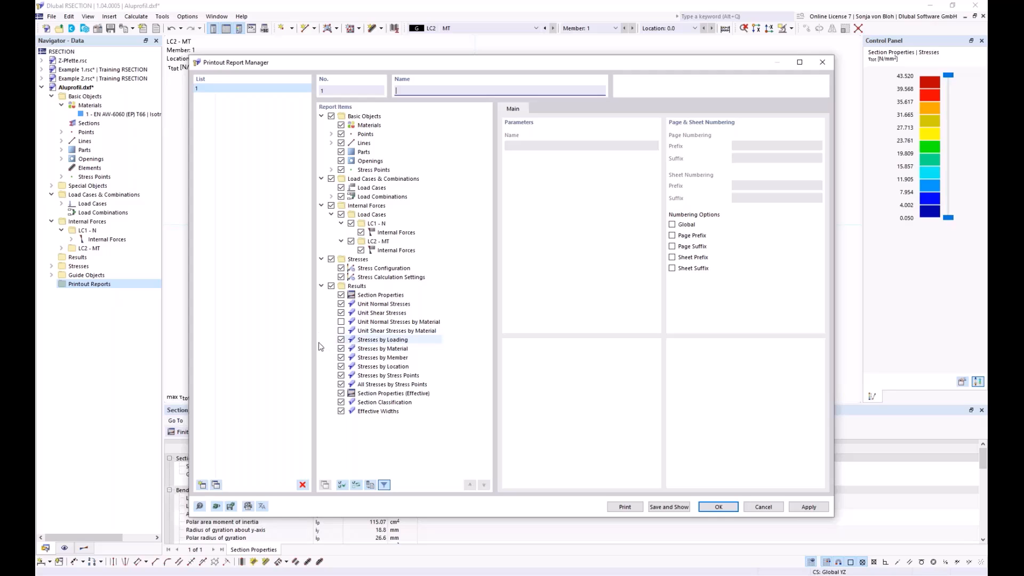
click(342, 349)
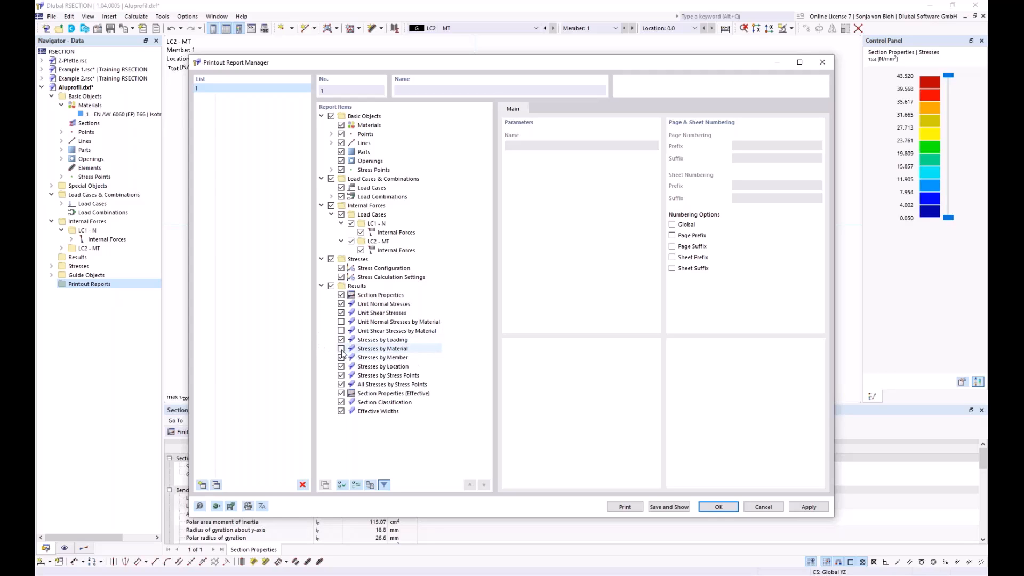
click(341, 358)
click(341, 366)
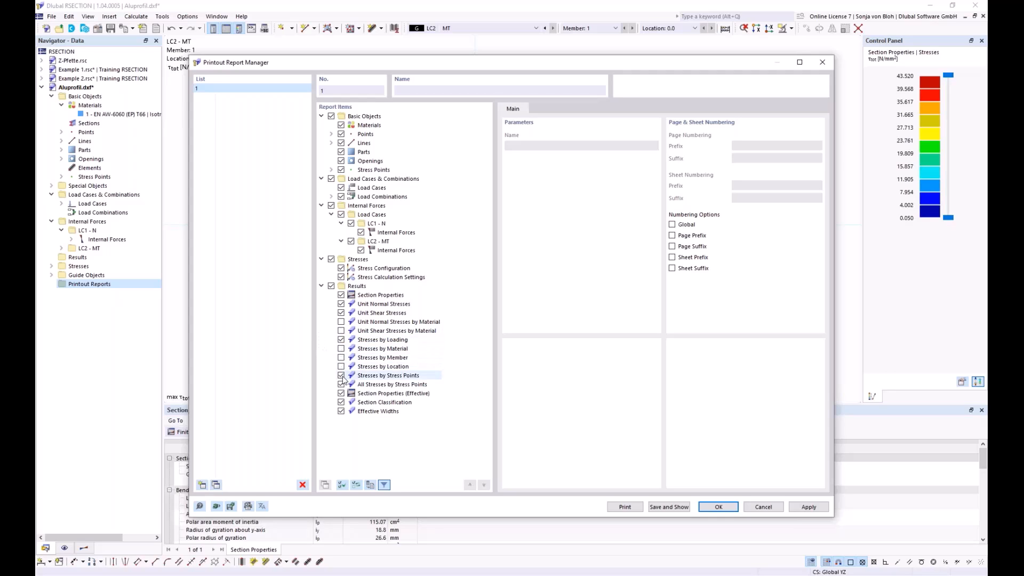
click(341, 375)
click(341, 384)
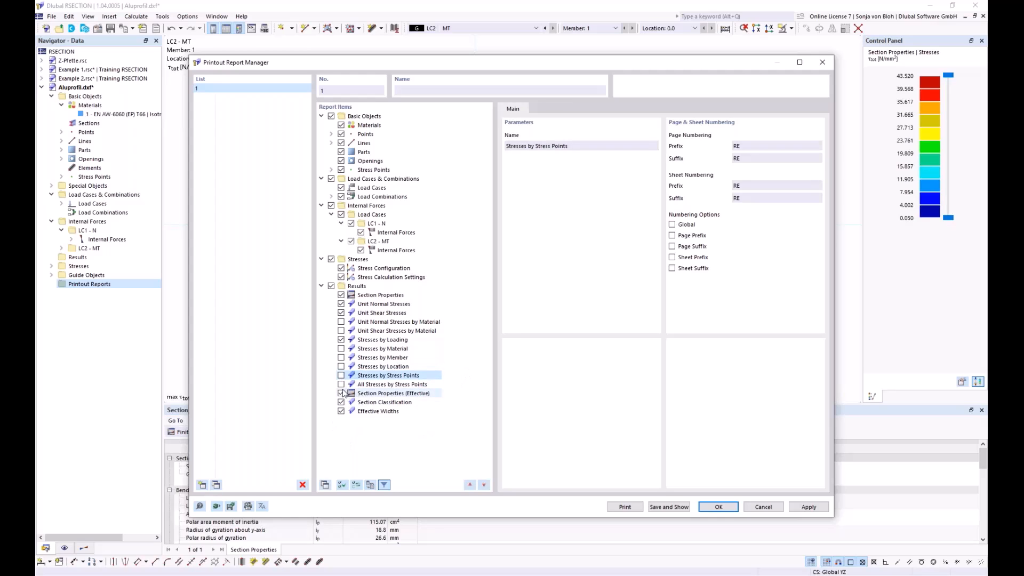
click(674, 507)
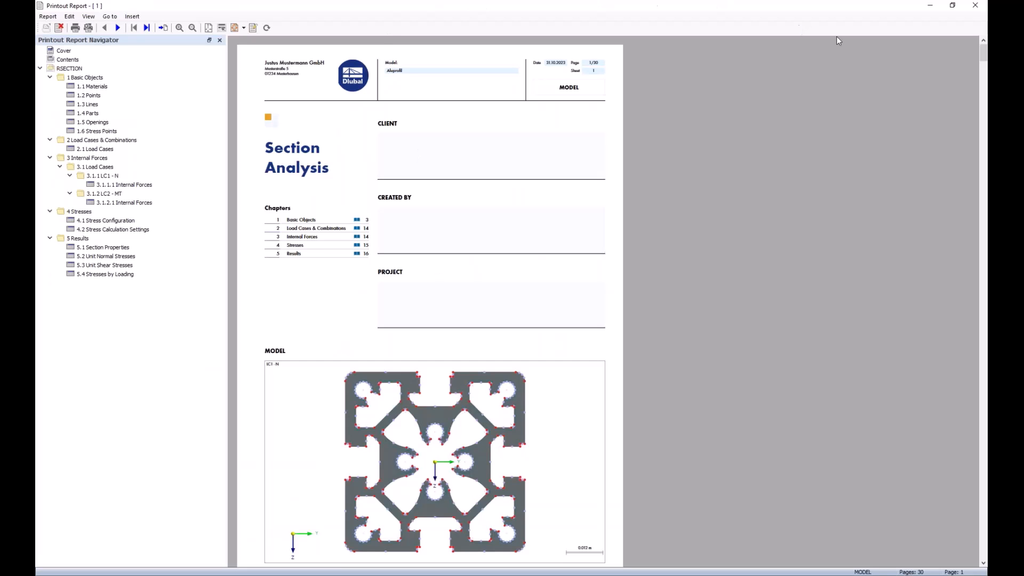
Step: Add the window-filling LC2 τtot stress graphic to the printout report and view its page there
click(930, 9)
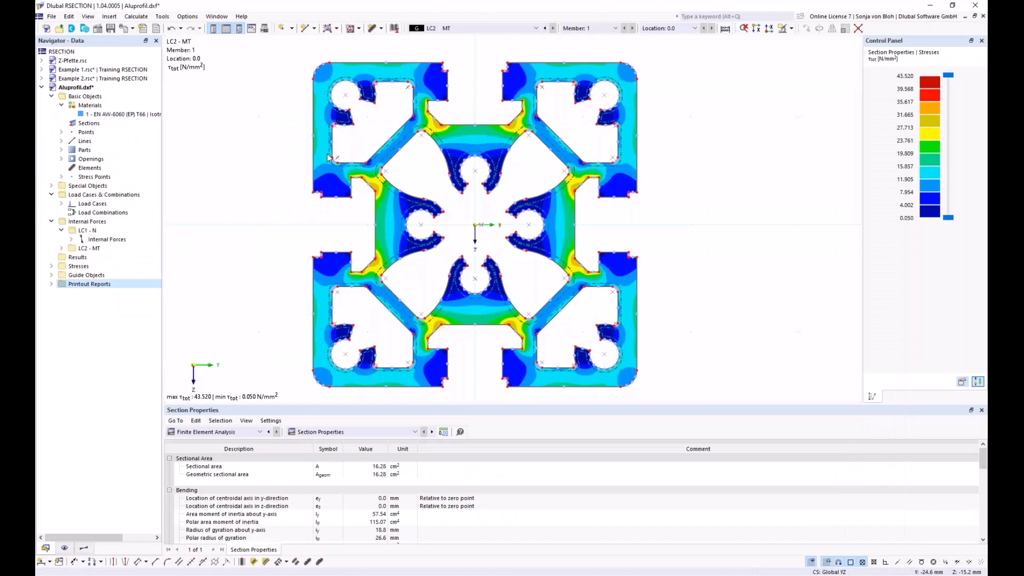
click(133, 28)
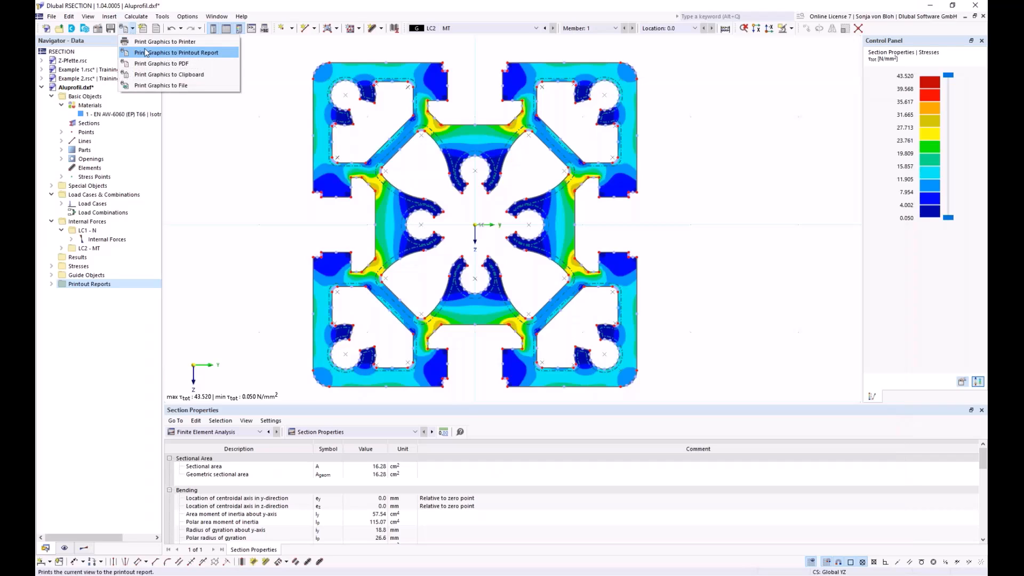
click(146, 52)
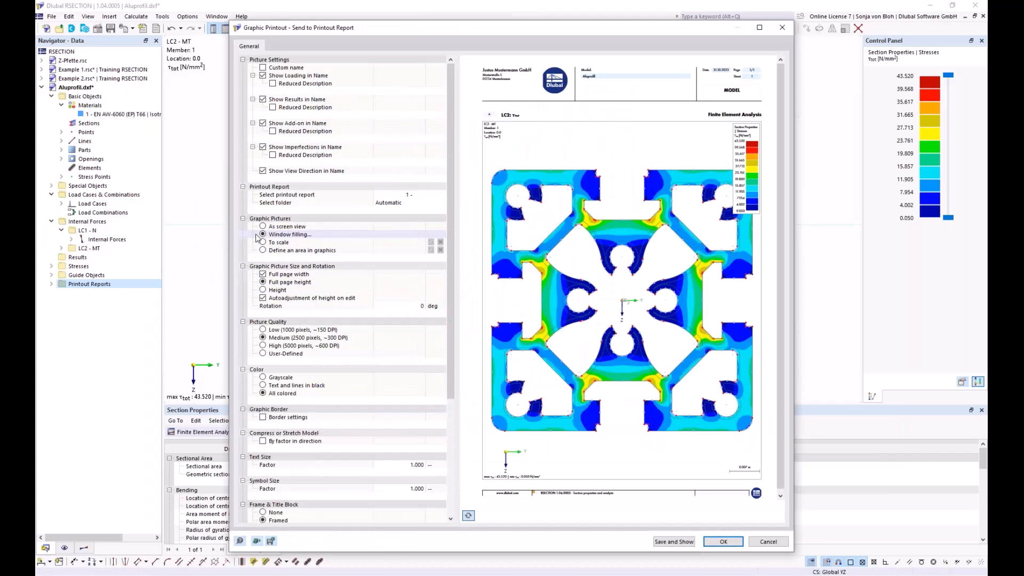
click(673, 542)
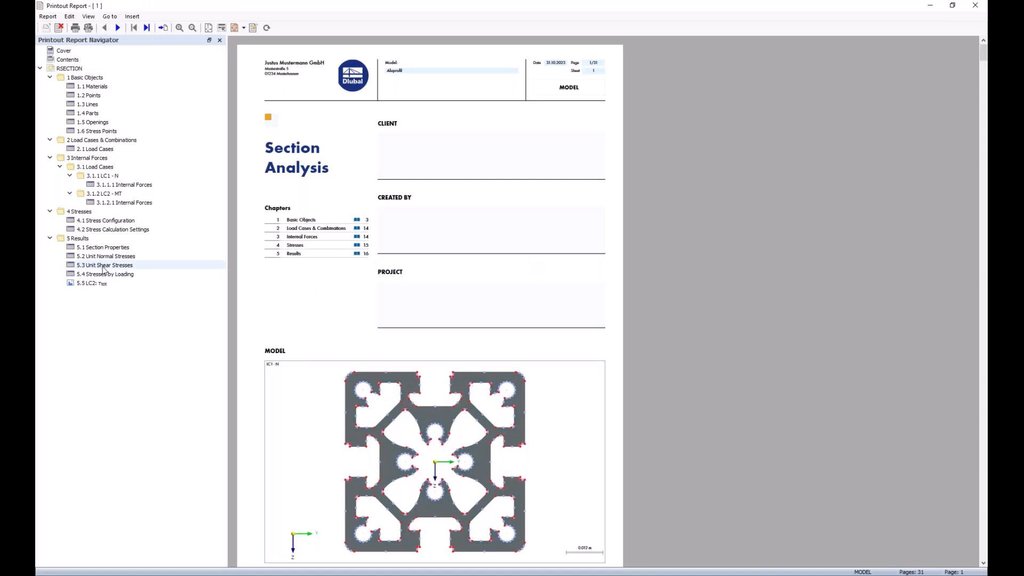
click(91, 285)
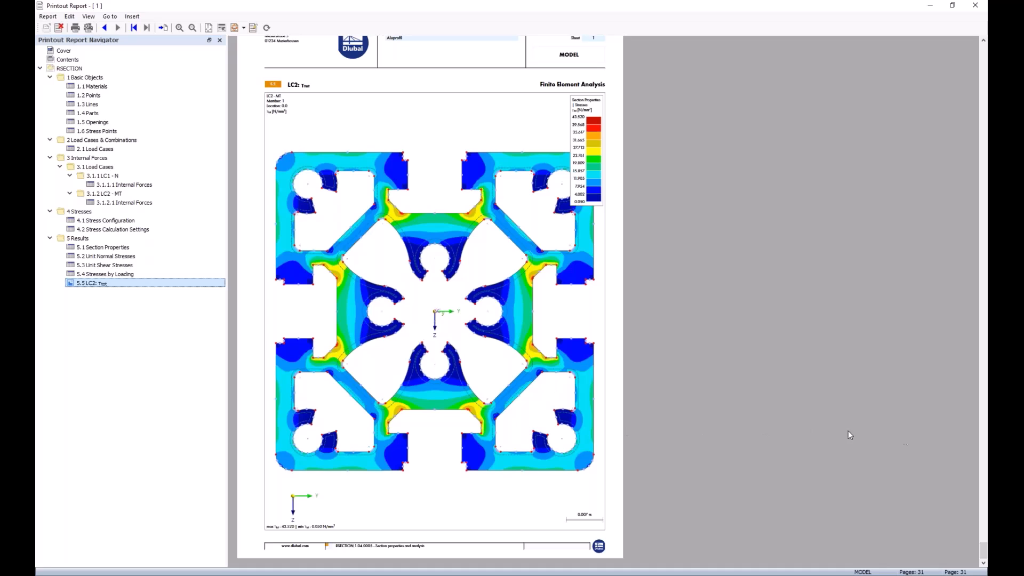
key(alt+Tab)
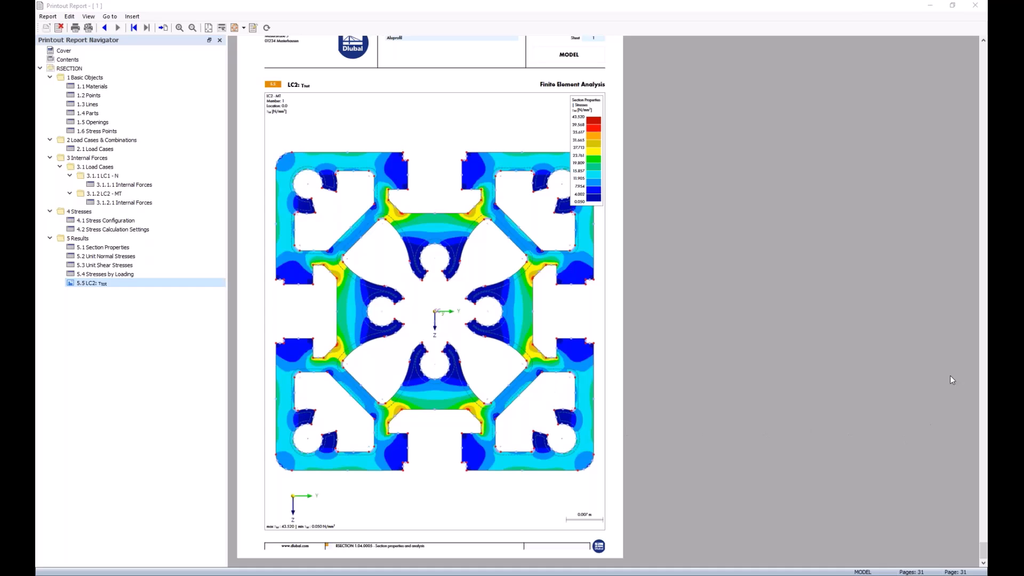
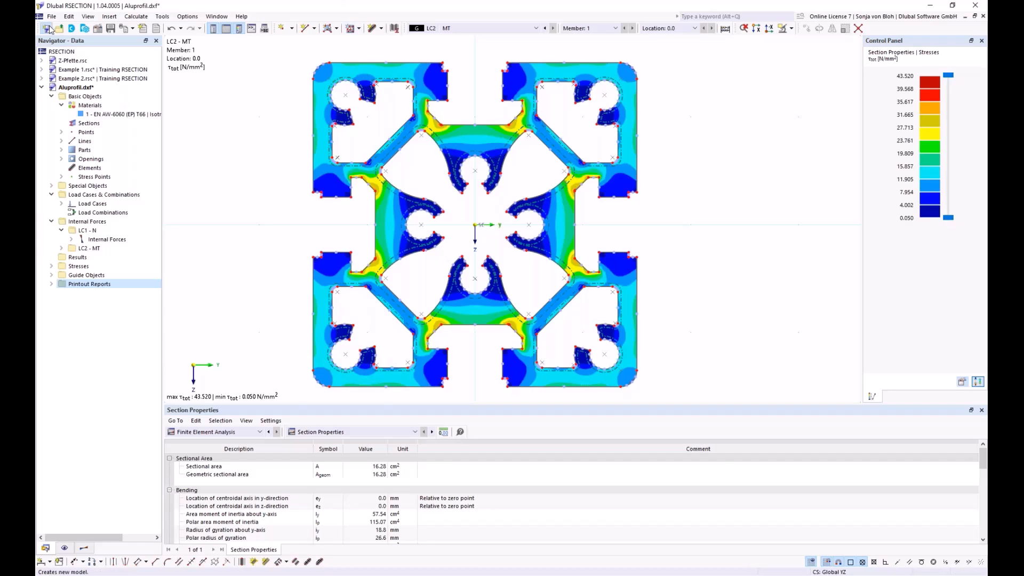
Step: Create a new model named Example 4 in the Training RSECTION series
click(47, 28)
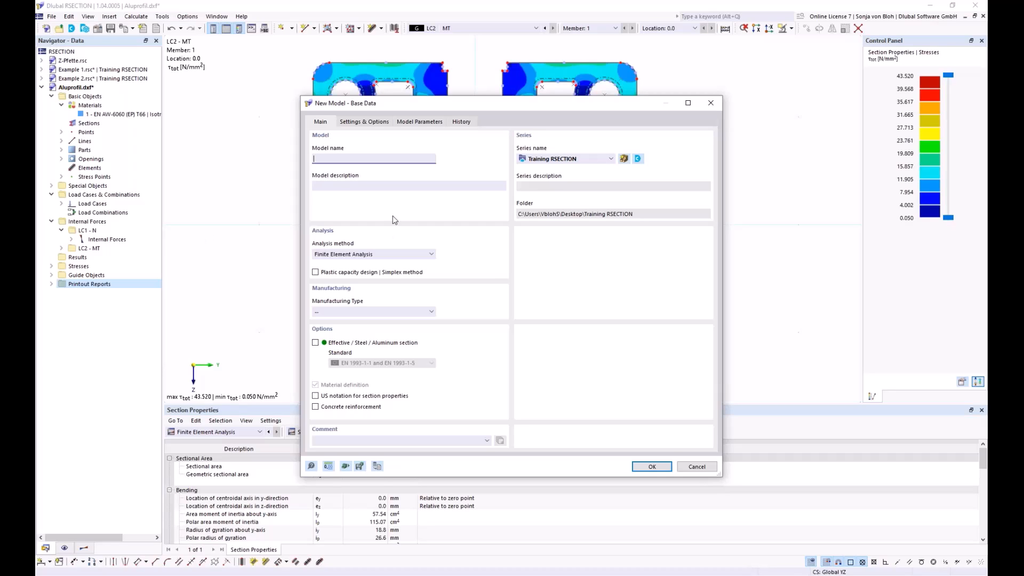
text(Example 4)
click(652, 467)
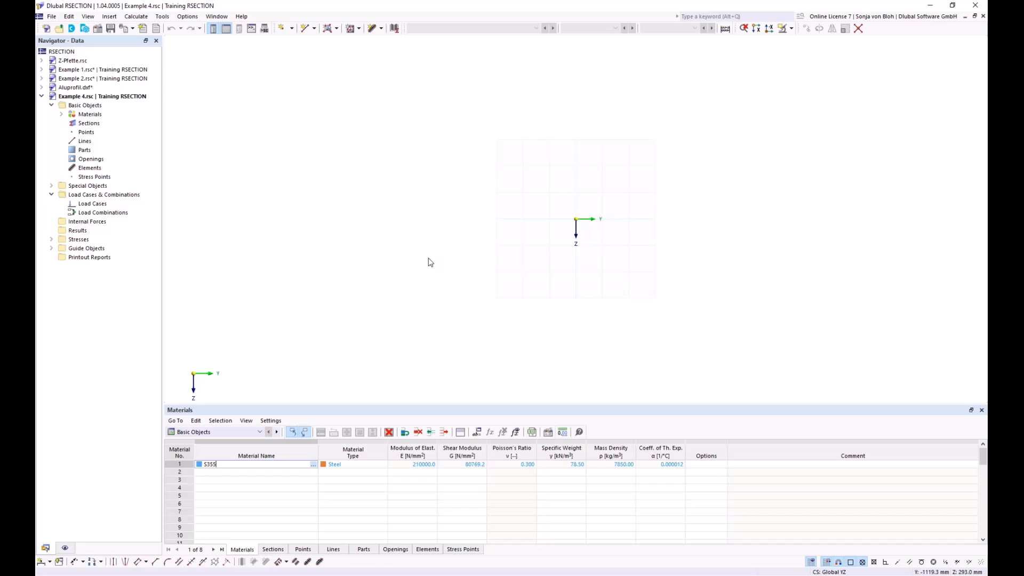
Step: Replace material 1 with S235 steel of the EN 1993-1-1:2005-05 Steel S series from the material library
click(61, 114)
double_click(120, 123)
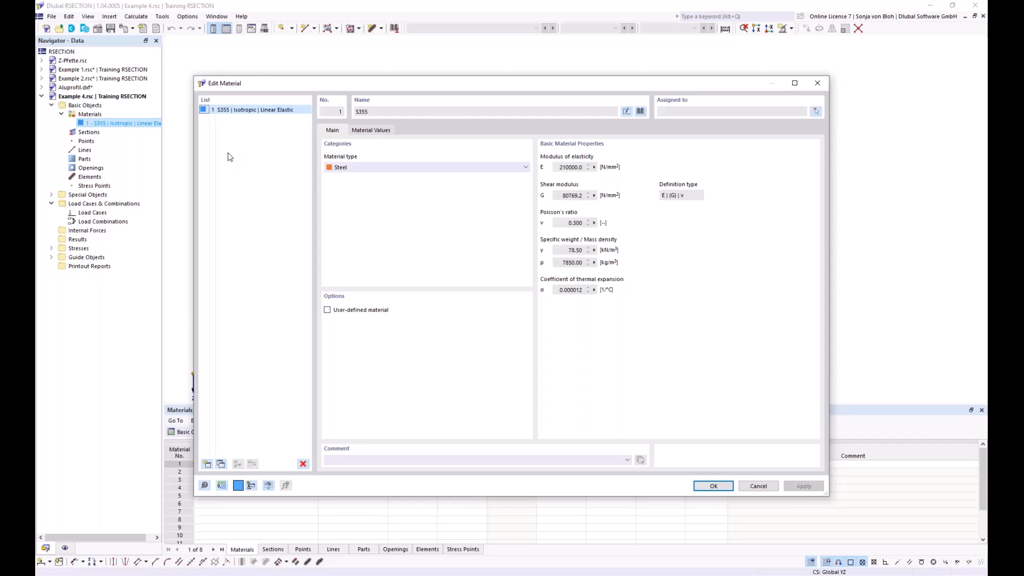
click(642, 112)
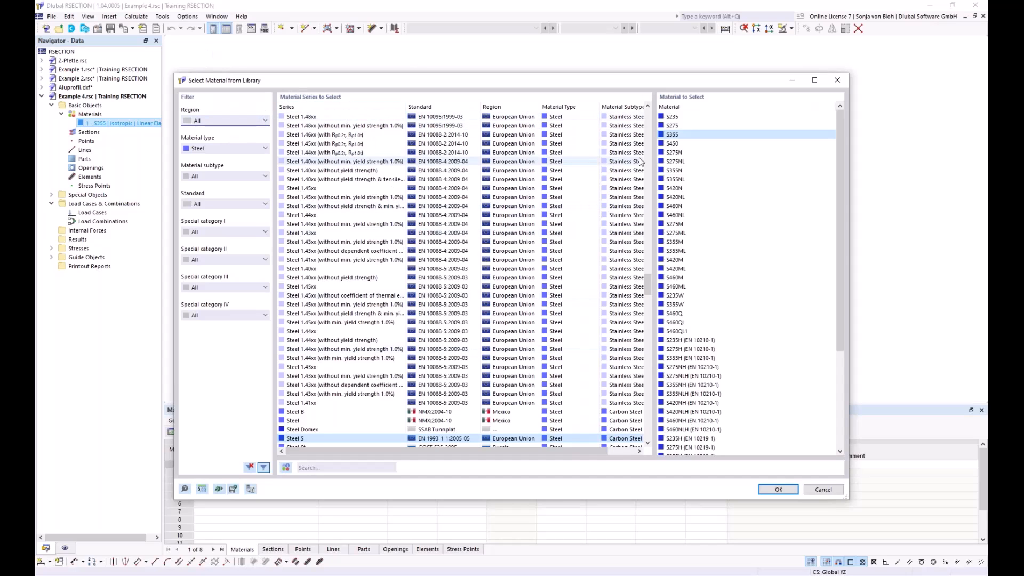
click(673, 116)
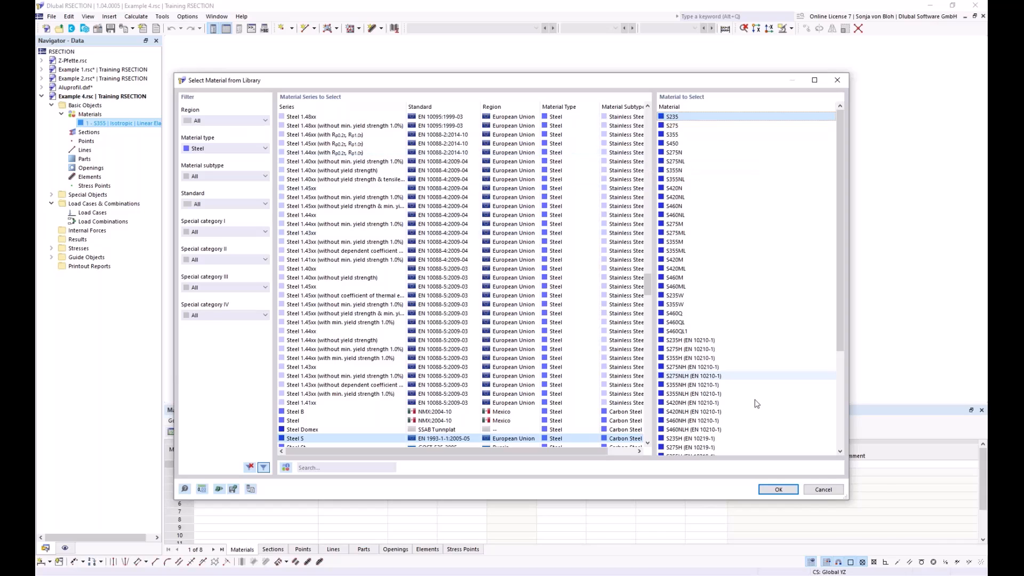
click(779, 489)
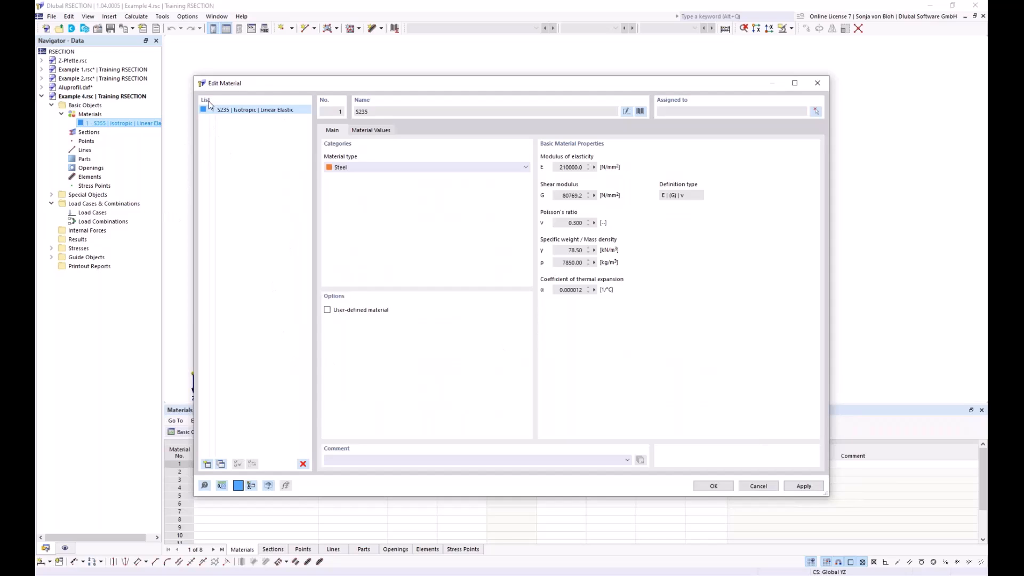
Step: Add concrete C40/50 from the European Union Concrete C series as material 2 and close the material settings
click(206, 464)
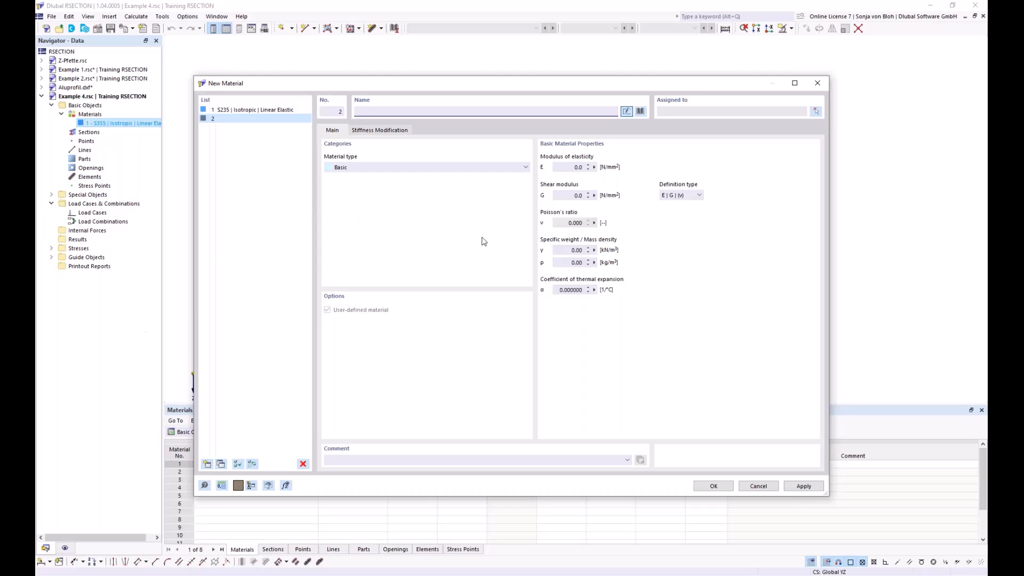
click(641, 111)
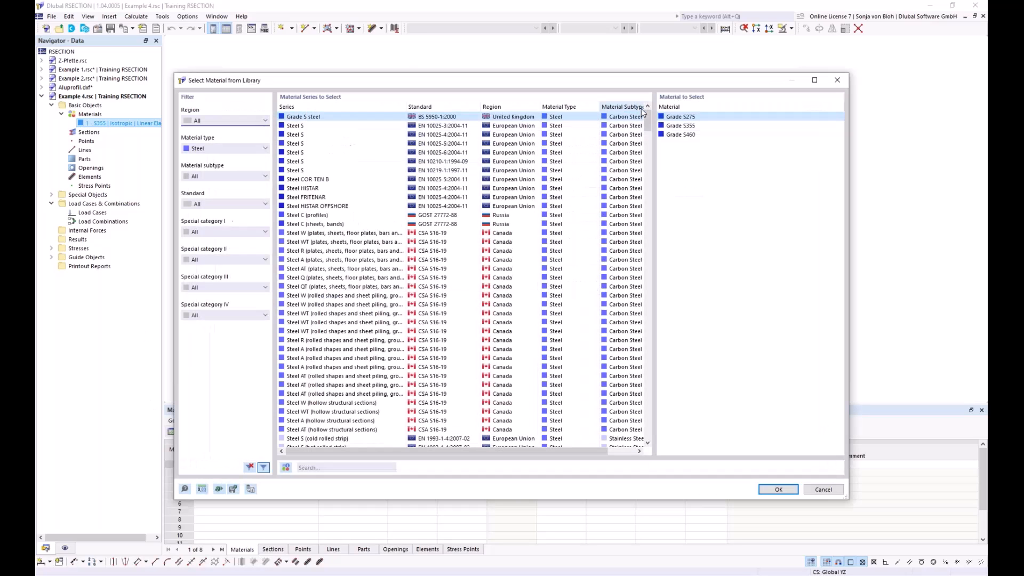
click(215, 148)
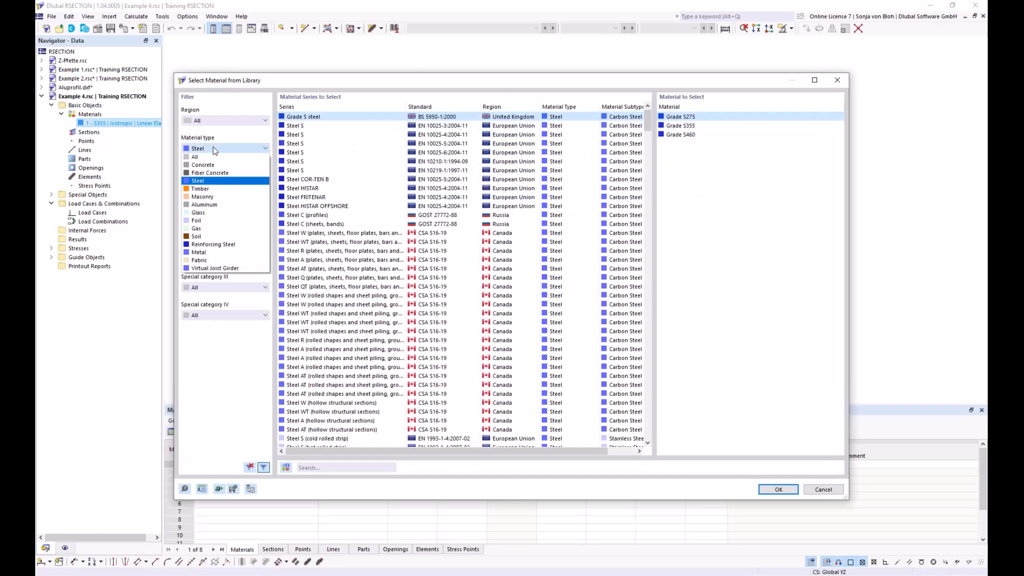
click(210, 165)
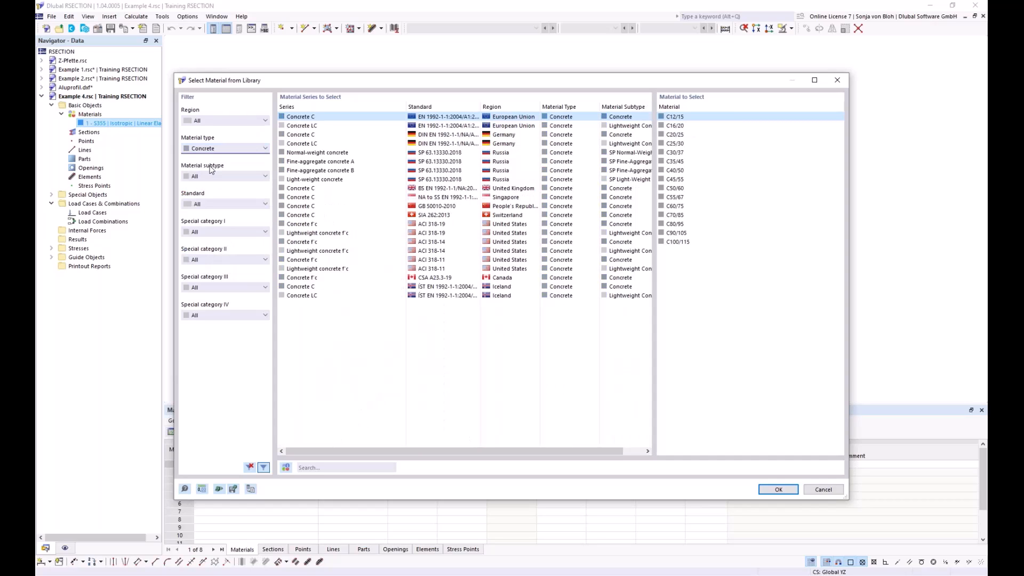
click(681, 162)
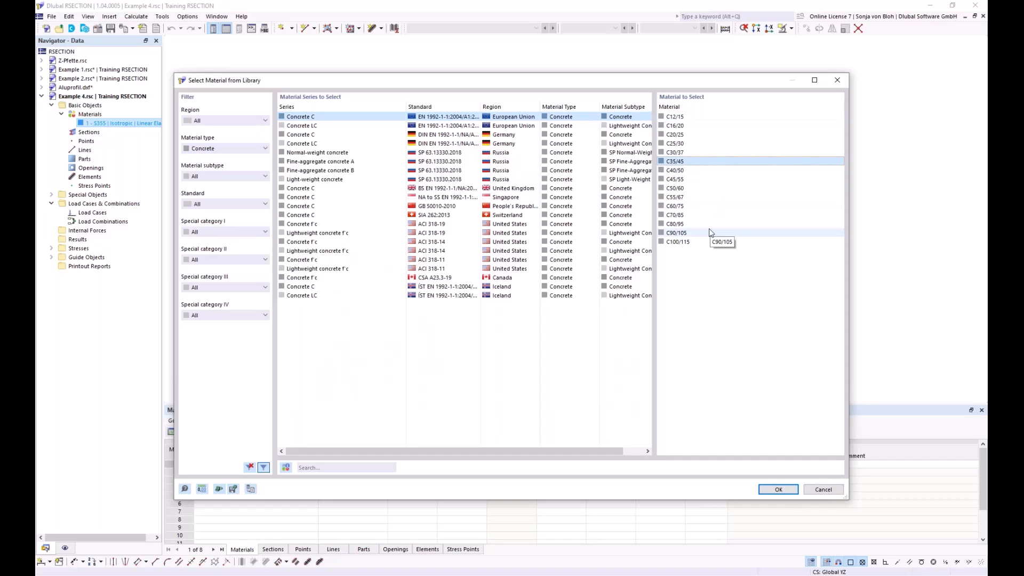
click(671, 171)
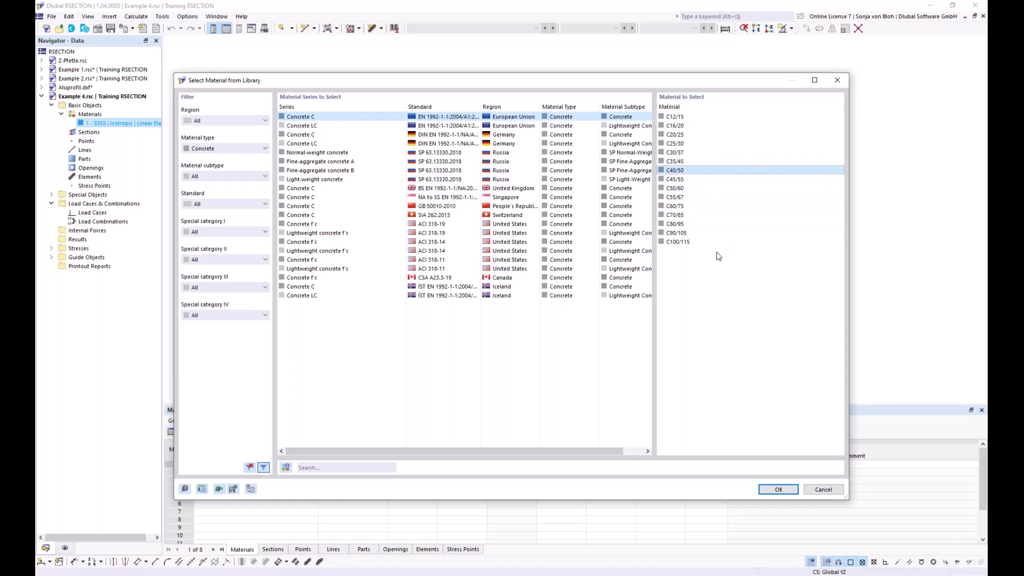
click(778, 490)
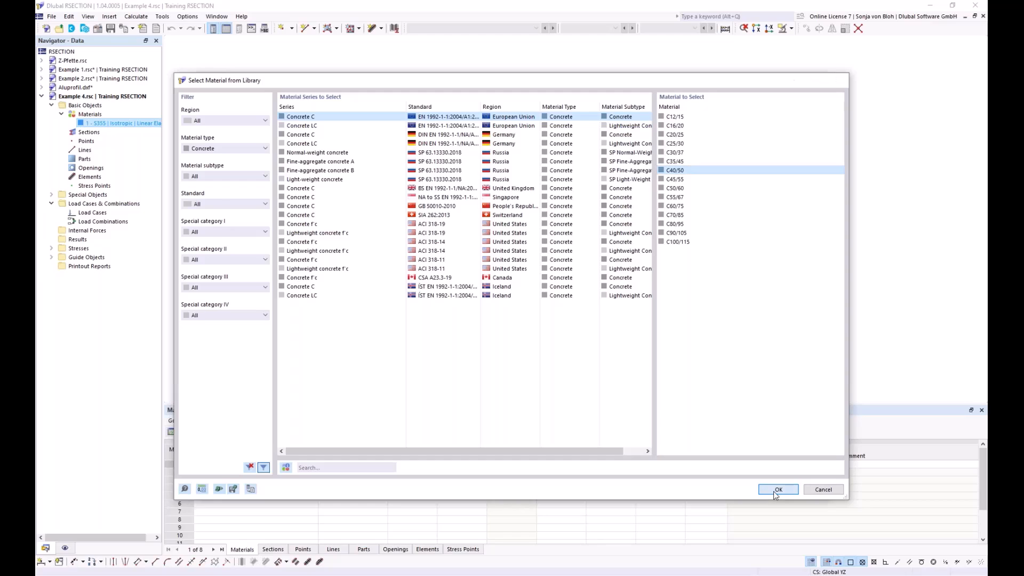
click(721, 487)
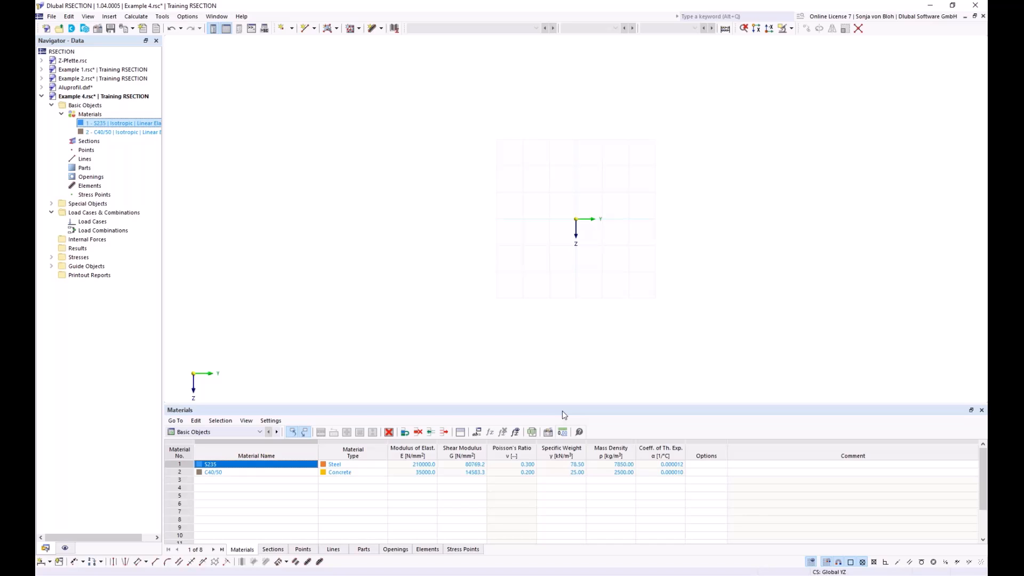
Step: Define a new massive rectangle section with width b 1000 mm and height h 200 mm
right_click(88, 142)
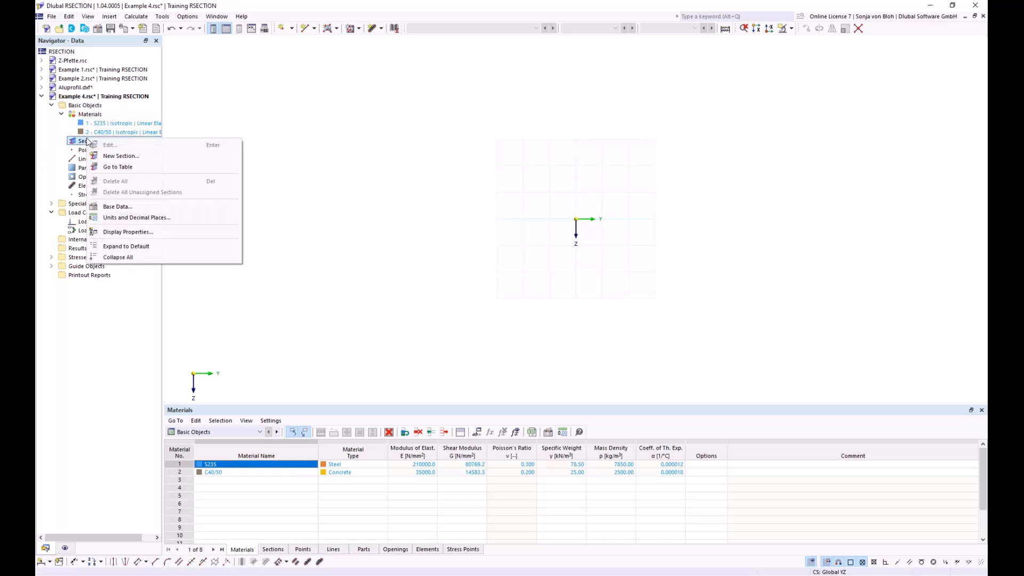
click(121, 156)
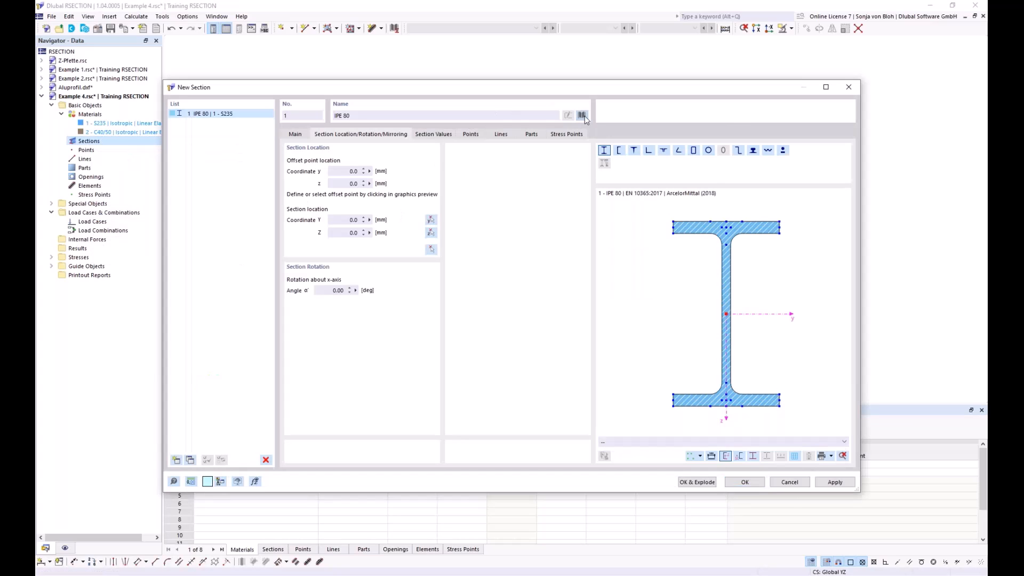
click(582, 115)
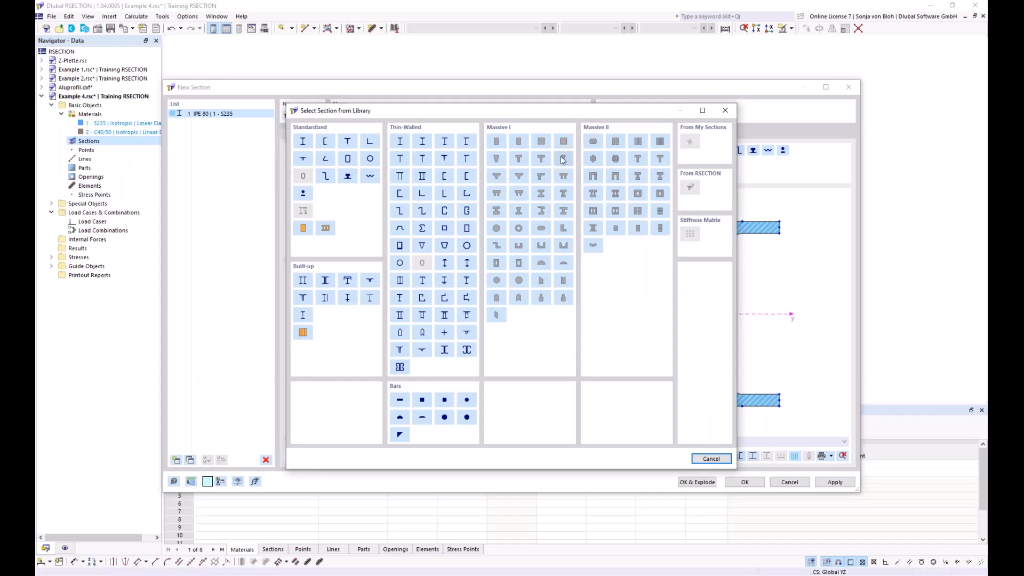
click(497, 141)
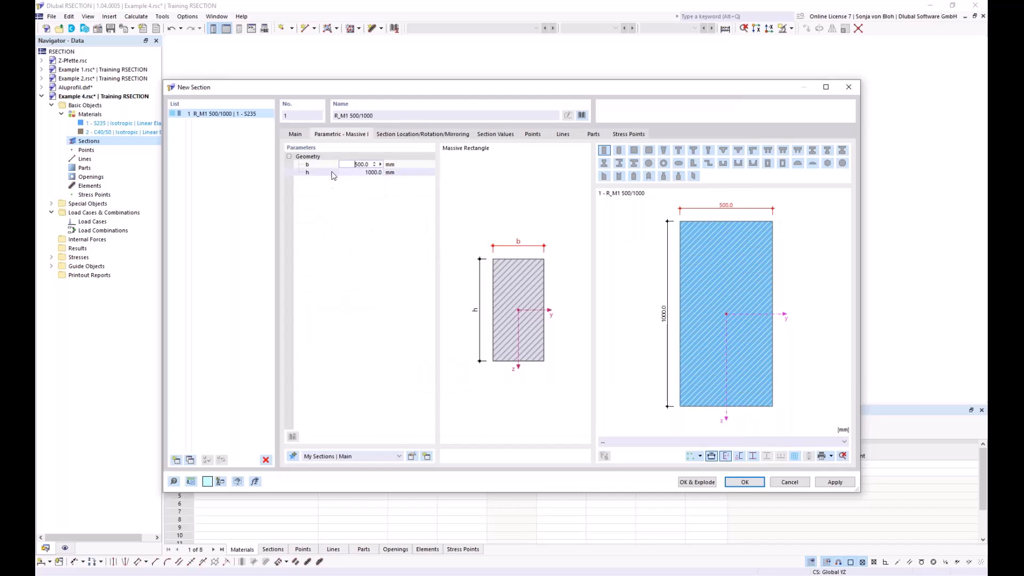
drag(349, 165, 369, 165)
click(403, 170)
click(366, 165)
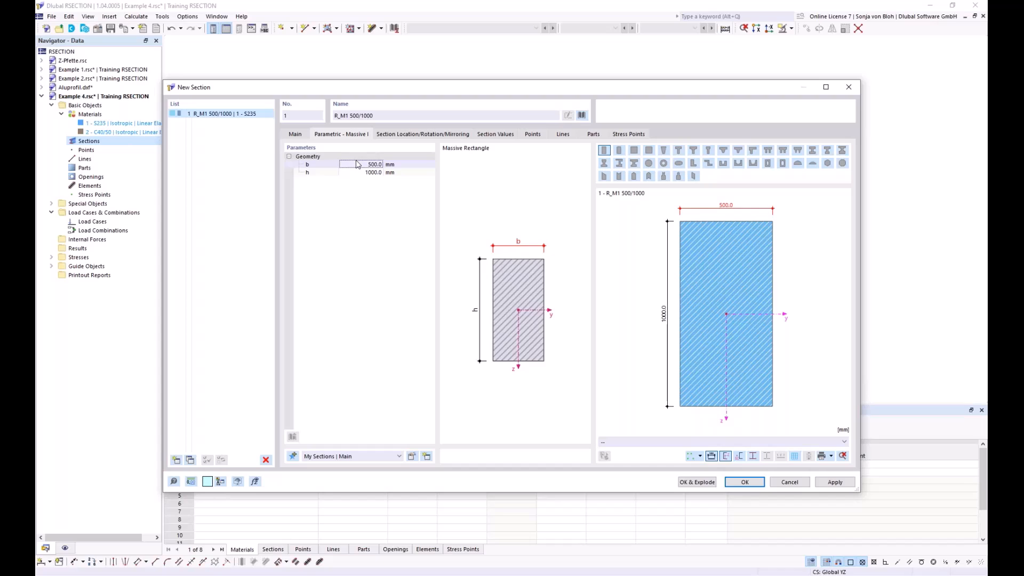
click(365, 164)
text(100)
double_click(356, 174)
text(200)
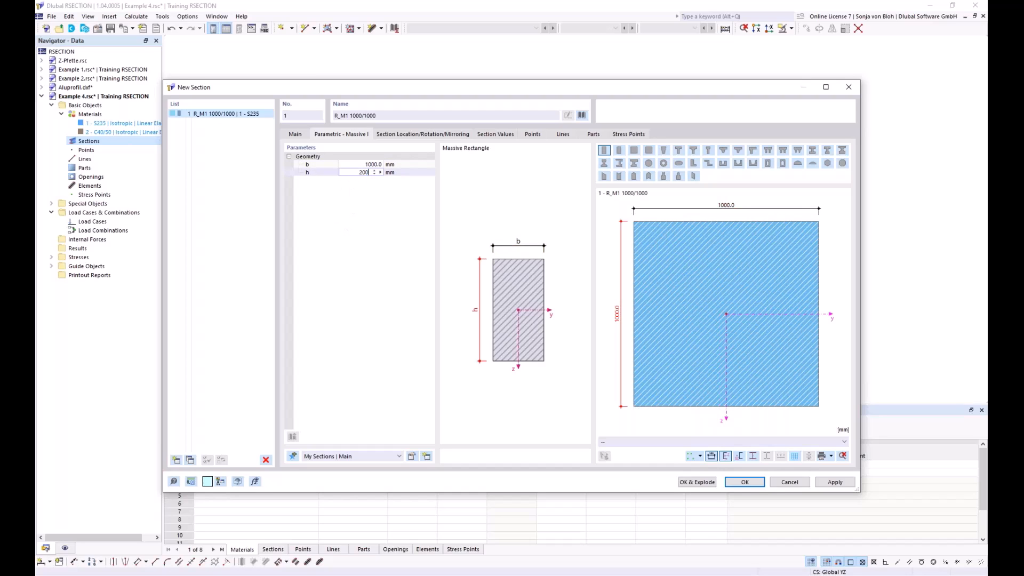
Step: Assign material 2 - C40/50 to the rectangular section and insert it into the model
click(295, 136)
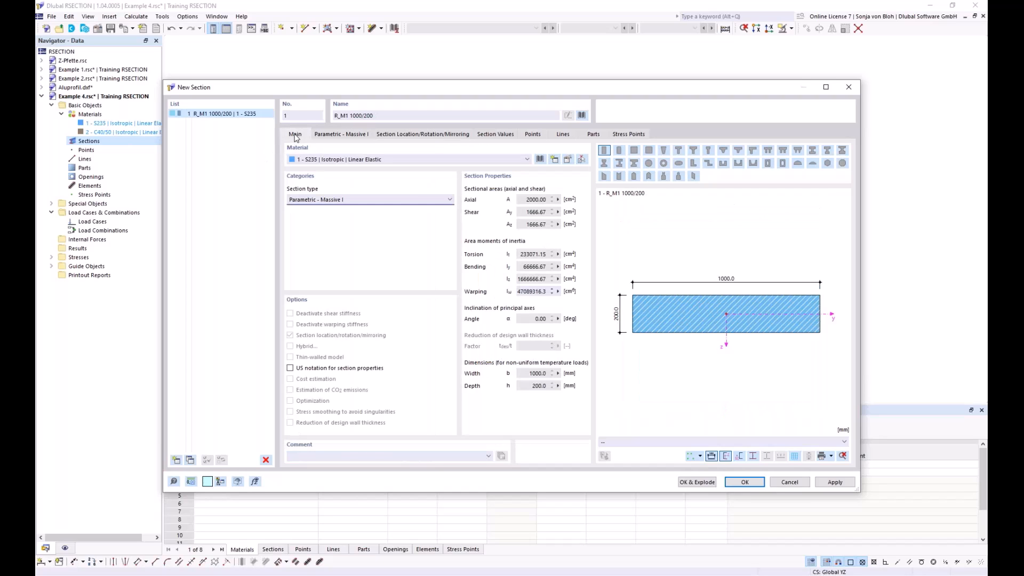
click(345, 159)
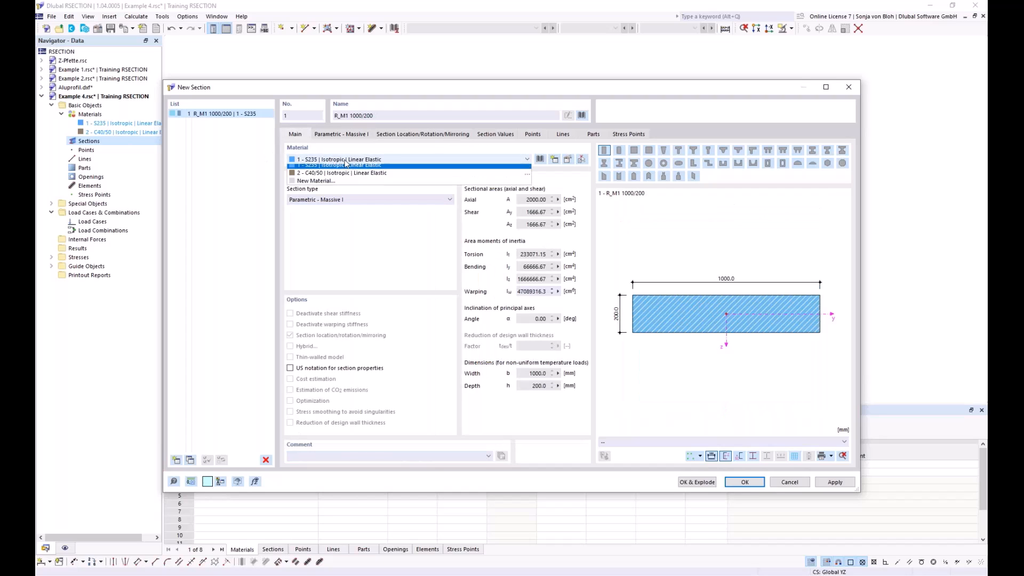
click(336, 176)
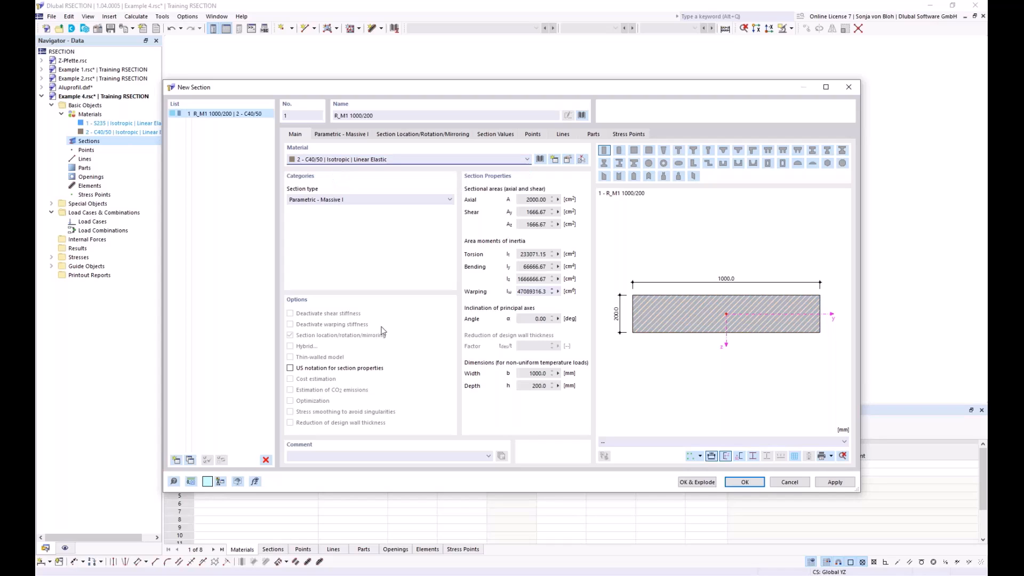
click(746, 482)
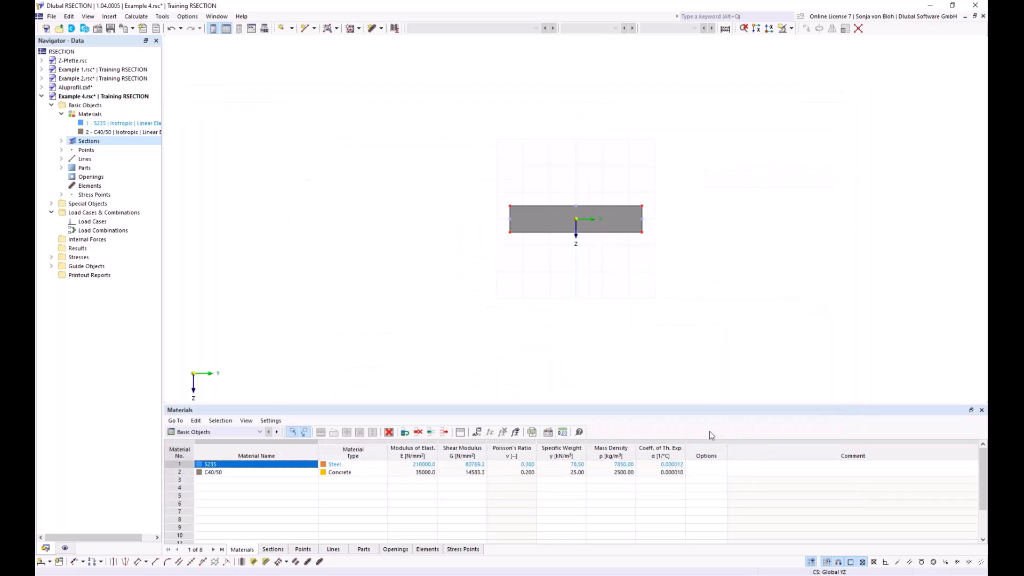
Step: Define a second section as standardized I-section HEB 400 (DIN 1025-2:1995-11; Euronorm 53-62) in S235
middle_drag(572, 299, 529, 290)
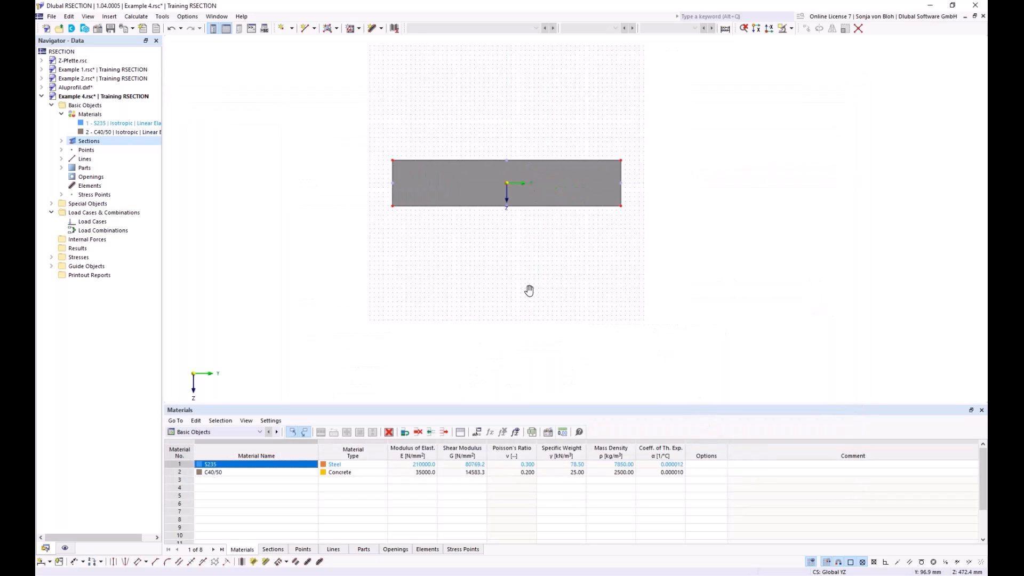
scroll(529, 291, up, 1)
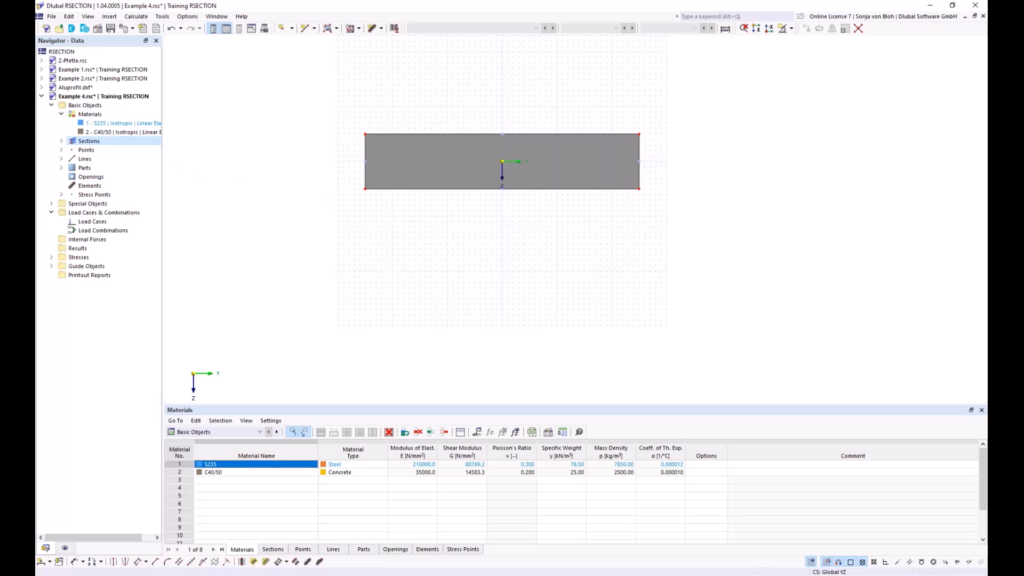
right_click(86, 142)
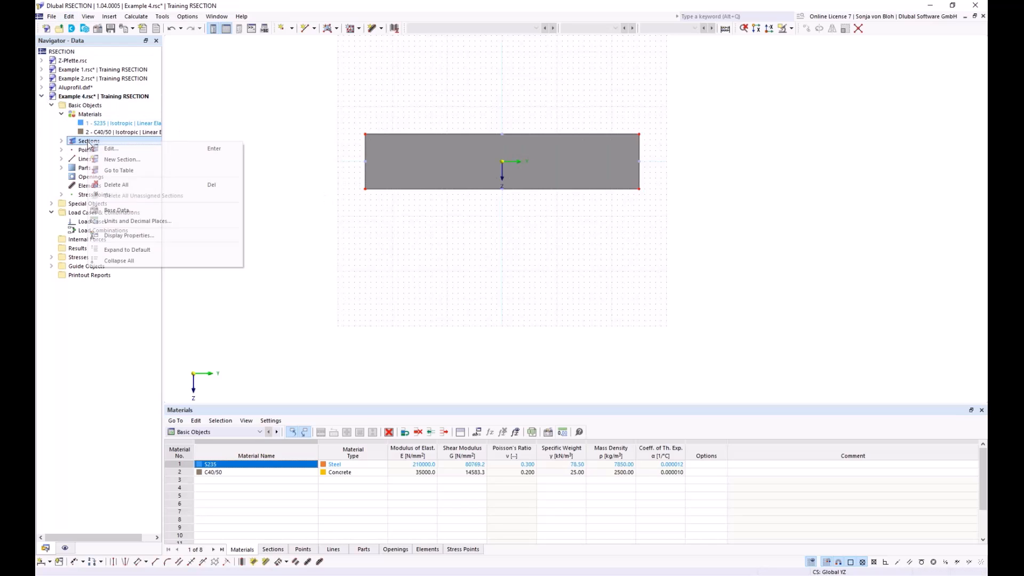
click(103, 158)
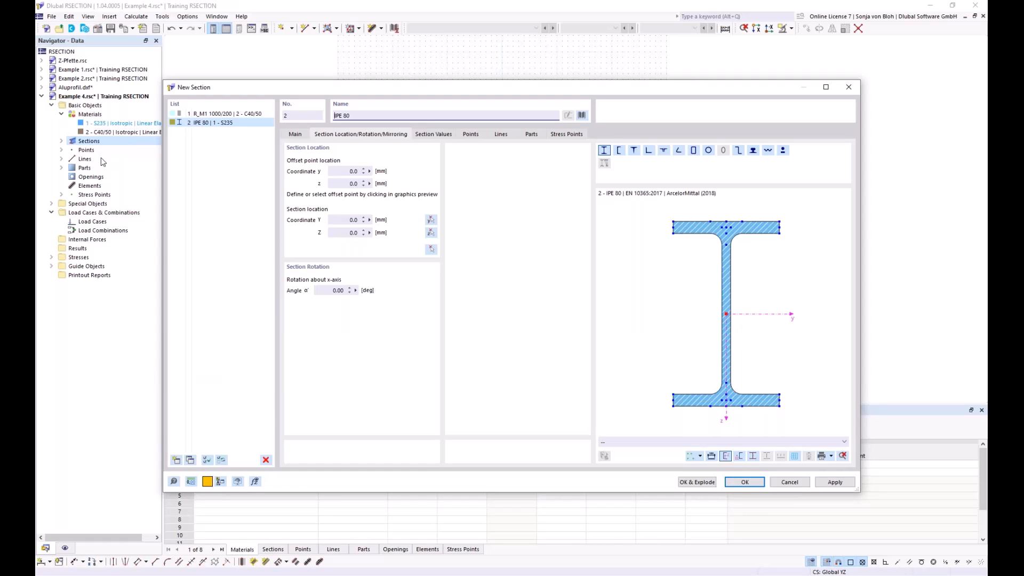
click(583, 115)
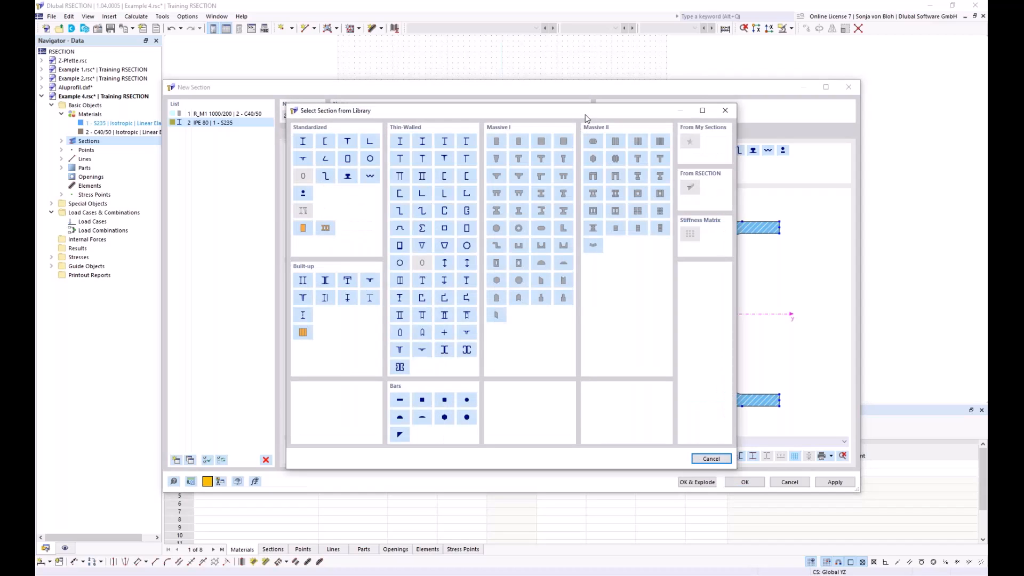
click(304, 141)
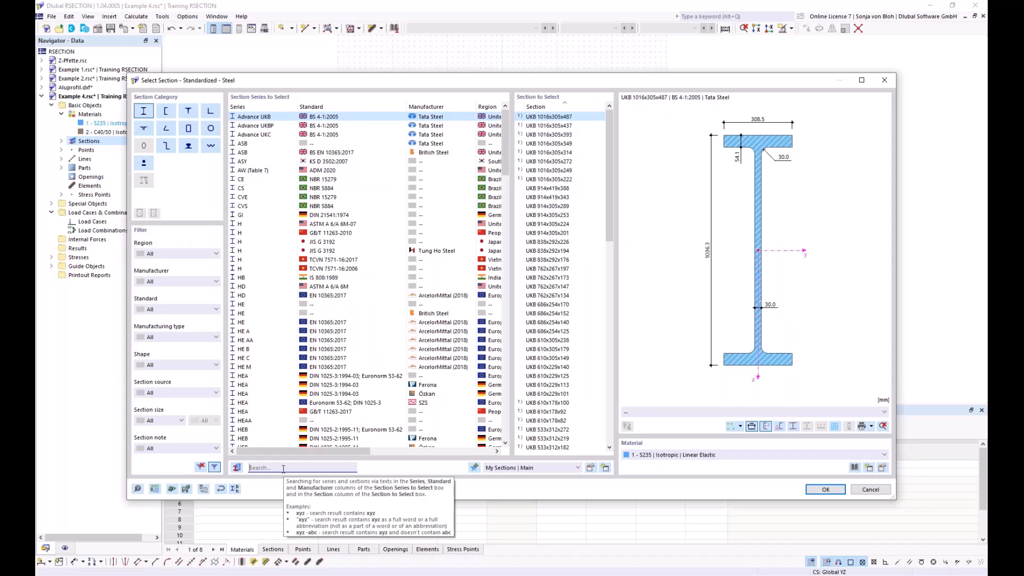
text(HEB)
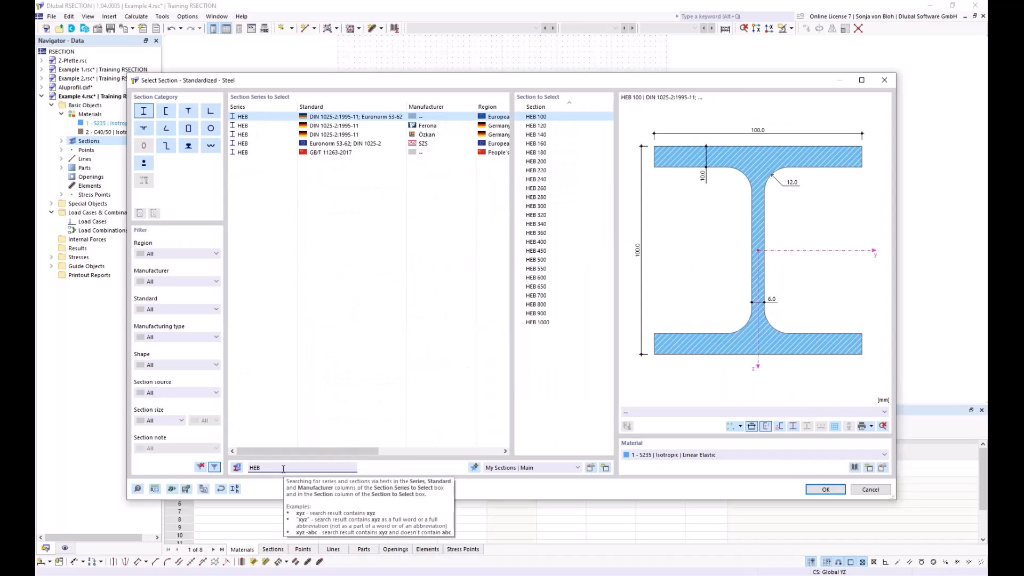
text( 400)
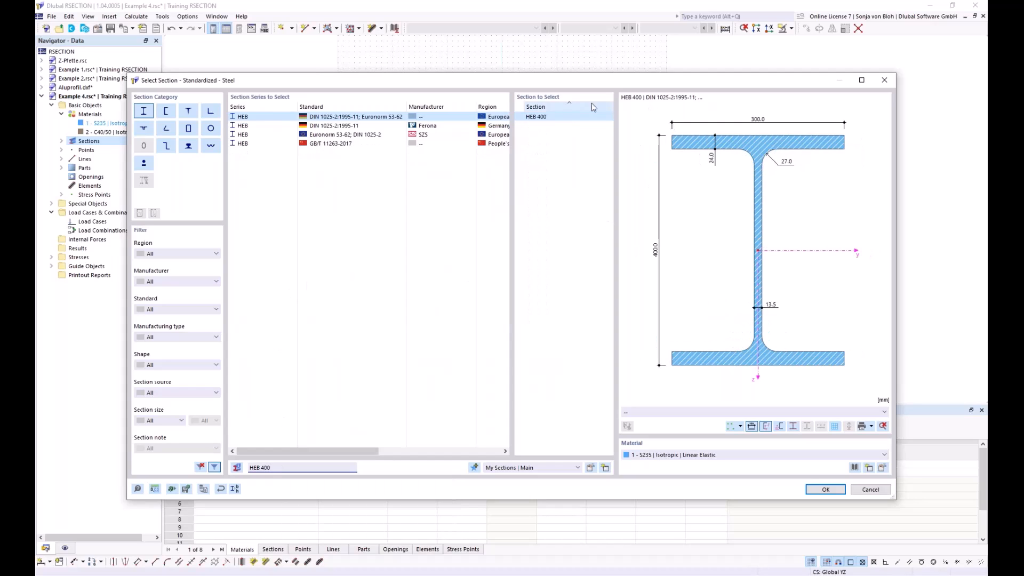
click(537, 117)
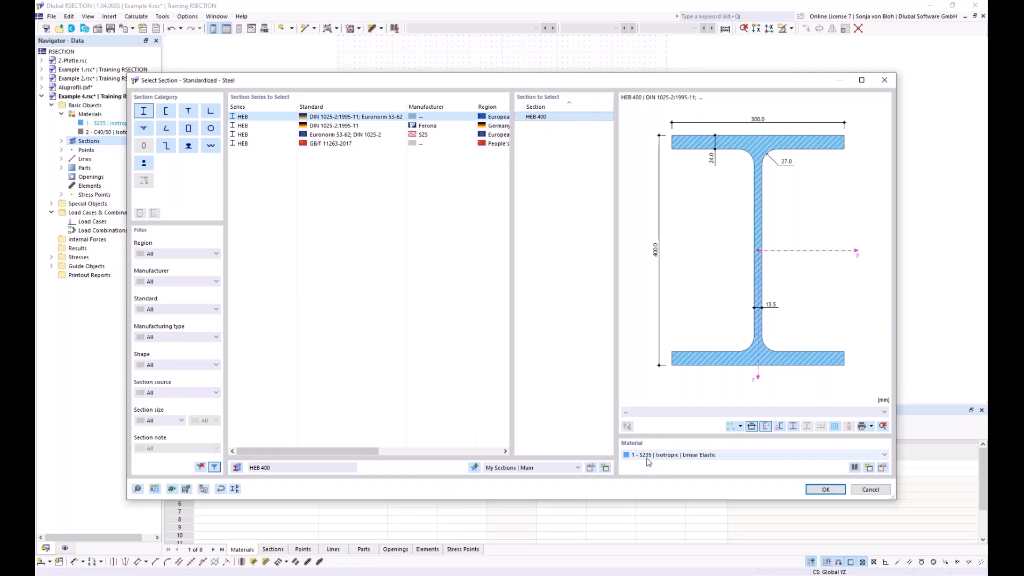
click(809, 491)
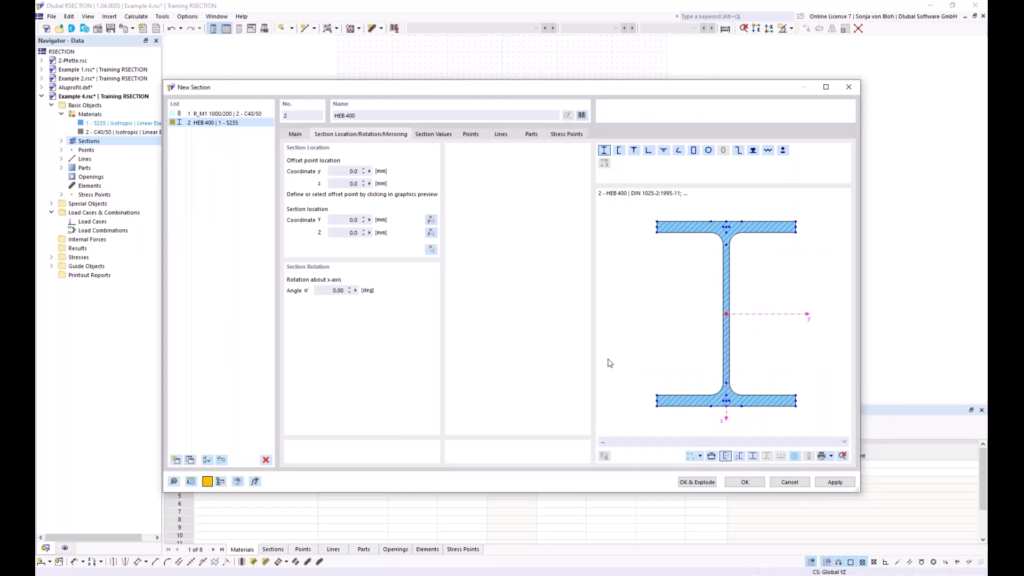
Step: Position the HEB 400 with its top flange midpoint at the middle of the slab's lower edge and insert it
click(726, 220)
click(433, 251)
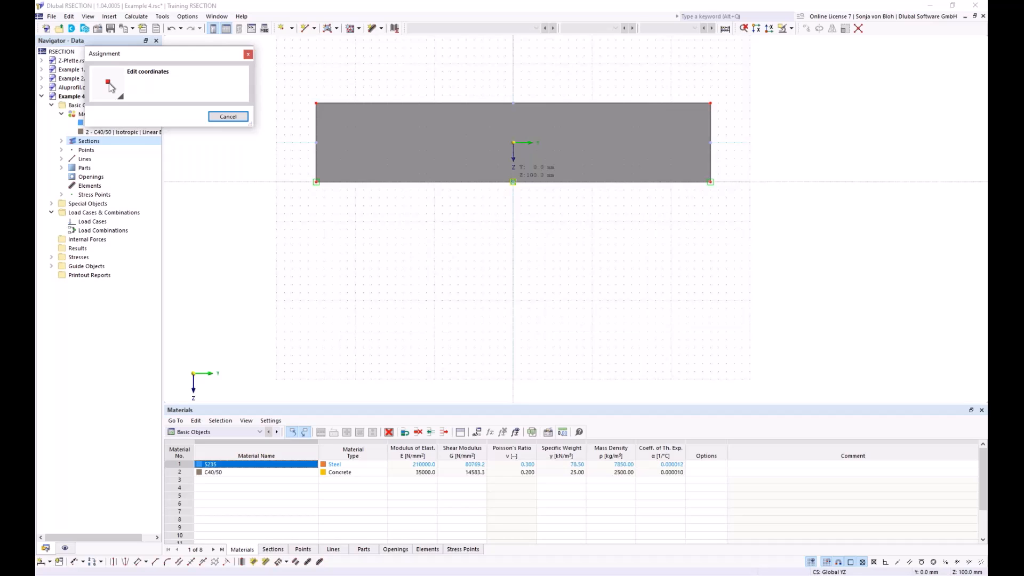
click(513, 182)
click(758, 483)
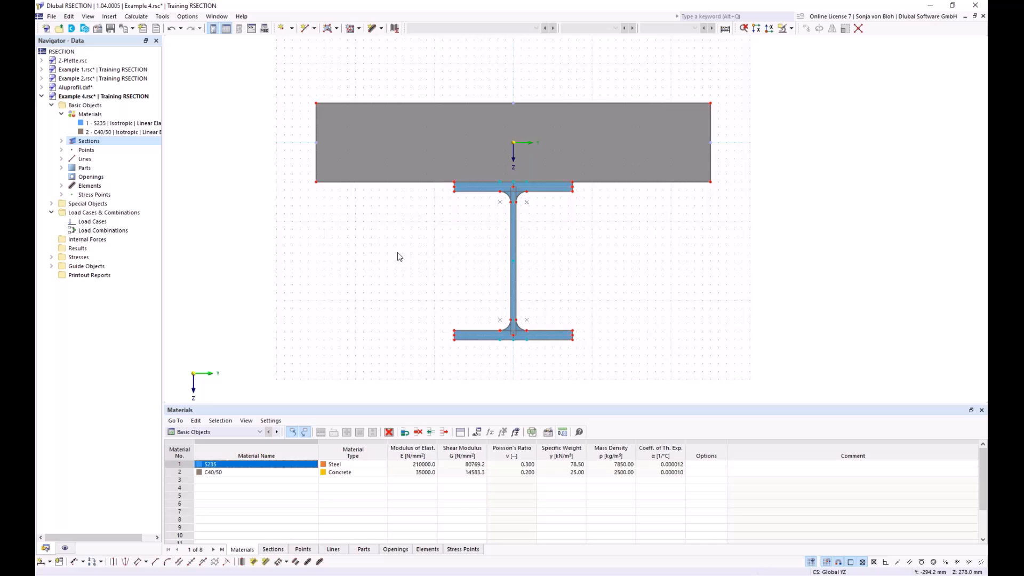
Step: Create load case LC1 named M with the action category Permanent
right_click(102, 222)
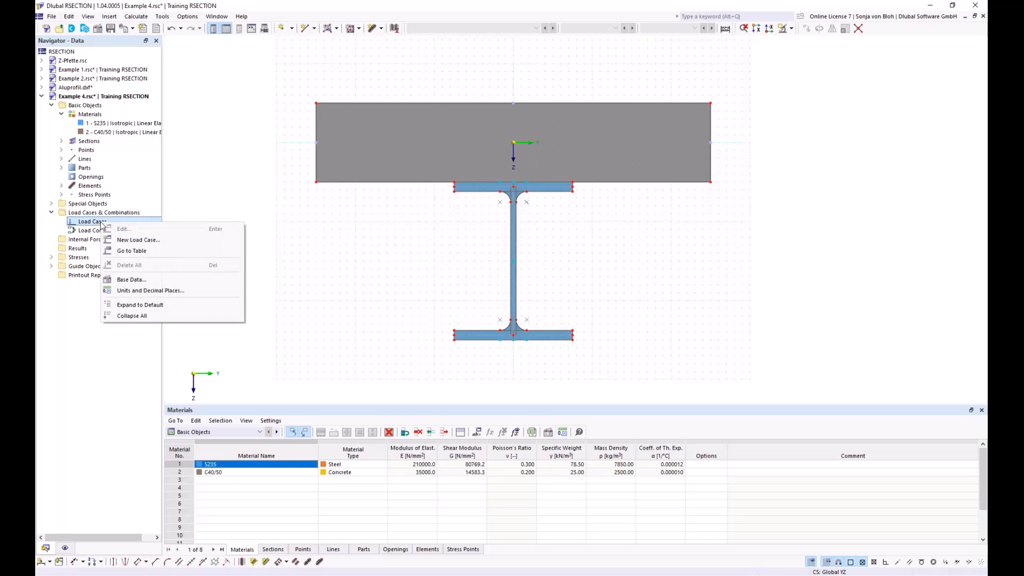
click(118, 241)
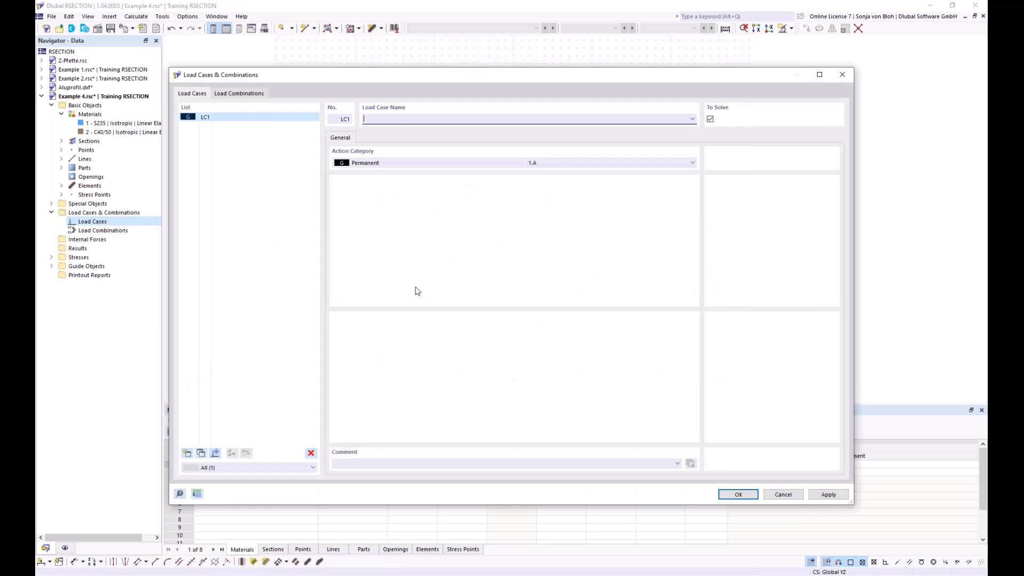
text(M)
click(735, 495)
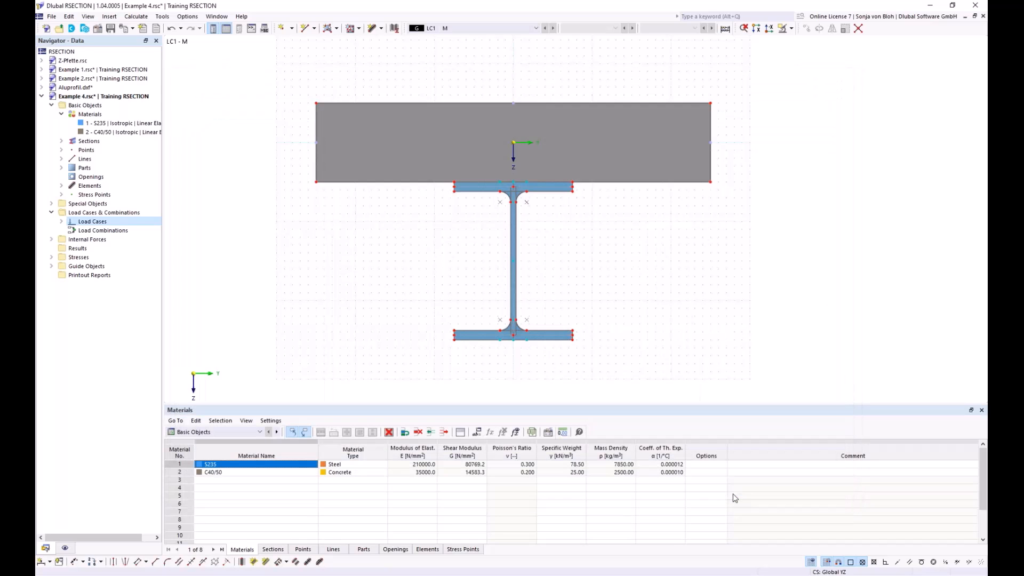
Step: Define internal forces for LC1 - M with a bending moment My and calculate all results
click(51, 239)
click(61, 249)
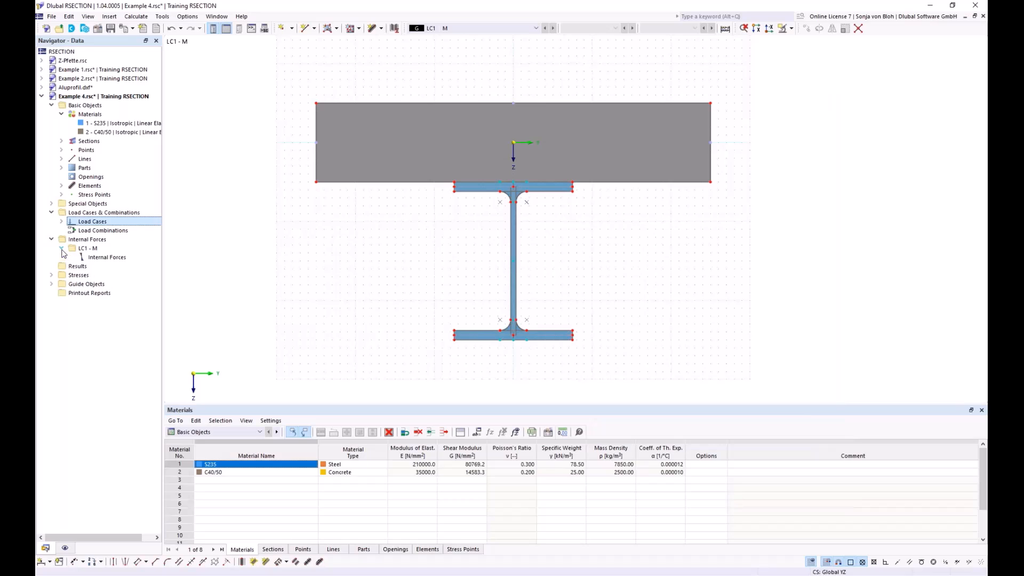
double_click(106, 257)
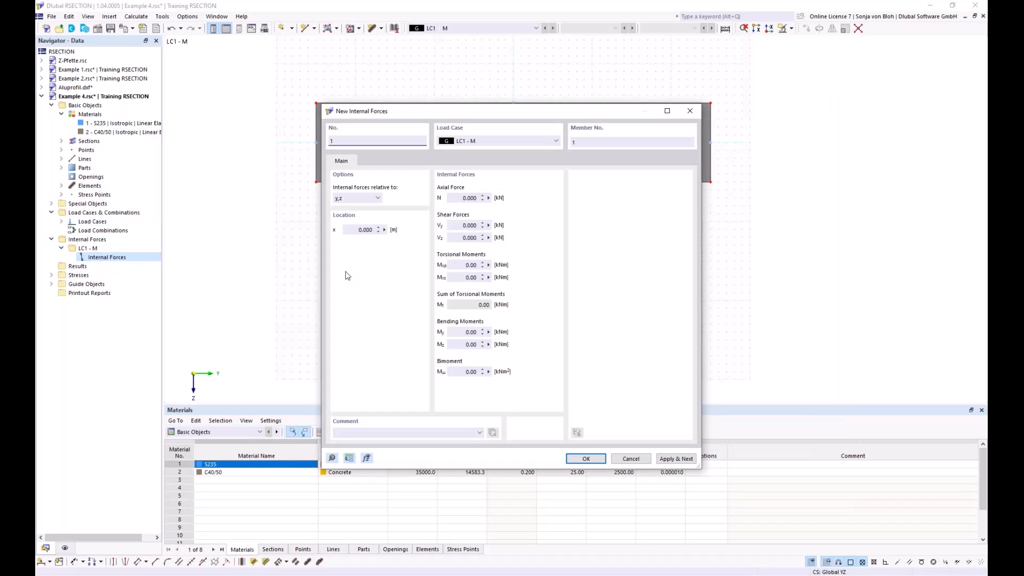
click(466, 331)
double_click(468, 331)
text(10)
click(578, 457)
click(136, 16)
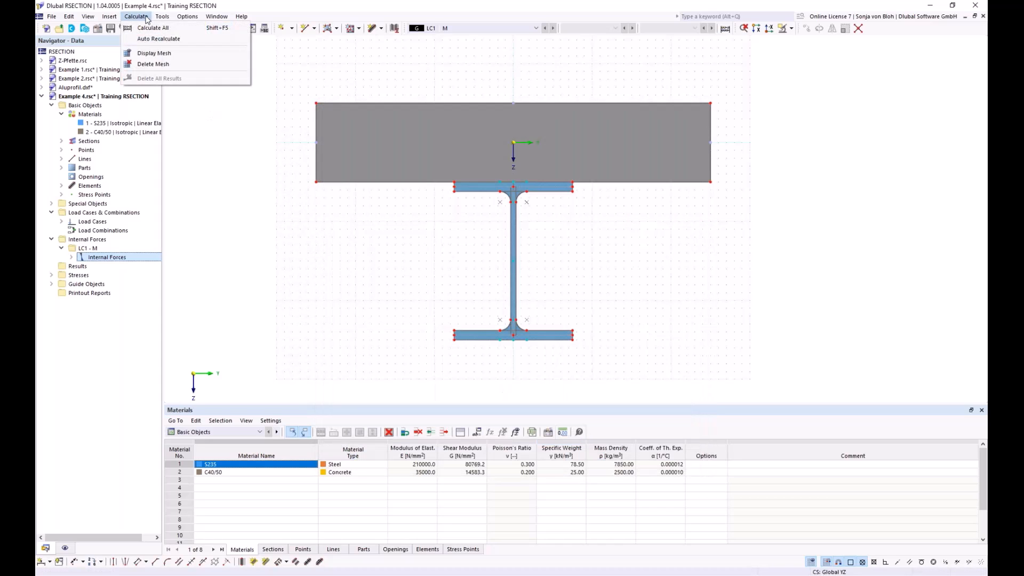
click(150, 28)
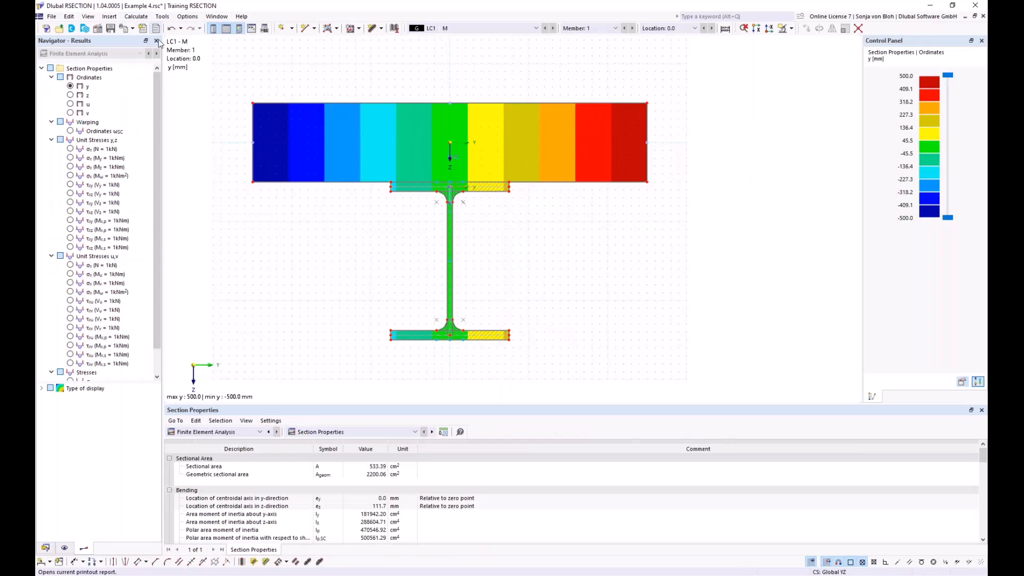
Step: Display the total normal stress σx,tot on the composite section and save the model
scroll(128, 352, down, 1)
click(71, 354)
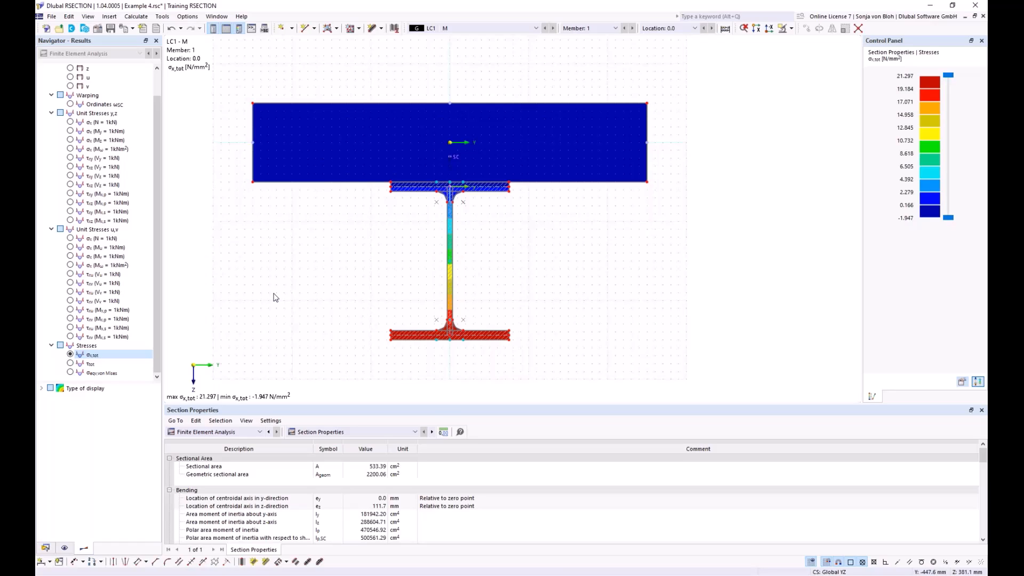
click(111, 29)
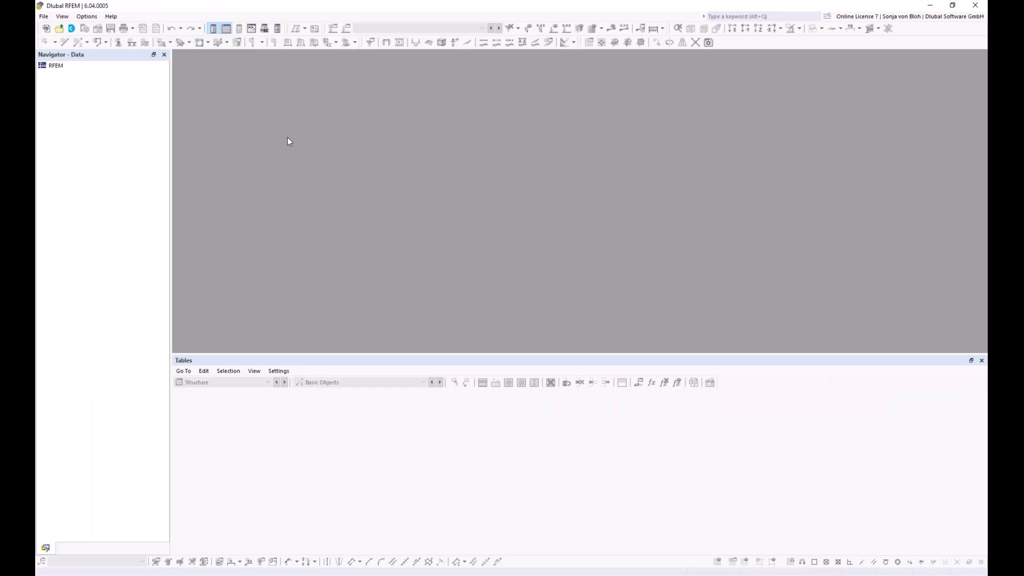
Step: In RFEM, create a blank 3D model named Example 1 in the Training RSECTION project
click(48, 31)
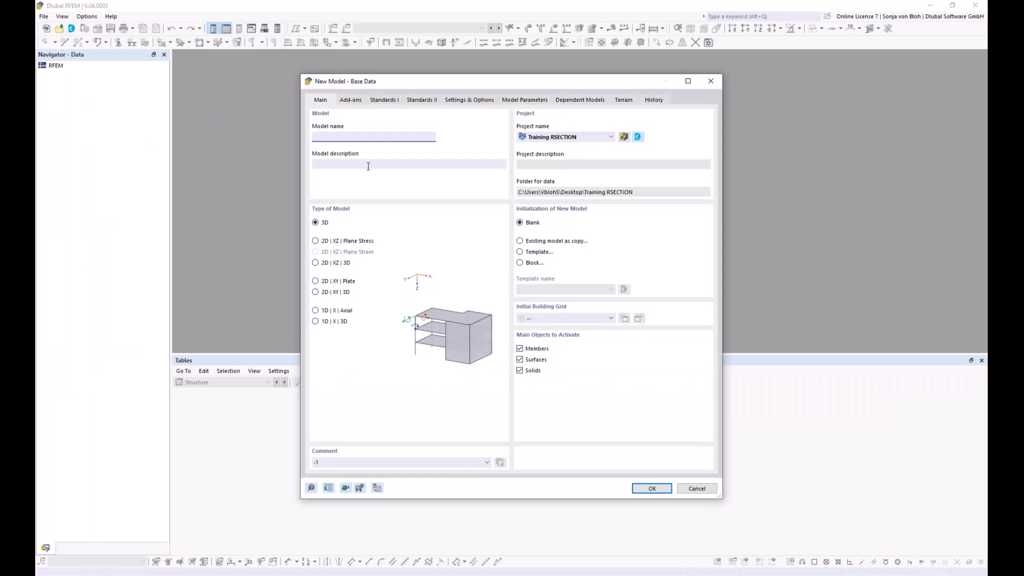
text(Example 1)
click(642, 486)
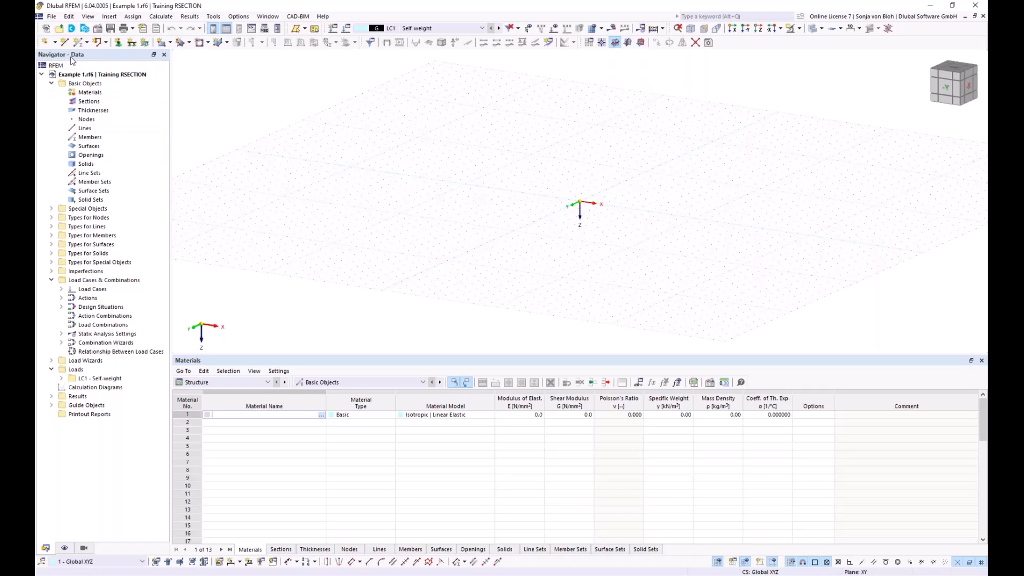
Step: Import Example 4 from RSECTION as a new section, check its hybrid material assignment and accept it
right_click(93, 105)
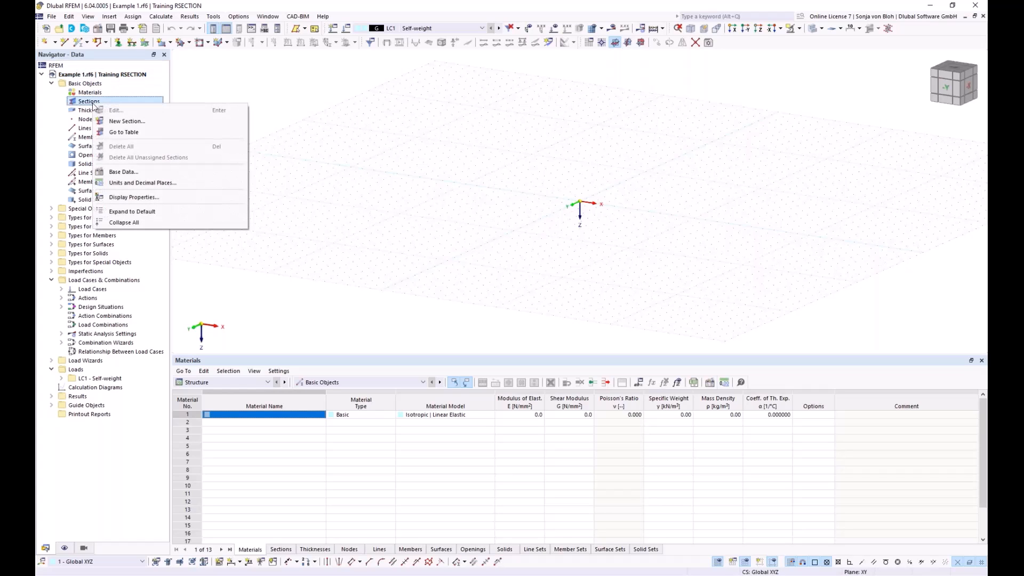
click(124, 121)
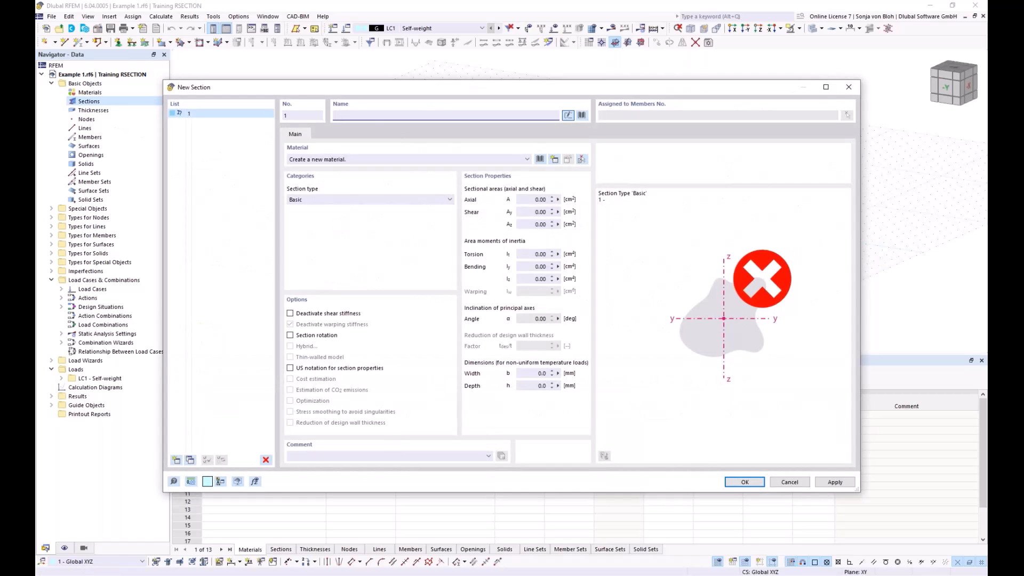
click(581, 115)
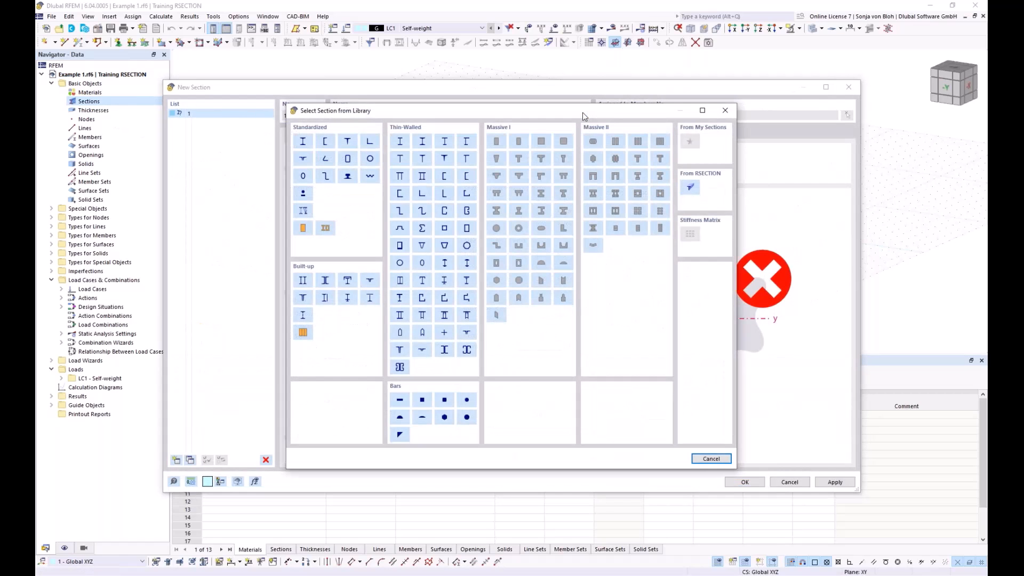
click(691, 188)
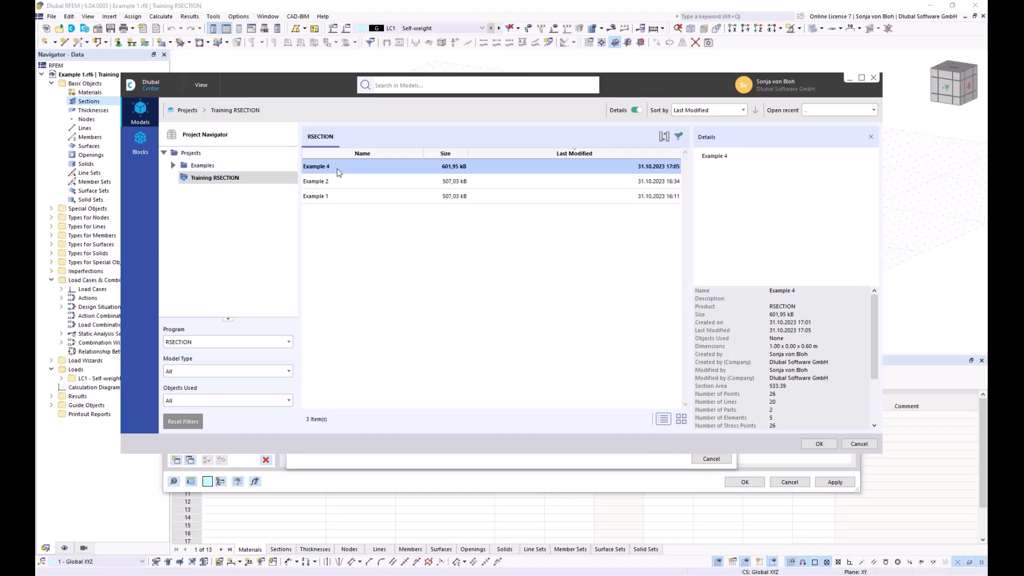
click(820, 444)
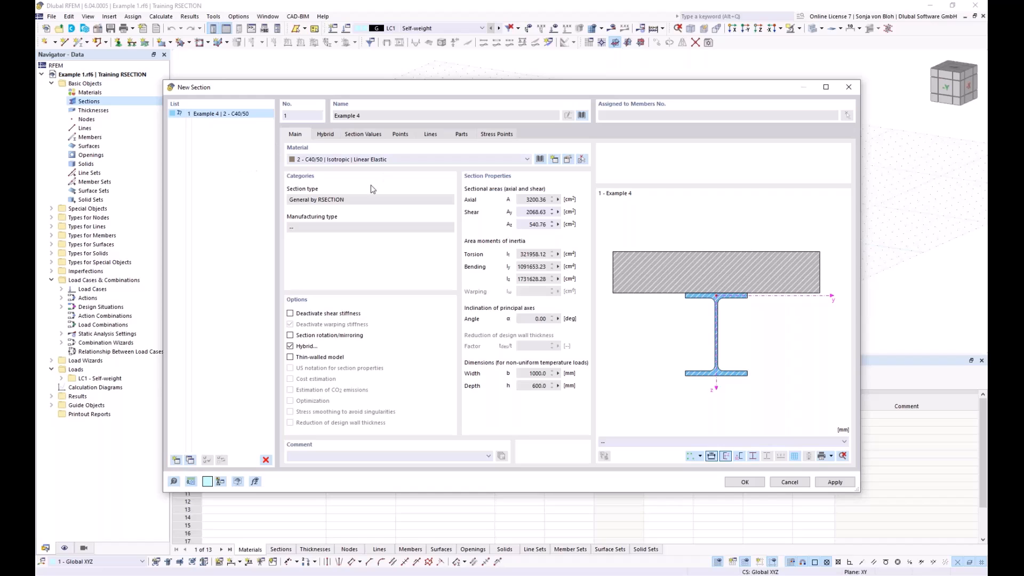
click(327, 134)
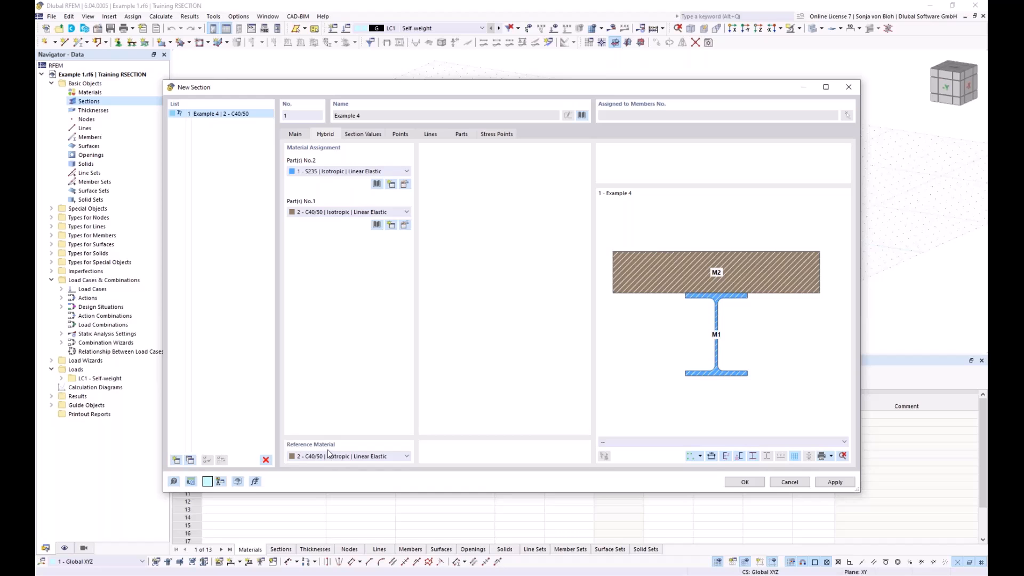
click(744, 482)
Step: Draw a single beam member with the uniform Example 4 section from the origin along the X axis
middle_drag(591, 272, 439, 272)
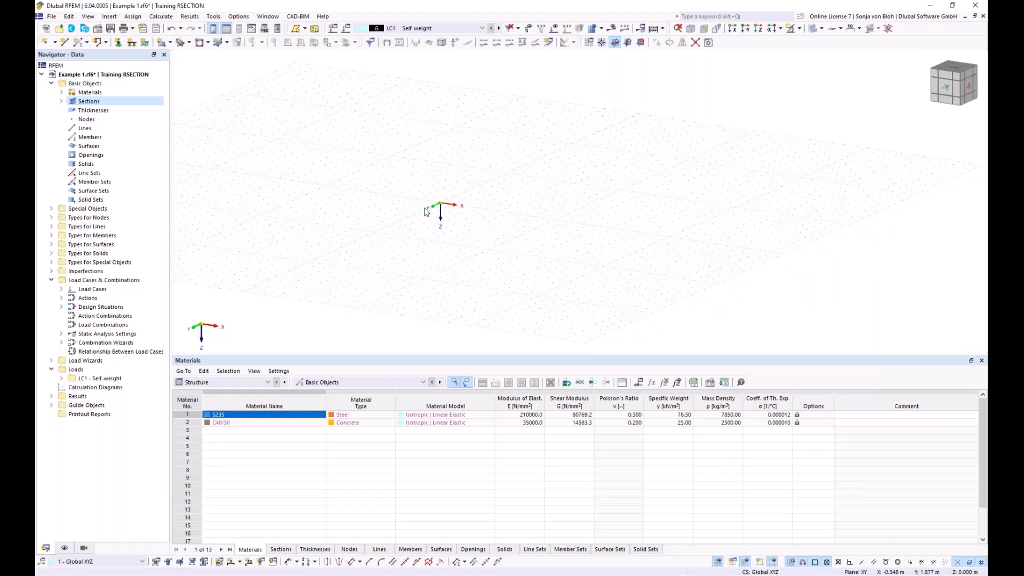
click(81, 45)
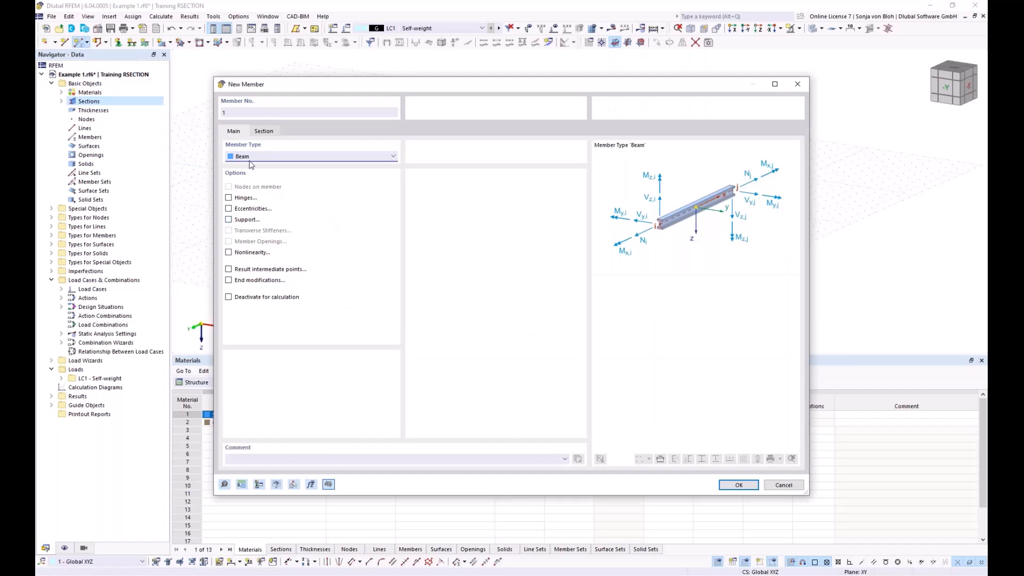
click(264, 131)
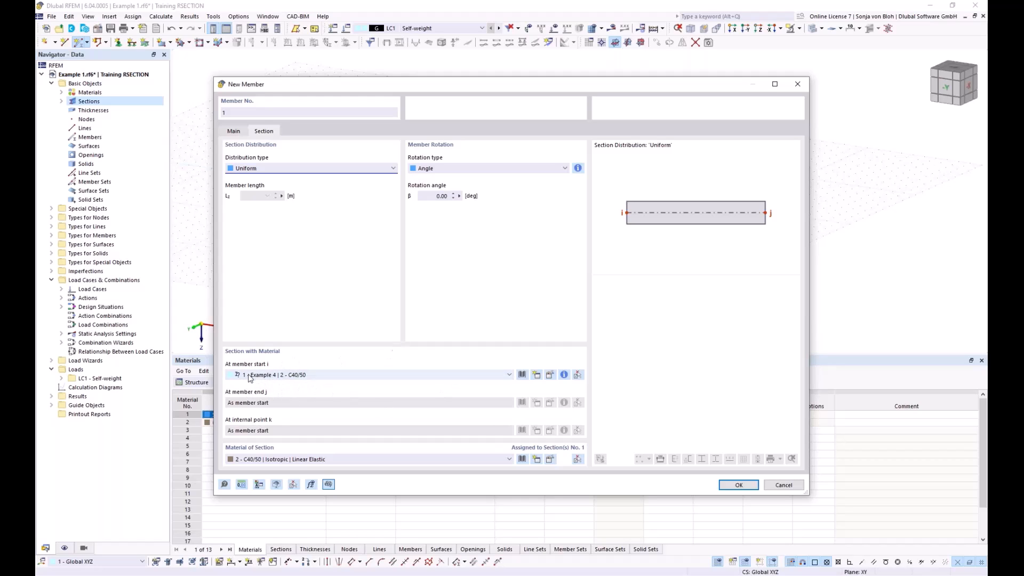
click(728, 485)
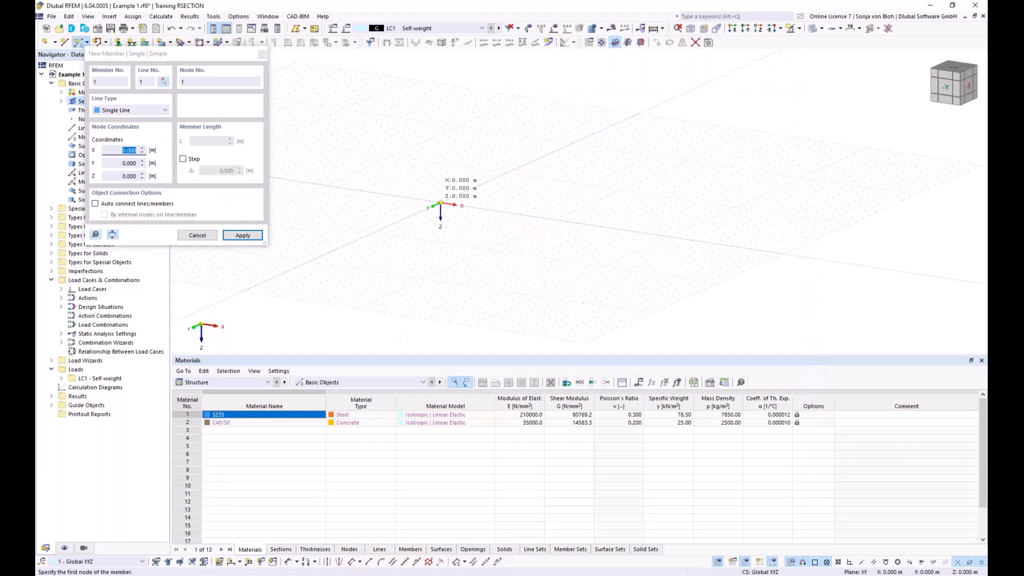
click(487, 213)
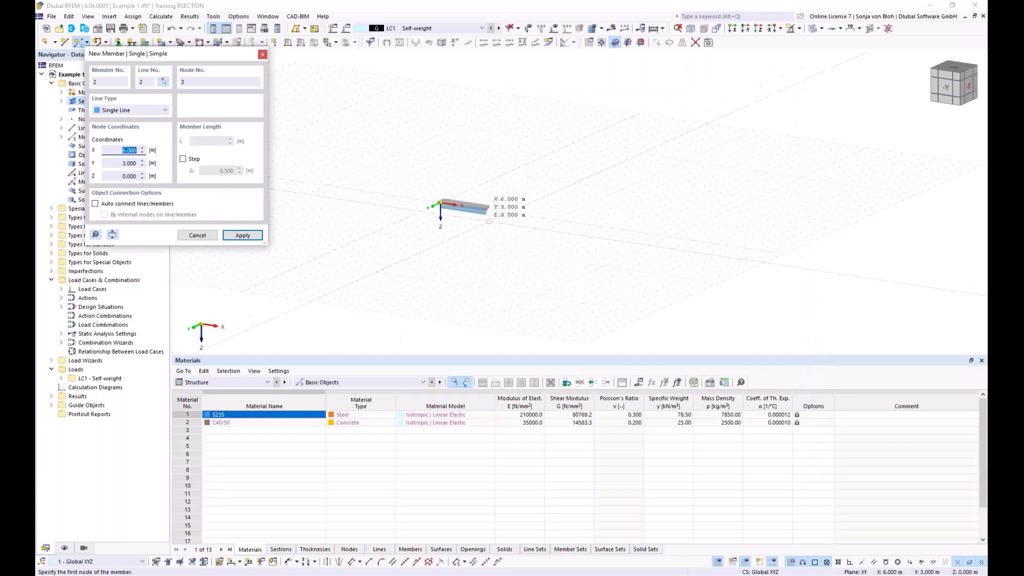
scroll(487, 208, up, 2)
key(Escape)
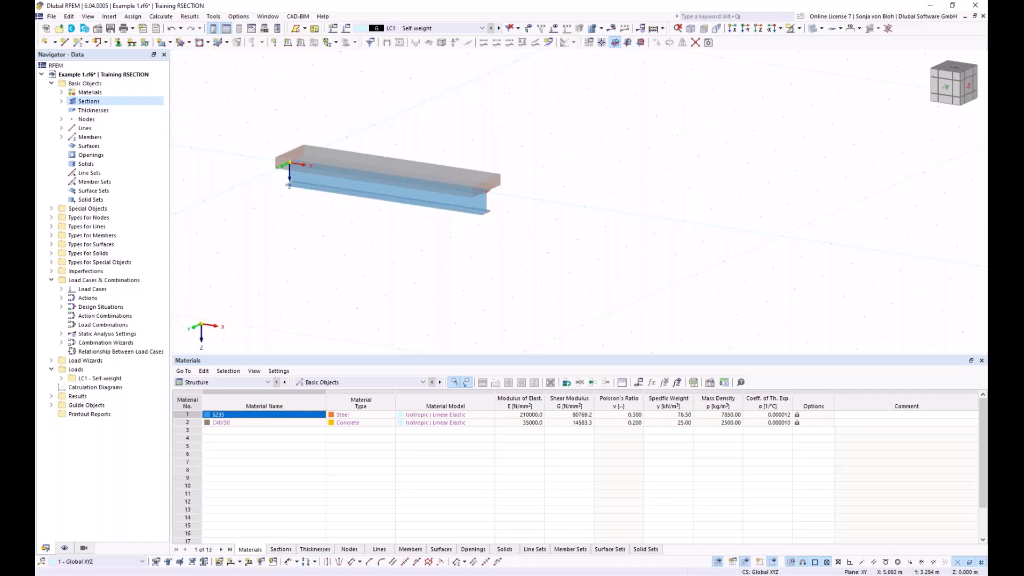
Step: Switch to the Dlubal webinars page in Chrome and look over the Support & Learning and News & Events offerings
click(263, 575)
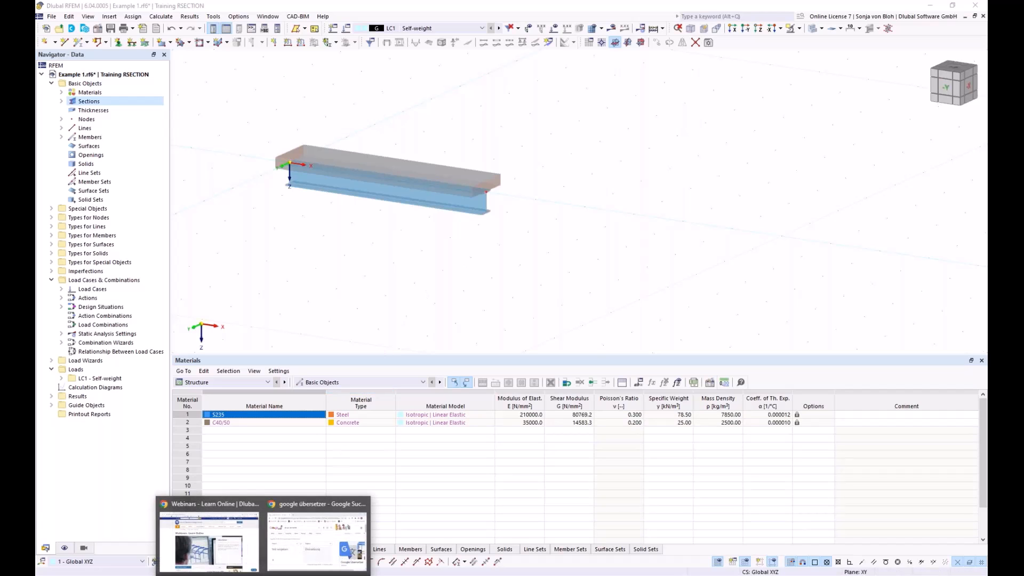
click(213, 525)
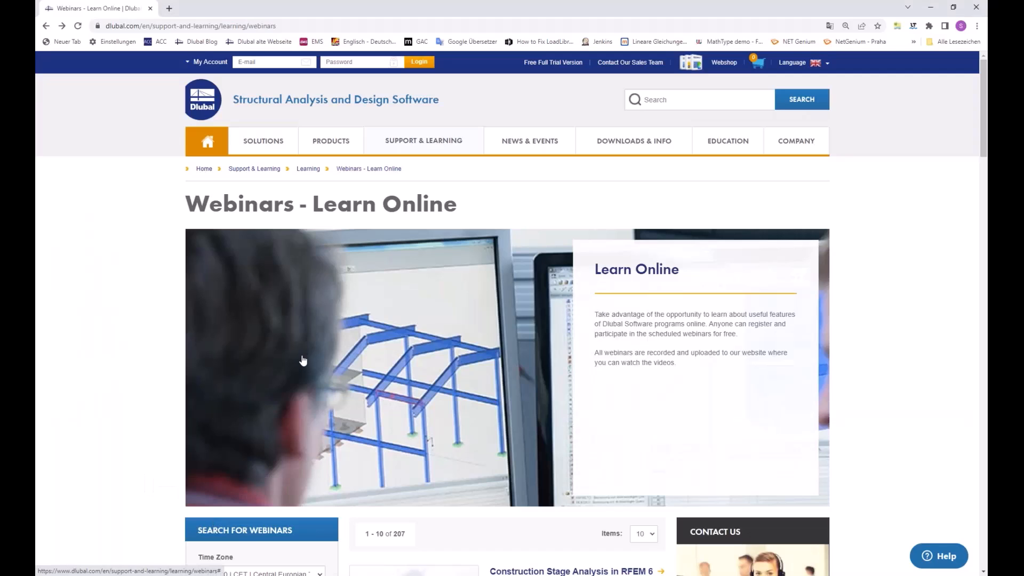
mouse_move(428, 150)
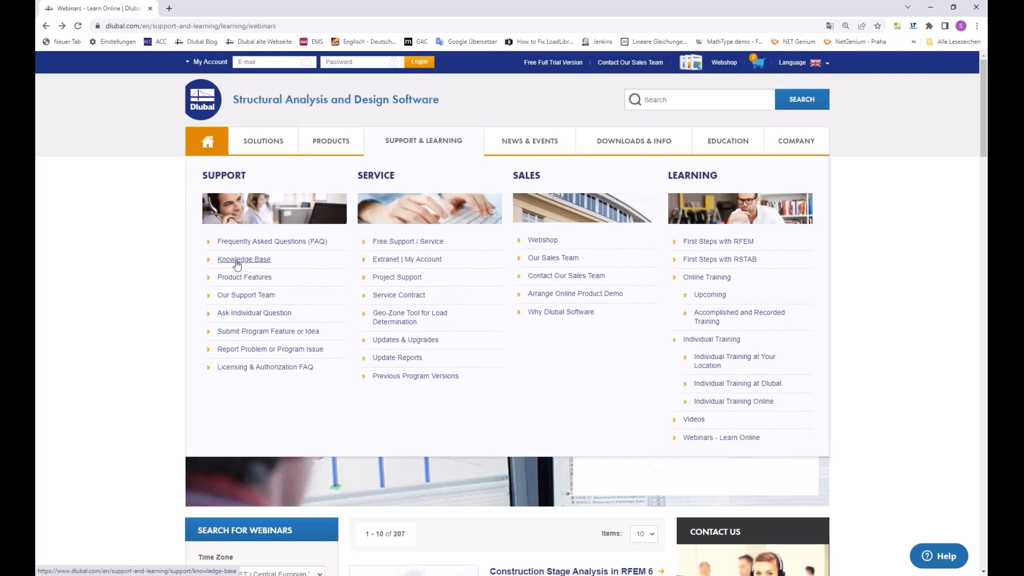
mouse_move(530, 147)
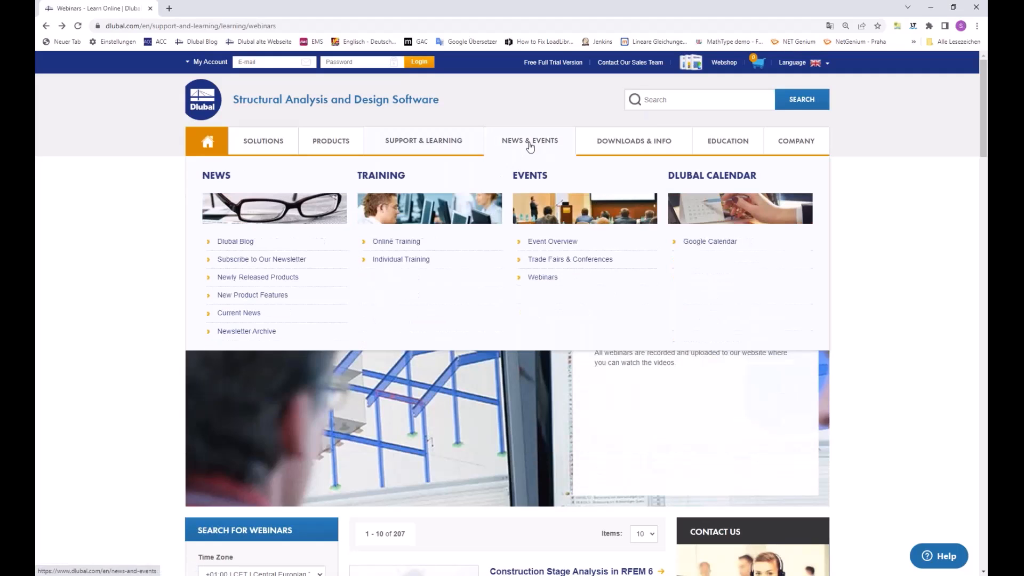